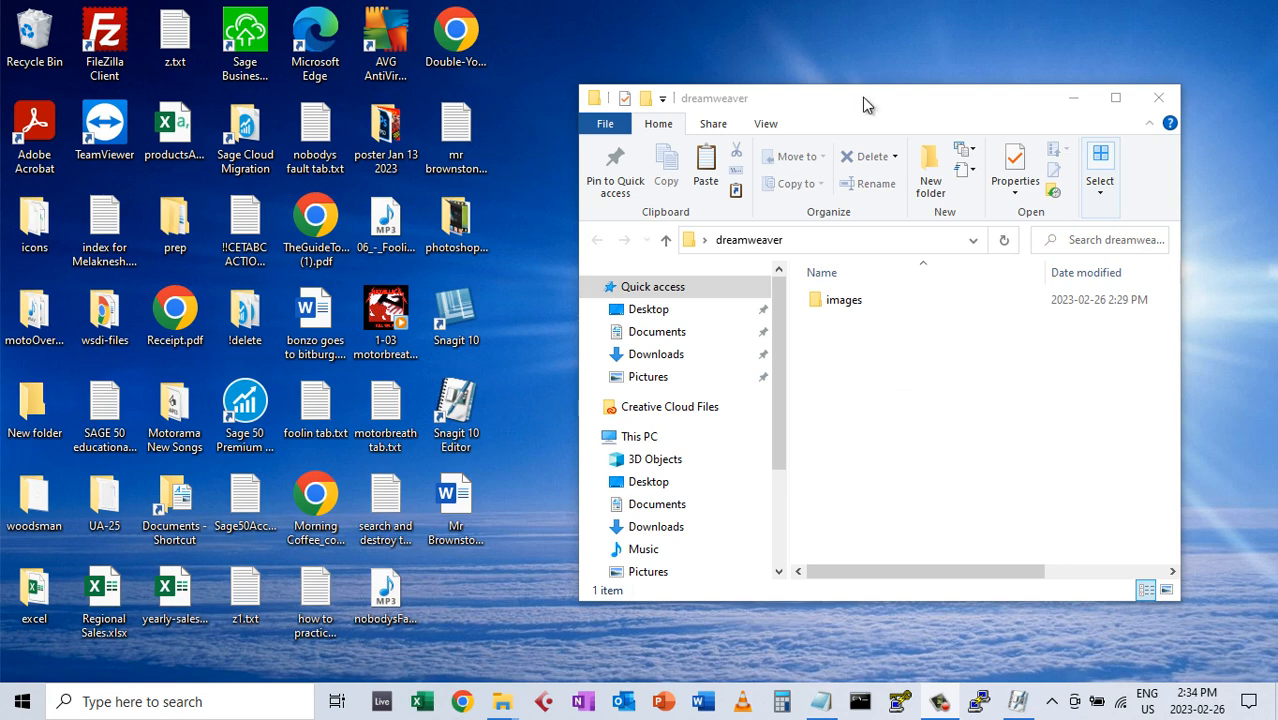
Select the images folder in the dreamweaver folder, then launch Adobe Dreamweaver 2021 from Windows Search
left_click_drag(862, 97, 854, 94)
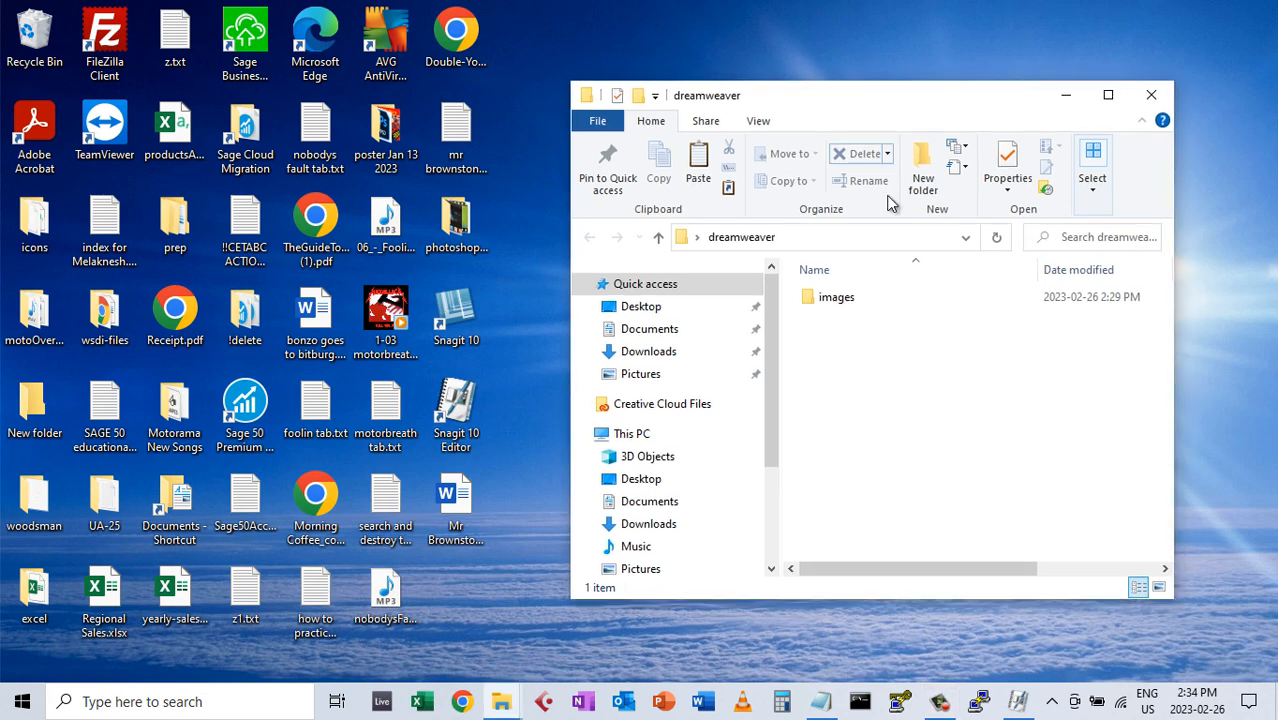
left_click(833, 302)
left_click(279, 702)
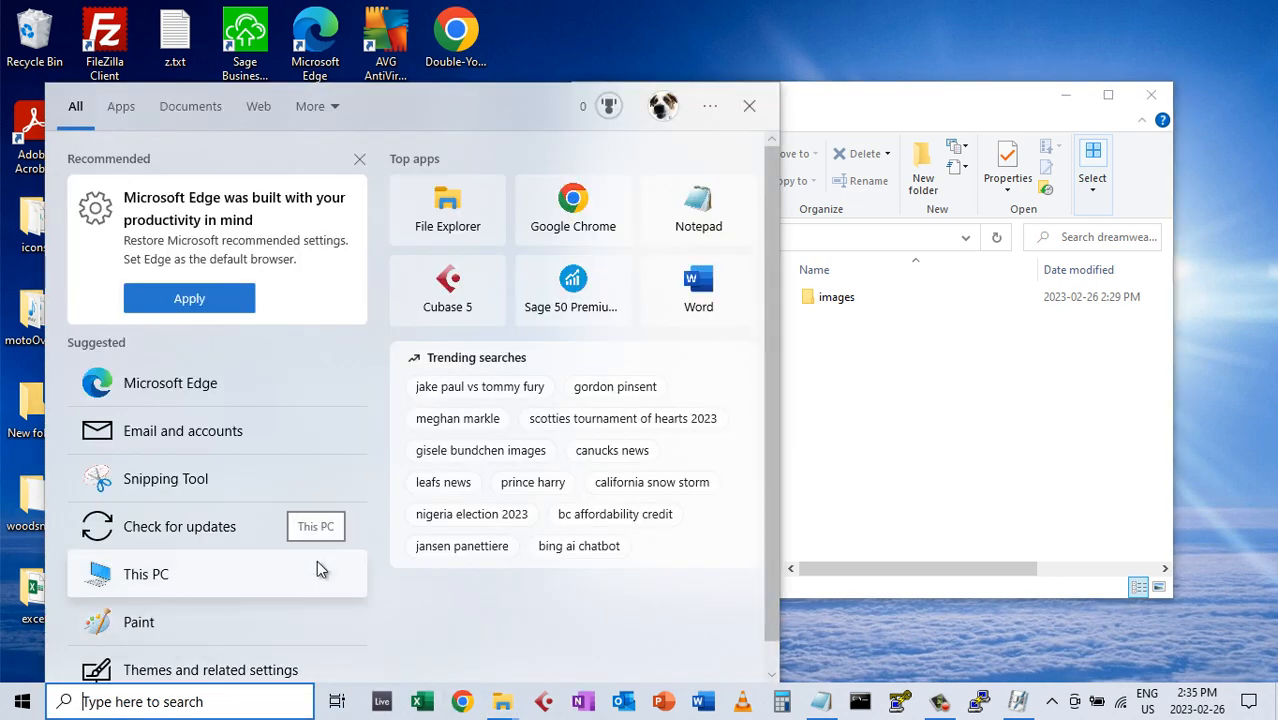
type("dr")
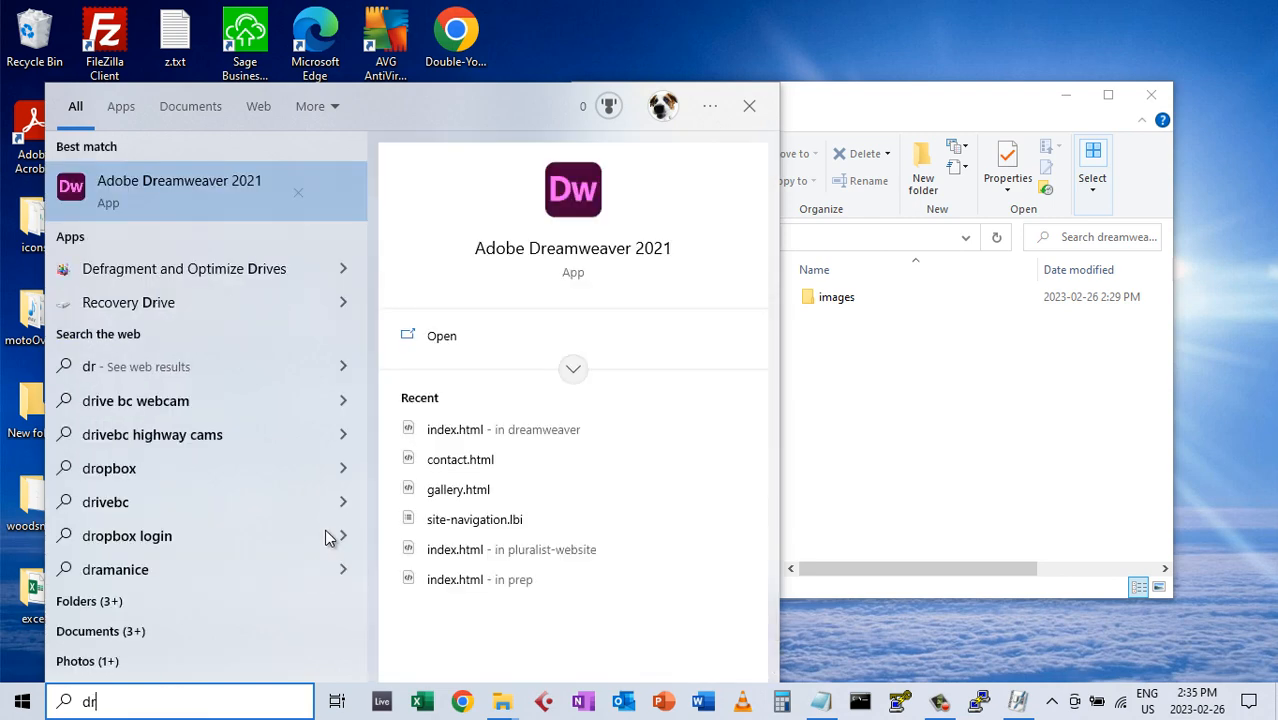
left_click(162, 167)
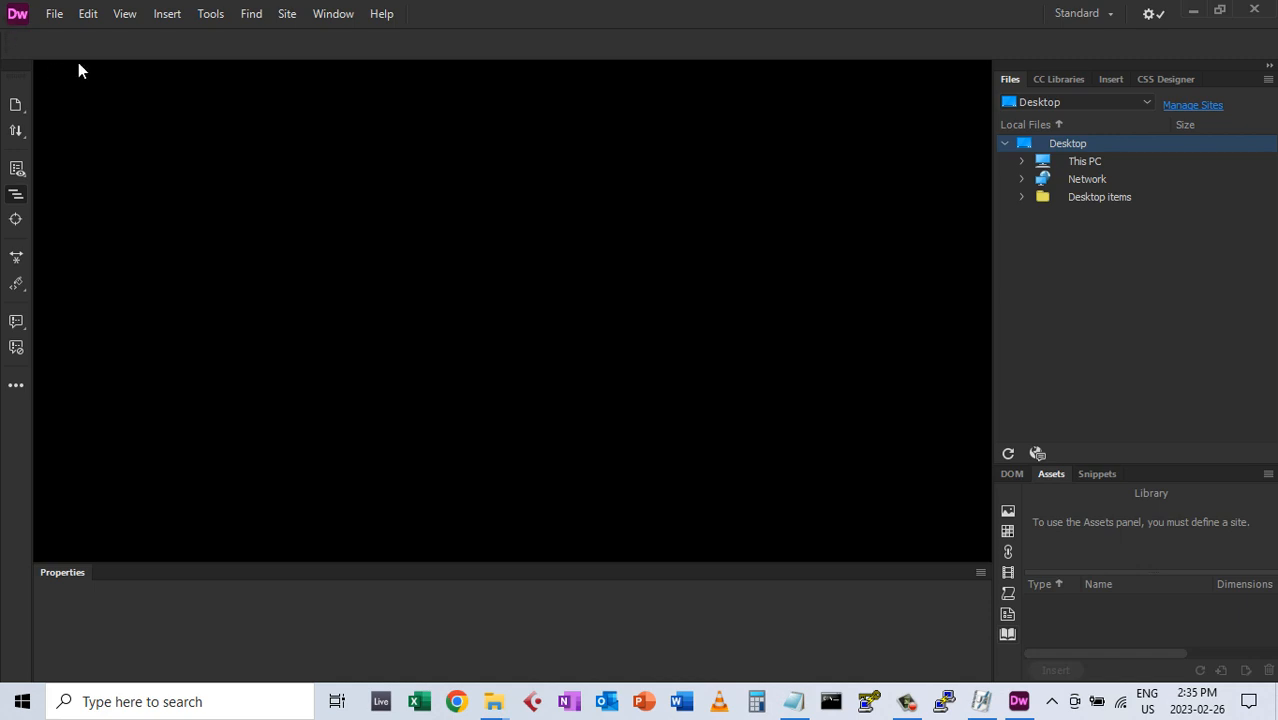
Create a new HTML document titled 'My First Dreamweaver Site'
left_click(54, 15)
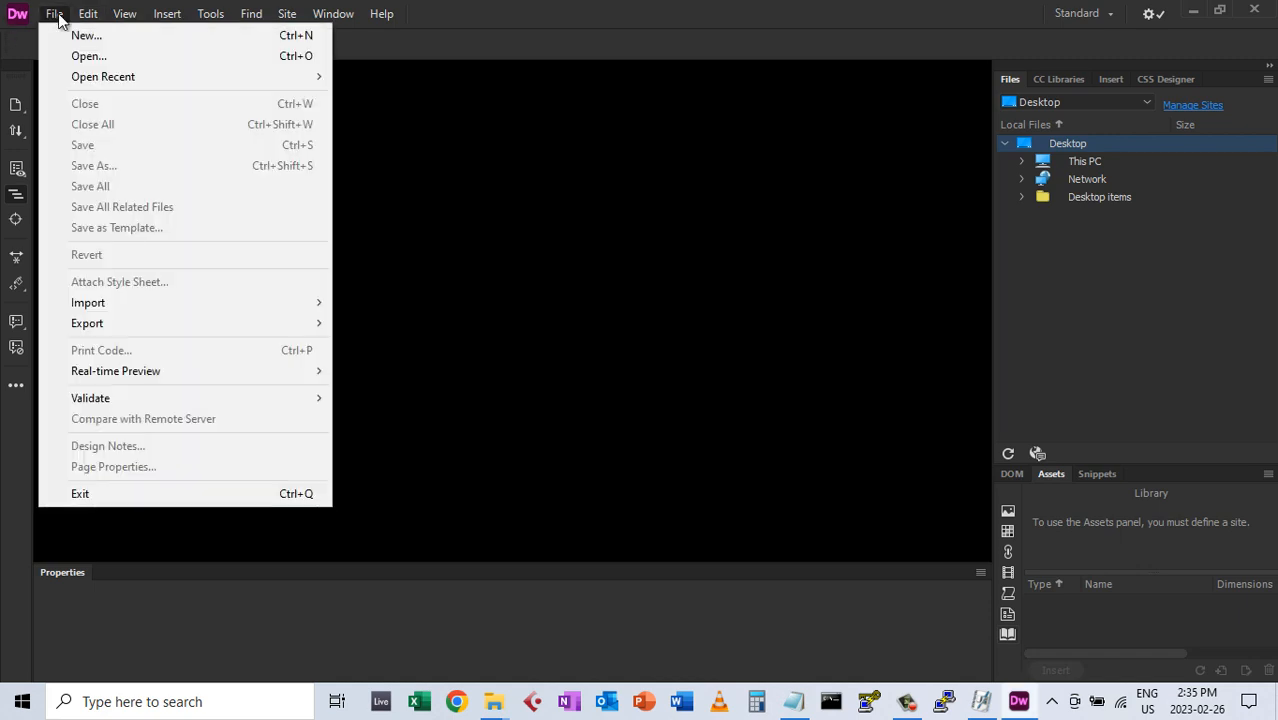
left_click(86, 37)
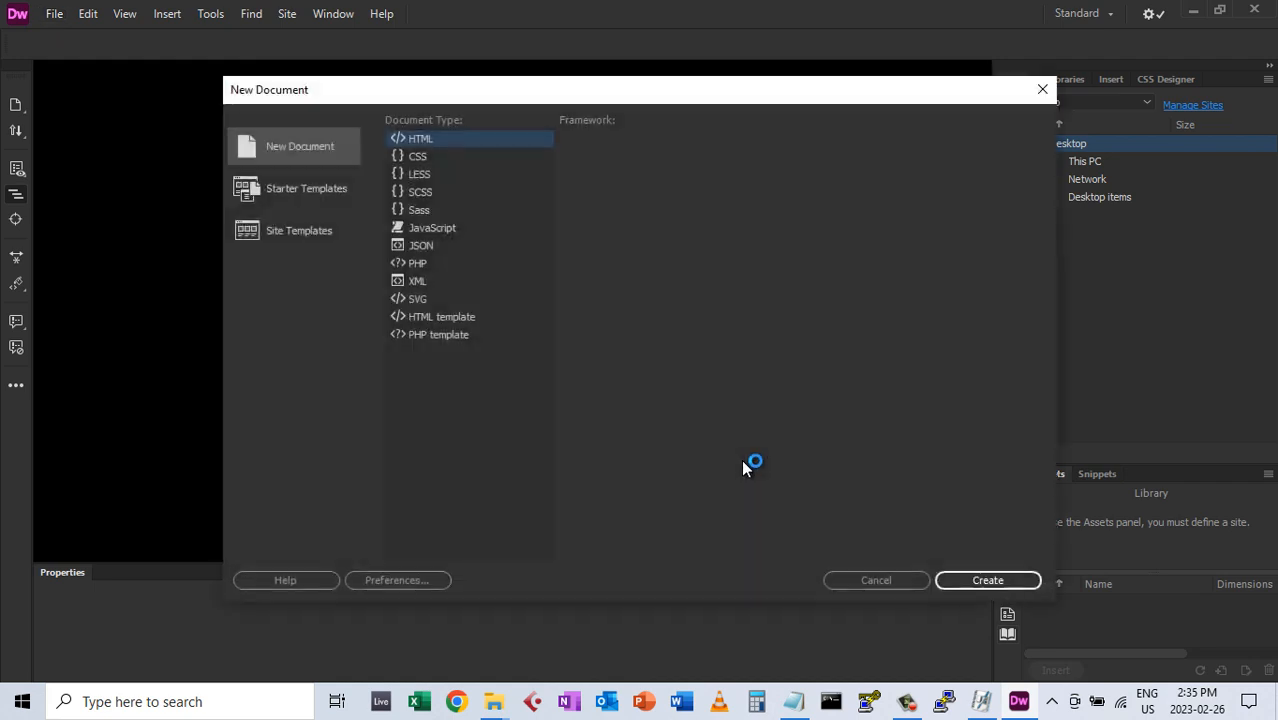
left_click_drag(713, 92, 652, 111)
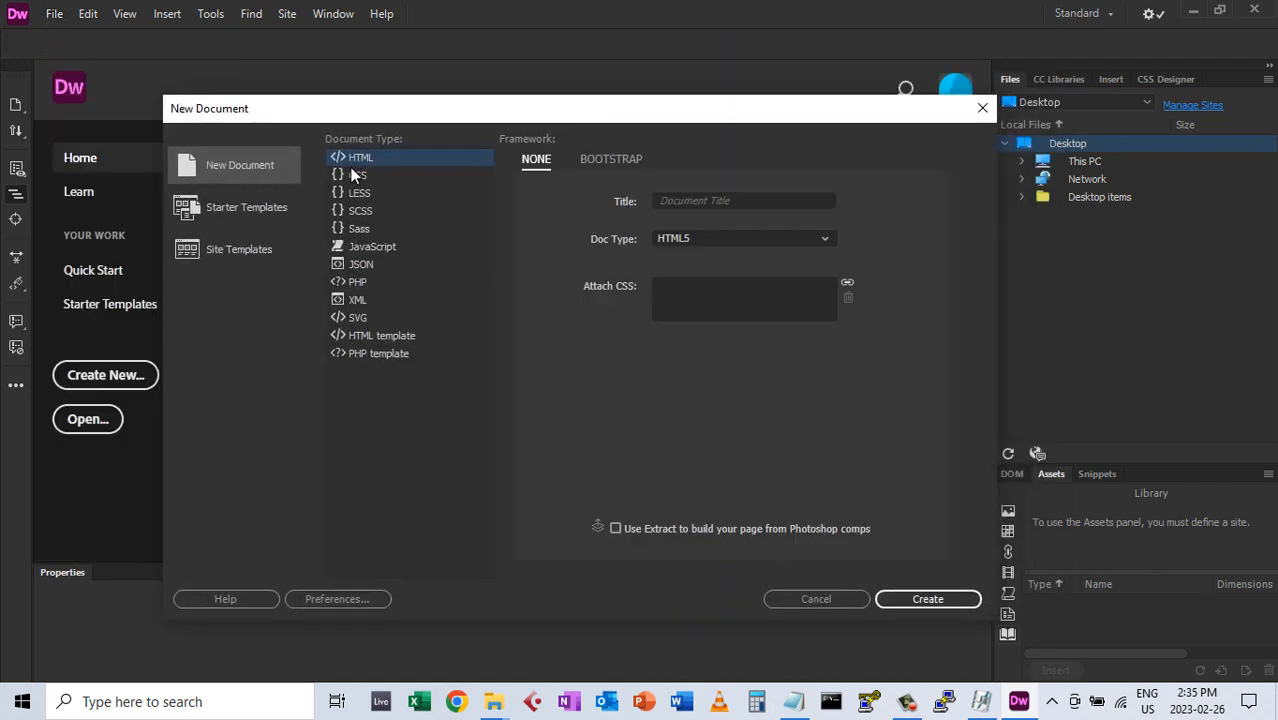
left_click(742, 200)
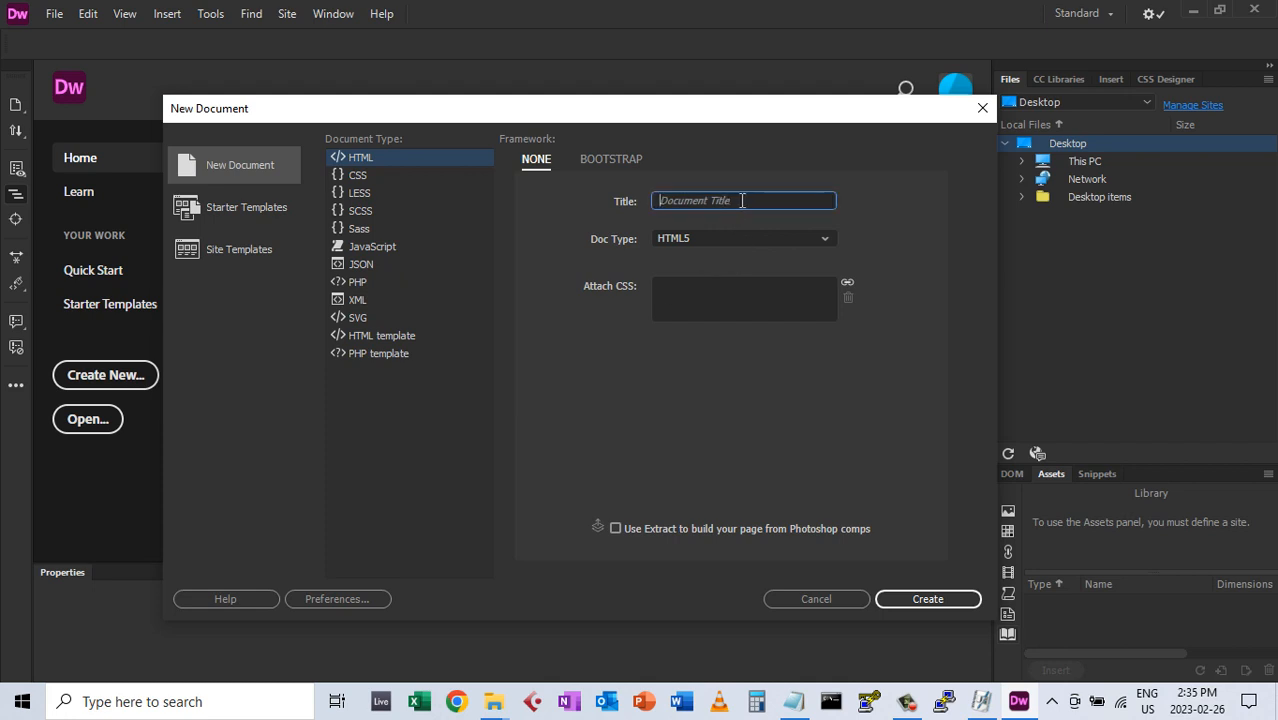
type("My Fir")
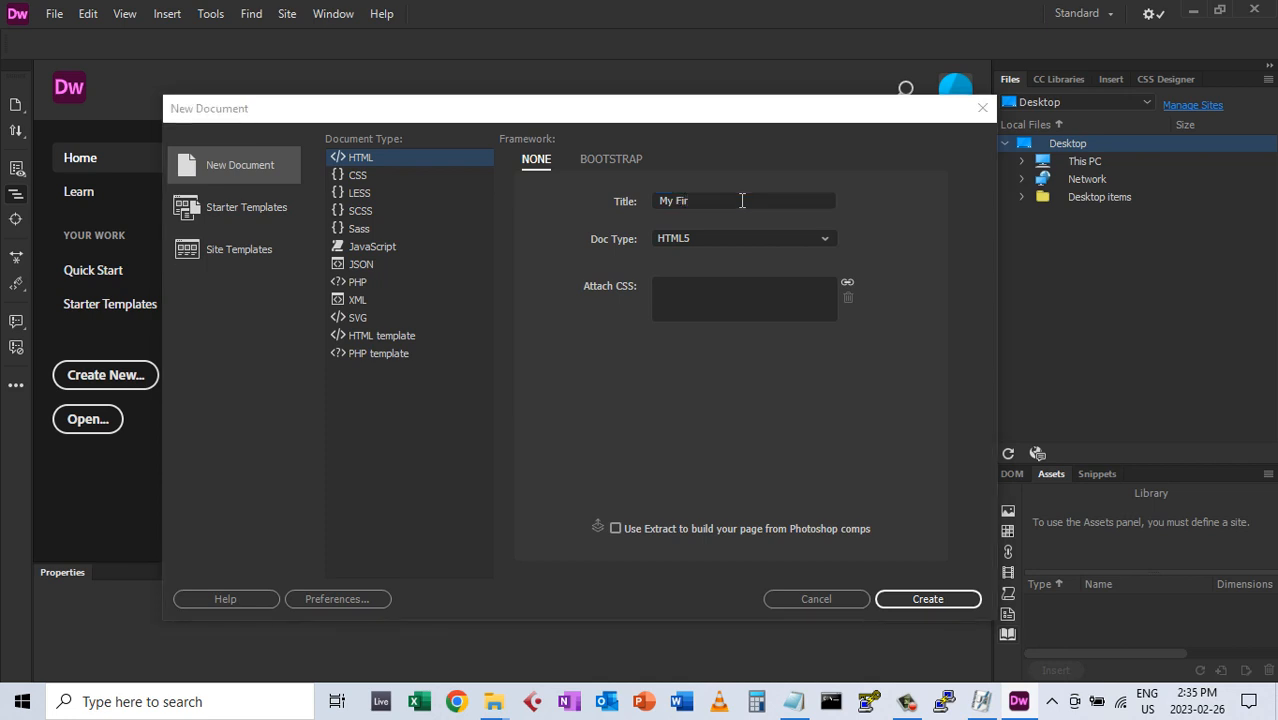
left_click(746, 199)
type("st ")
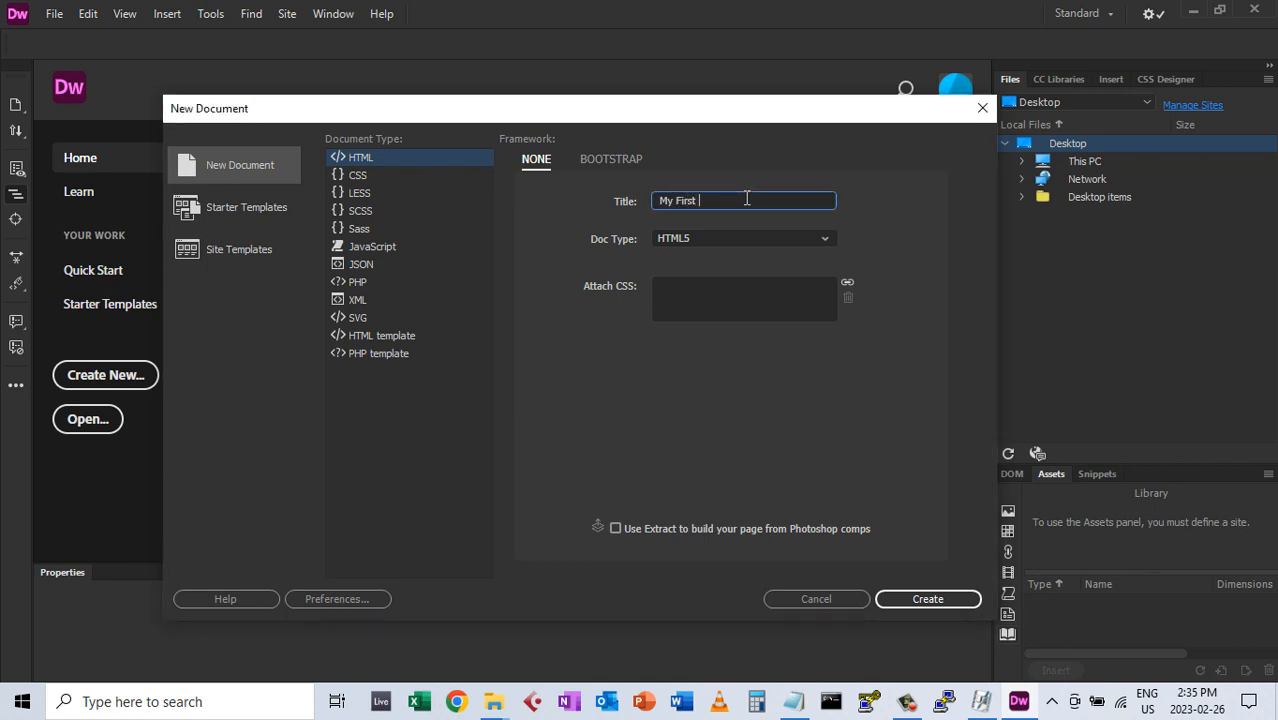
type("Dreamweaver Site")
left_click(929, 603)
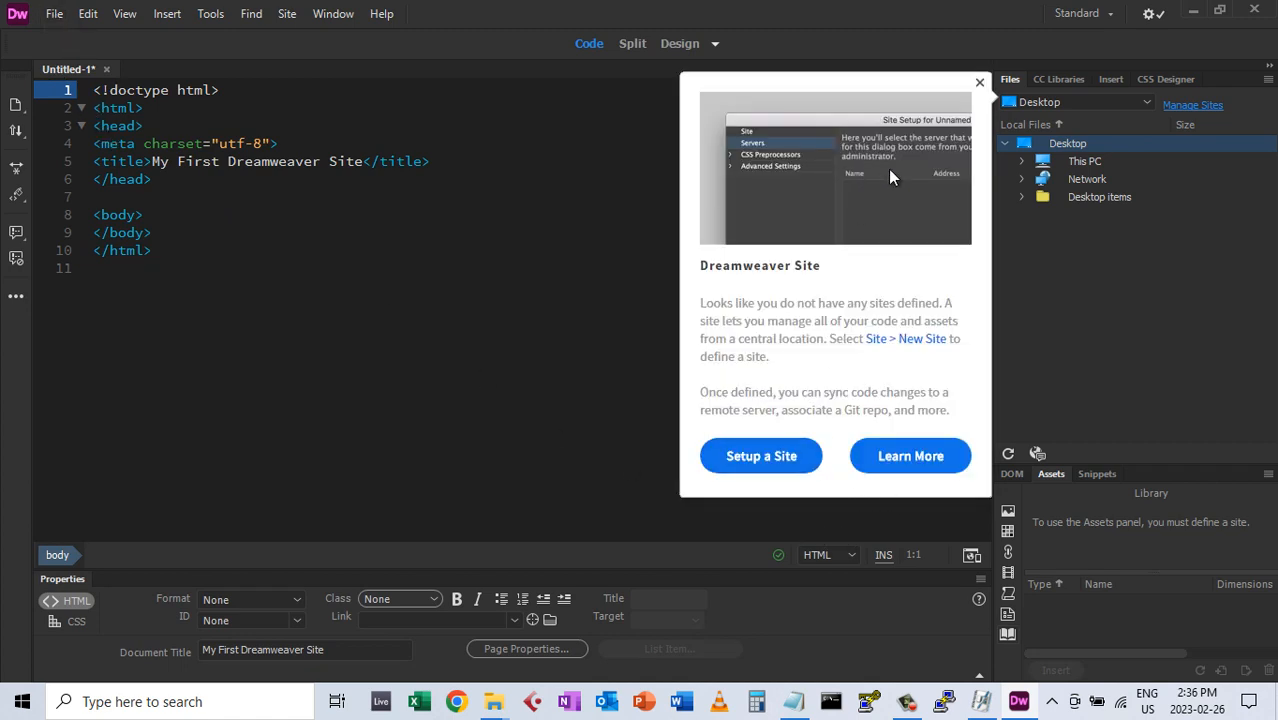
Save the page as index.html in the dreamweaver folder on the Desktop
left_click(980, 84)
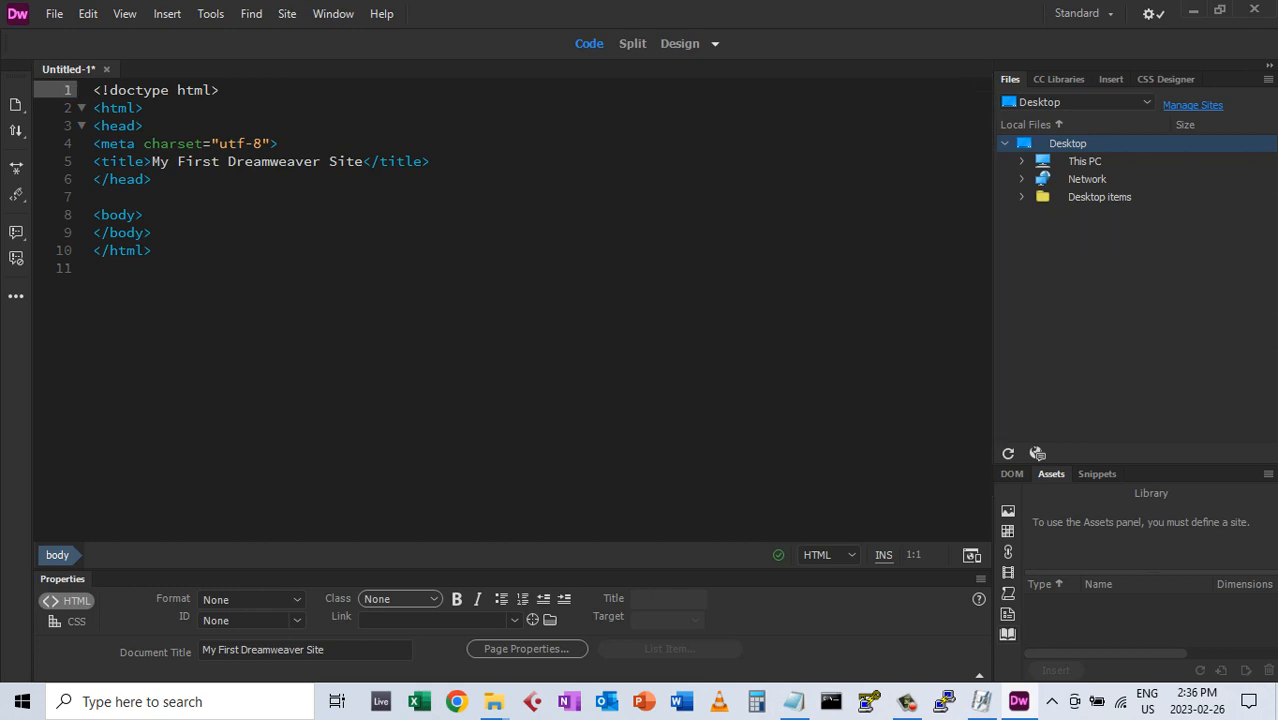
left_click(50, 14)
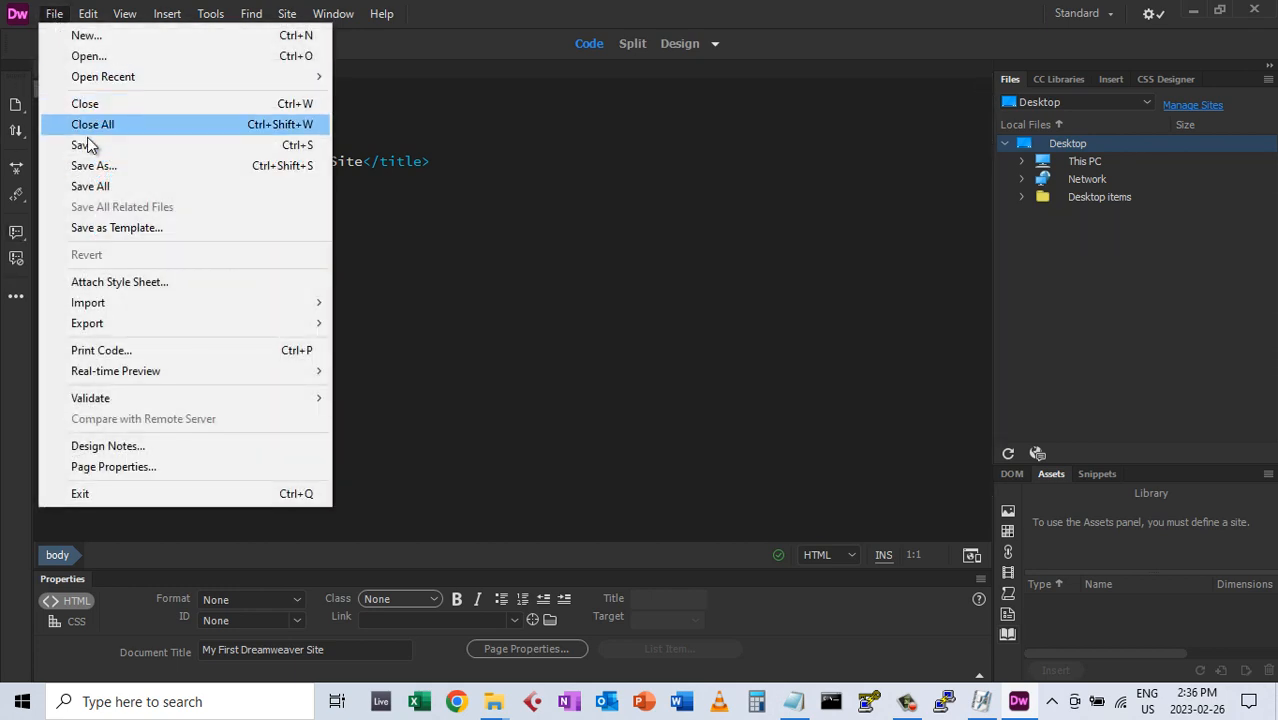
left_click(88, 146)
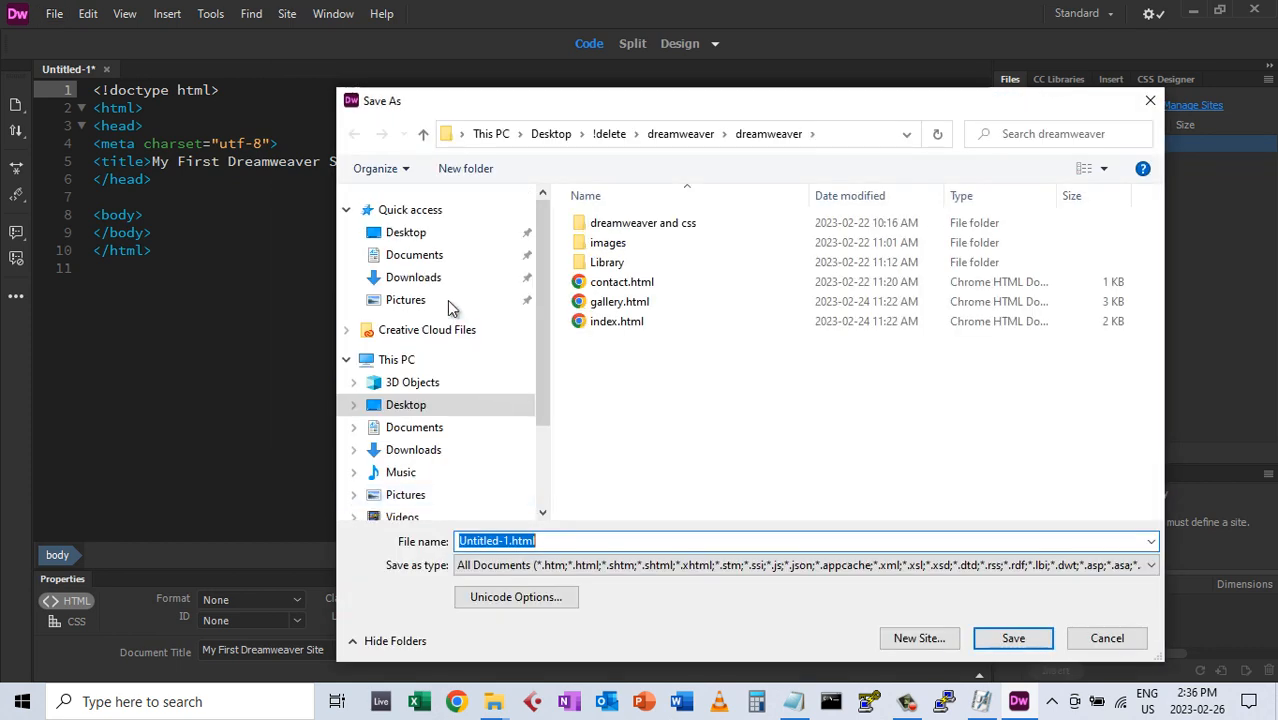
left_click(414, 236)
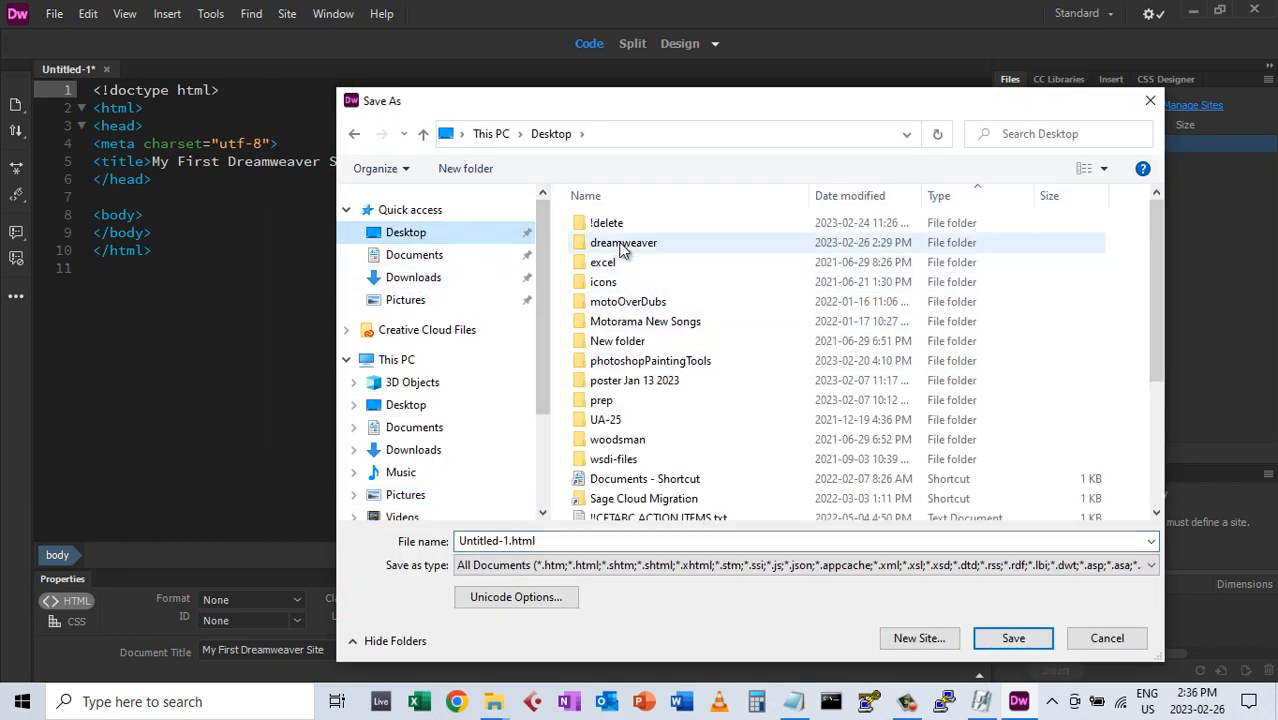
left_click(619, 243)
double_click(619, 243)
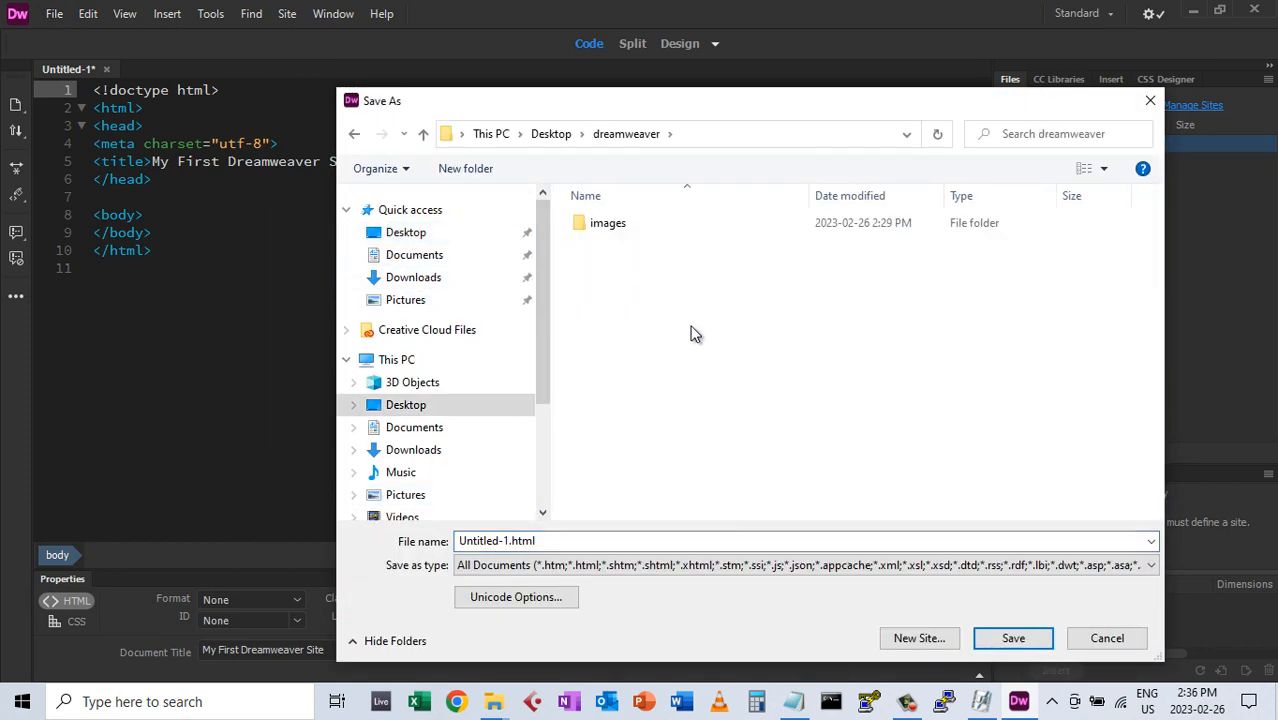
left_click(645, 540)
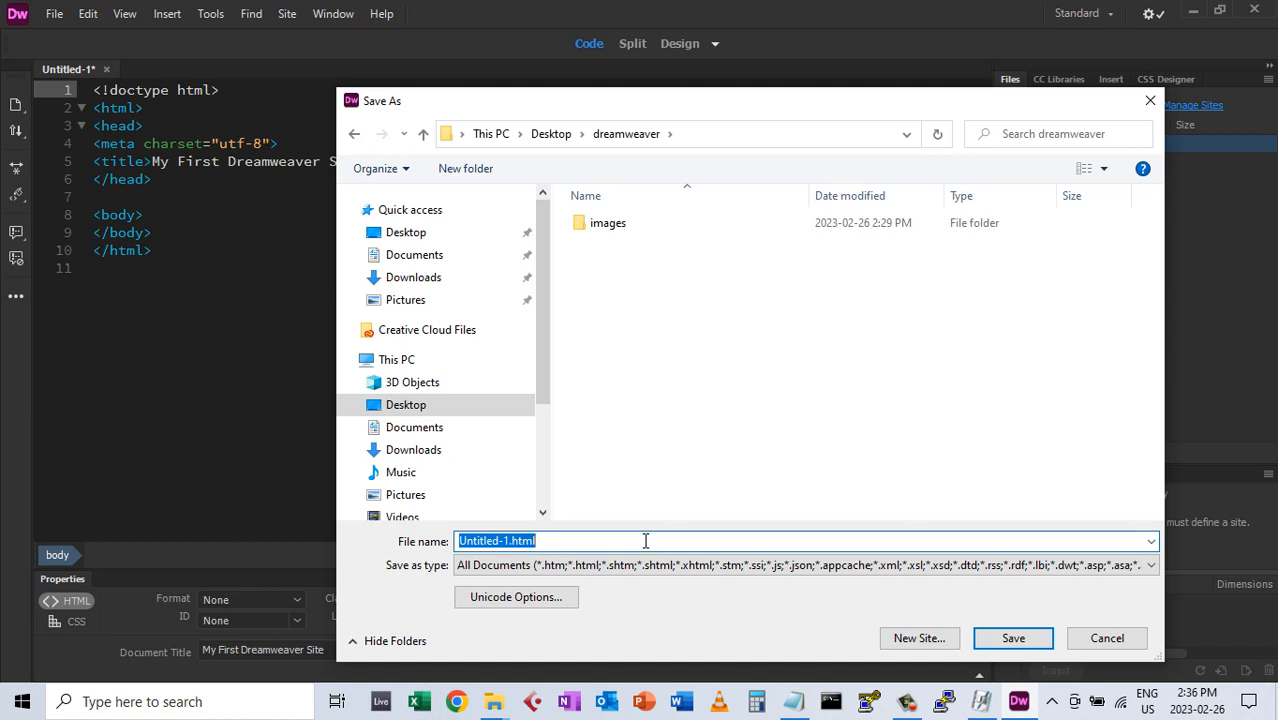
type("indexh")
key("BackSpace")
type(".html")
left_click(1011, 639)
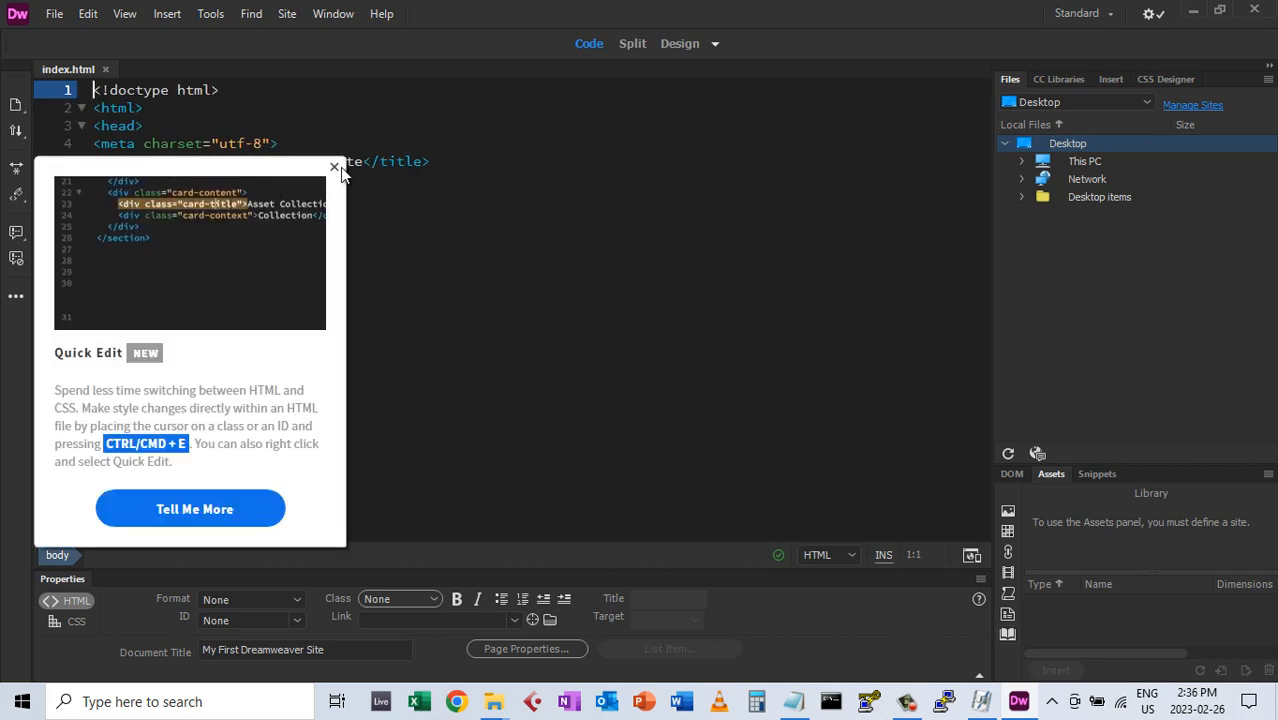
In Design view, type 'Hello World My Name is' followed by the author's first name
left_click(334, 167)
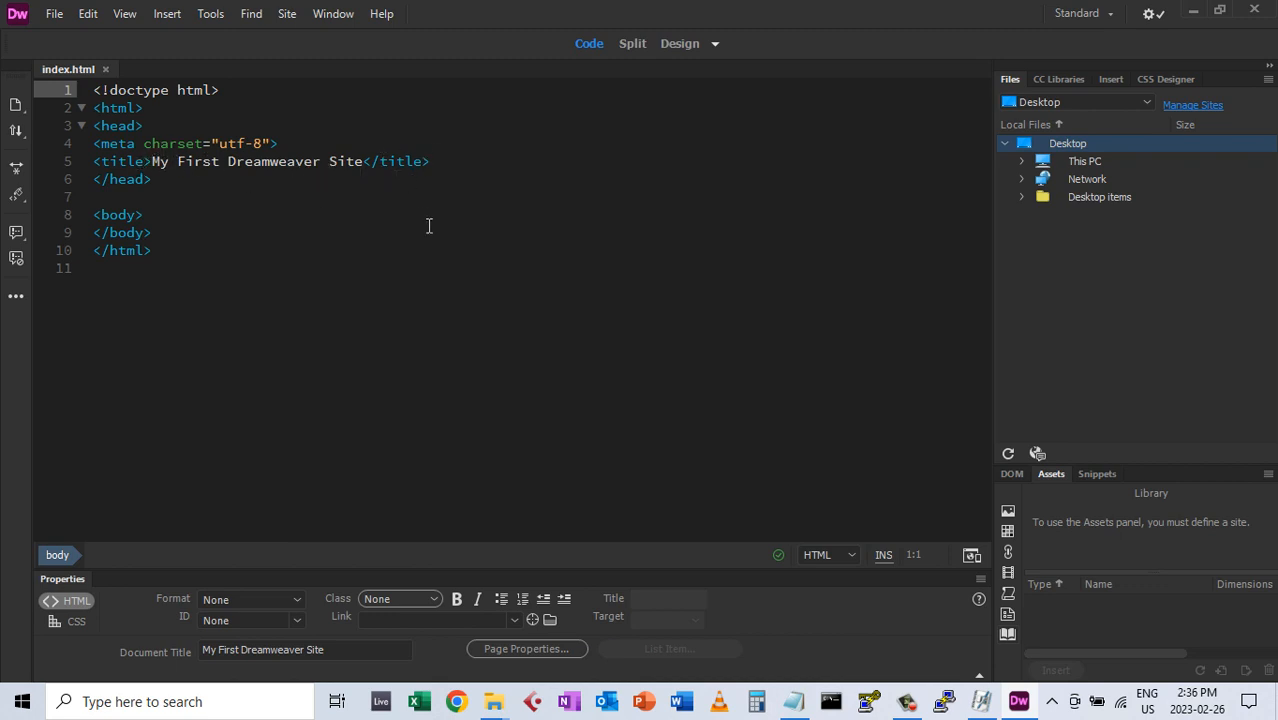
left_click(680, 46)
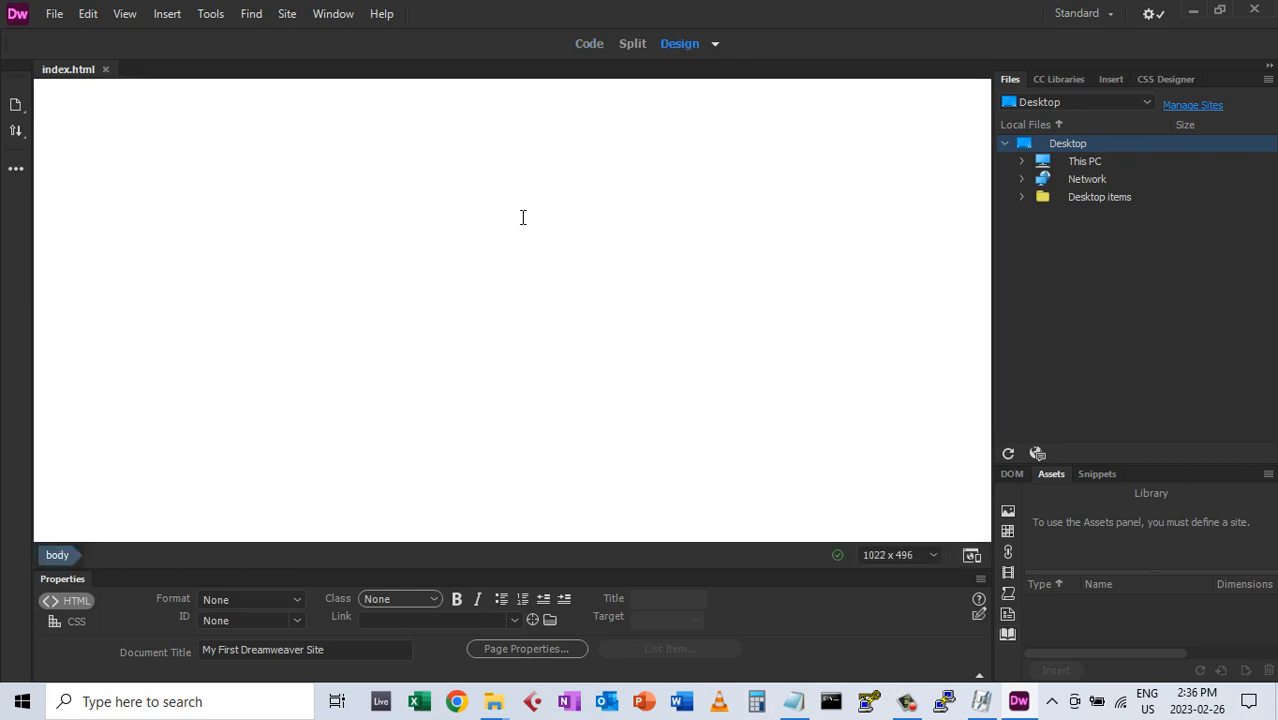
type("He")
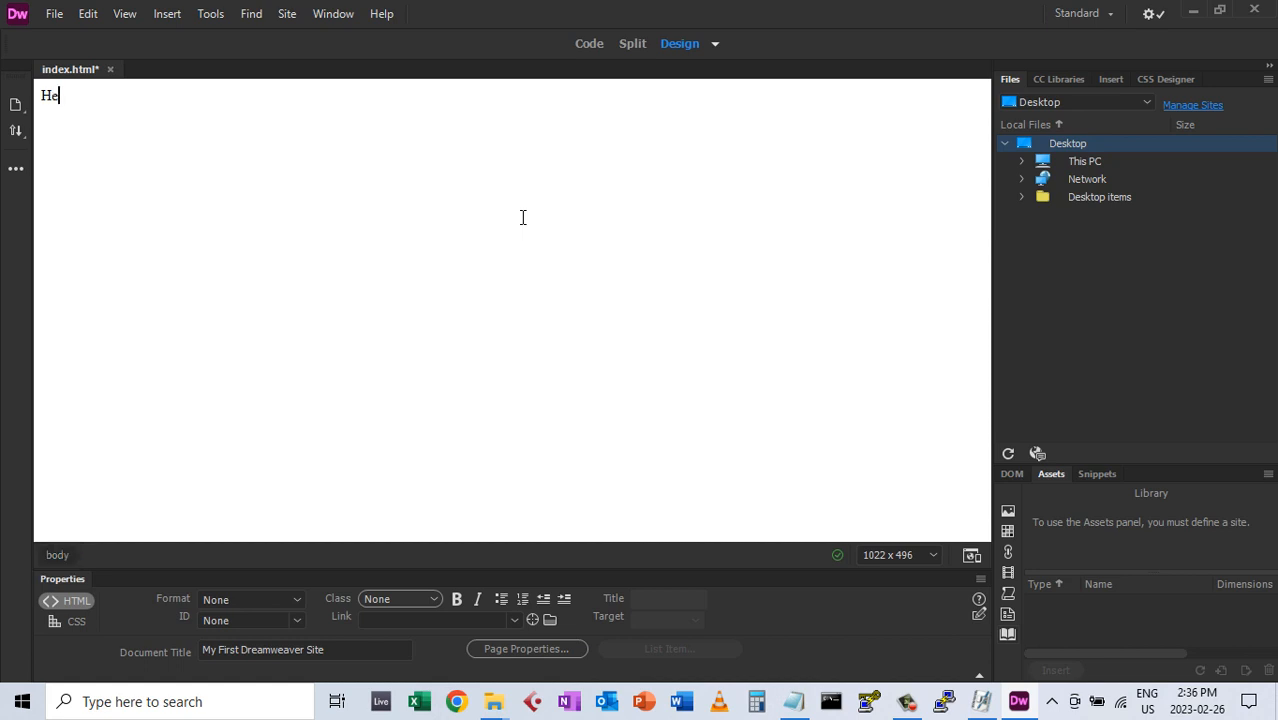
type("llo World My Name ")
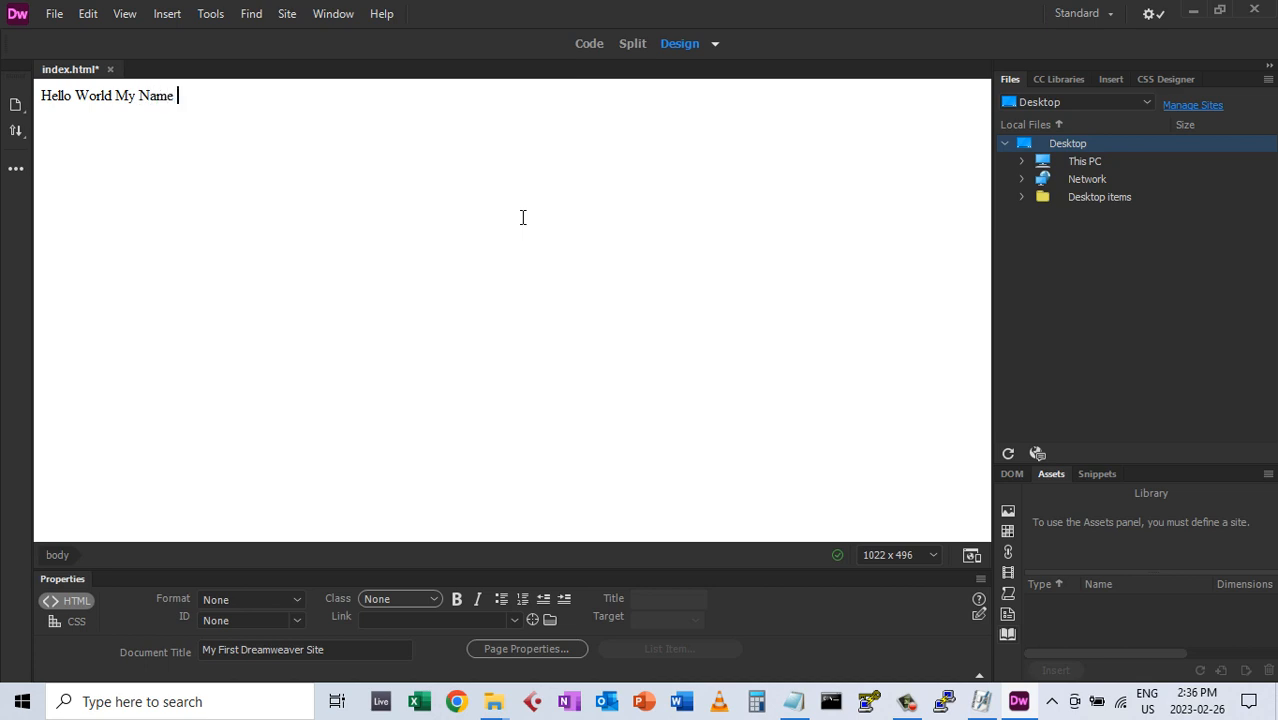
type("is Marcus")
left_click(157, 100)
Reset the workspace to the Standard layout
left_click(333, 14)
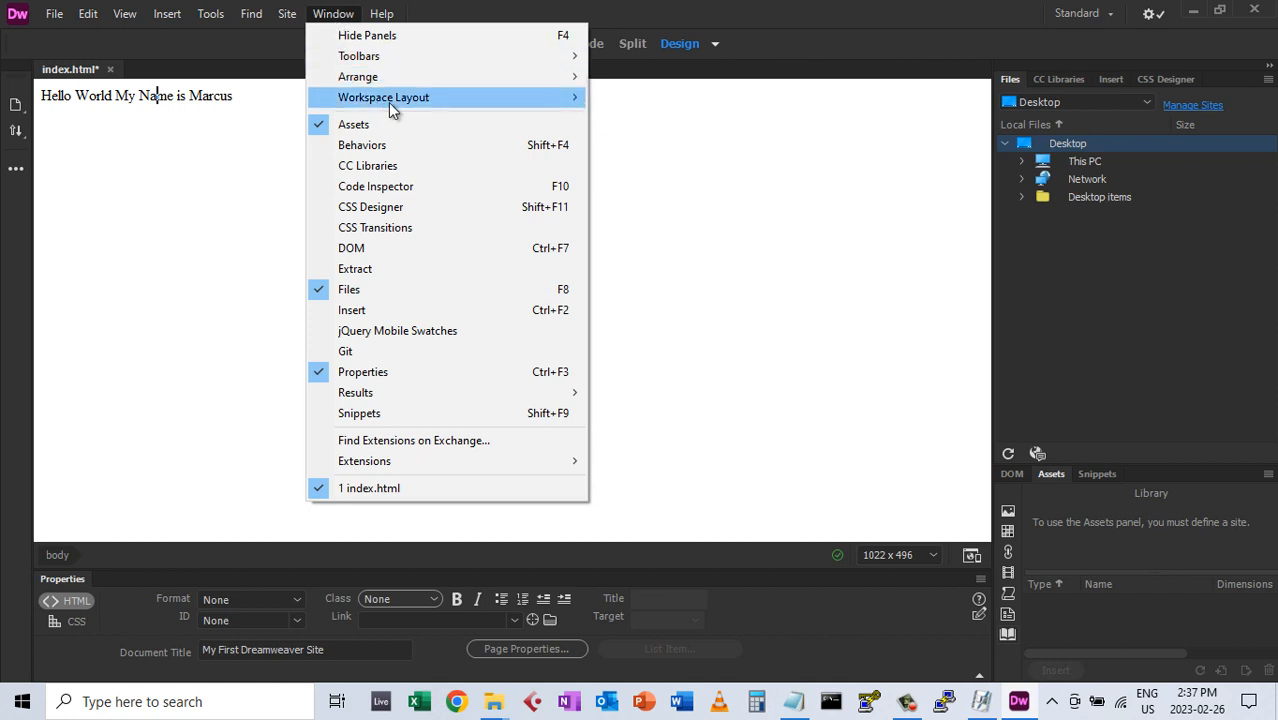
mouse_move(495, 98)
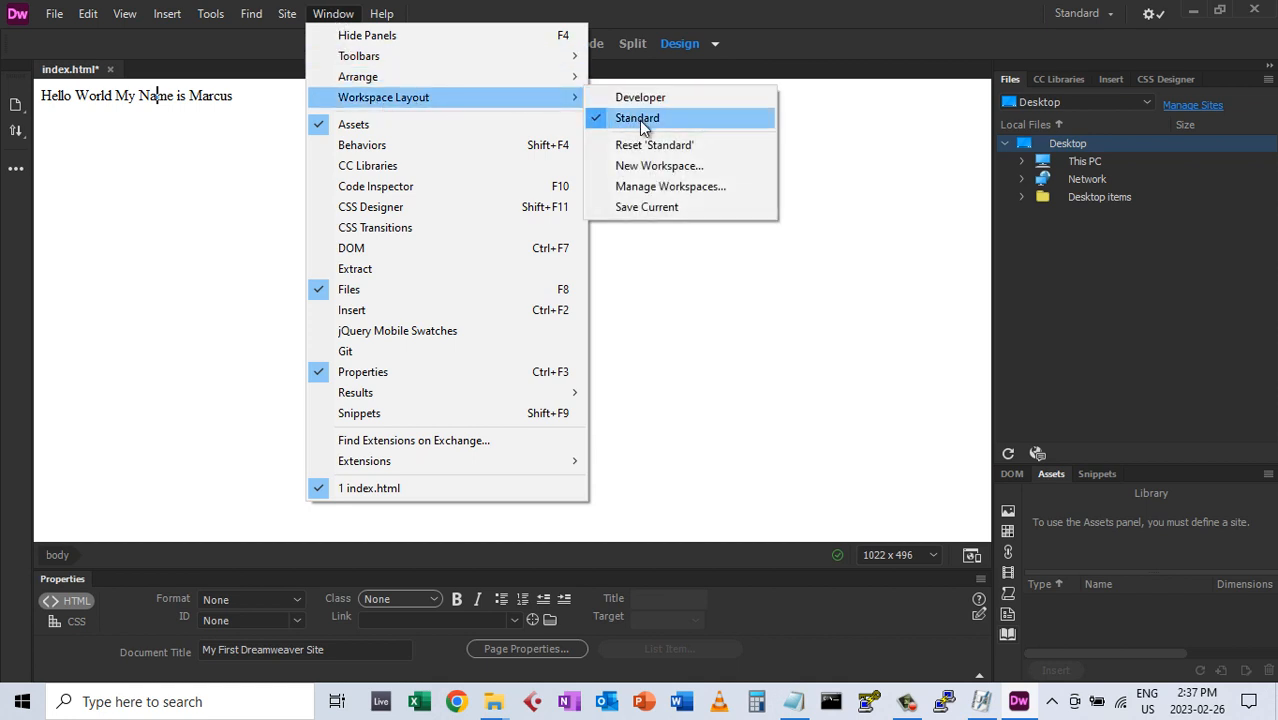
left_click(654, 148)
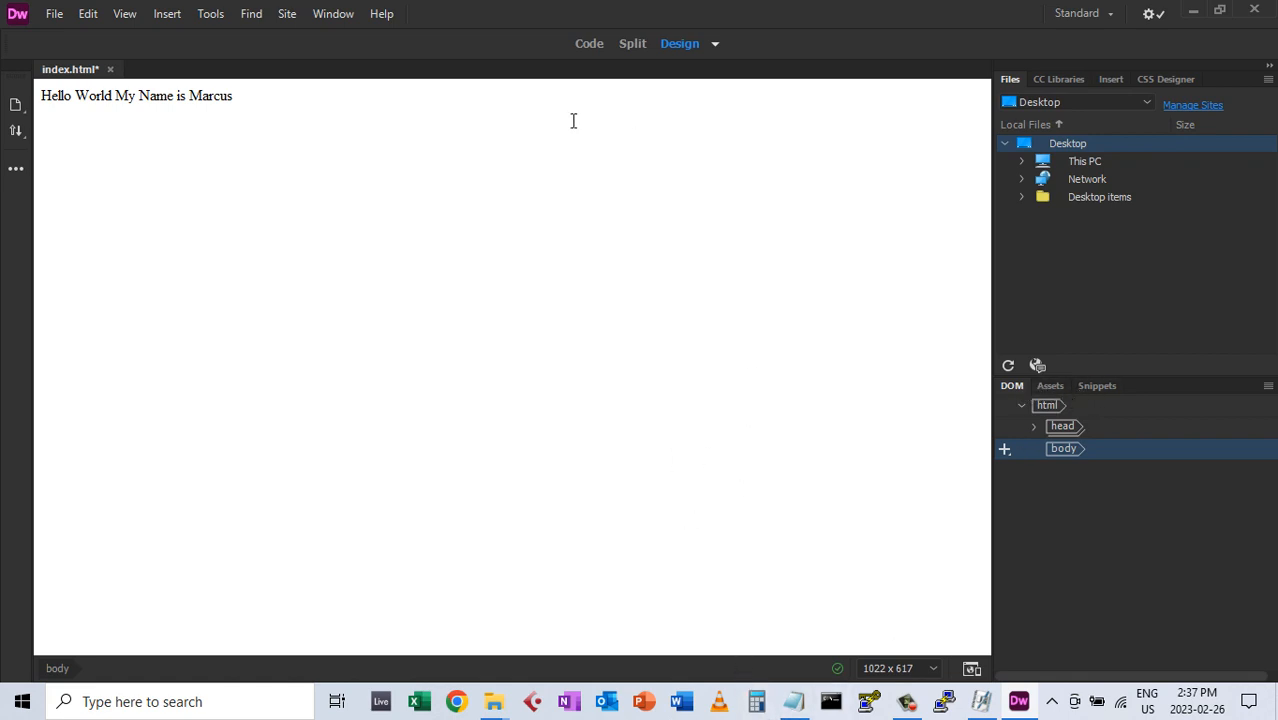
Reopen the Properties panel and dock it below the page
left_click(336, 16)
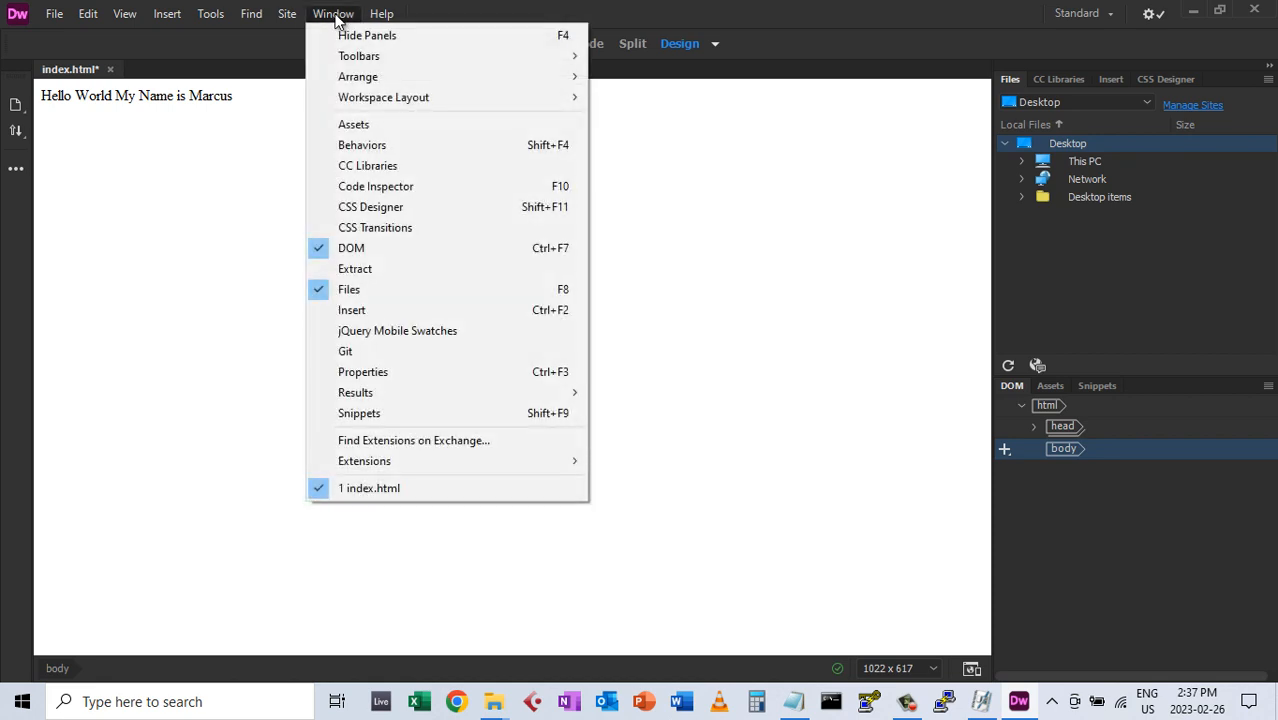
left_click(548, 371)
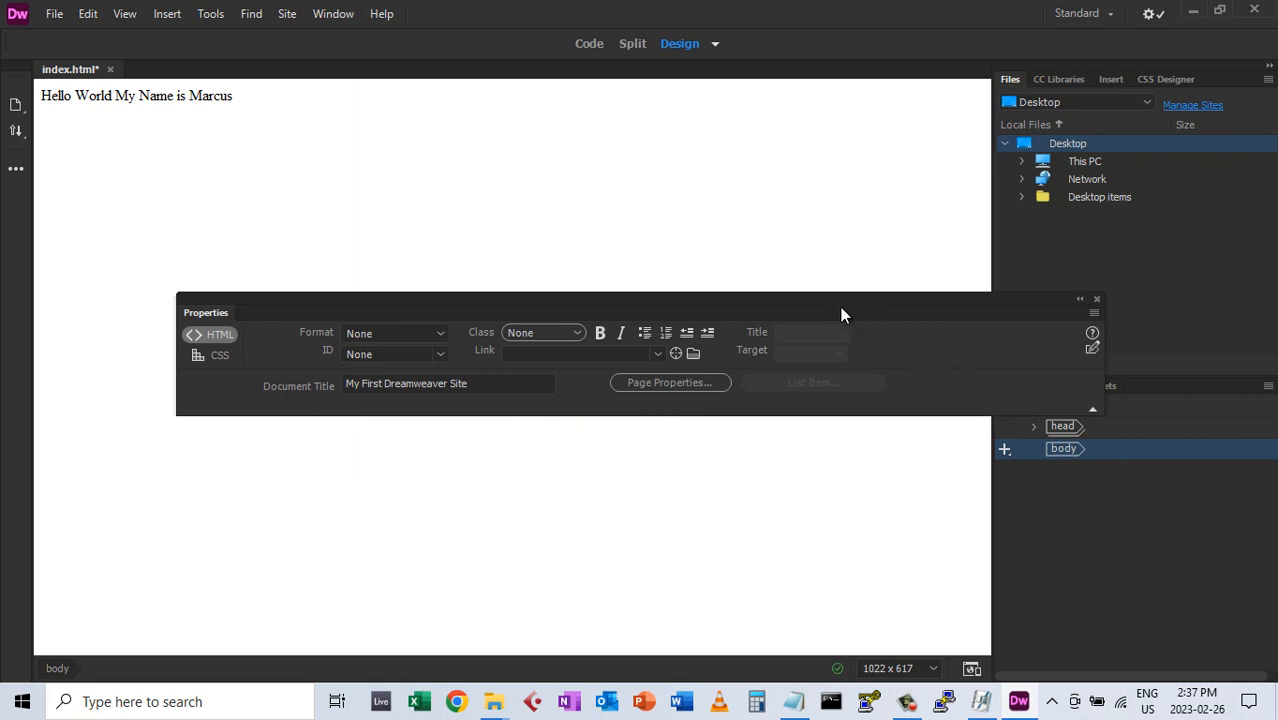
left_click_drag(841, 308, 694, 680)
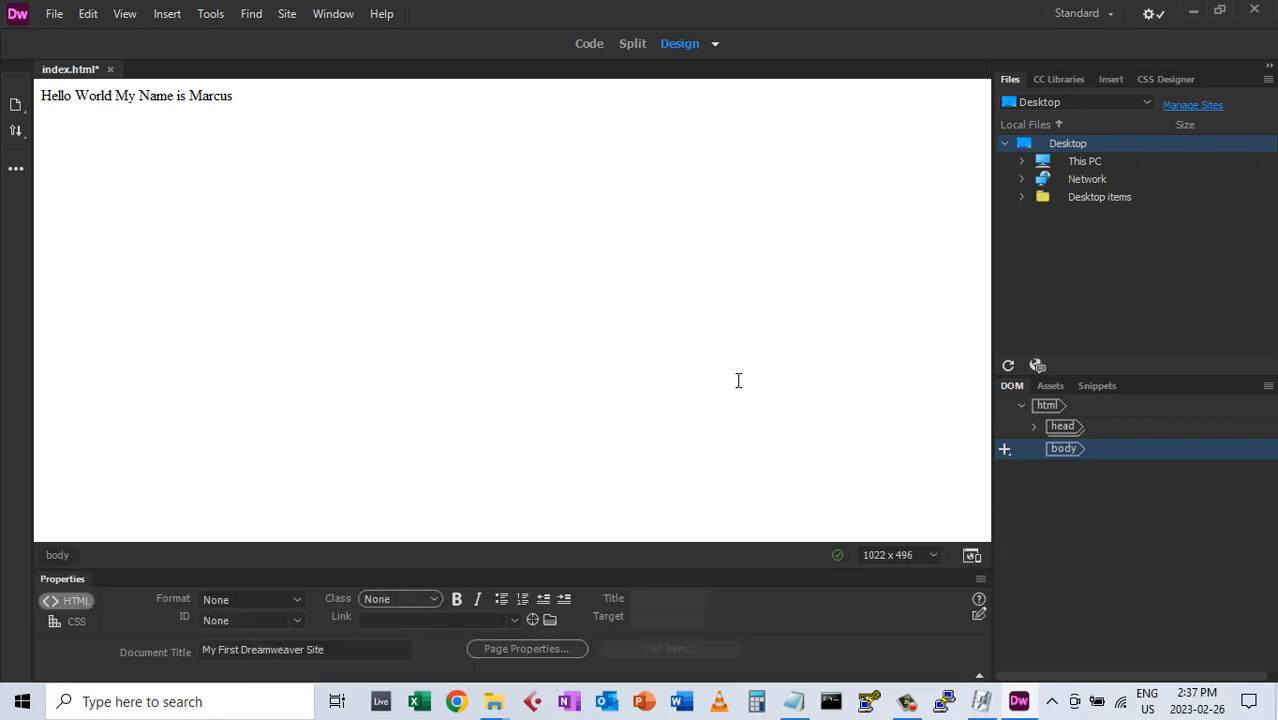
Format the Hello World line as Heading 1 and start an empty paragraph beneath it
left_click(104, 95)
left_click(264, 598)
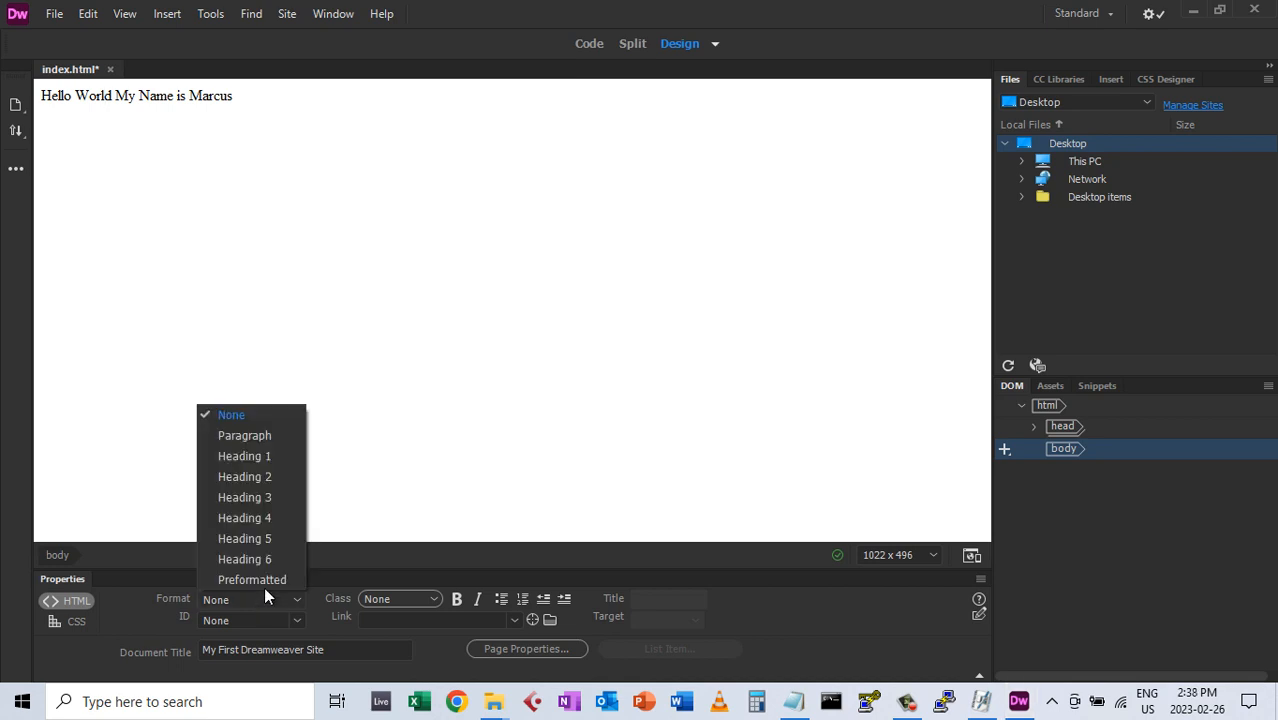
left_click(252, 456)
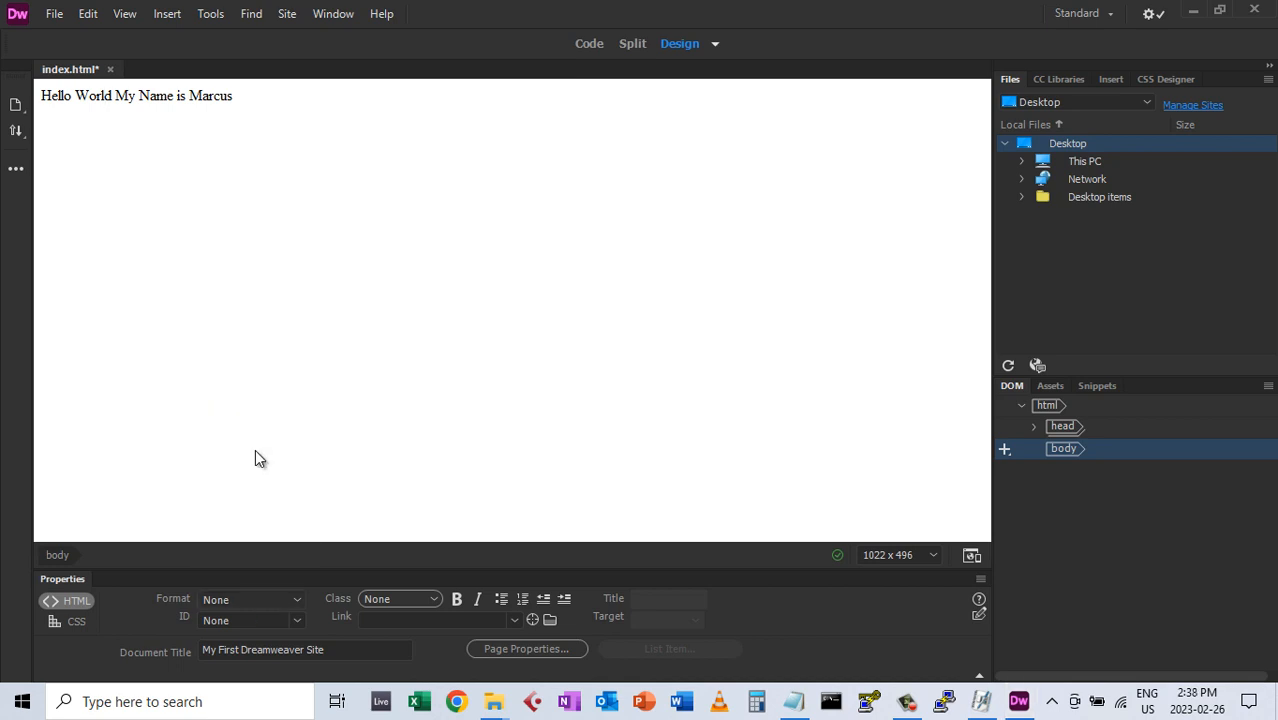
left_click(528, 108)
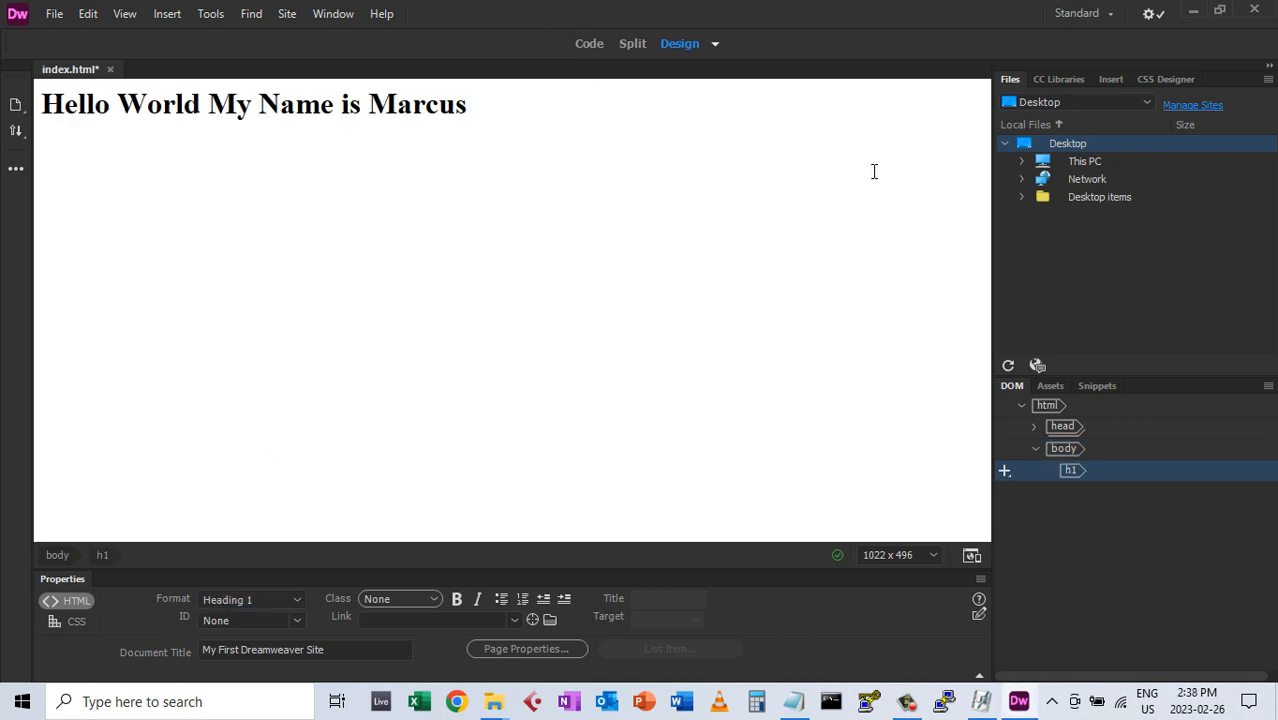
key("Return")
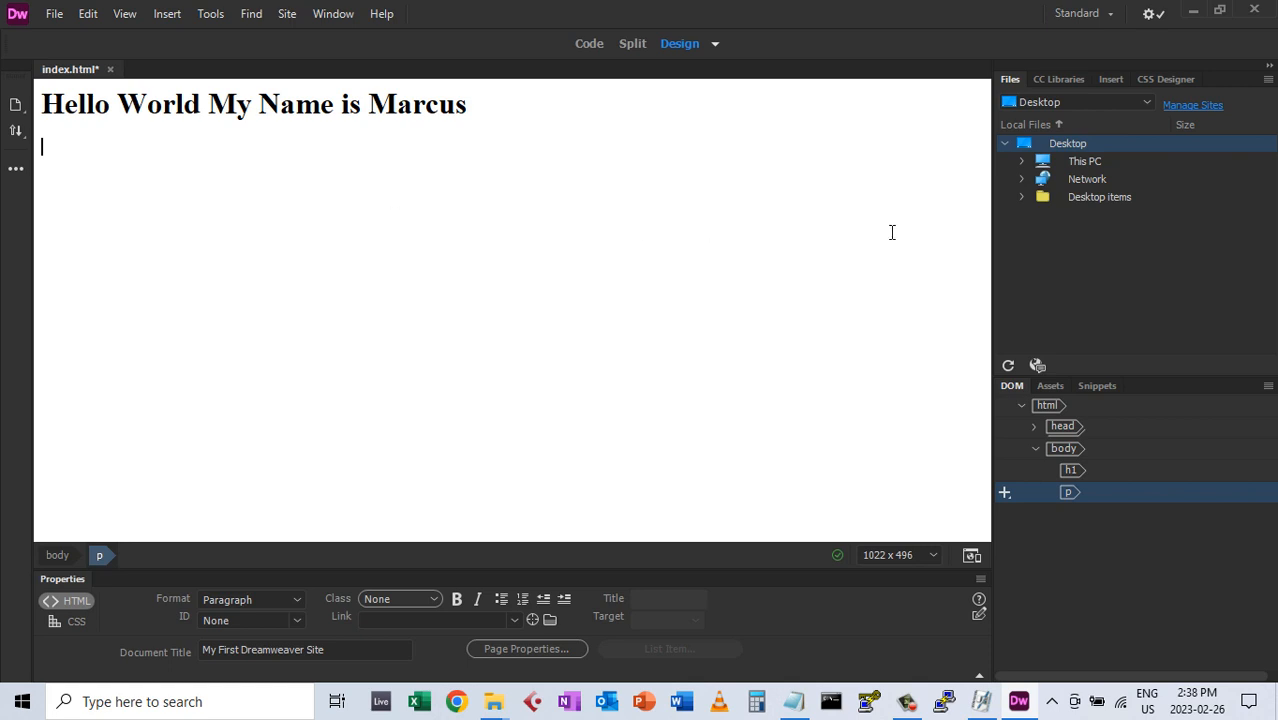
Insert images/self_portrait.jpg below the heading, then start a paragraph reading 'My Favourite Foods'
left_click(1116, 78)
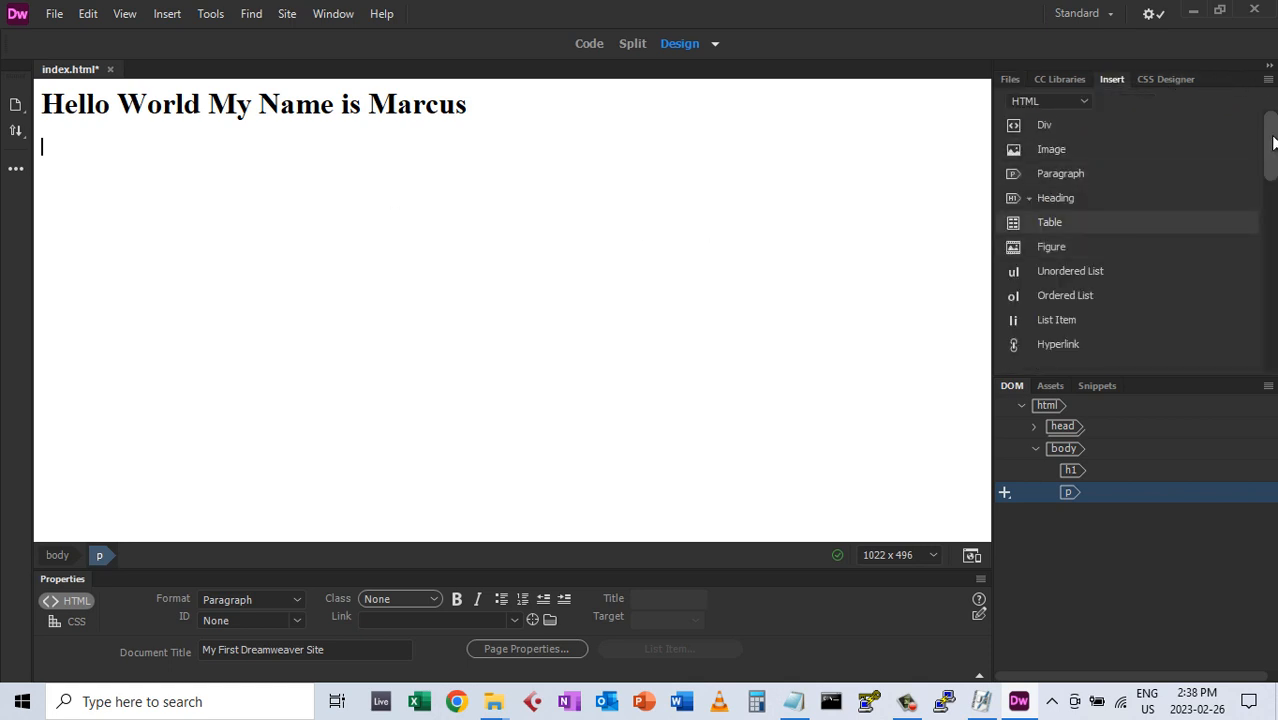
left_click_drag(1270, 145, 1274, 105)
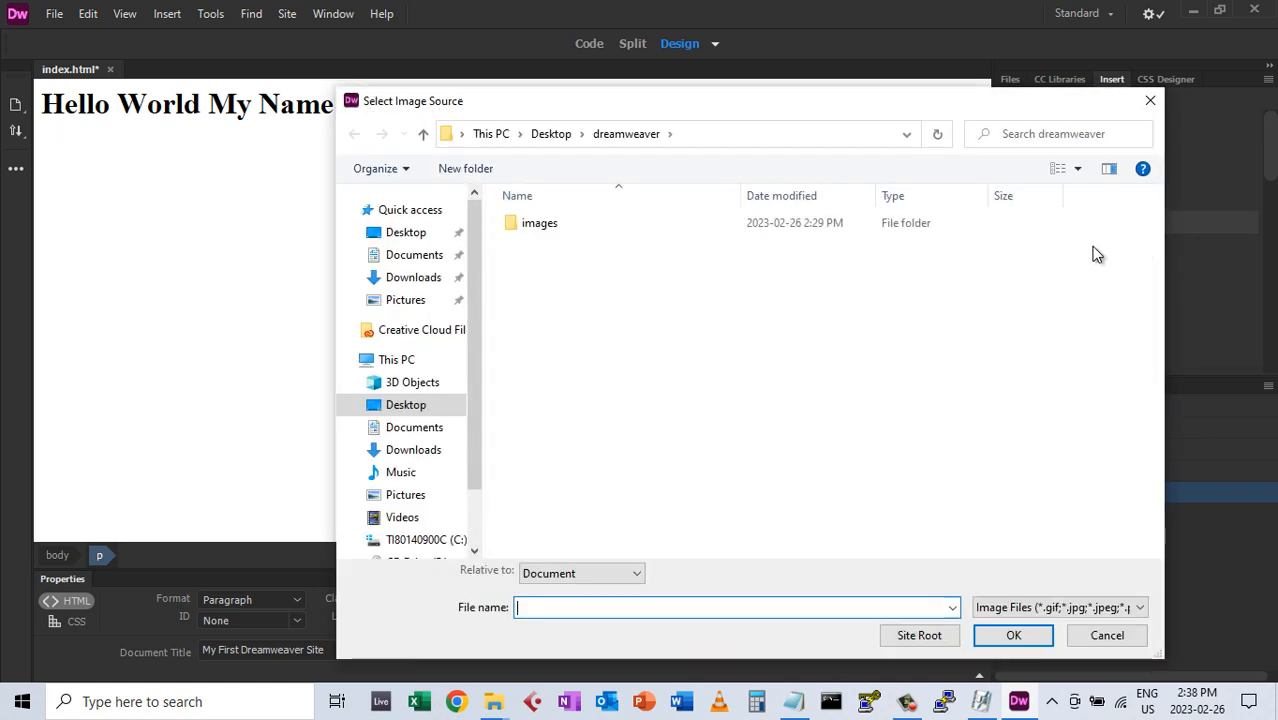
left_click_drag(638, 106, 610, 79)
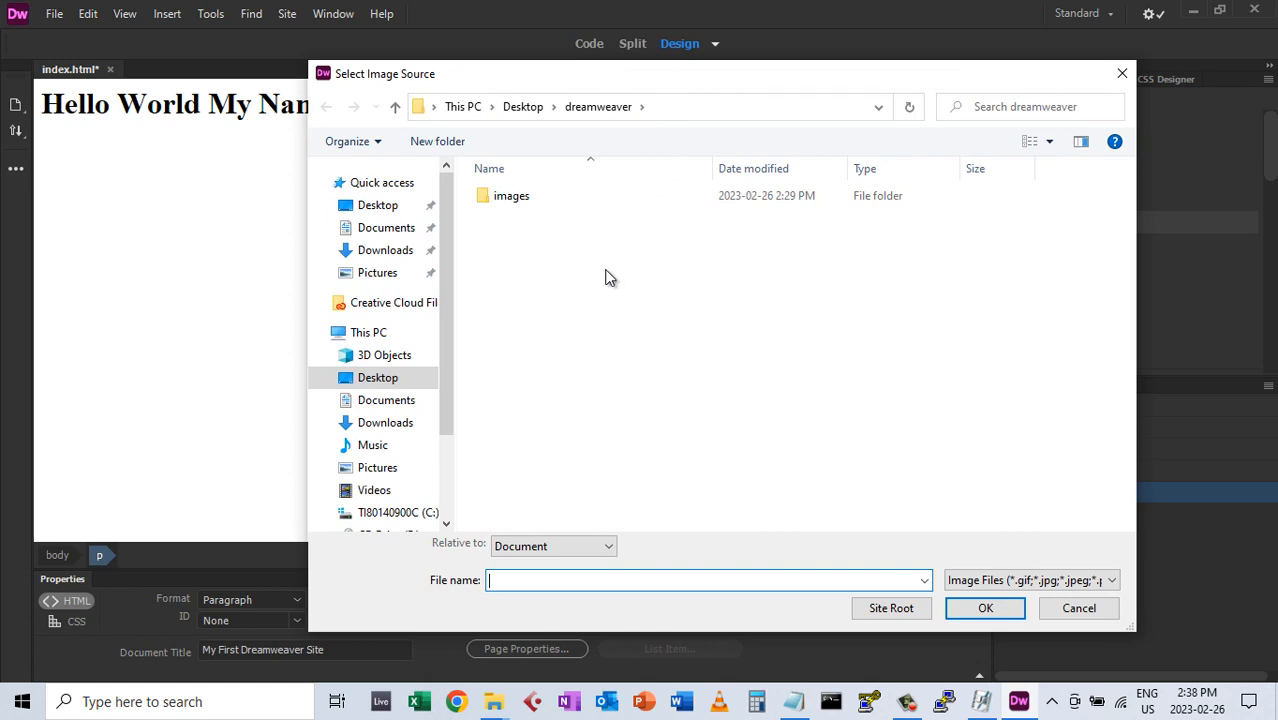
double_click(503, 200)
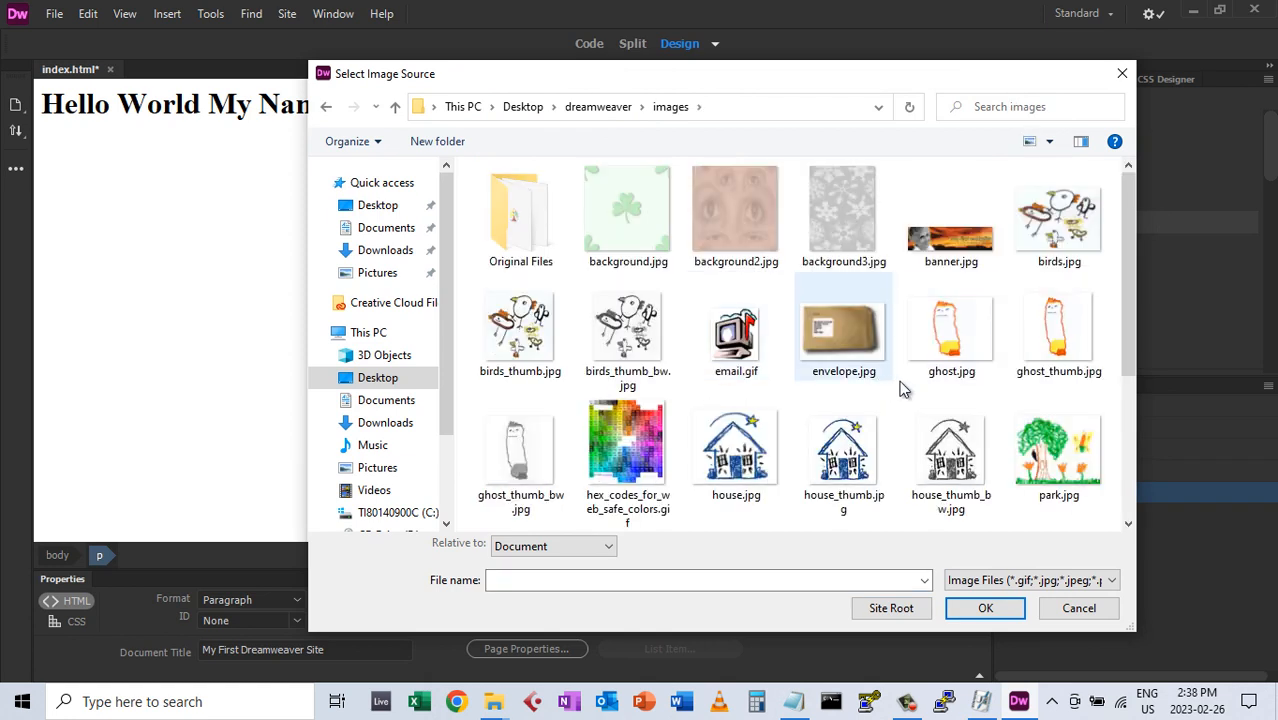
left_click_drag(1121, 298, 1132, 440)
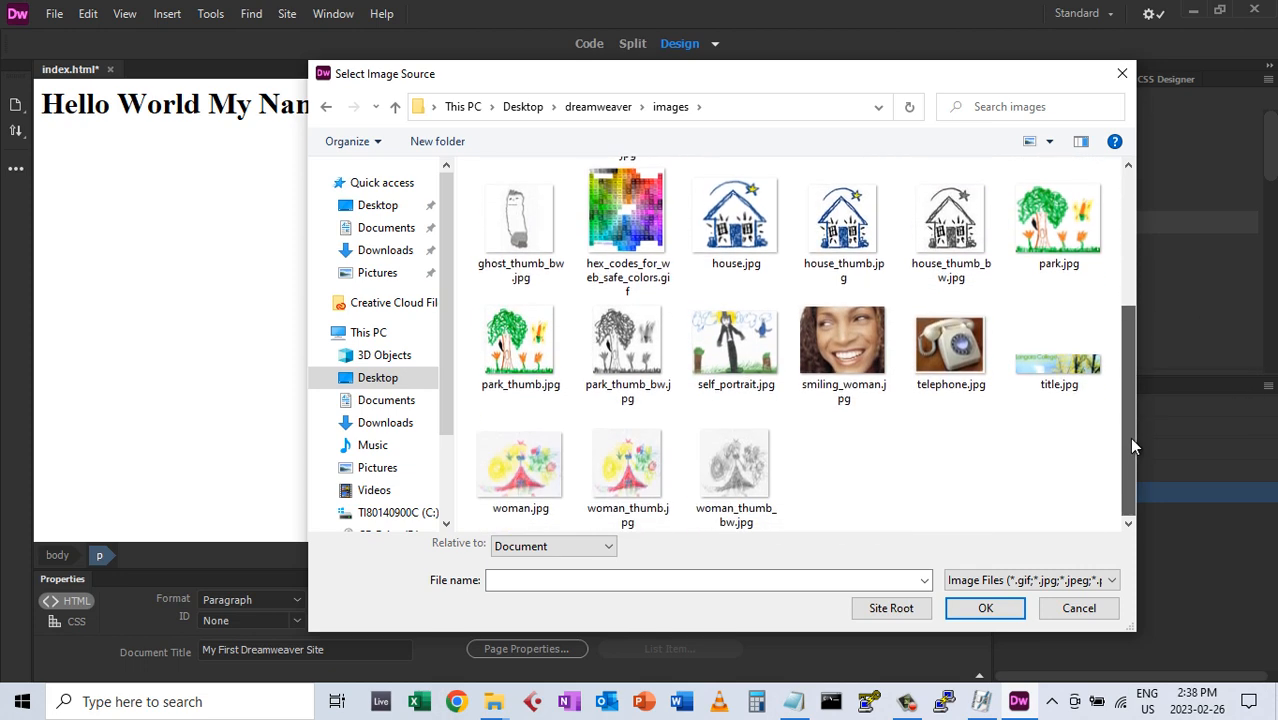
double_click(711, 350)
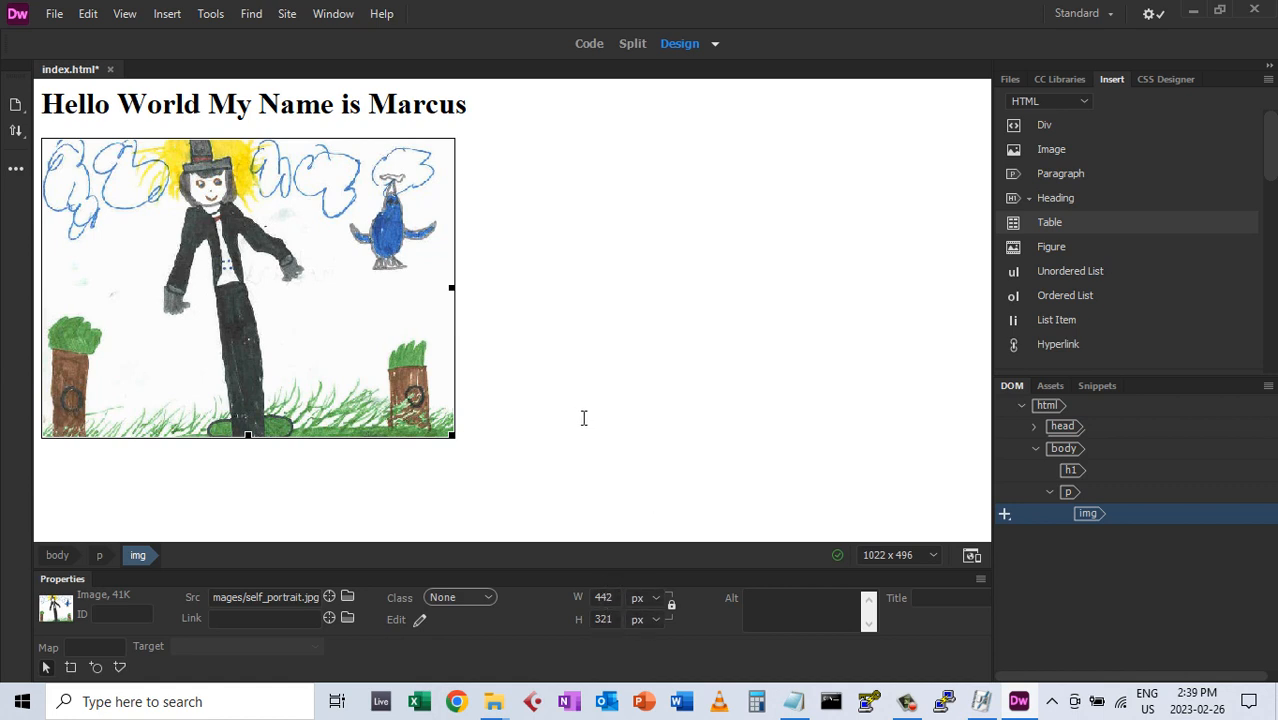
left_click(530, 418)
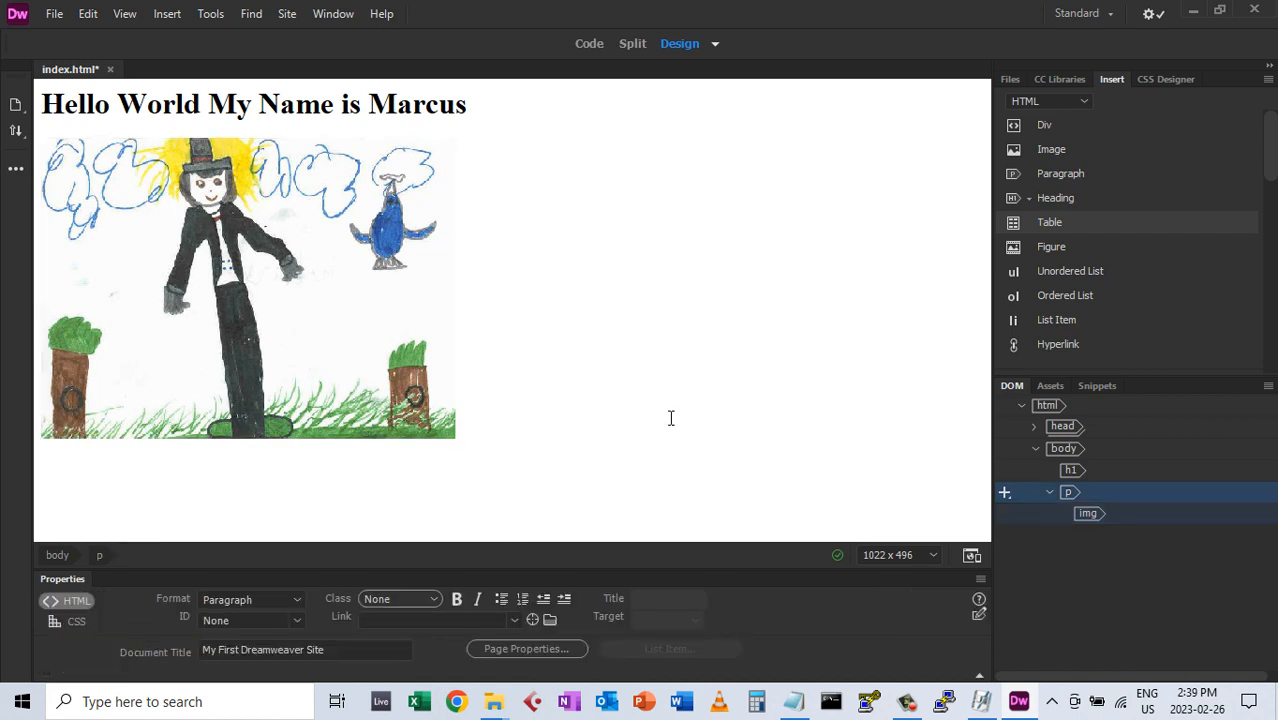
key("Return")
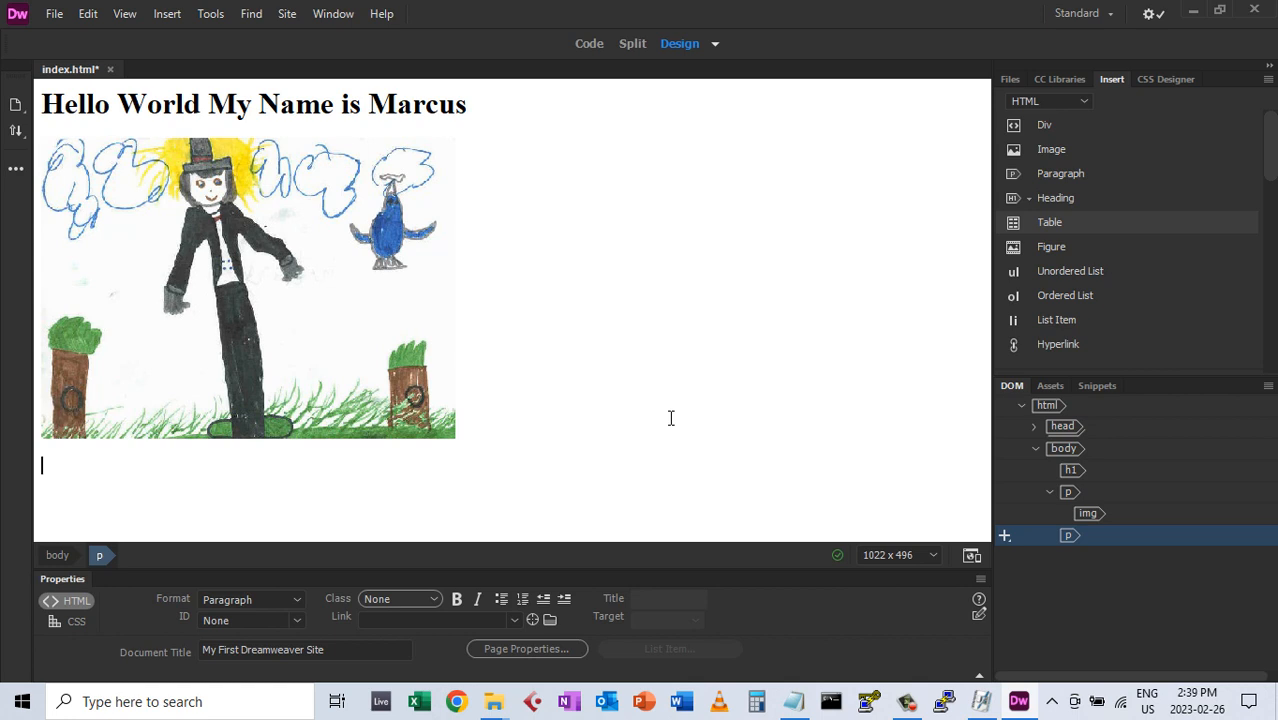
type("My Fa")
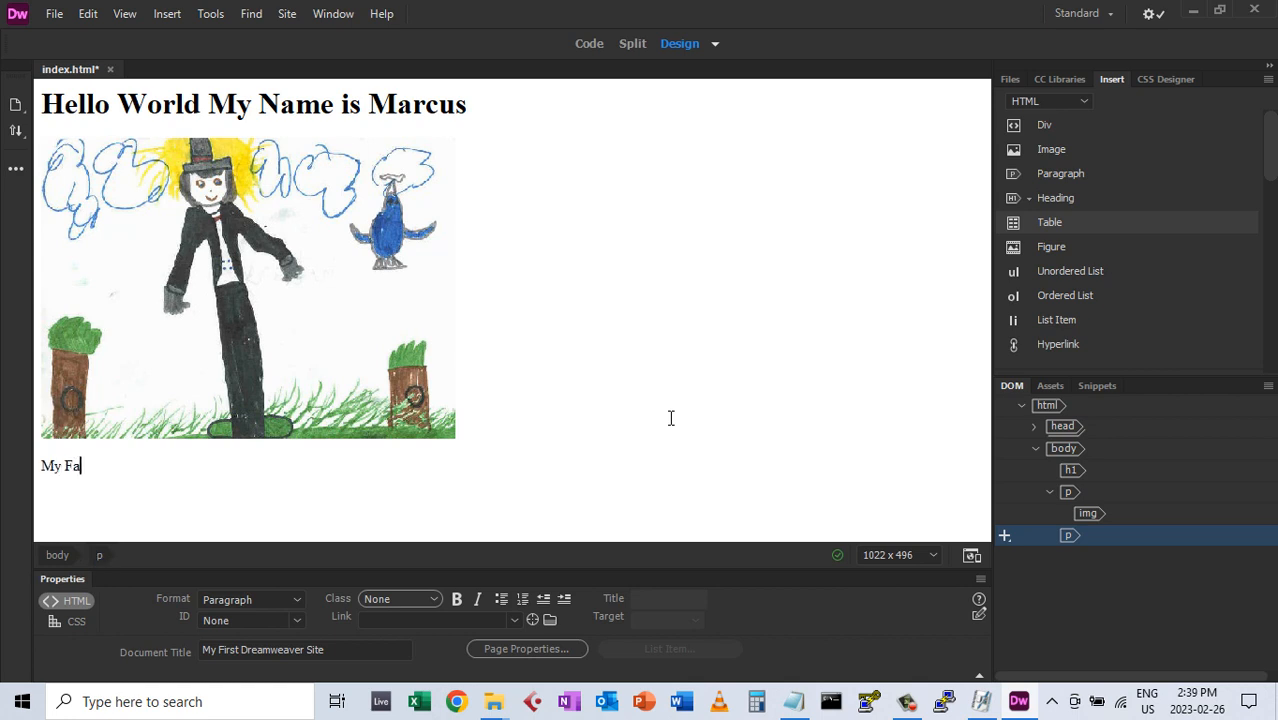
type("vourite Foods")
Make 'My Favourite Foods' a Heading 2 and start a new paragraph below it
left_click(299, 600)
left_click(248, 476)
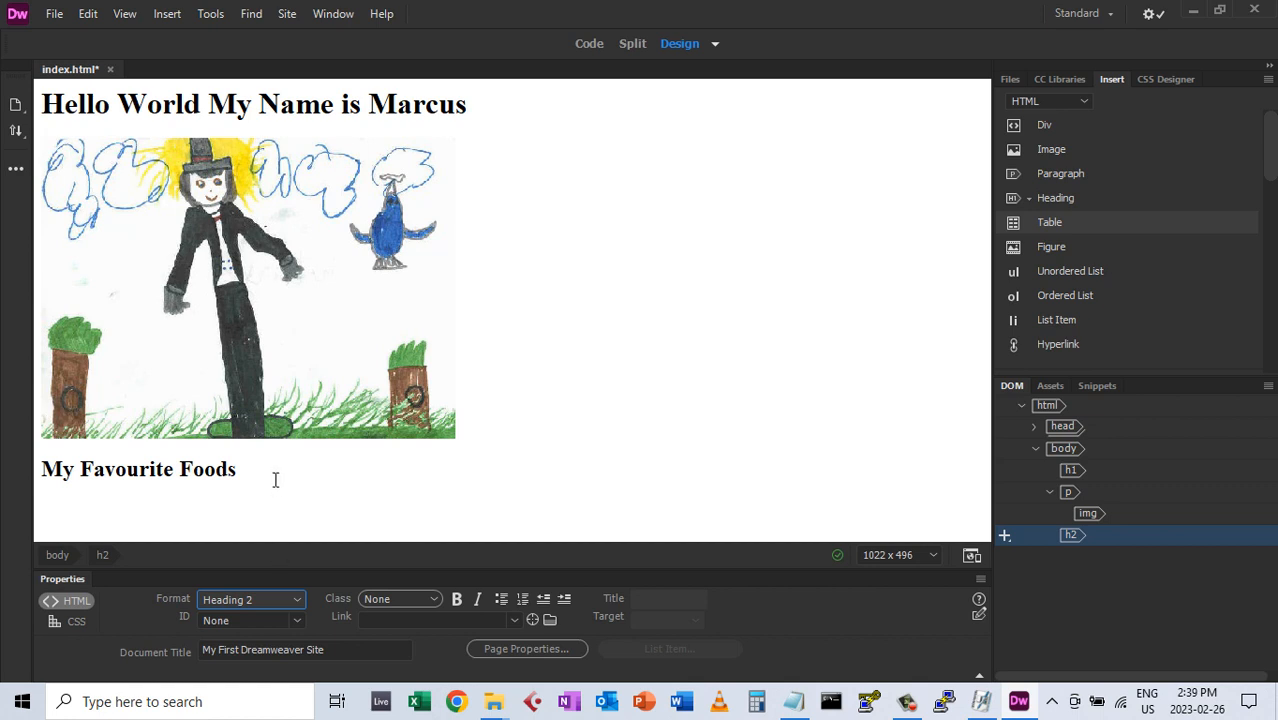
left_click(380, 470)
key("Return")
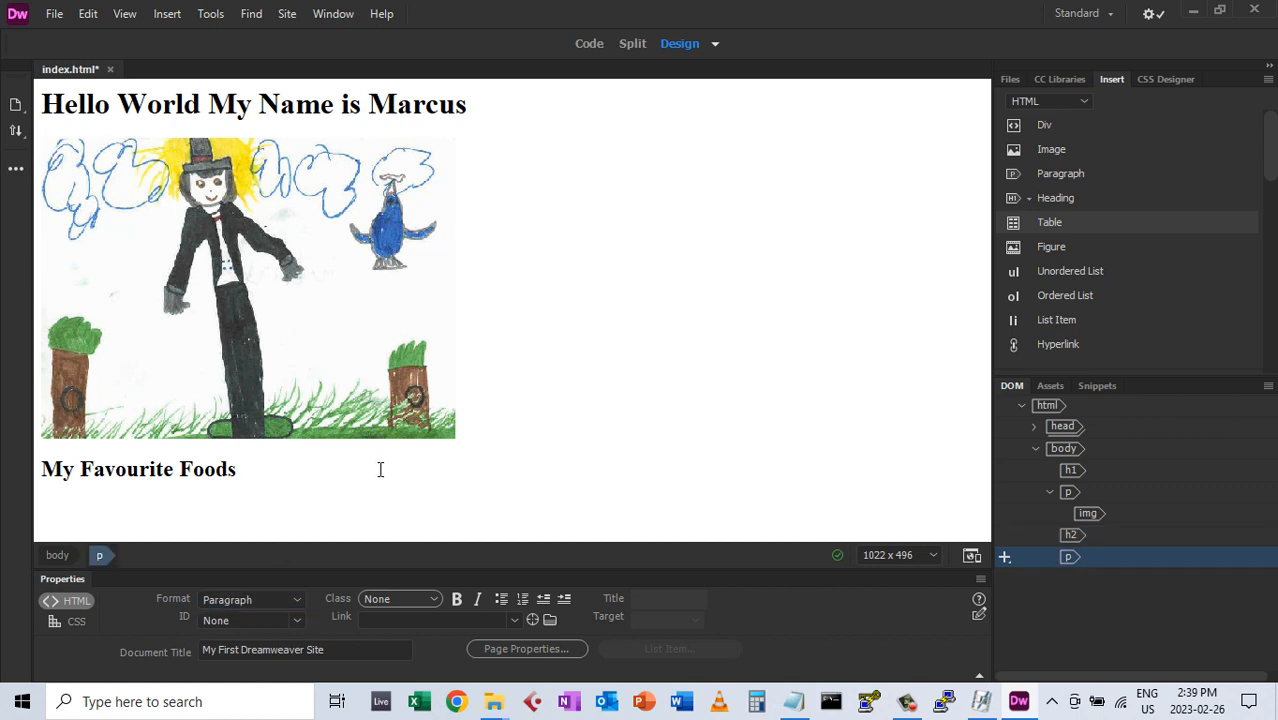
Add paragraphs Tomatoes, Avacadoes, Putanesca, Ethiopian and Aloo Prantha
type("Tomatoes")
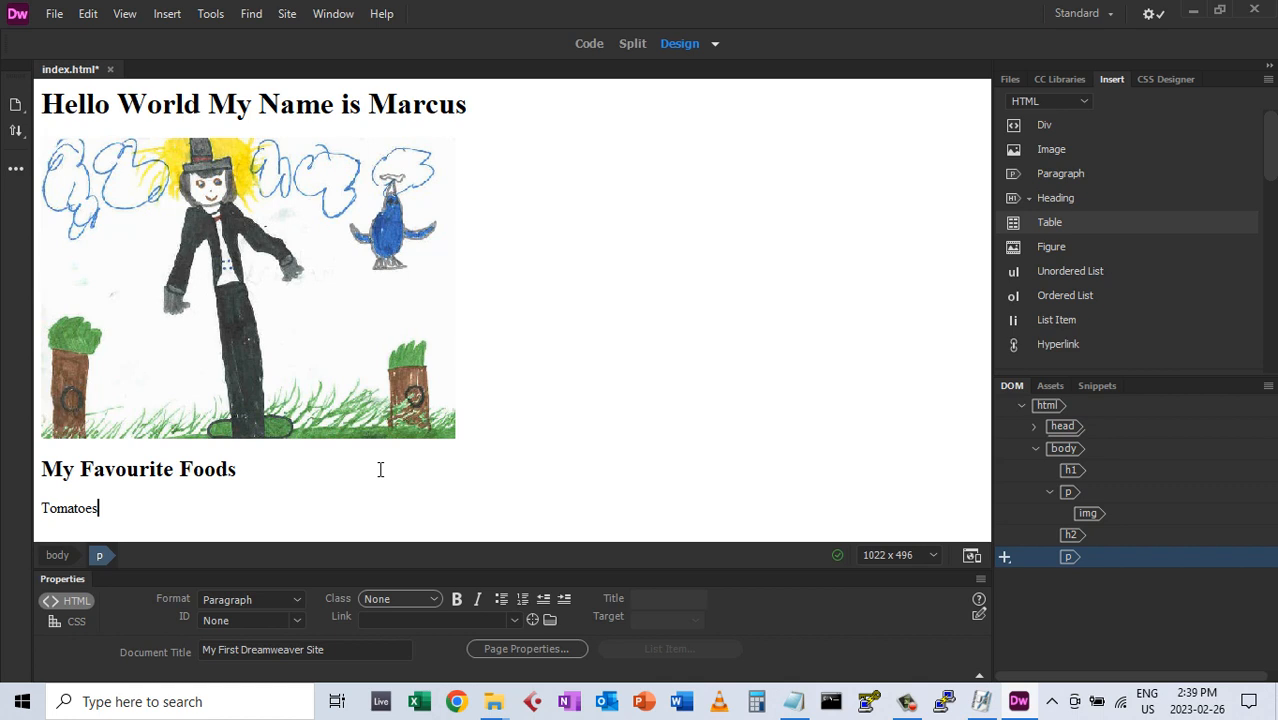
key("Return")
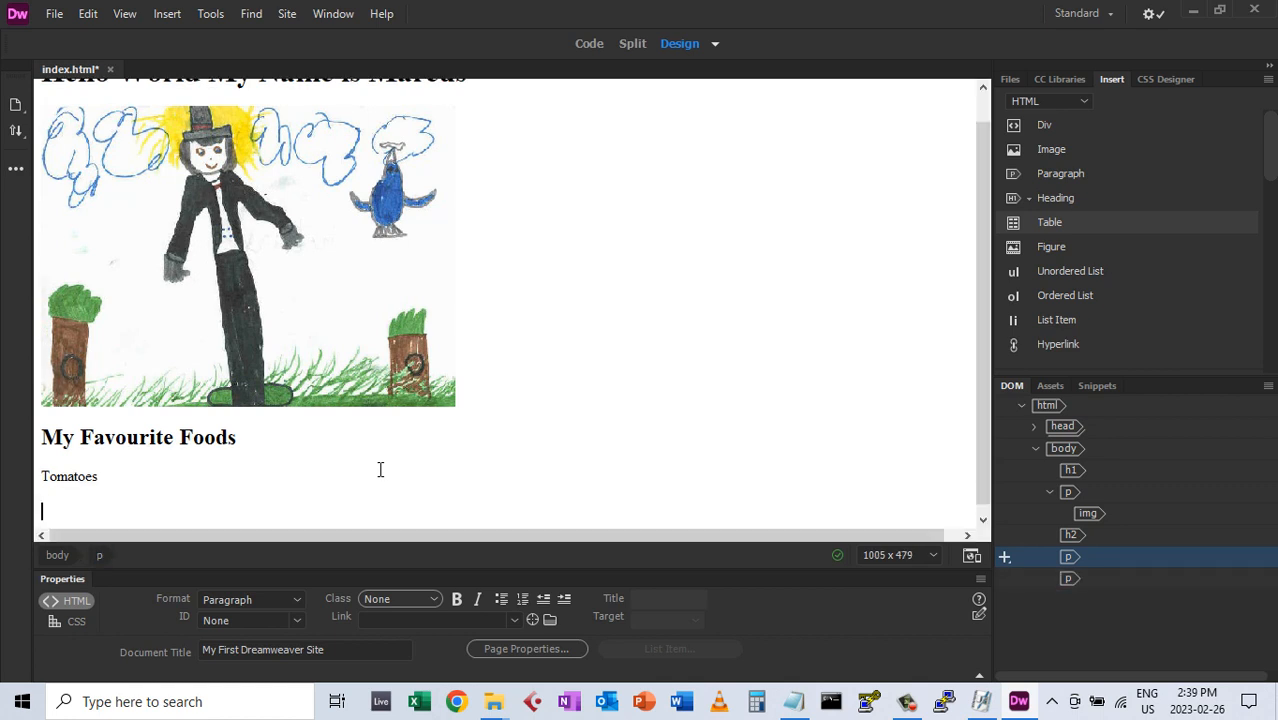
type("Avac")
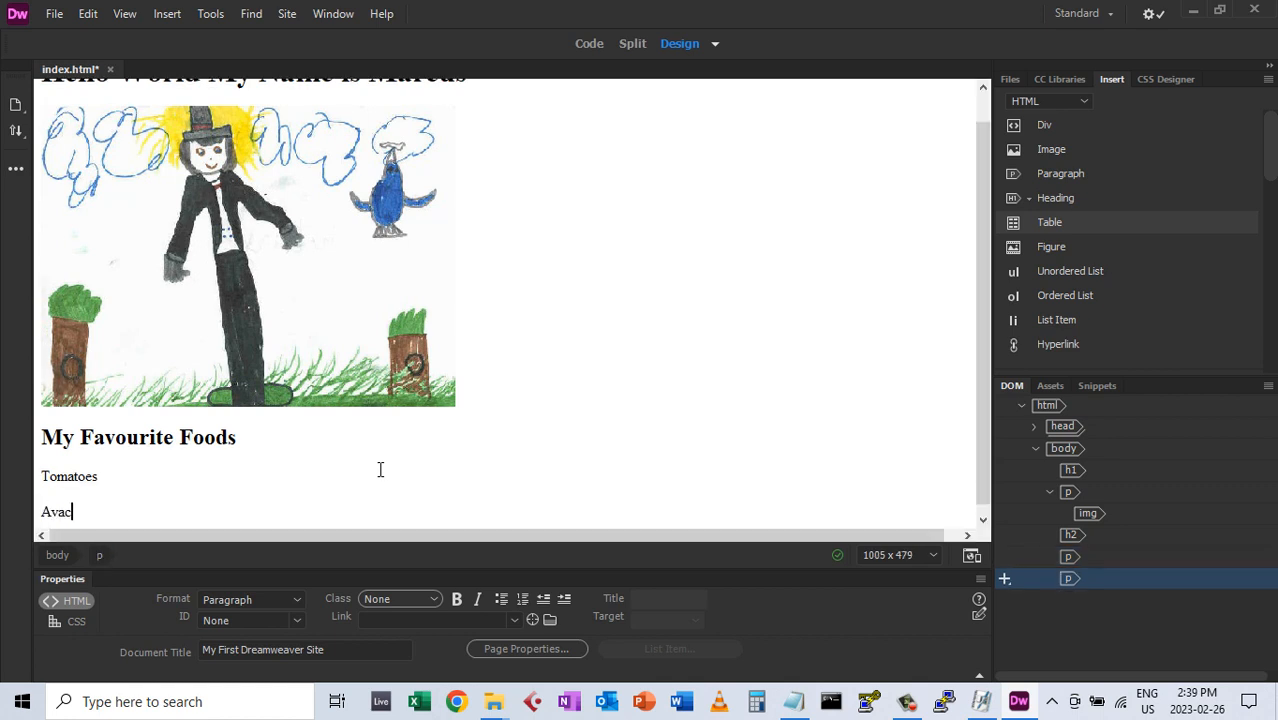
type("adoes")
key("Return")
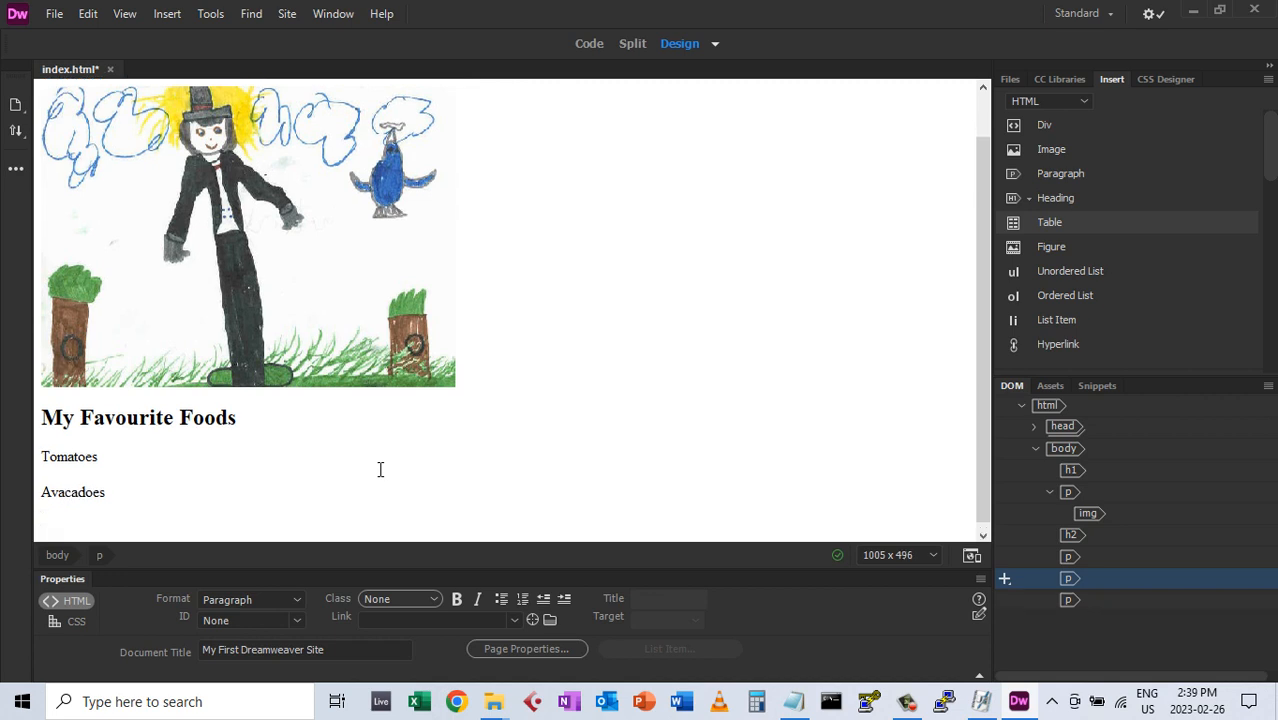
type("Putan")
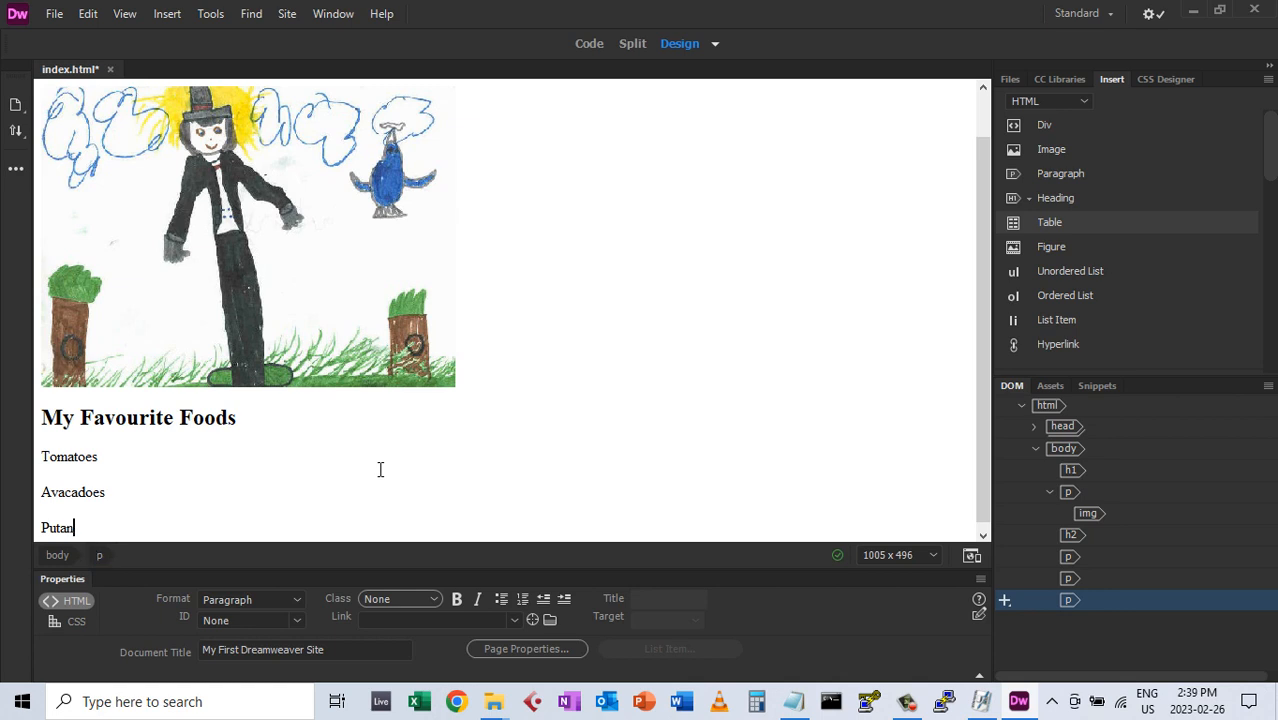
type("esca")
key("Return")
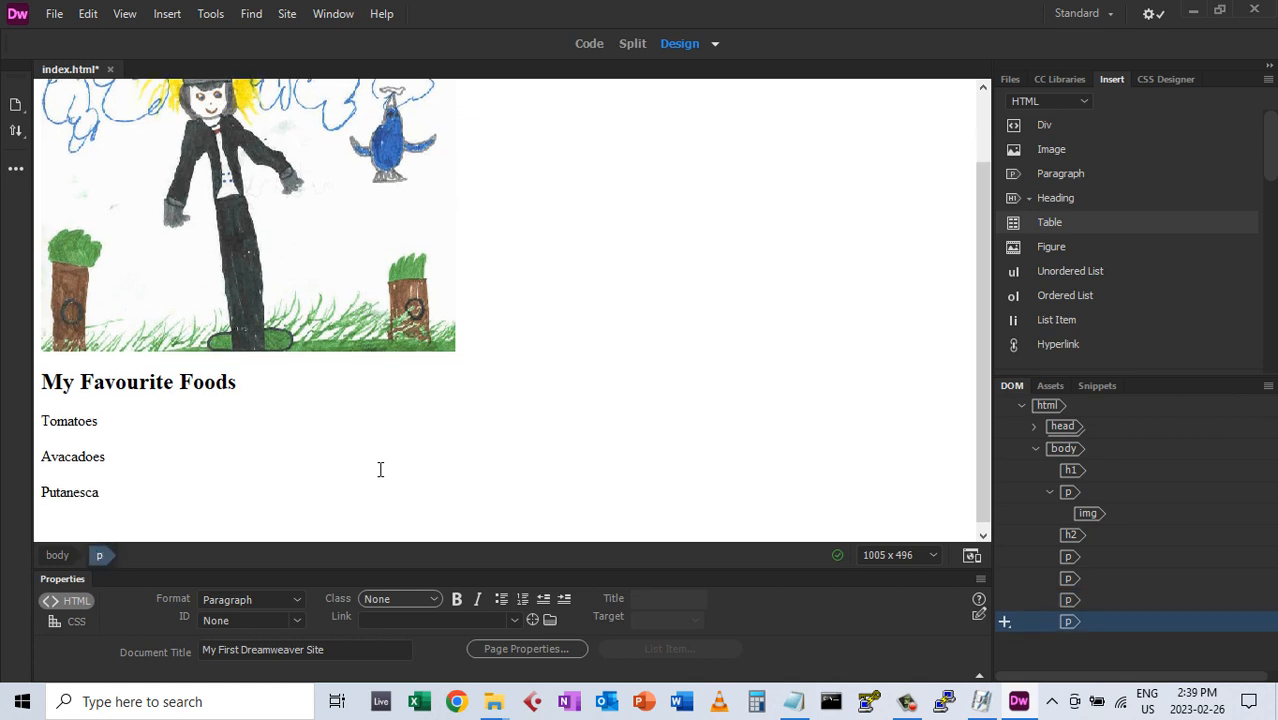
type("Ethiopian")
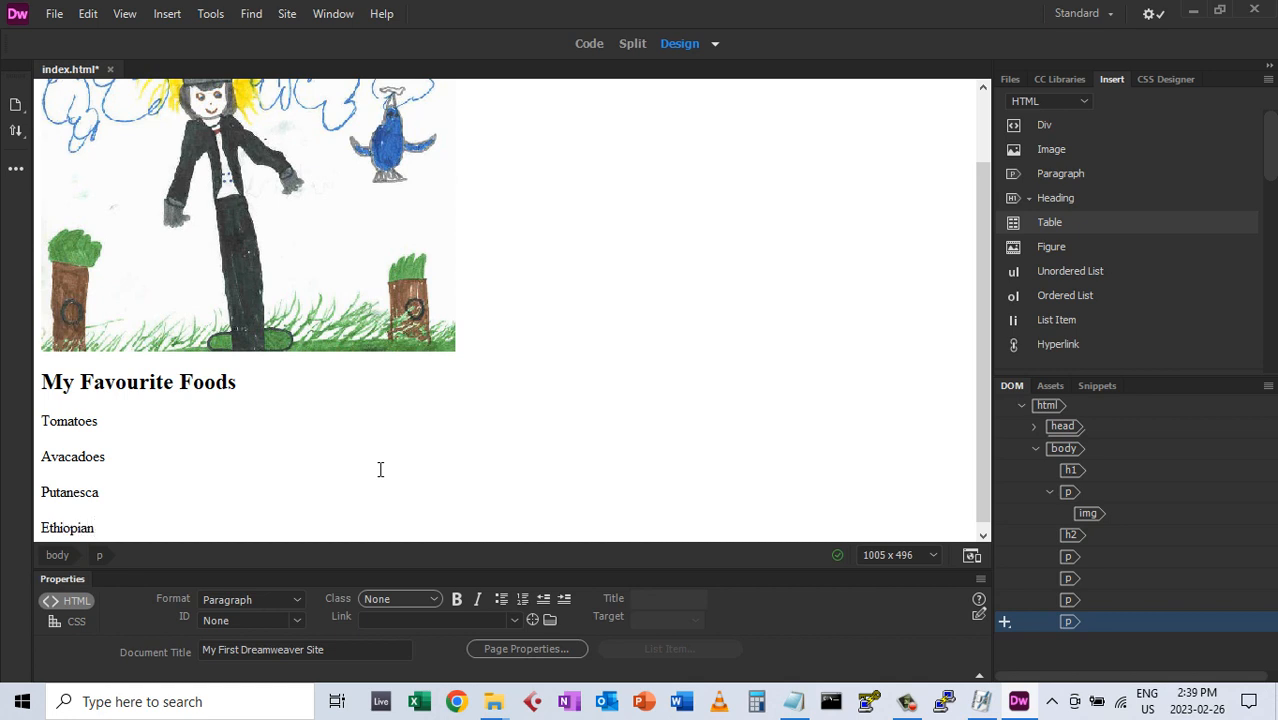
key("Return")
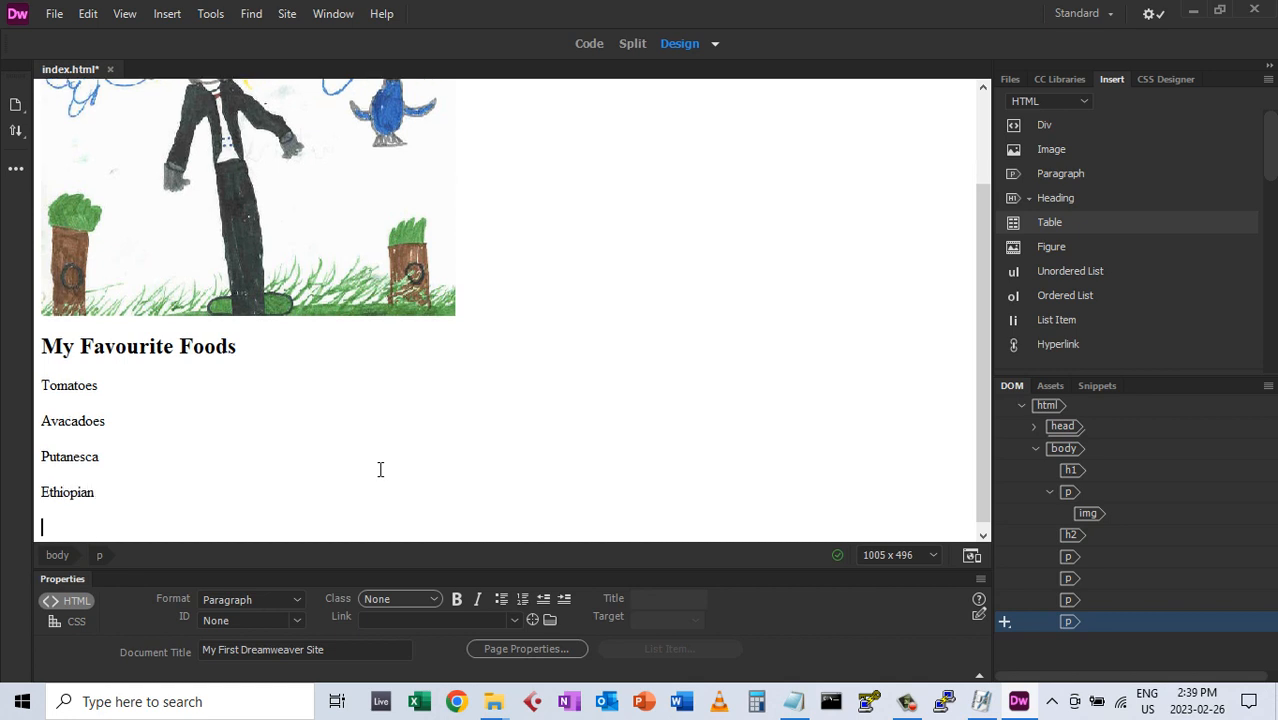
type("A")
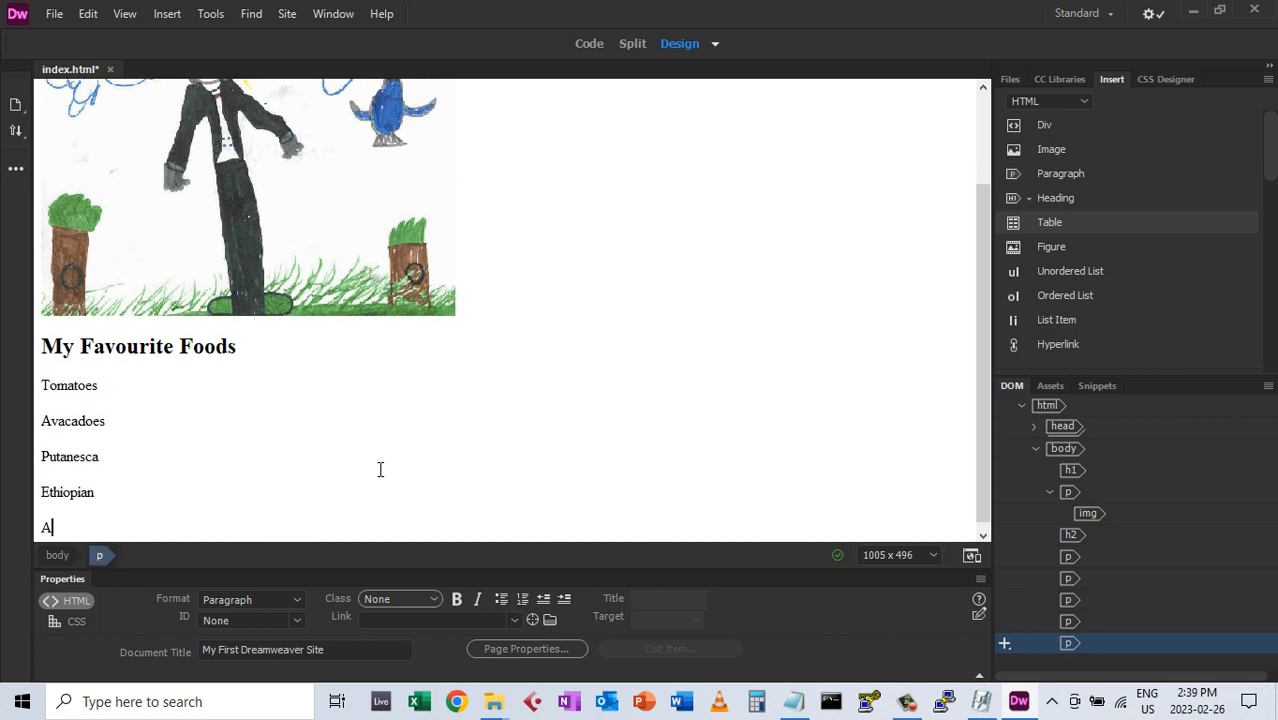
type("loo Prantha")
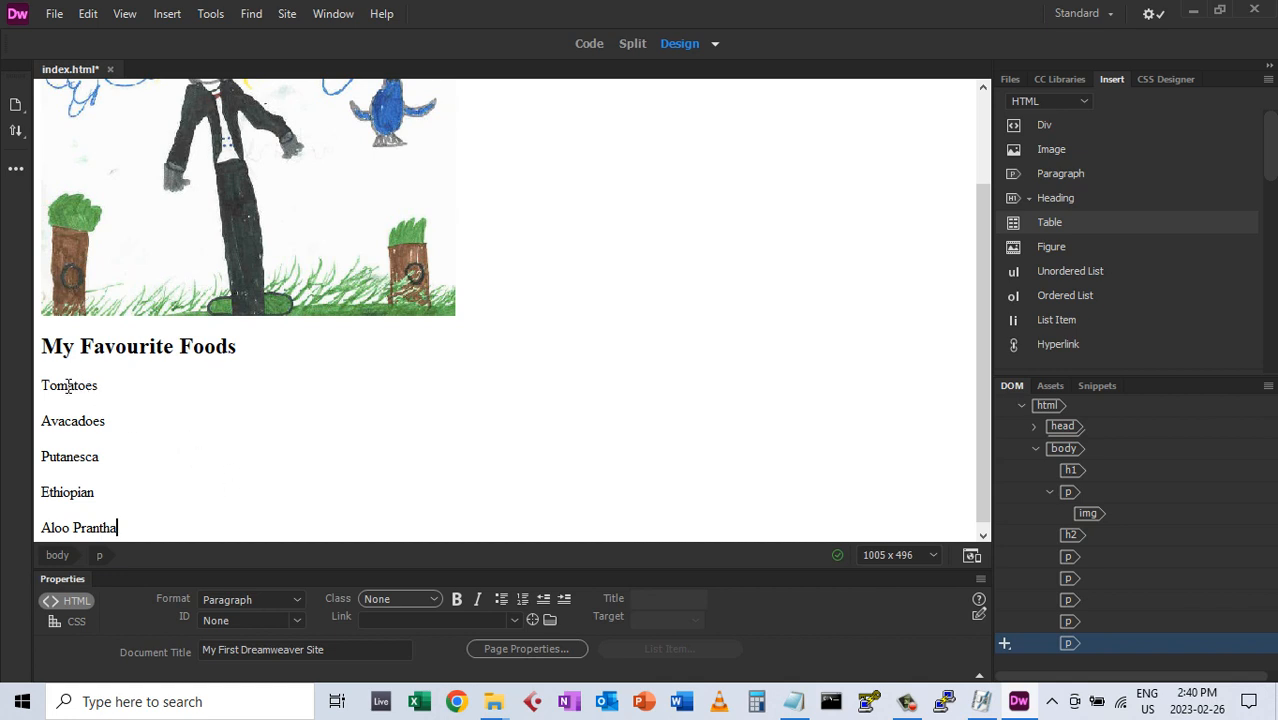
Turn the five food lines into an unordered list and add an empty bullet after Aloo Prantha
left_click_drag(60, 387, 70, 528)
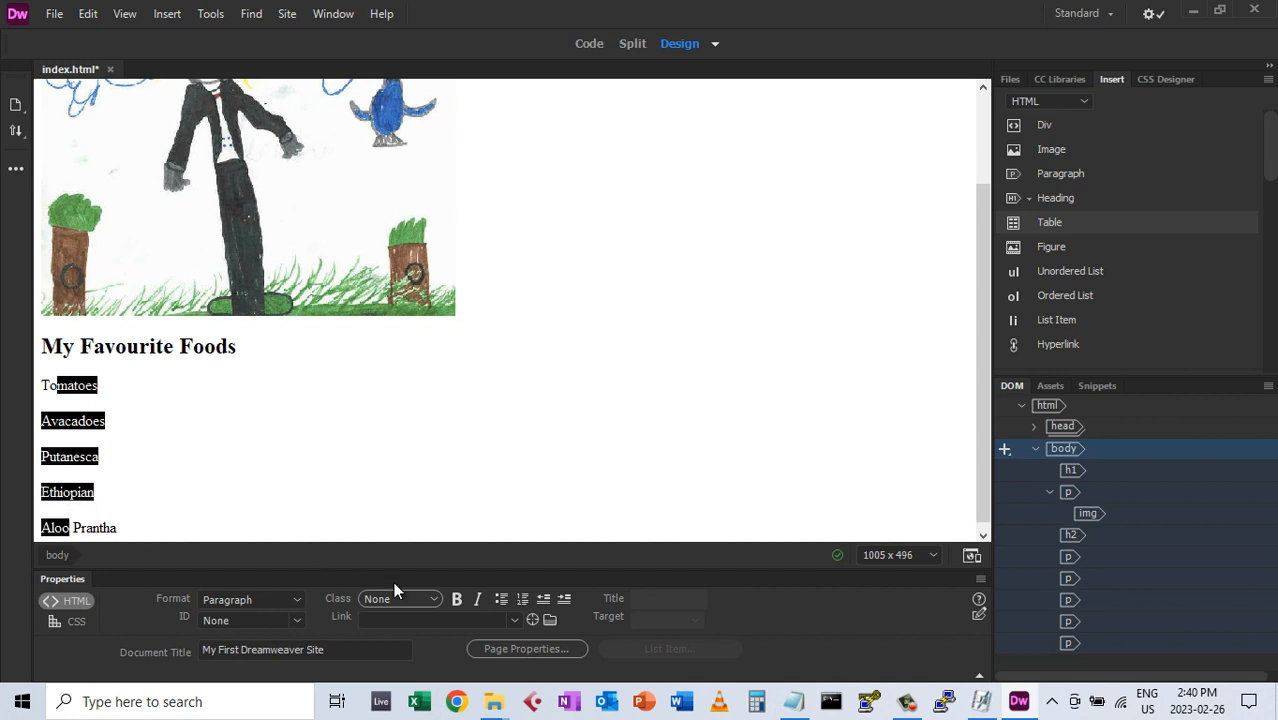
left_click(500, 601)
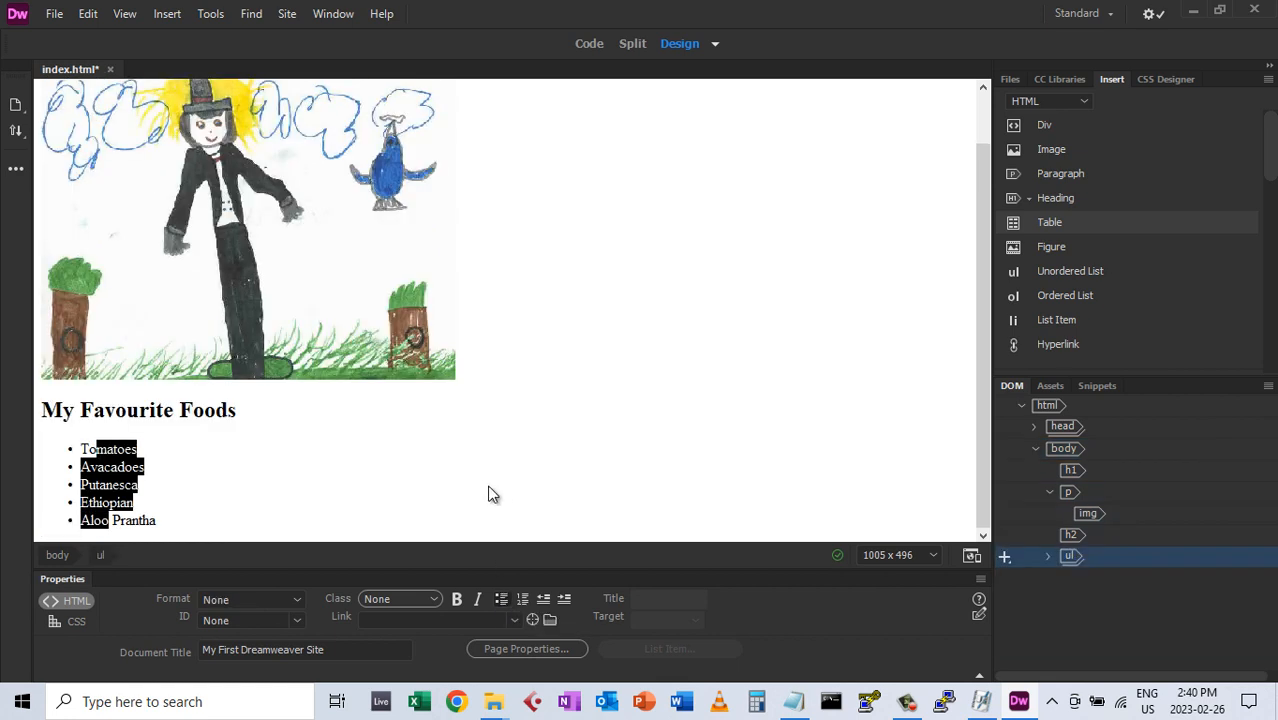
left_click(416, 503)
left_click(322, 522)
scroll(393, 451, "up", 2)
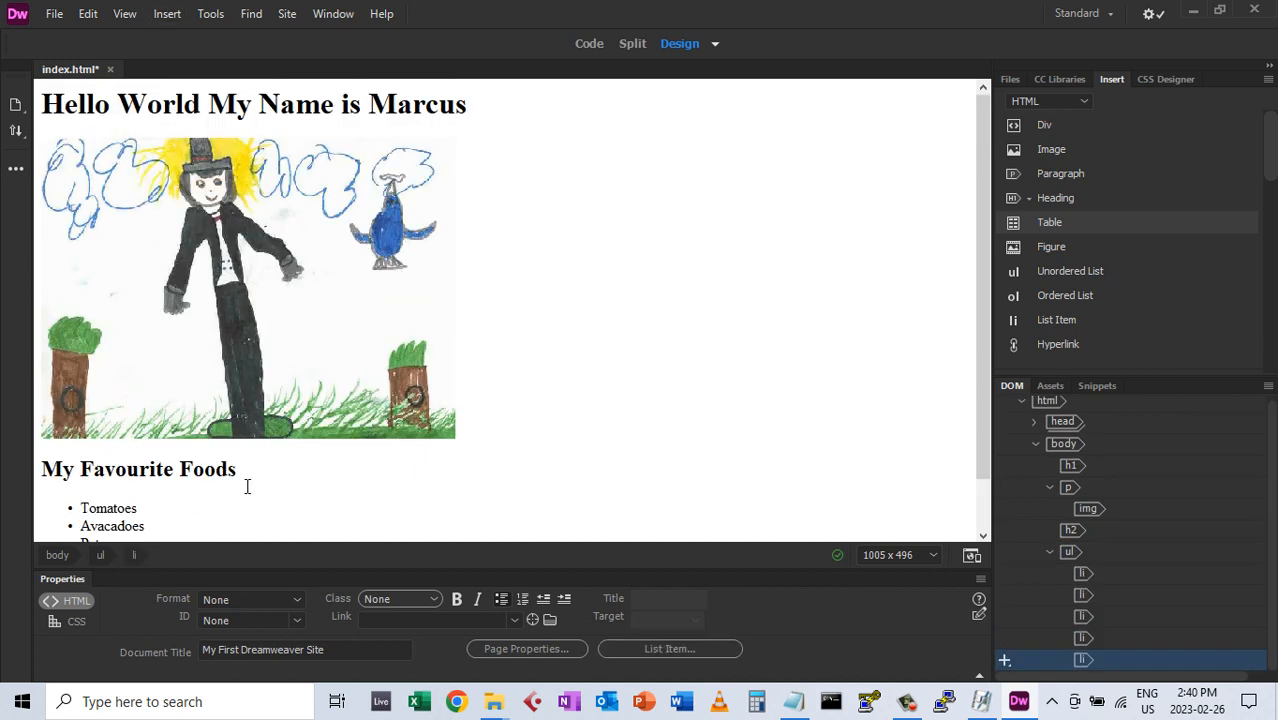
scroll(150, 478, "down", 2)
key("Return")
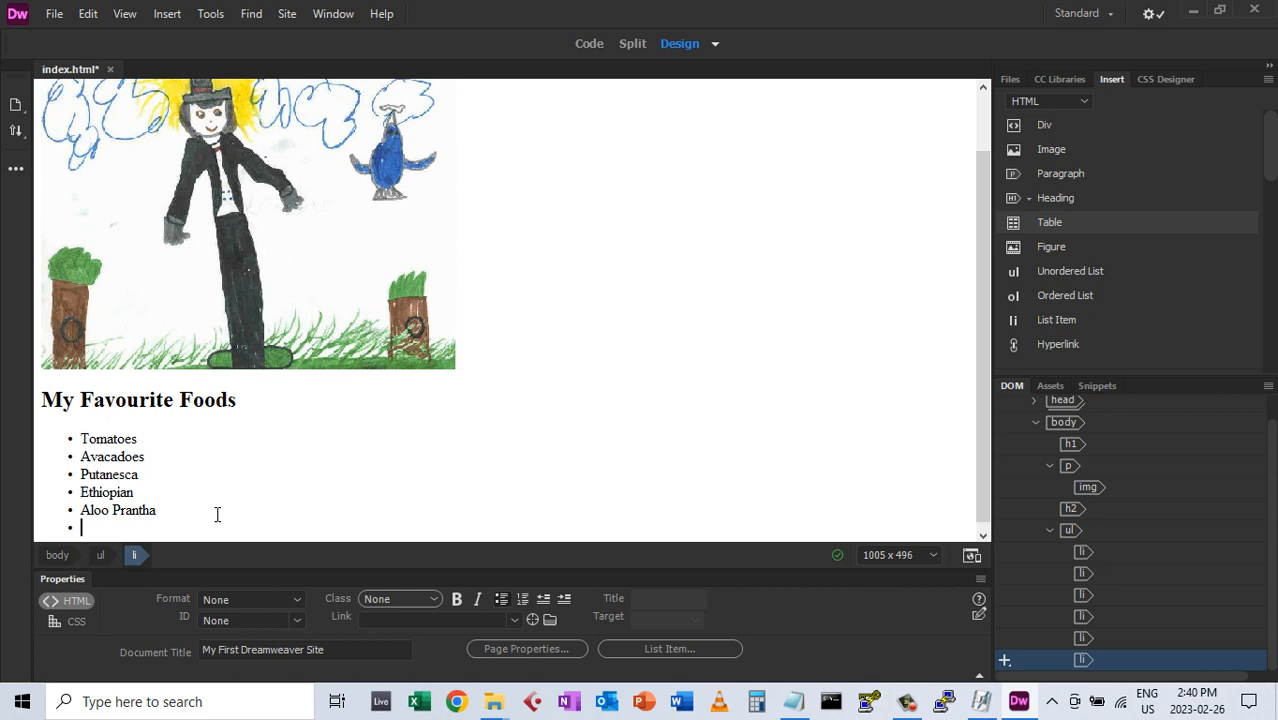
End the list and add a 'My Favourite Films' Heading 2 with a paragraph below
key("Return")
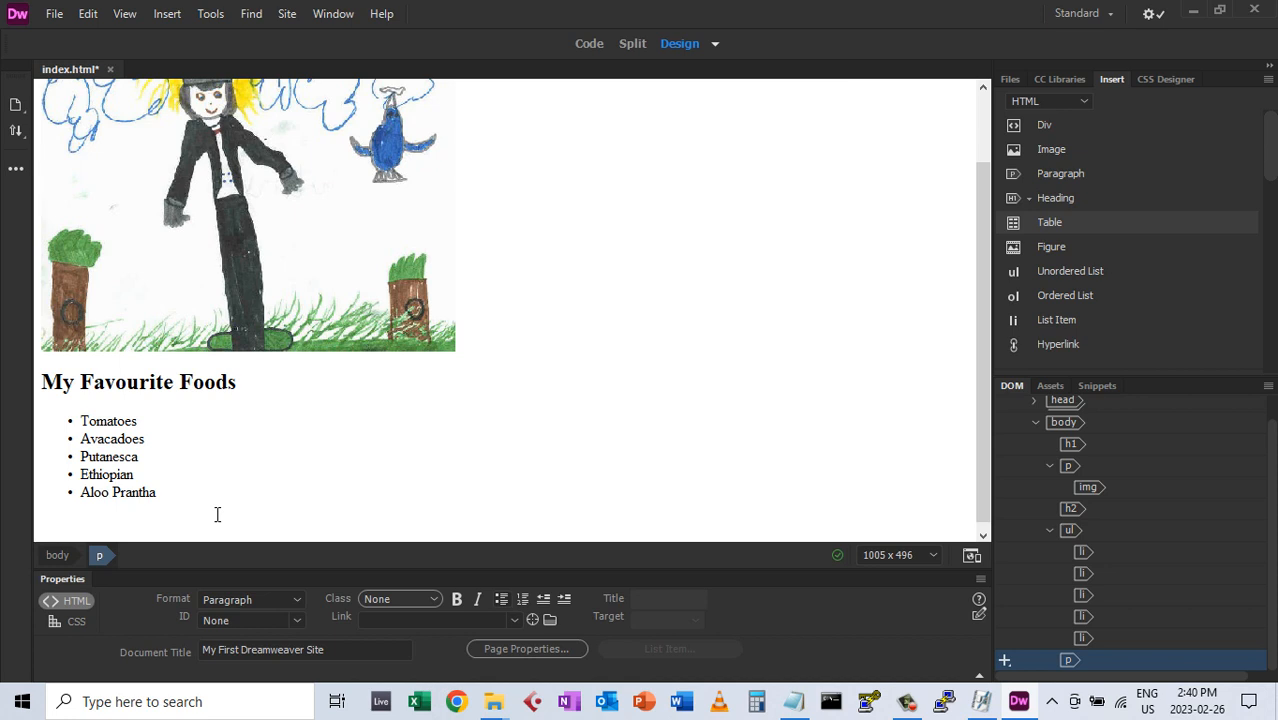
type("My Favourit")
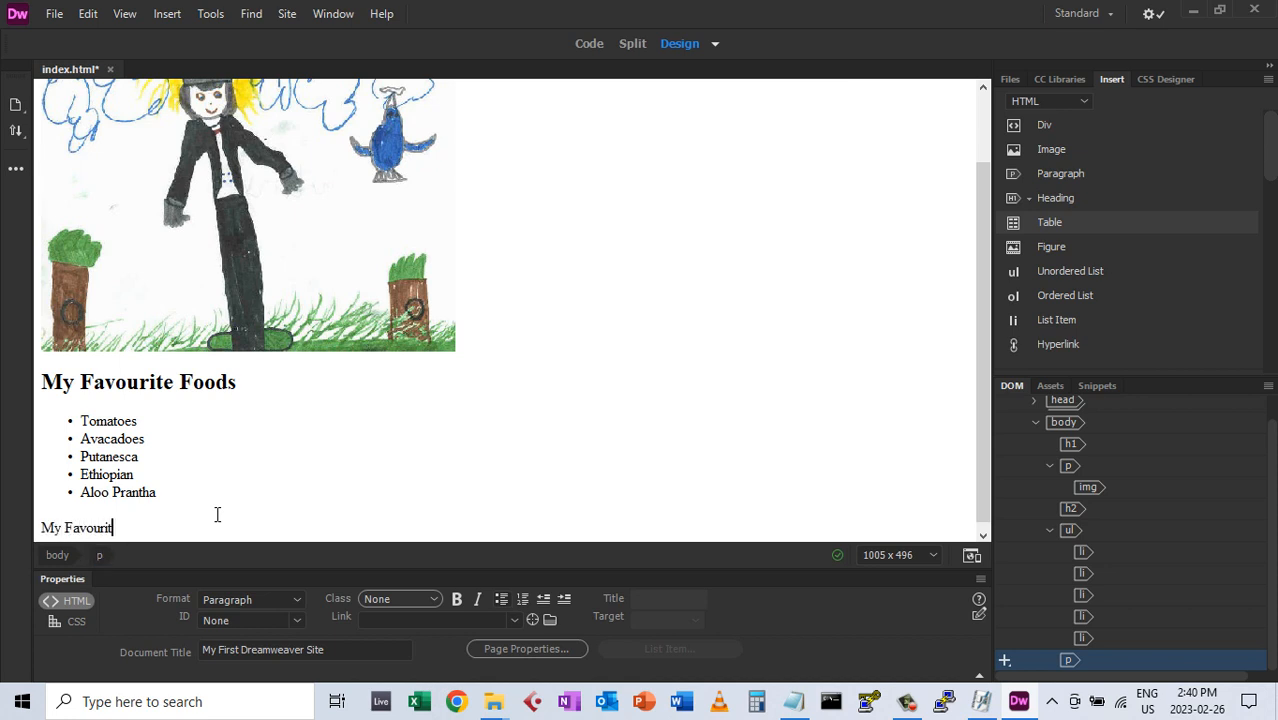
type("e Filme")
key("BackSpace")
type("s")
left_click(300, 599)
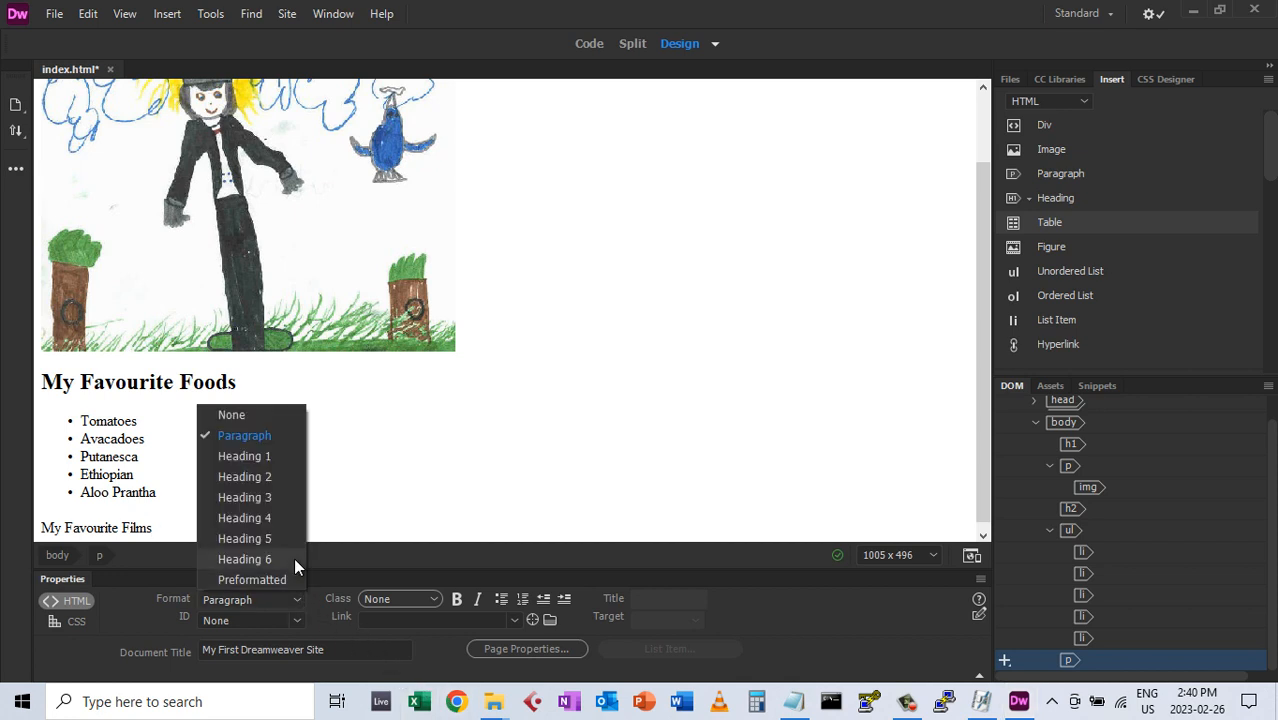
left_click(264, 478)
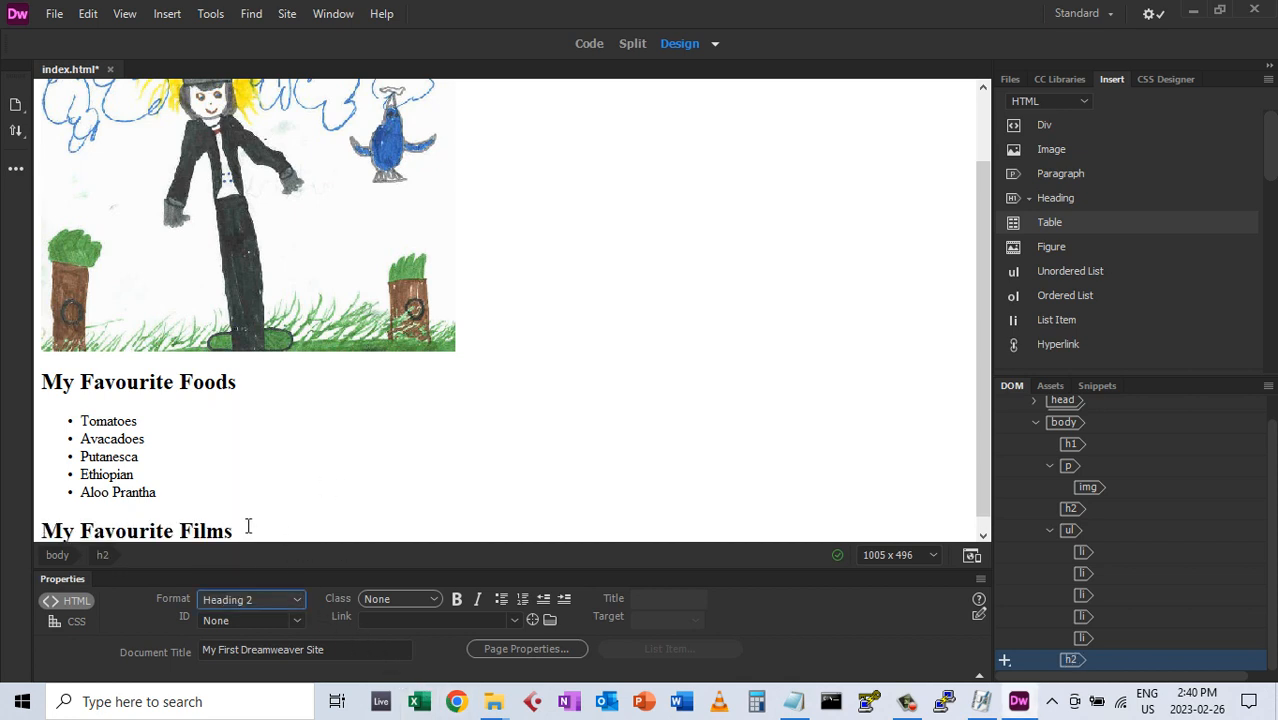
key("Return")
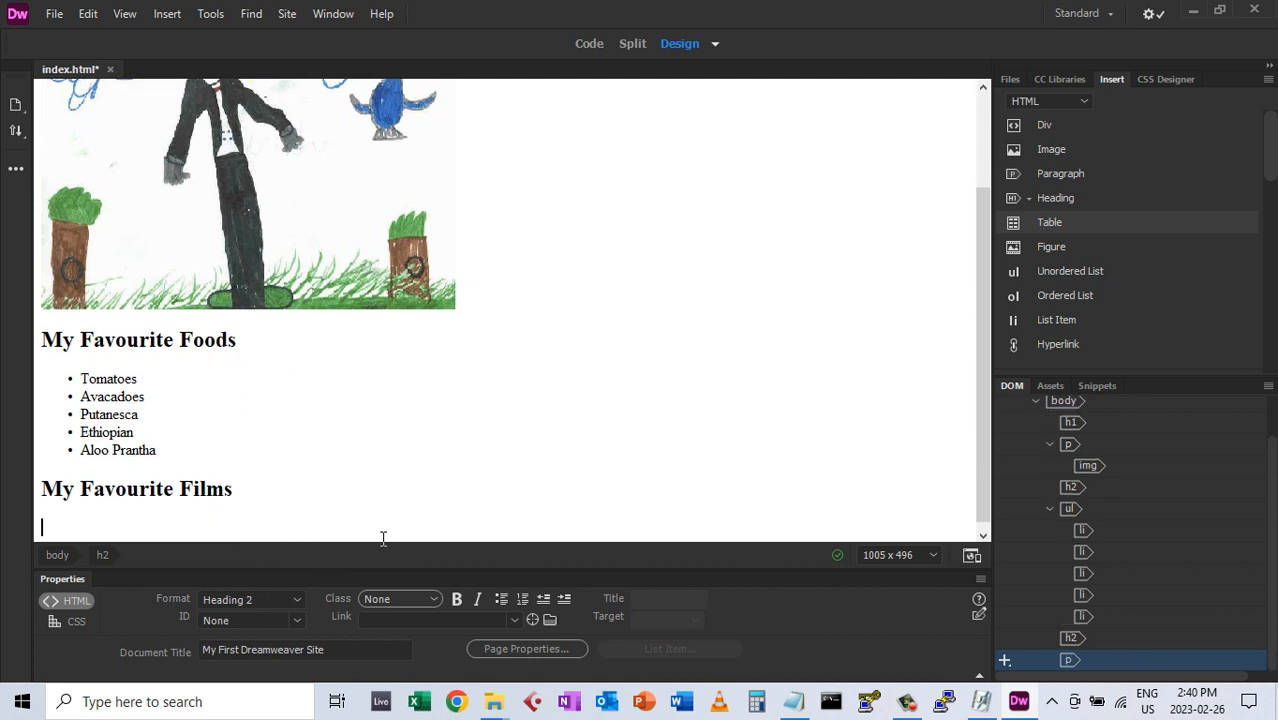
Add film paragraphs Blade Runner, Buffalo 66, Road Warrior, Blue Velvet and Repo Man
type("Blade ")
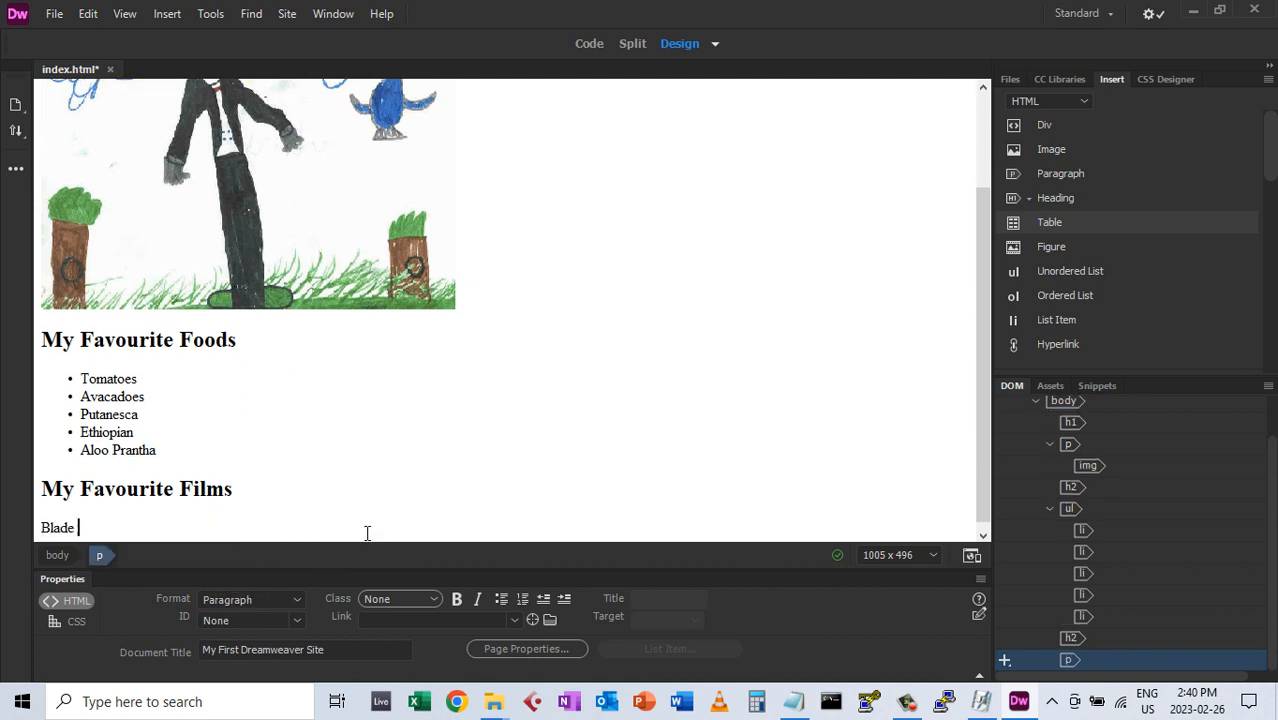
type("Runner")
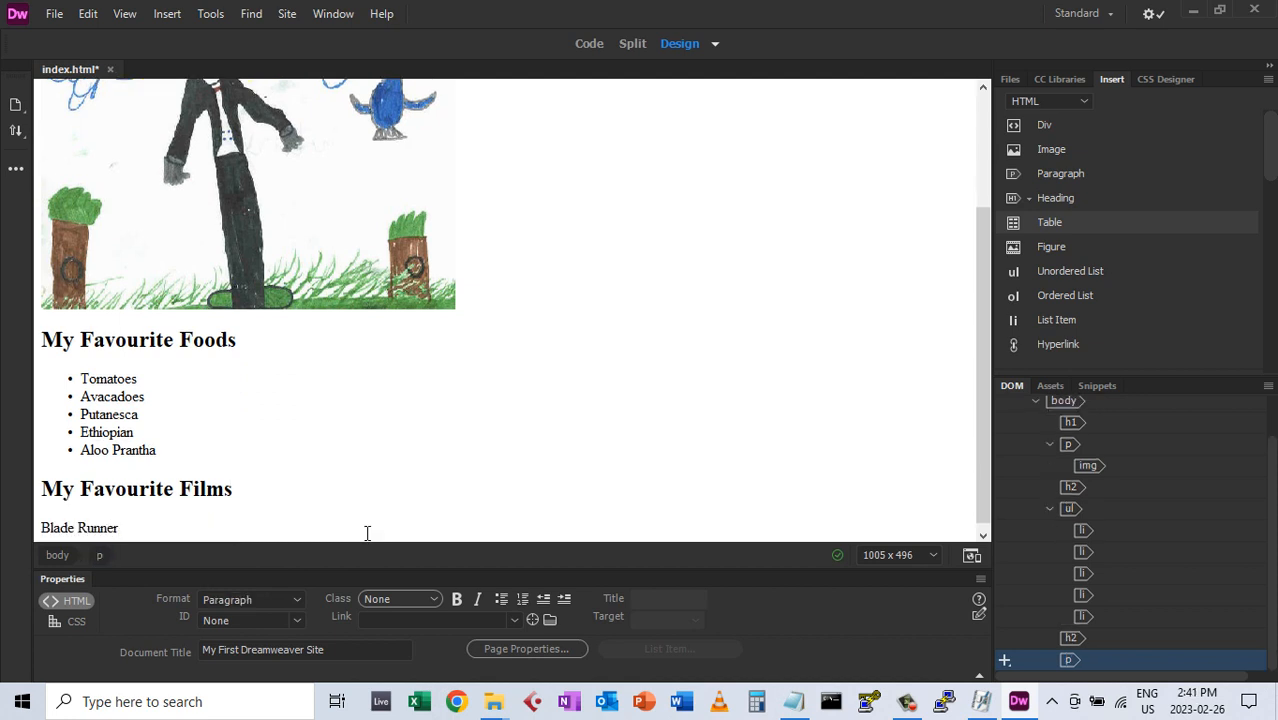
key("Return")
type("Buff")
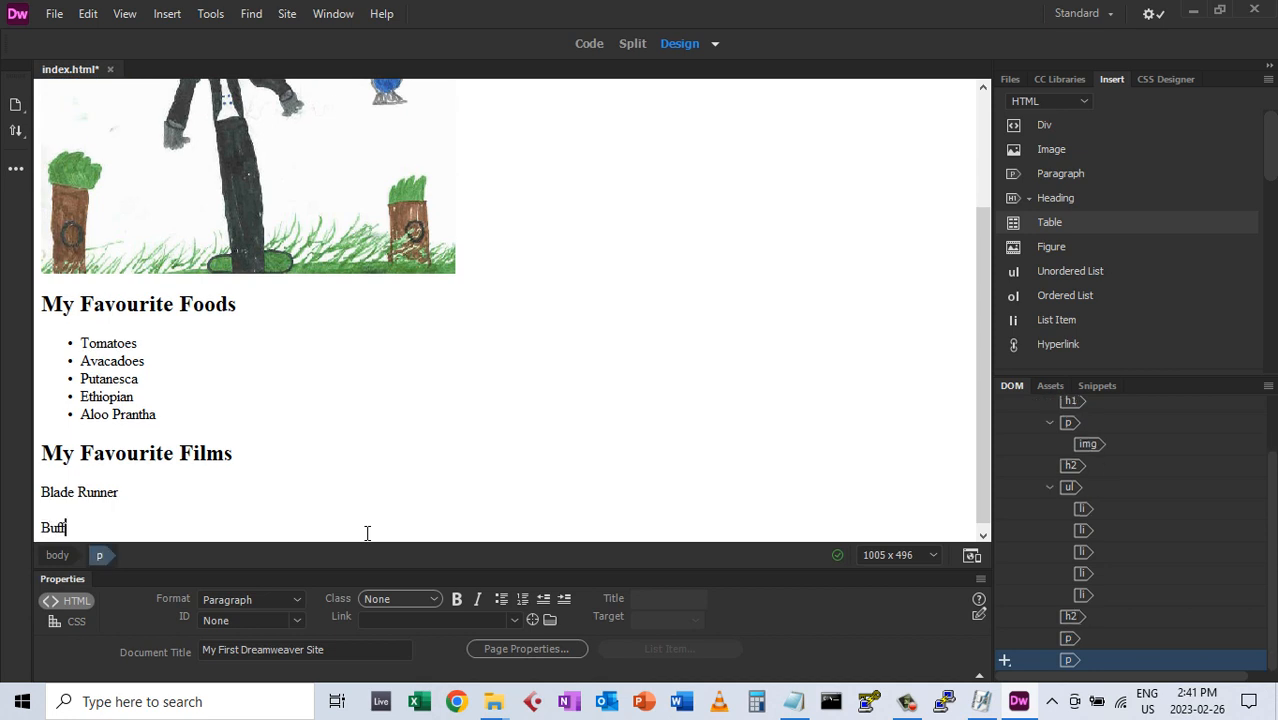
type("alo 66")
key("Return")
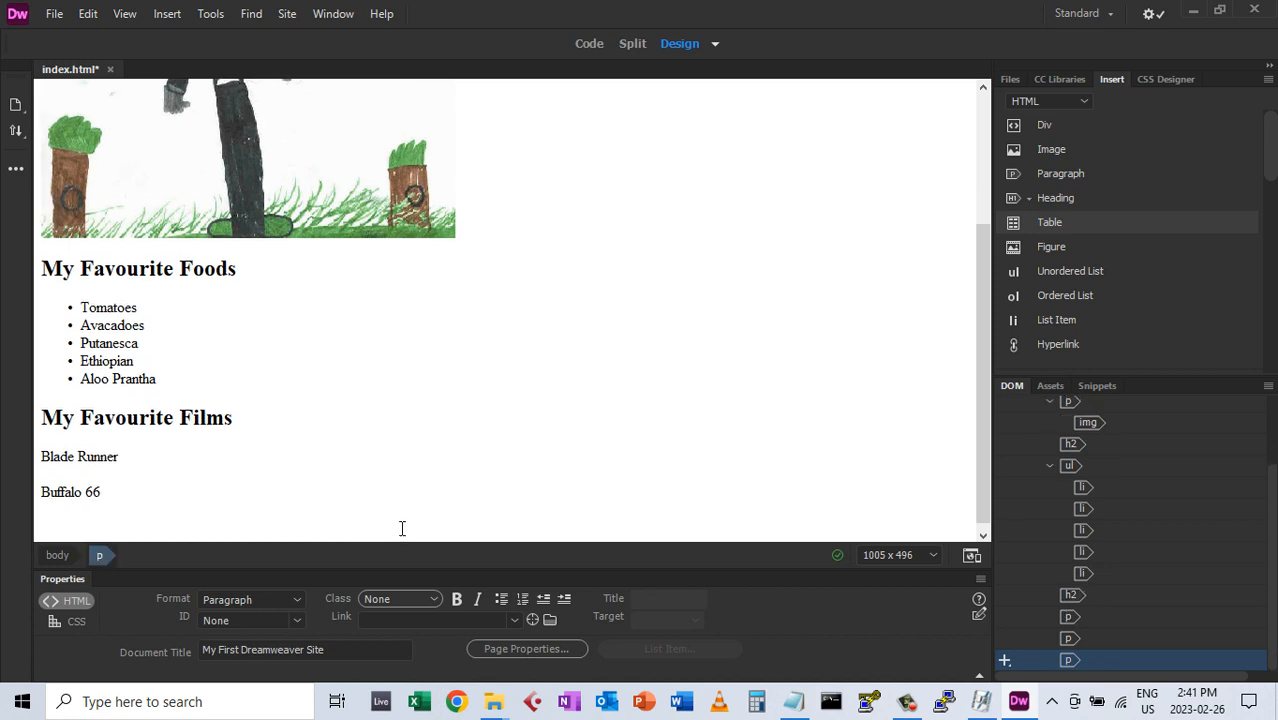
type("Road Warrior")
key("Return")
type("Blue ")
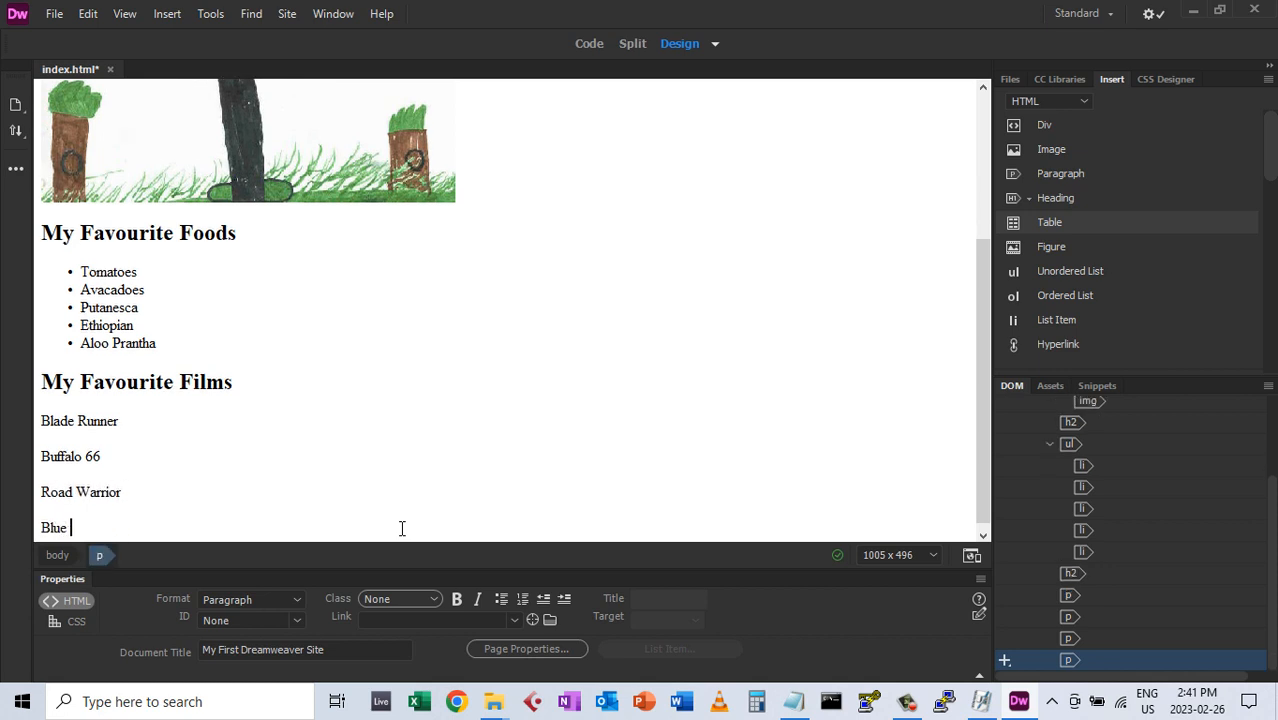
type("Velvet")
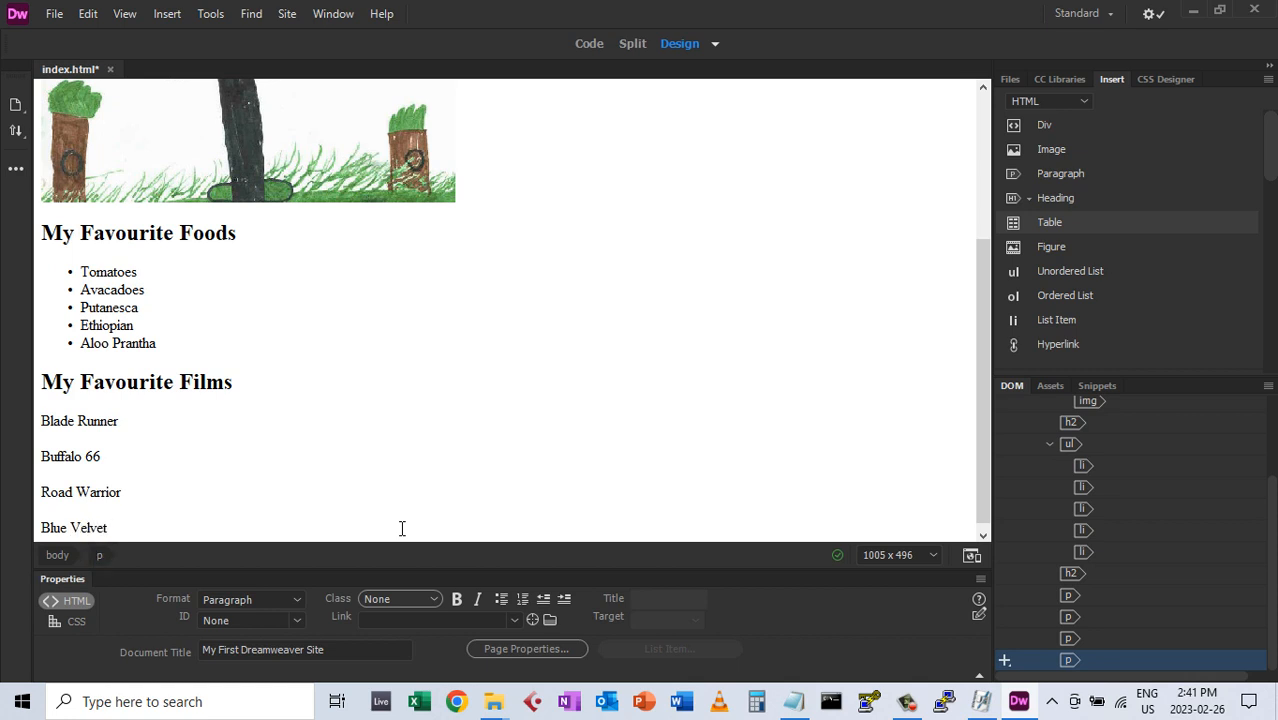
key("Return")
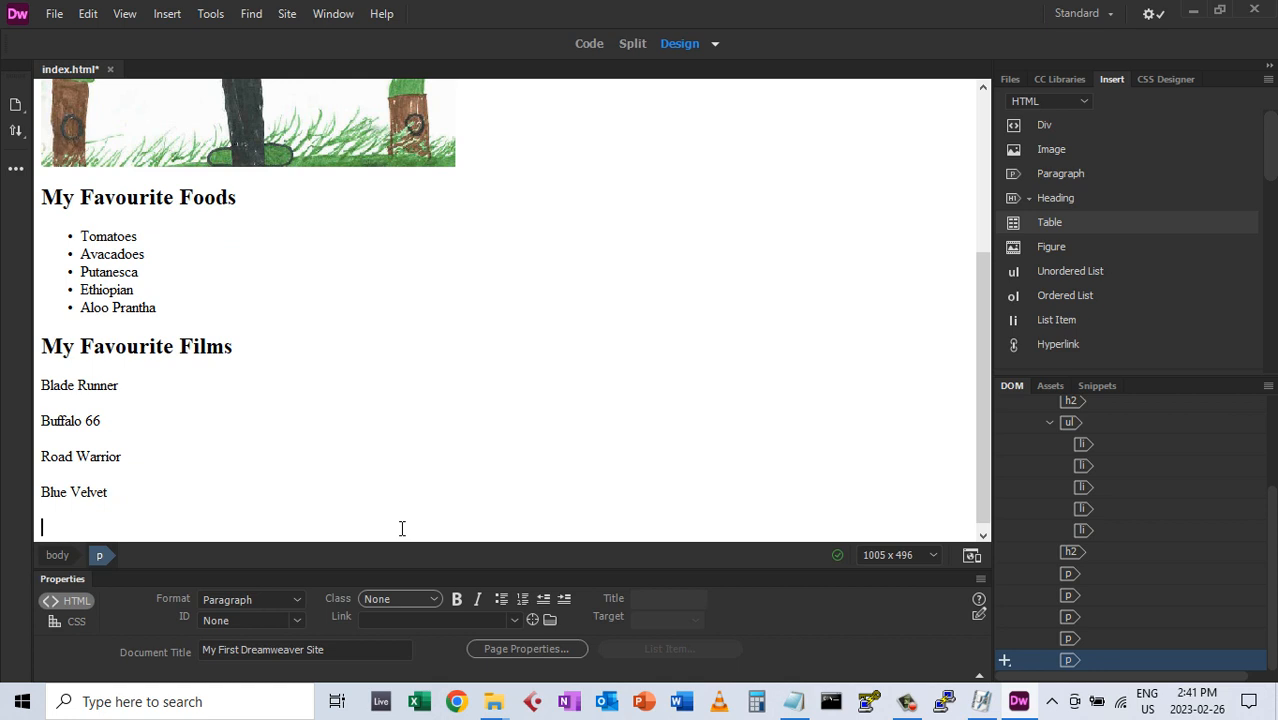
type("Repo Man")
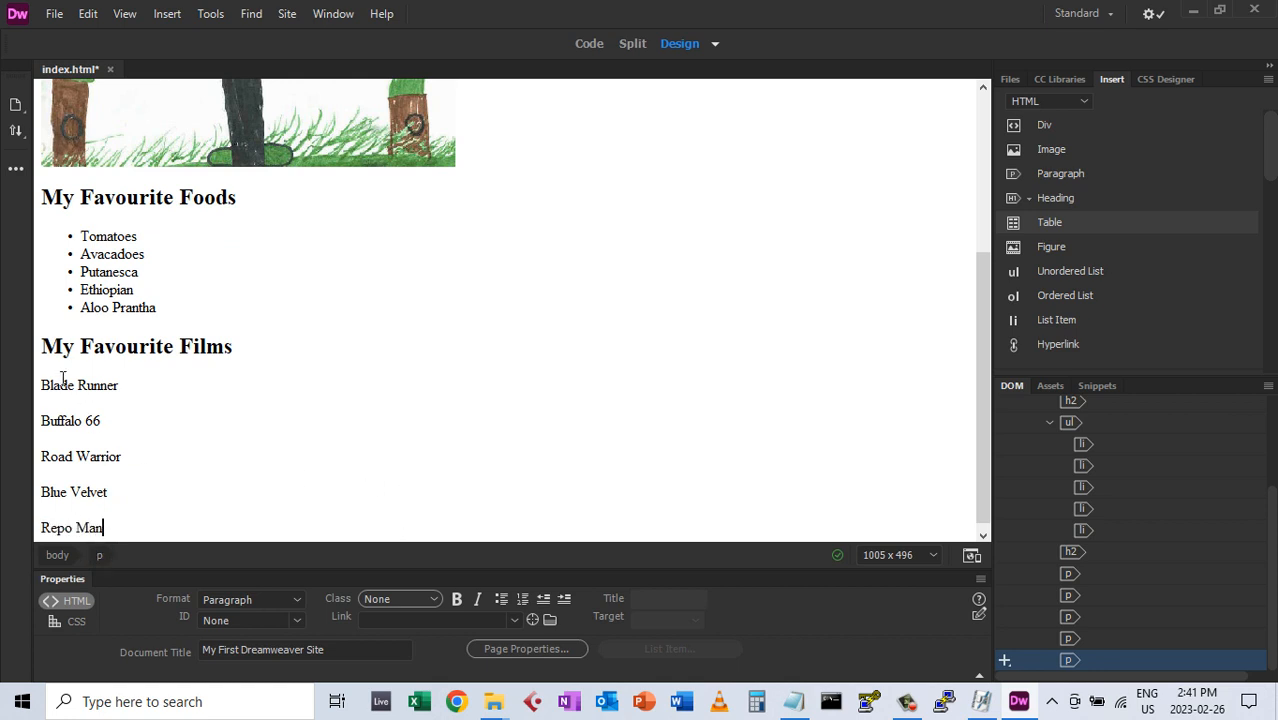
Turn the five film titles, Blade Runner through Repo Man, into a numbered list
left_click_drag(60, 385, 89, 527)
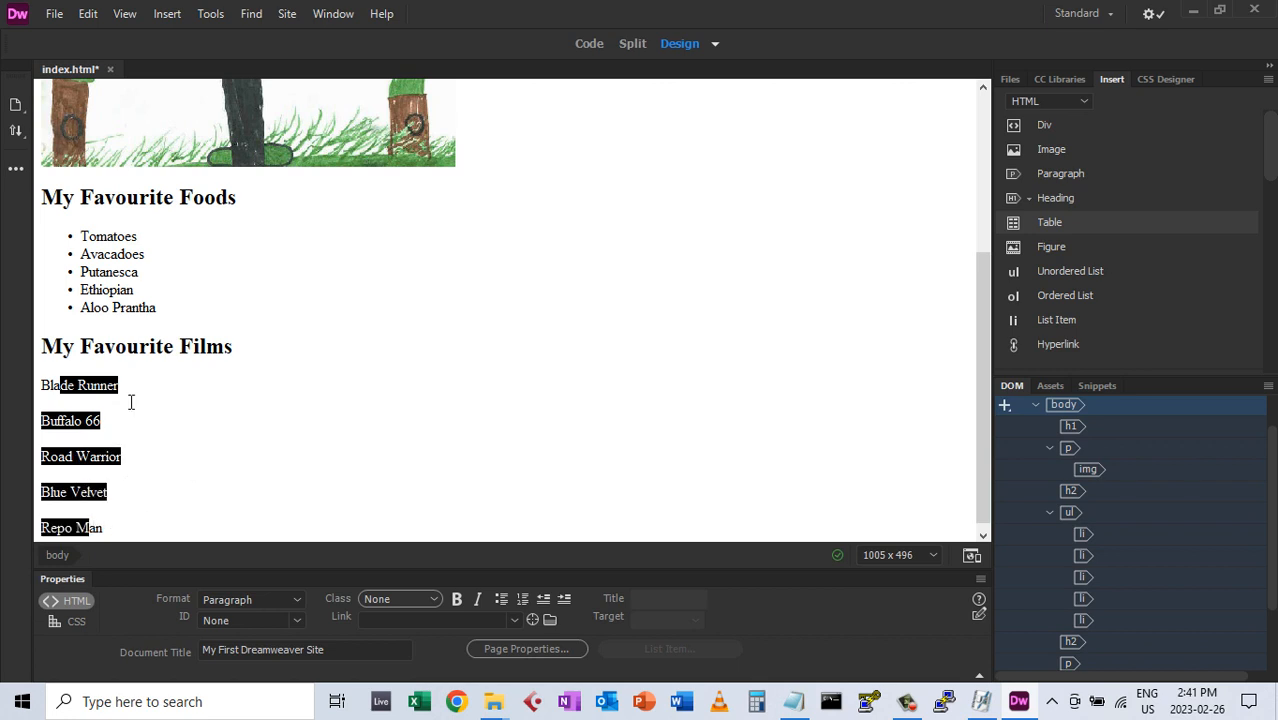
left_click(521, 598)
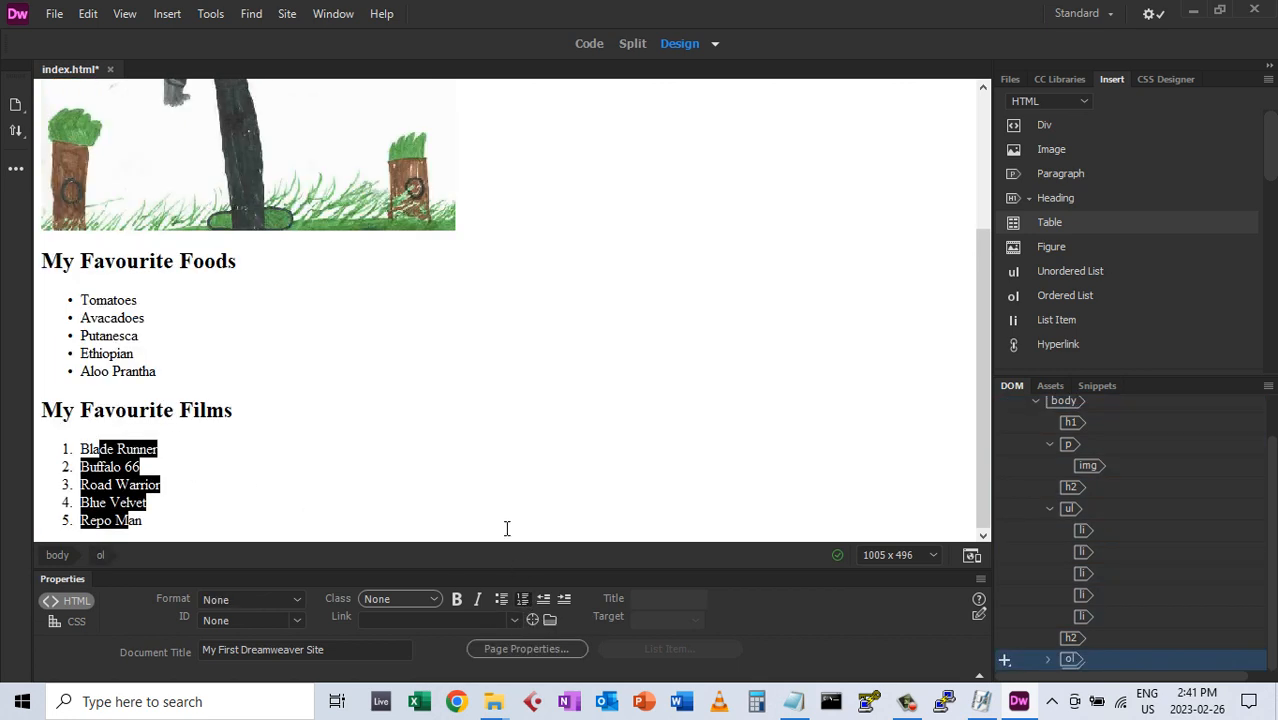
left_click(268, 484)
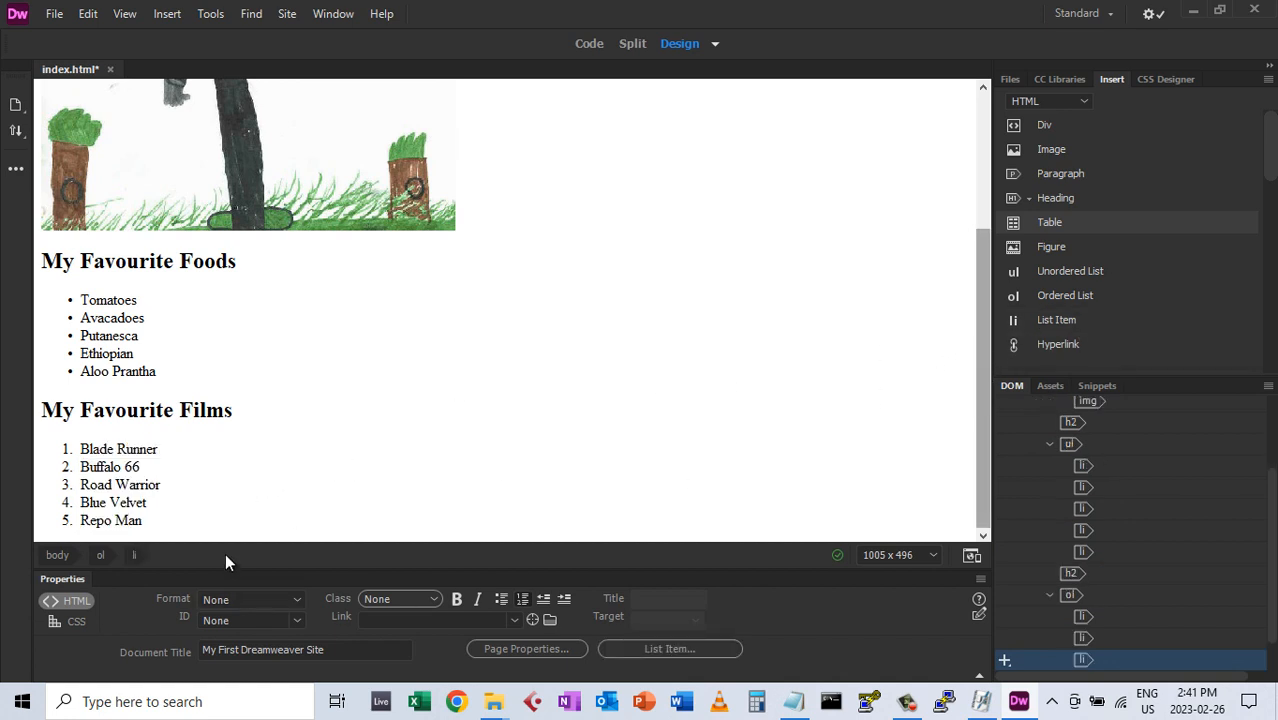
End the list after Repo Man and add the plain line 'Some Links you Should Visit'
left_click(212, 519)
key("Return")
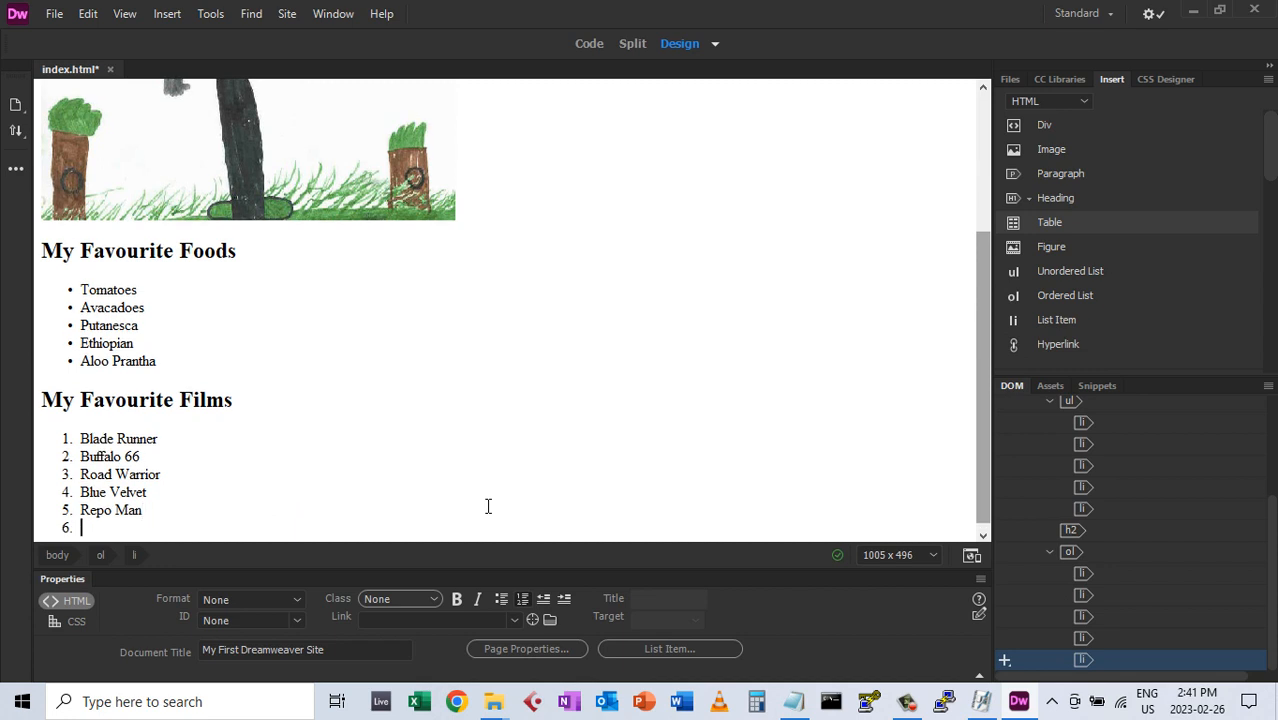
key("Return")
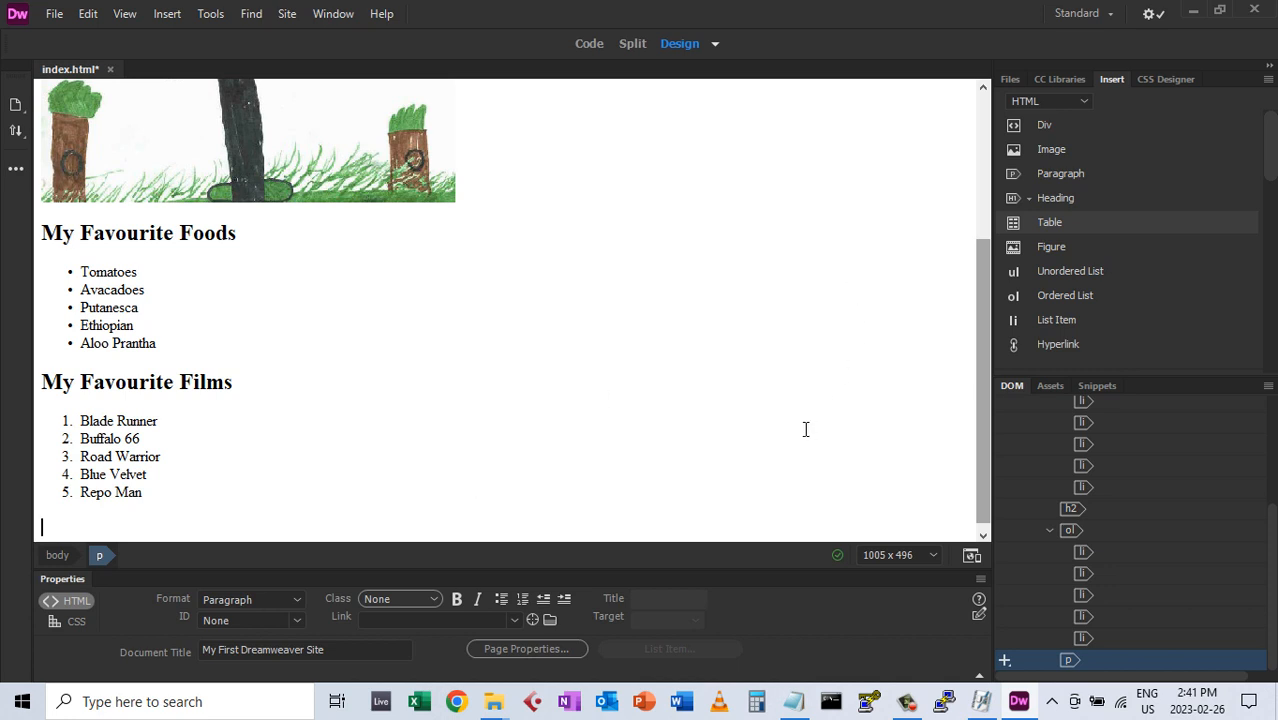
type("Some Links you S")
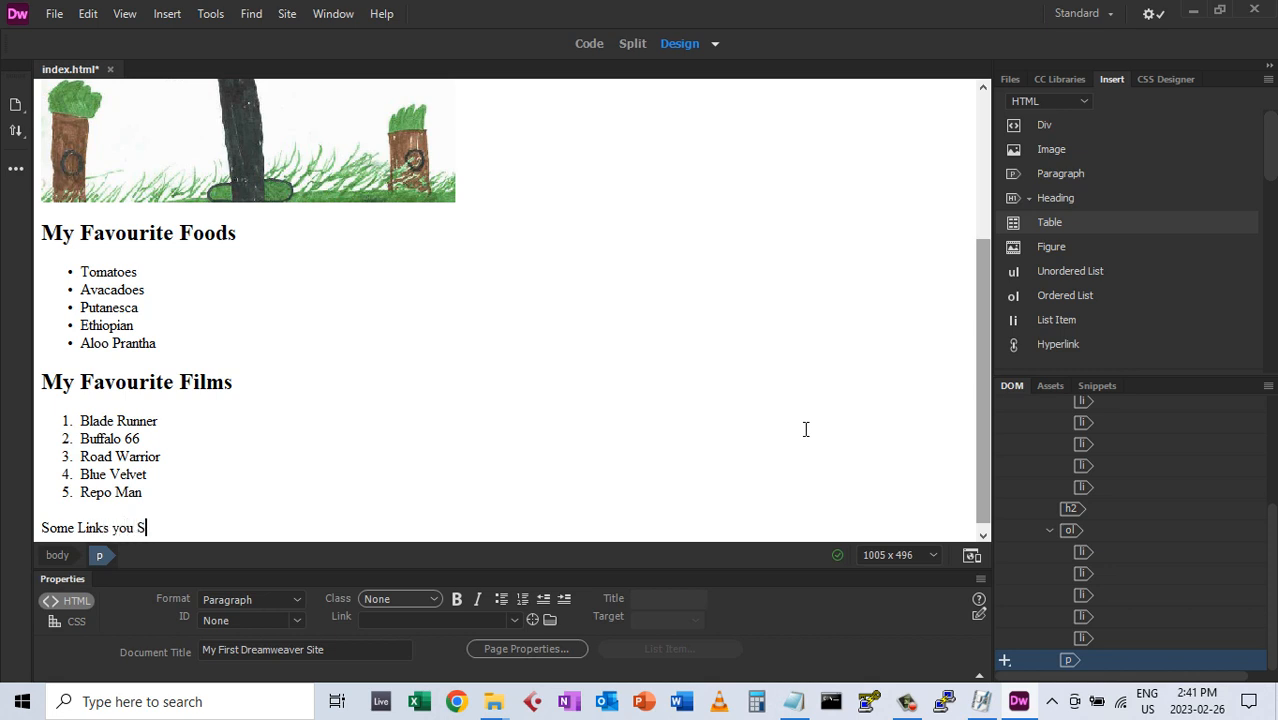
type("hould Visit")
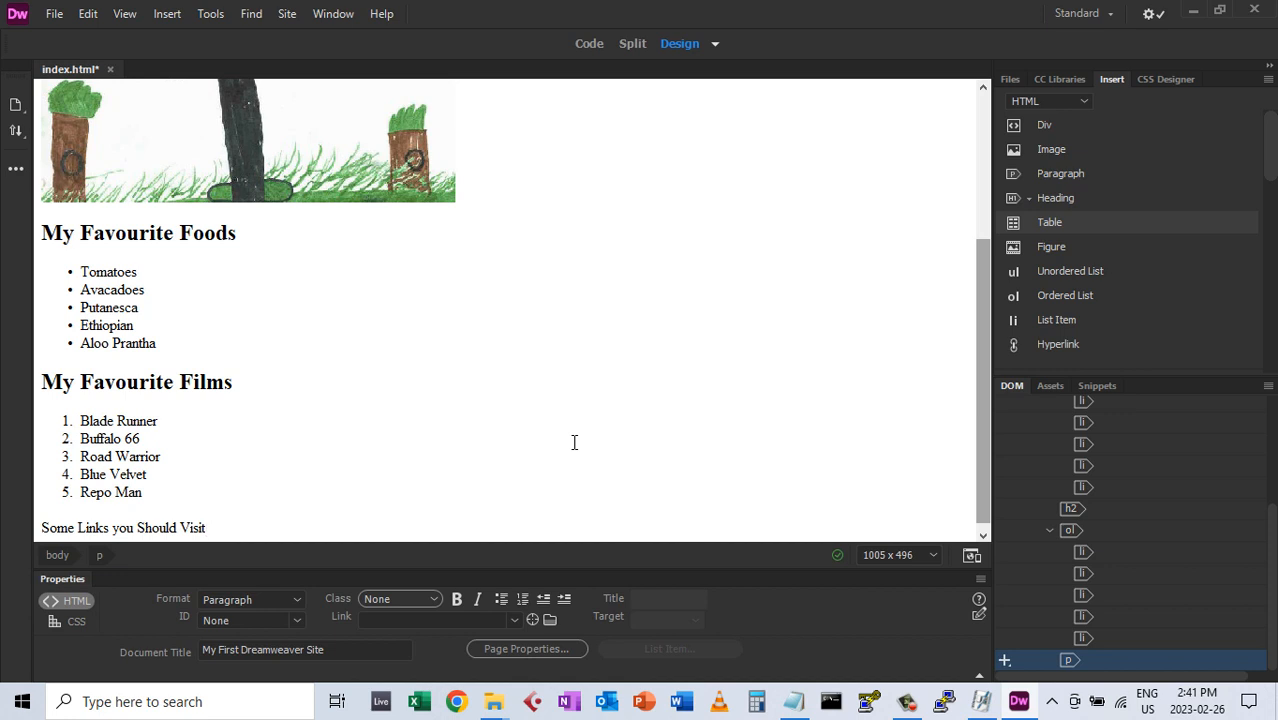
key("Return")
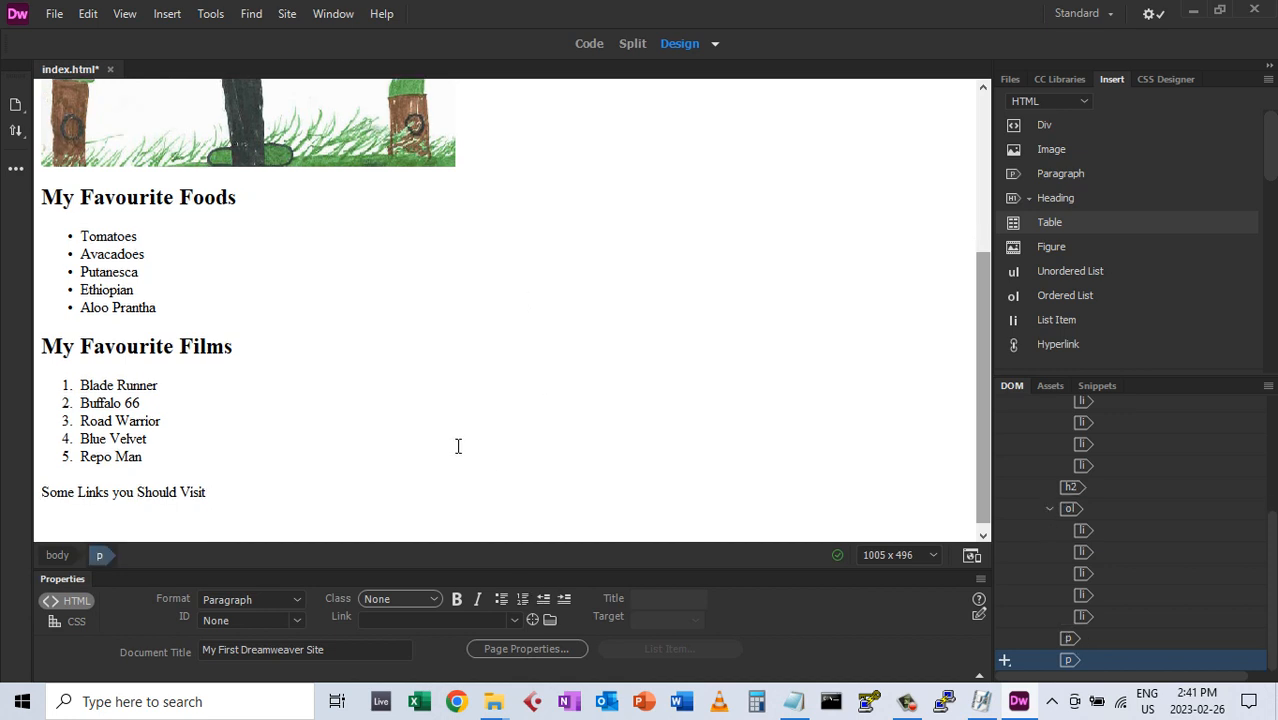
left_click(1050, 223)
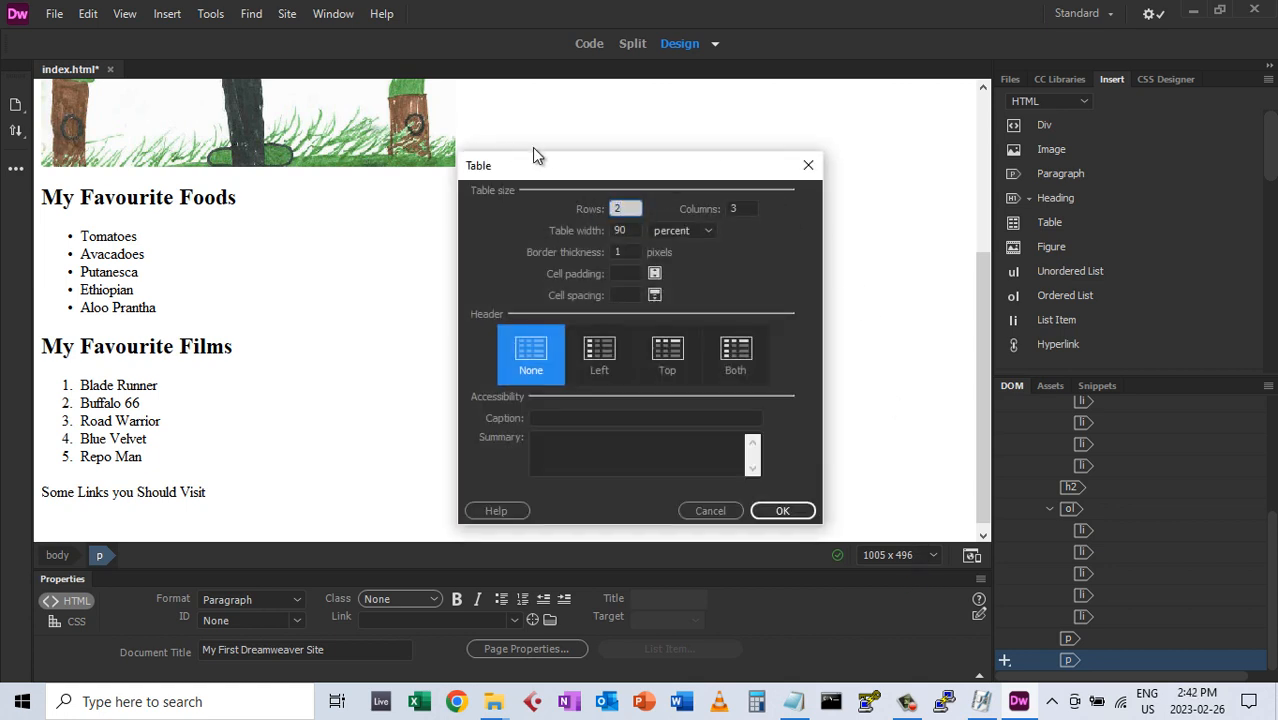
Insert a 2-row, 2-column table at 90 percent width below the links line
double_click(727, 208)
type("2")
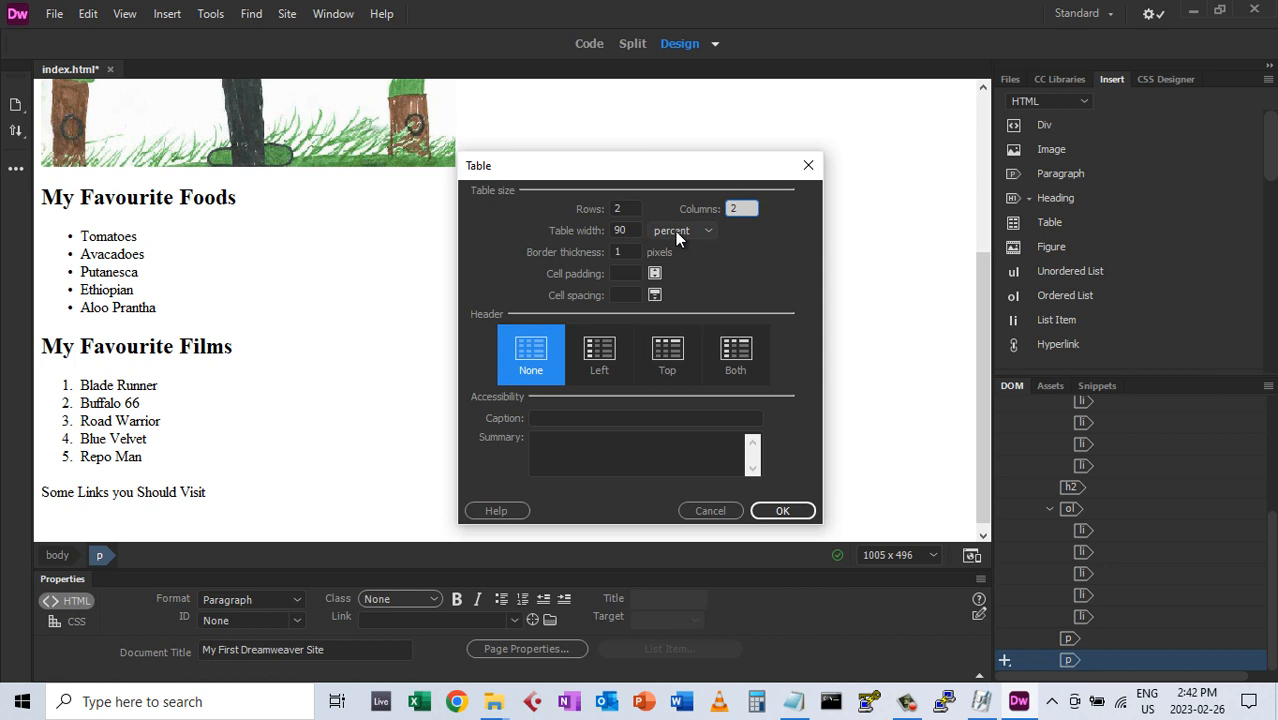
left_click(676, 231)
left_click(676, 231)
left_click(783, 511)
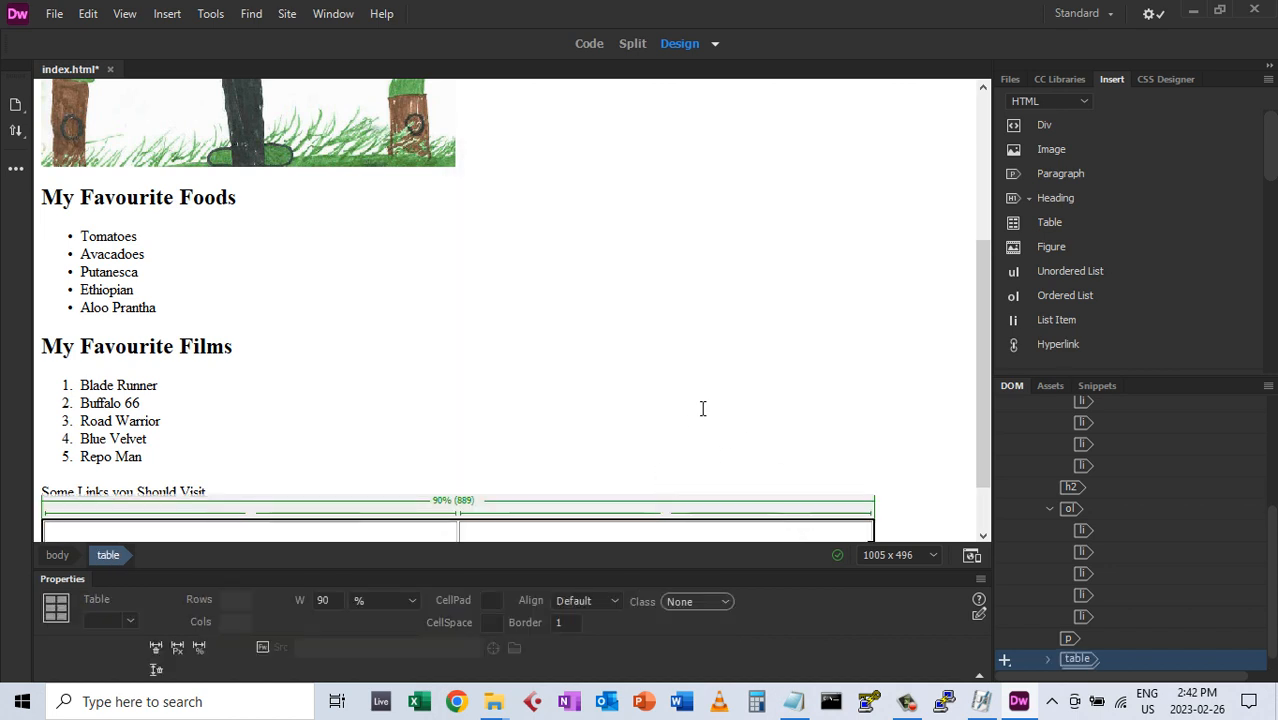
scroll(977, 312, "down", 2)
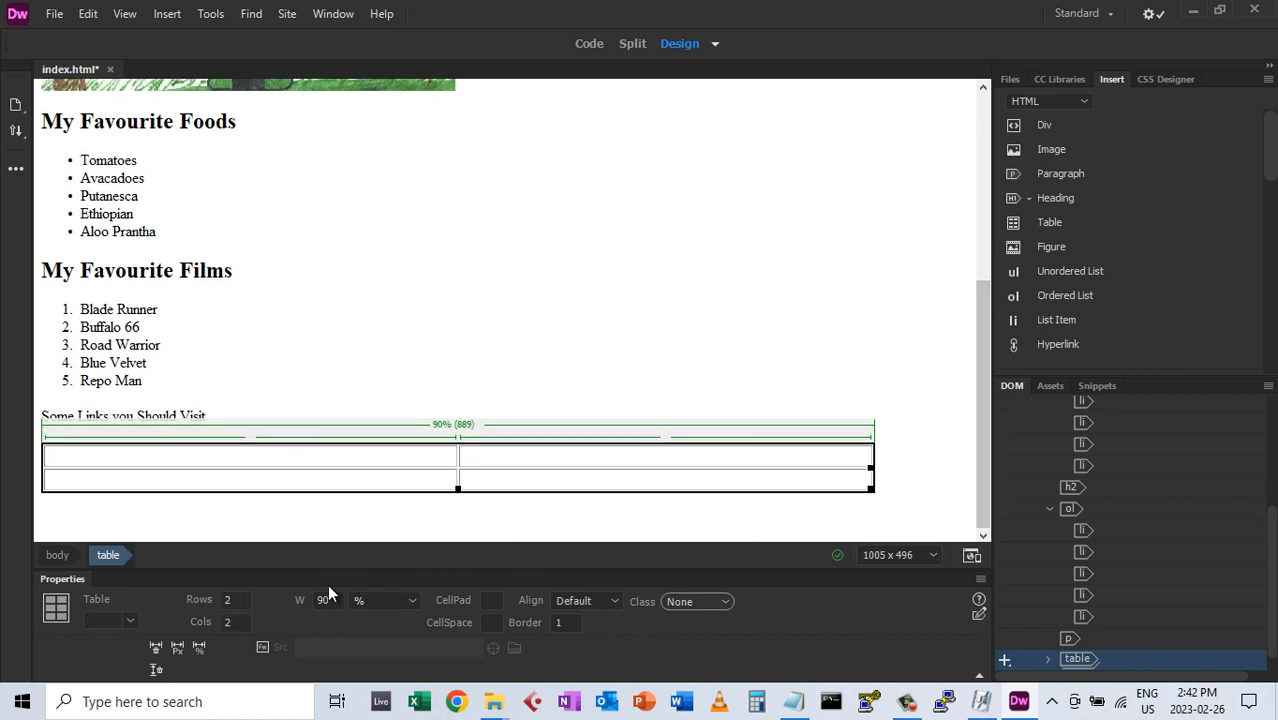
left_click(329, 459)
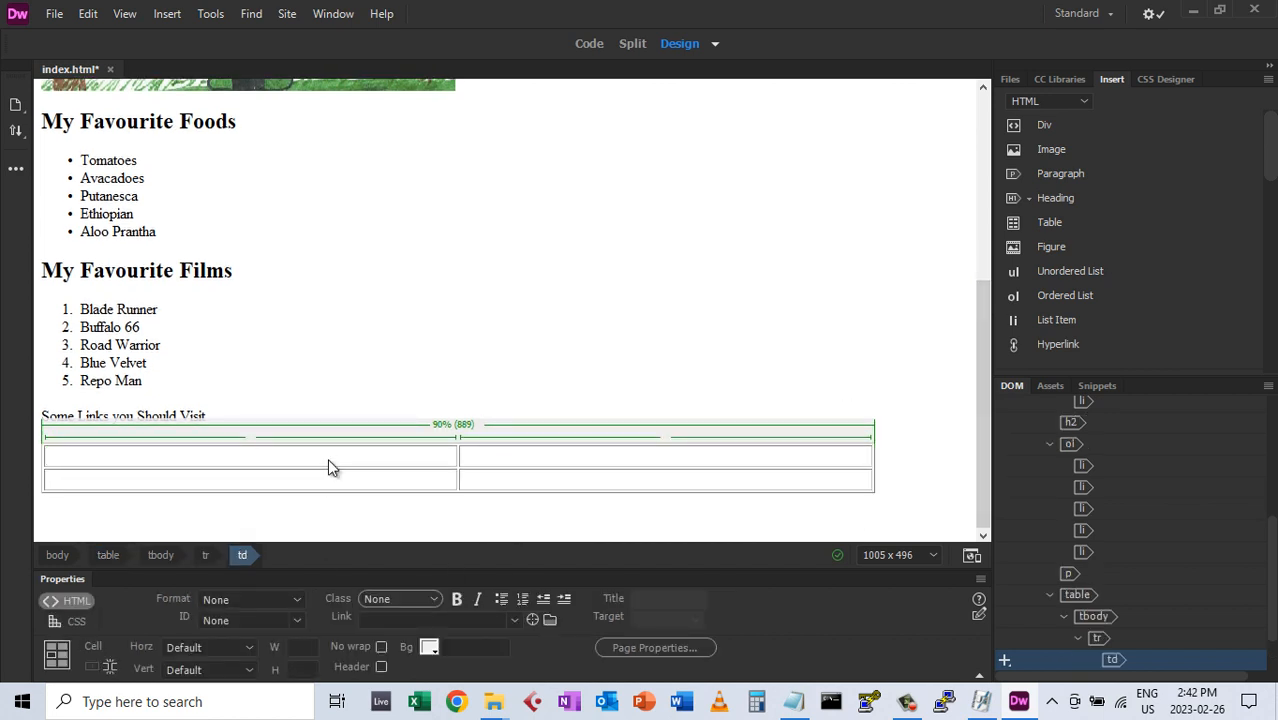
Fill the table cells with HTMLGoodies.com, SitePoint, W3Schools and Ebay, which adds a third row
type("HTM")
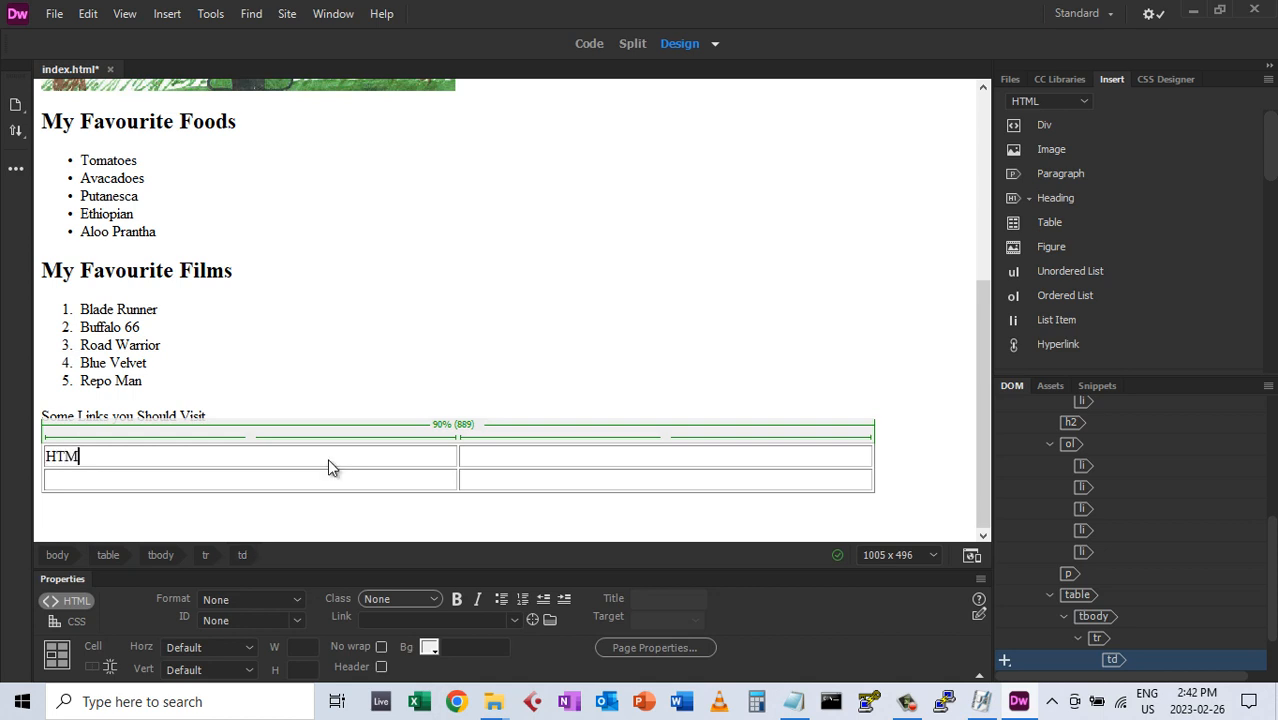
type("LGoodies.com")
key("Tab")
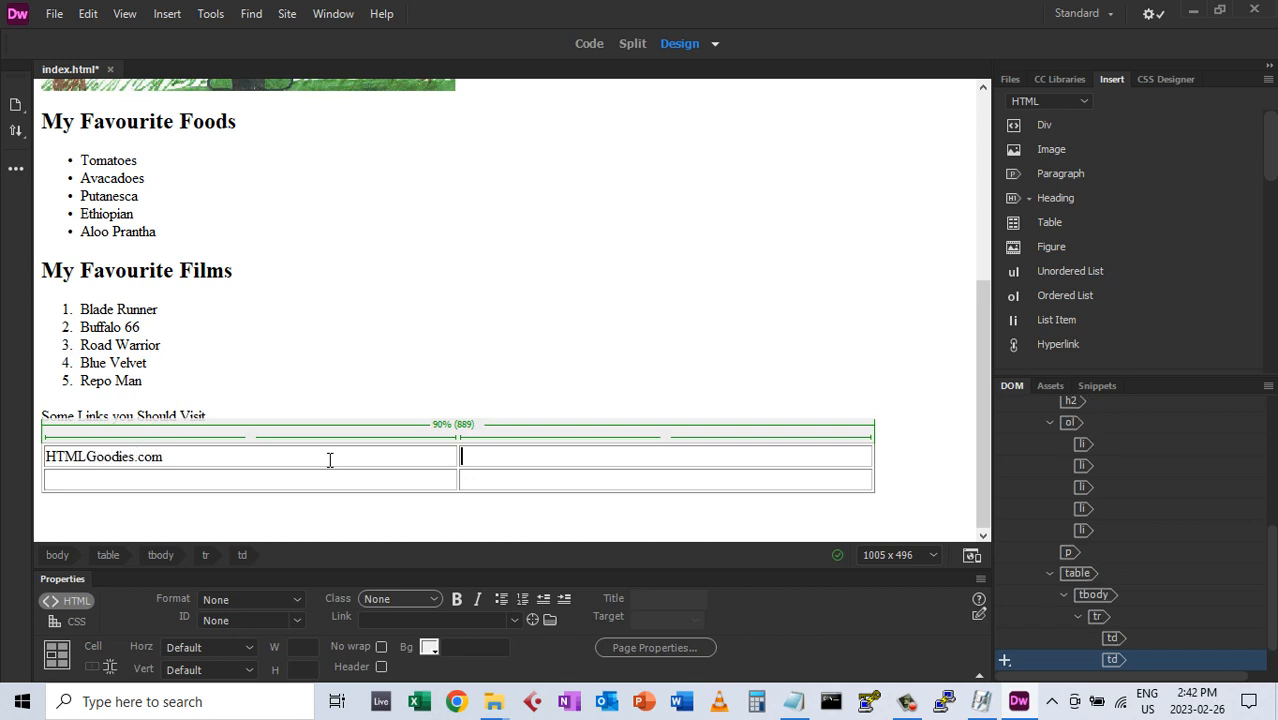
type("Site")
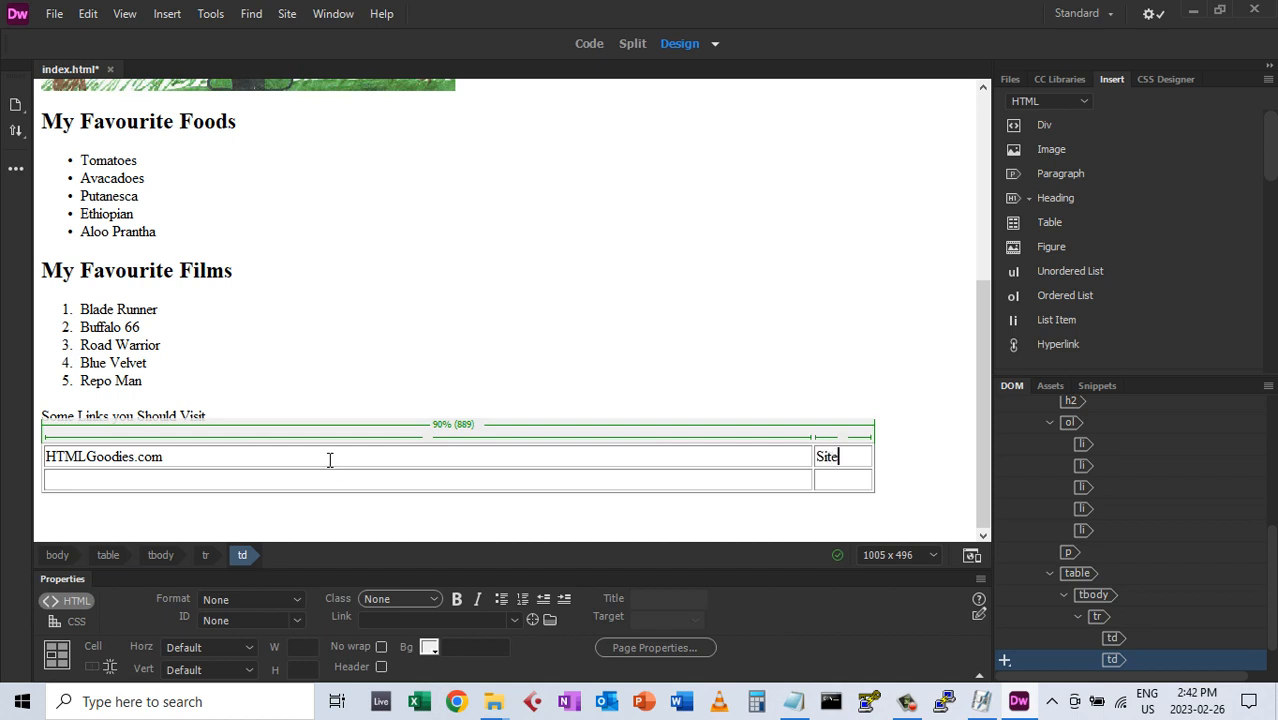
type("Point")
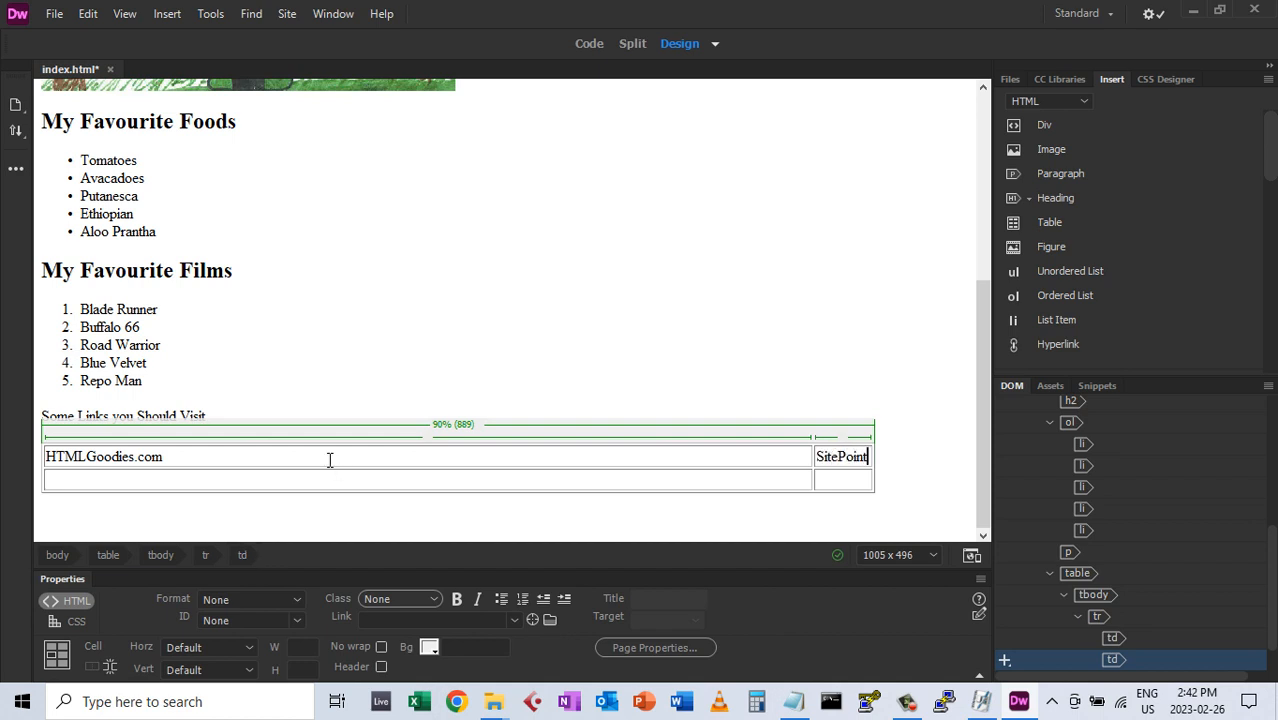
key("Tab")
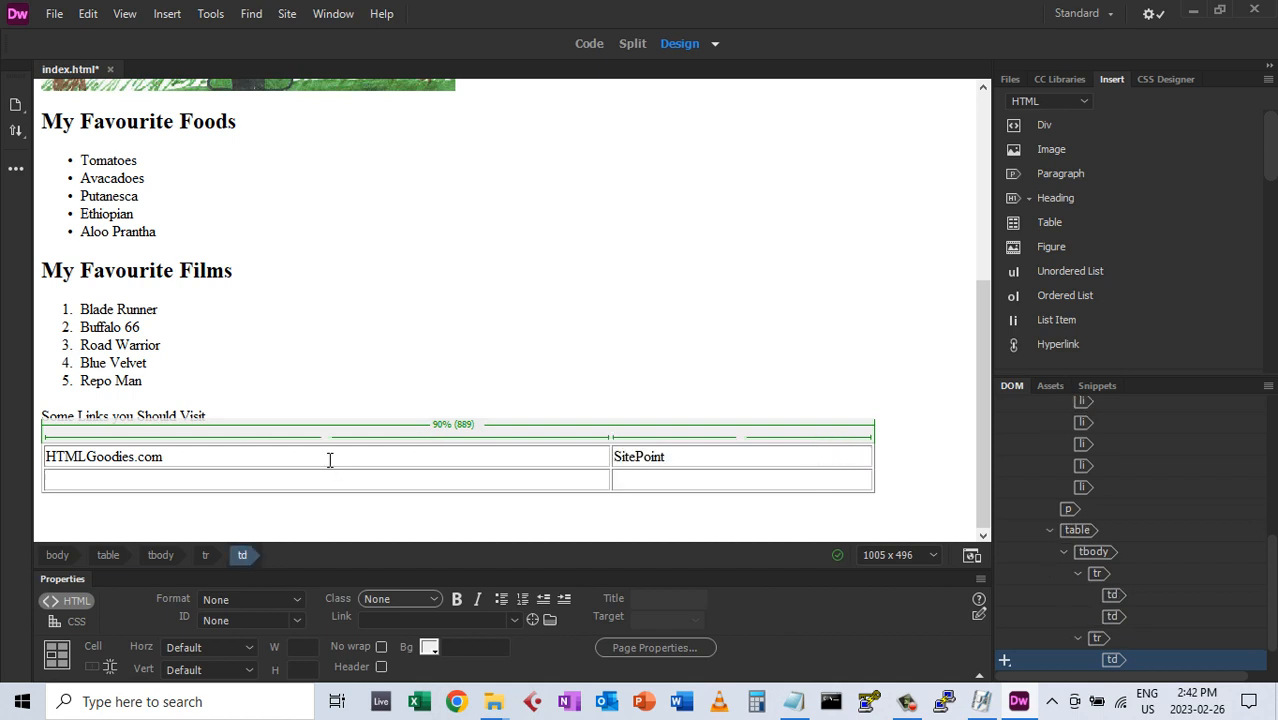
type("W3Schools")
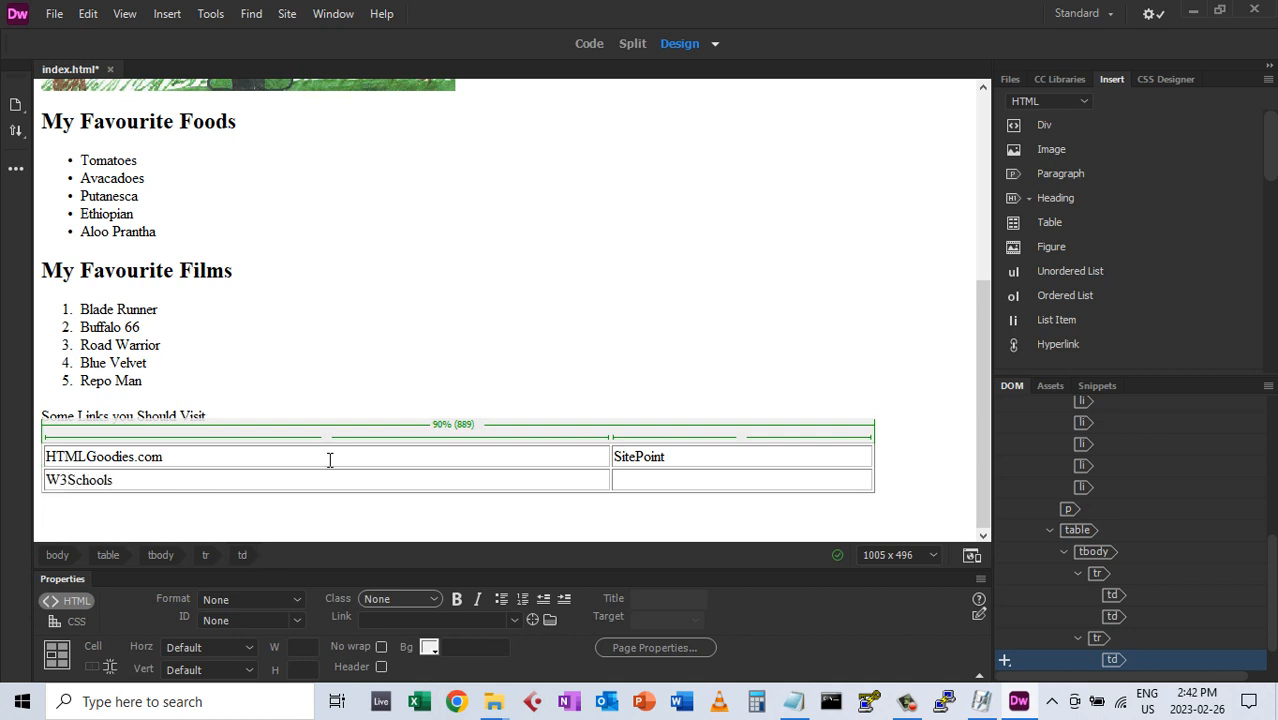
key("Tab")
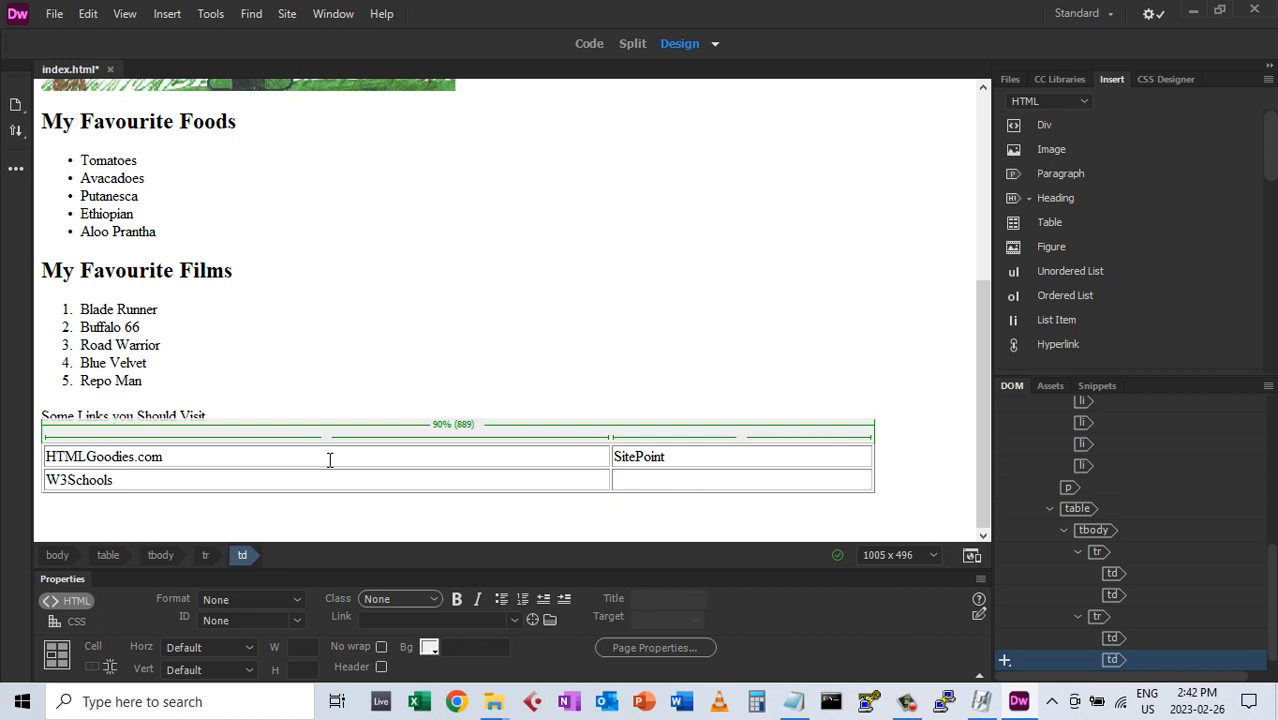
type("Ebay")
key("Tab")
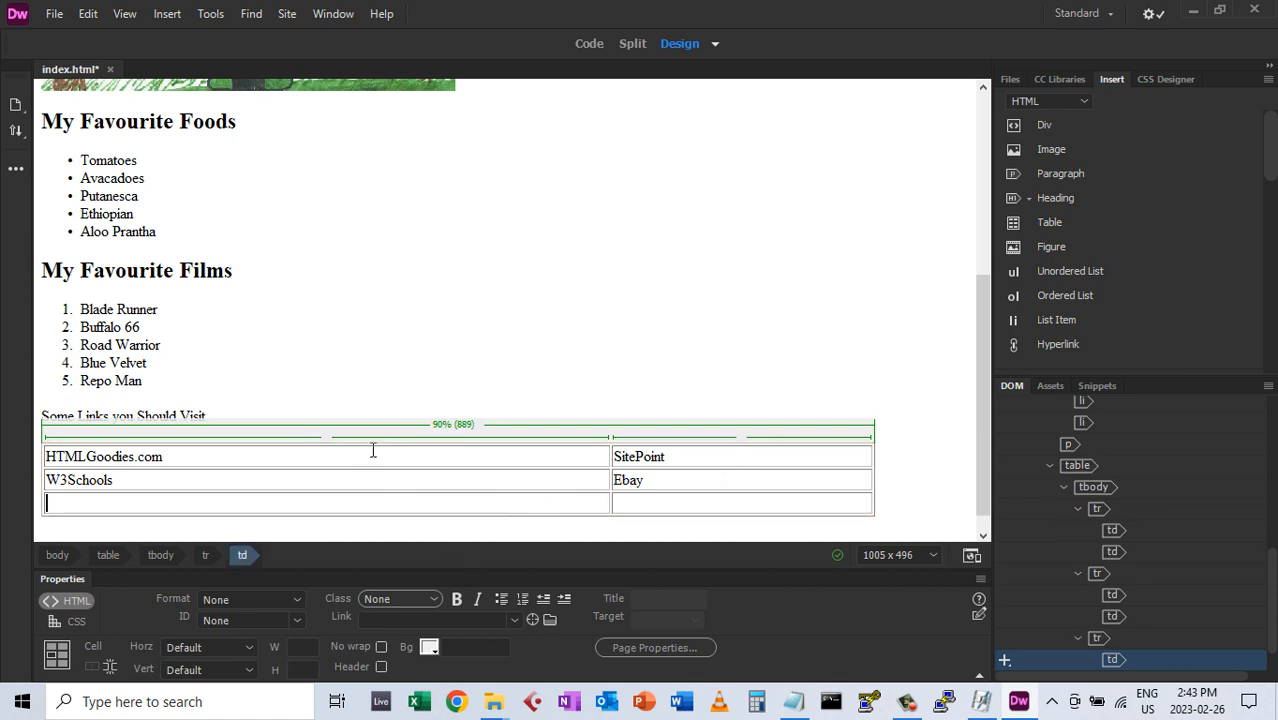
Undo the extra empty table row and select the HTMLGoodies.com text
left_click(88, 14)
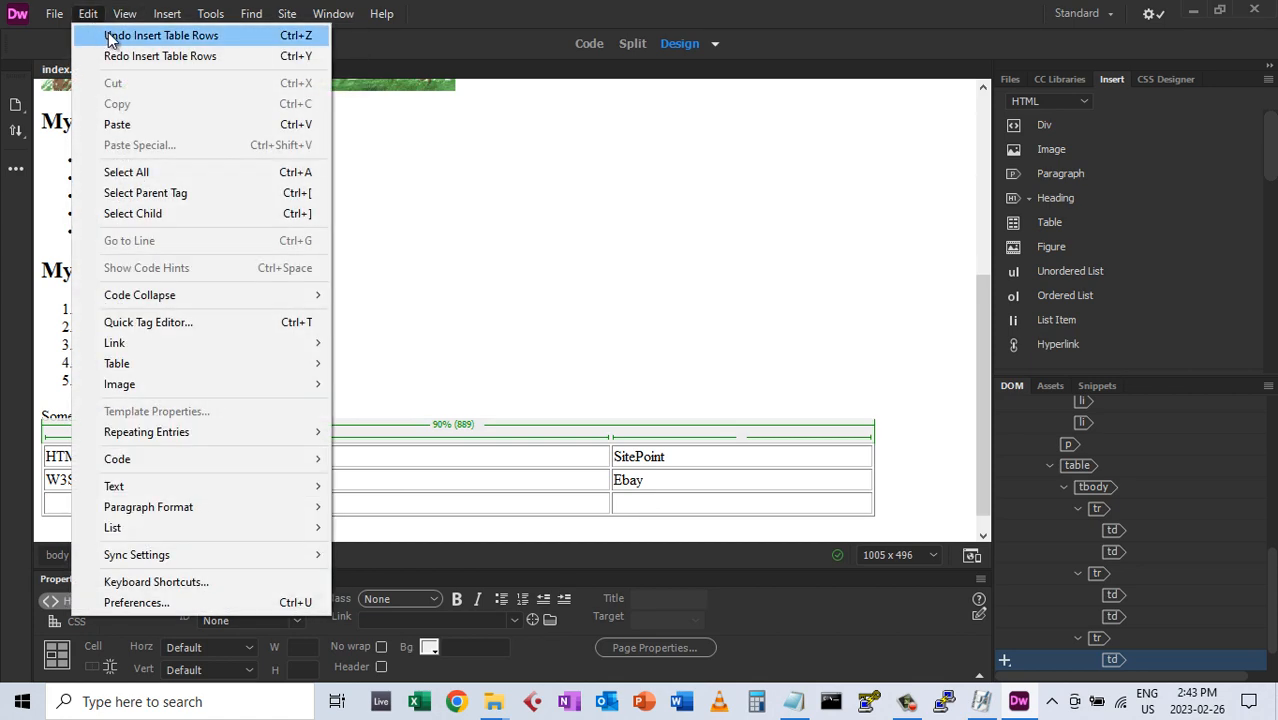
left_click(110, 37)
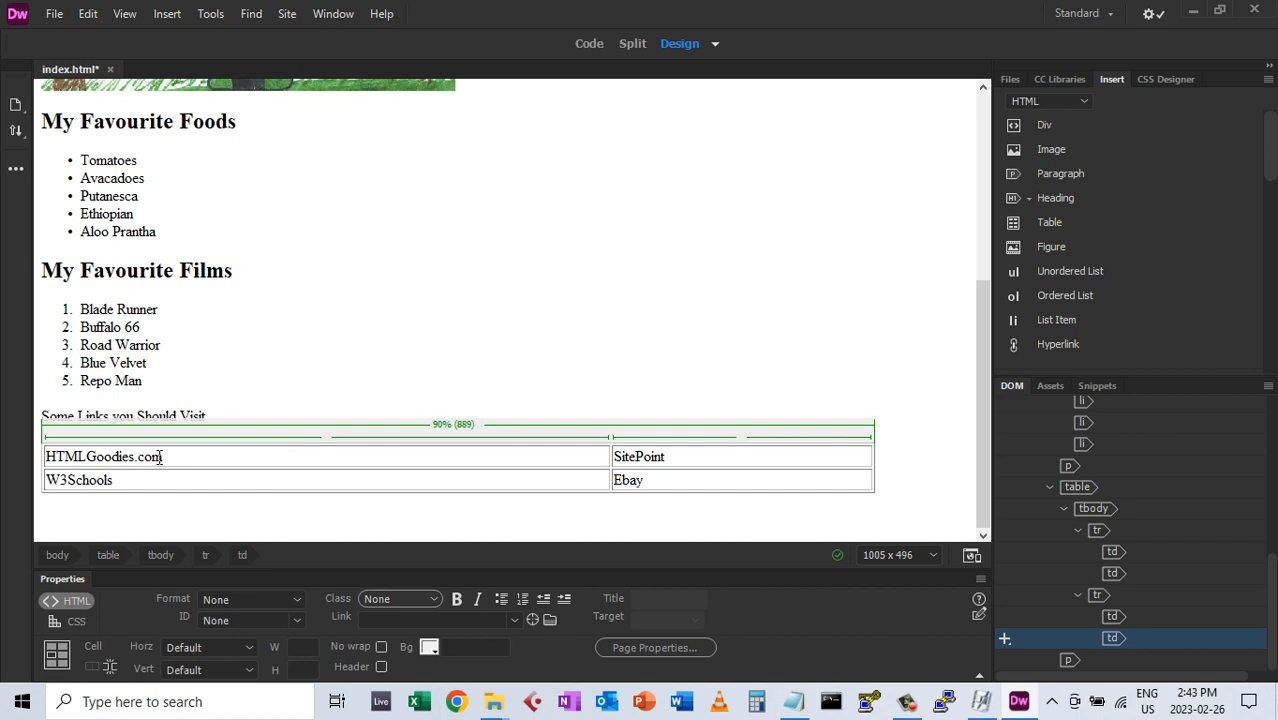
left_click_drag(165, 456, 46, 457)
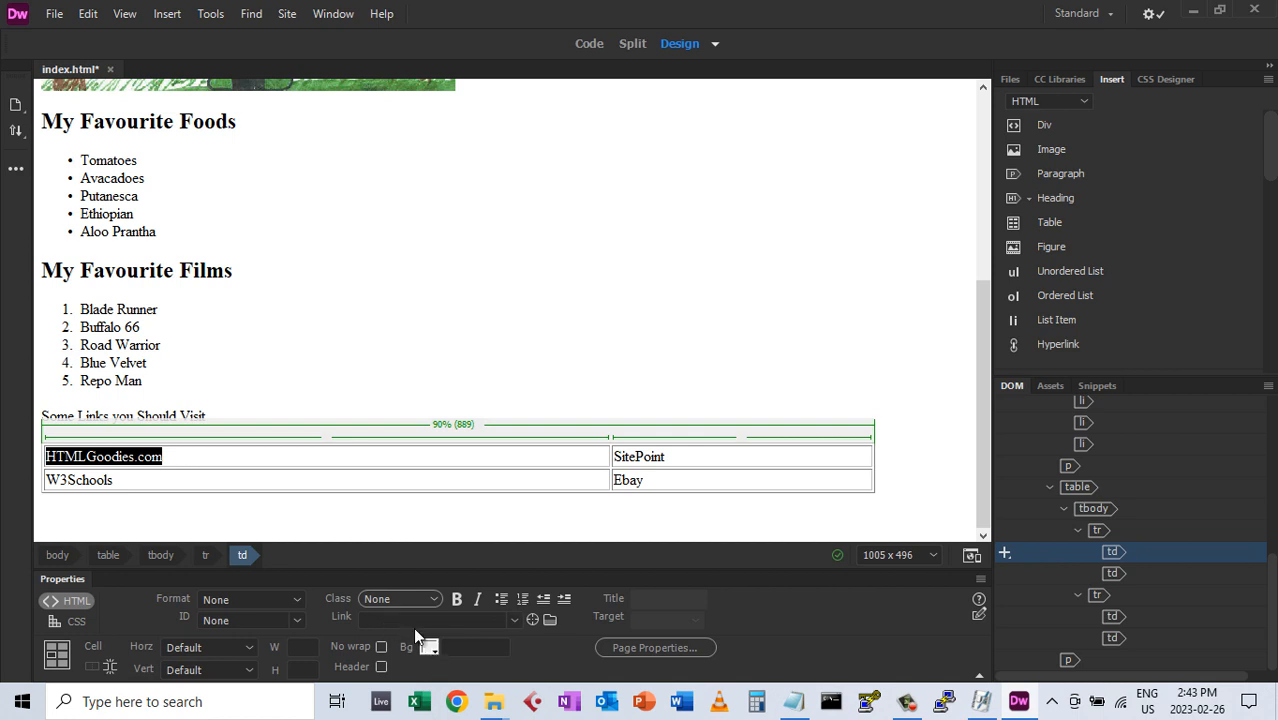
left_click(457, 703)
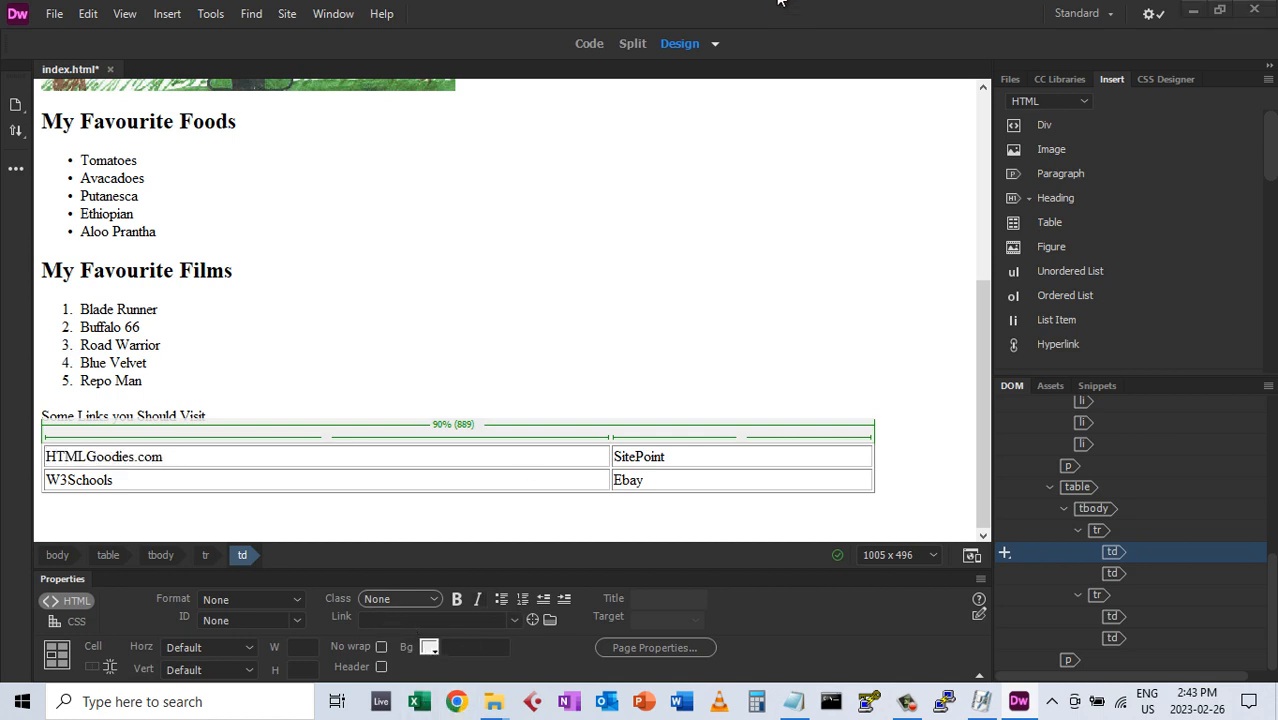
Search Chrome for htmlgoodies, open htmlgoodies.com and copy its address
left_click(605, 60)
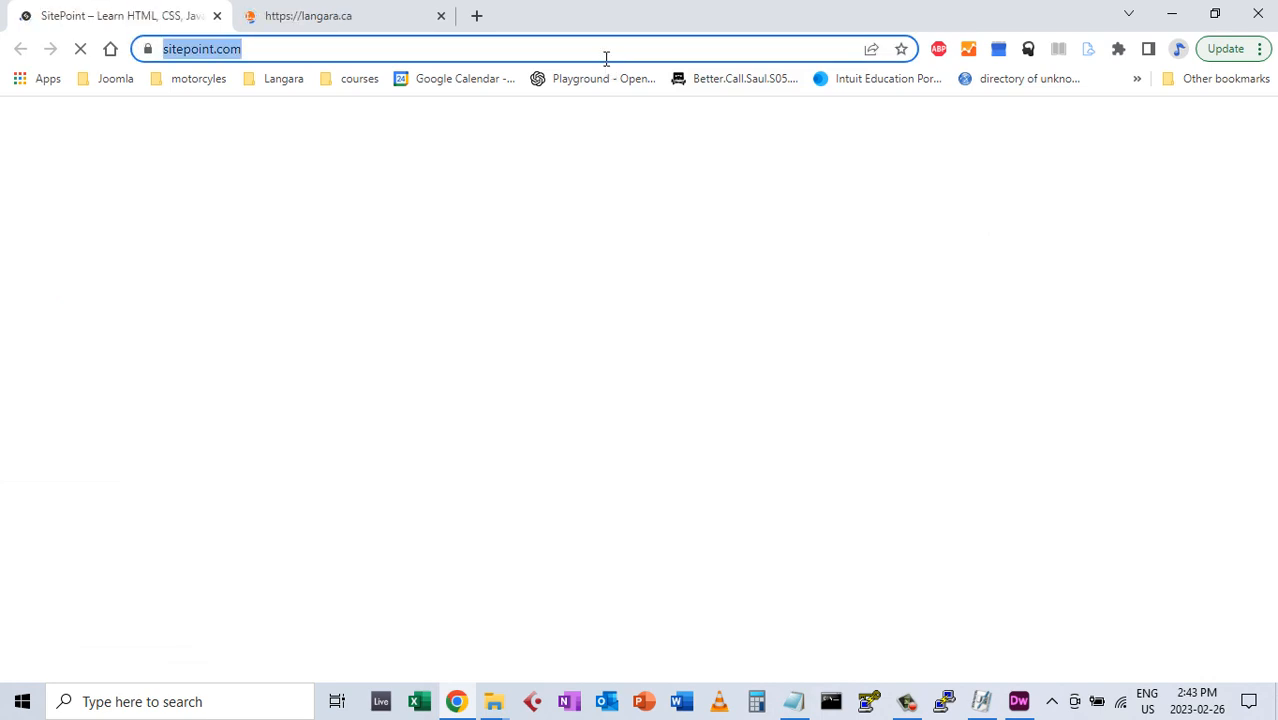
type("htmlg")
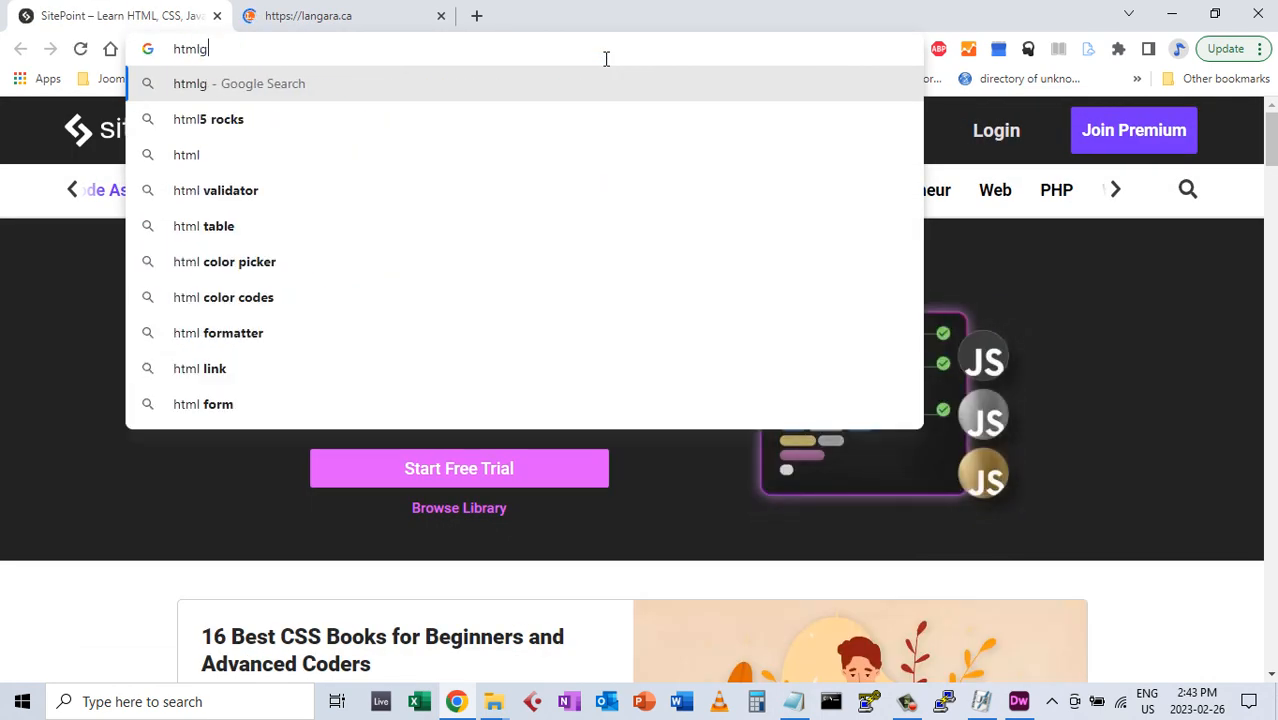
type("oodies")
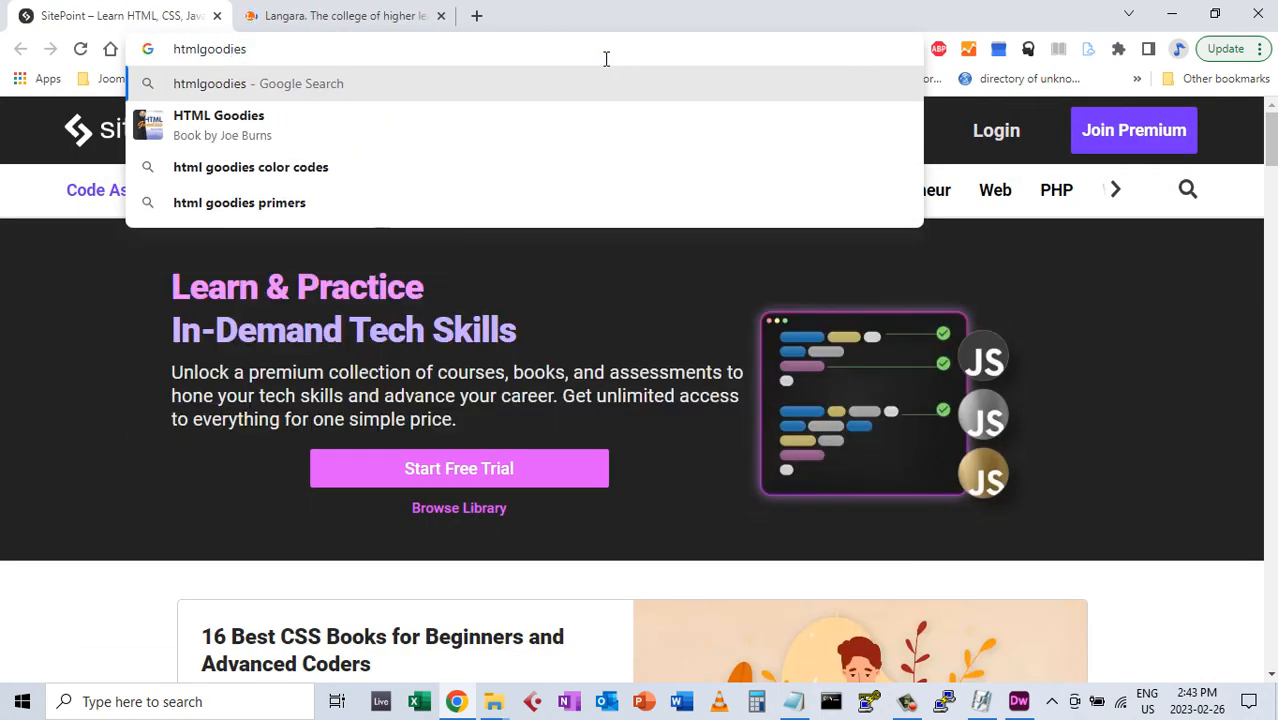
key("Return")
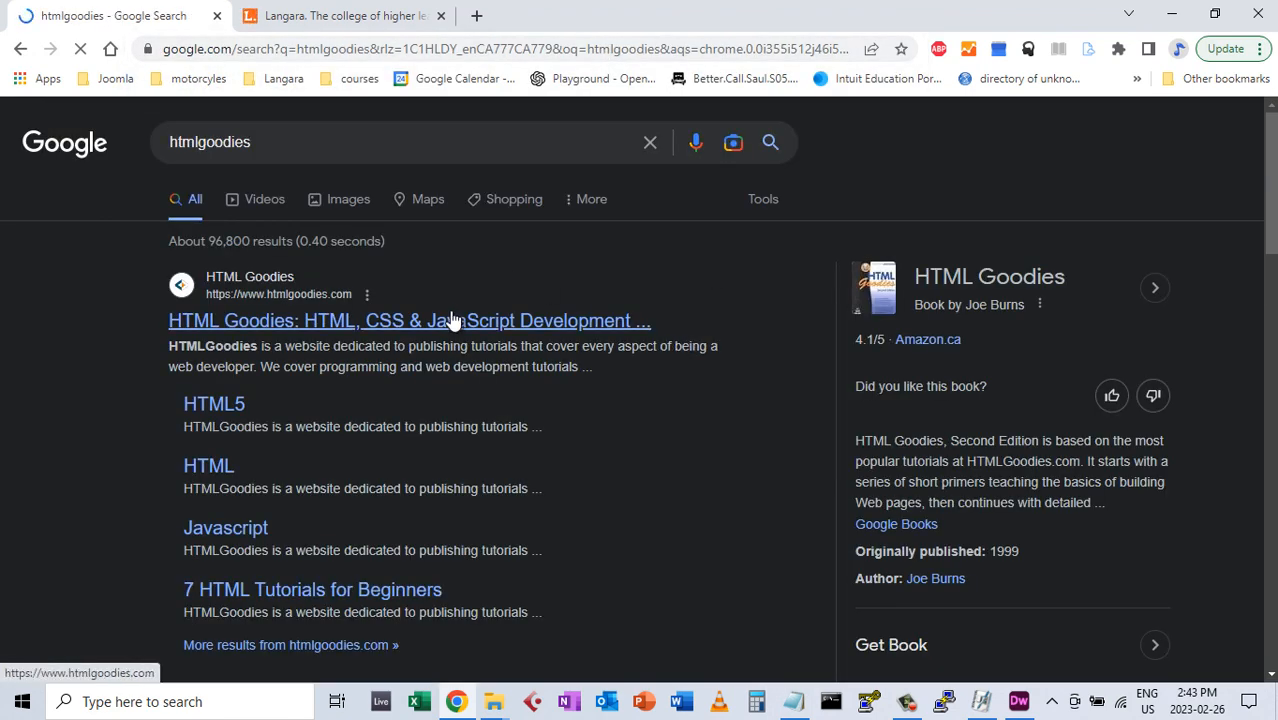
left_click(452, 320)
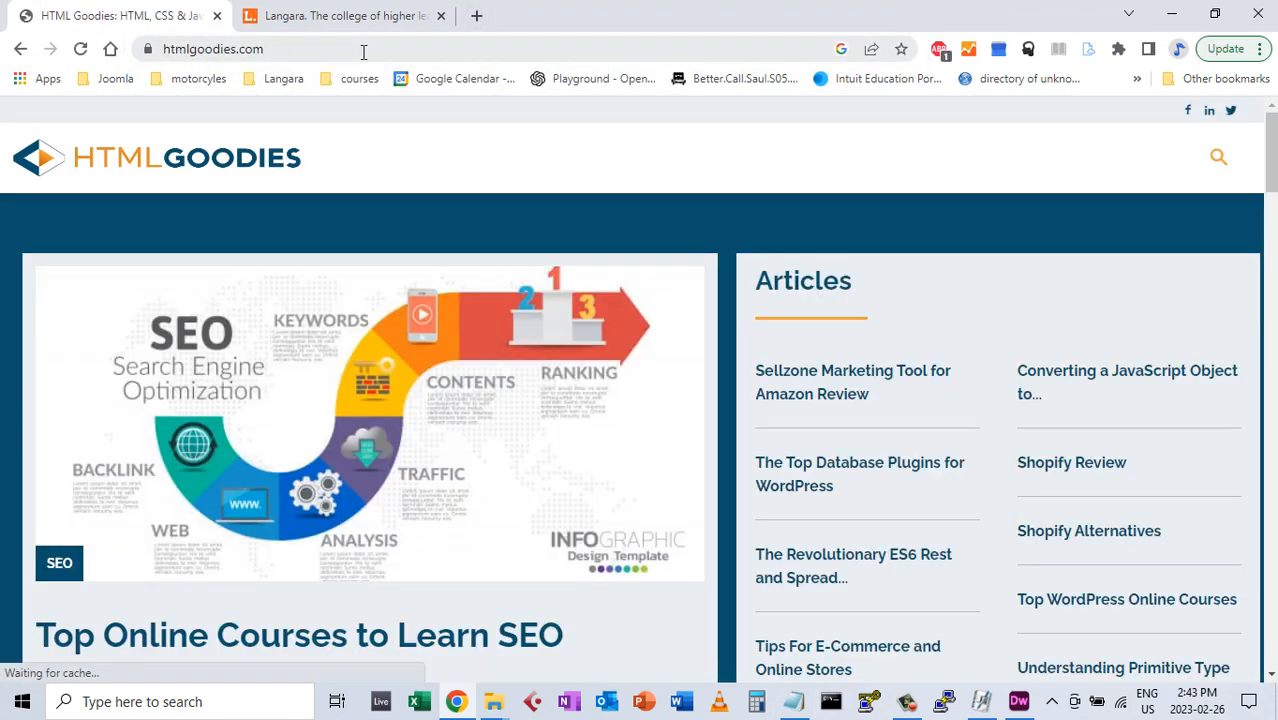
left_click(363, 50)
key("ctrl+c")
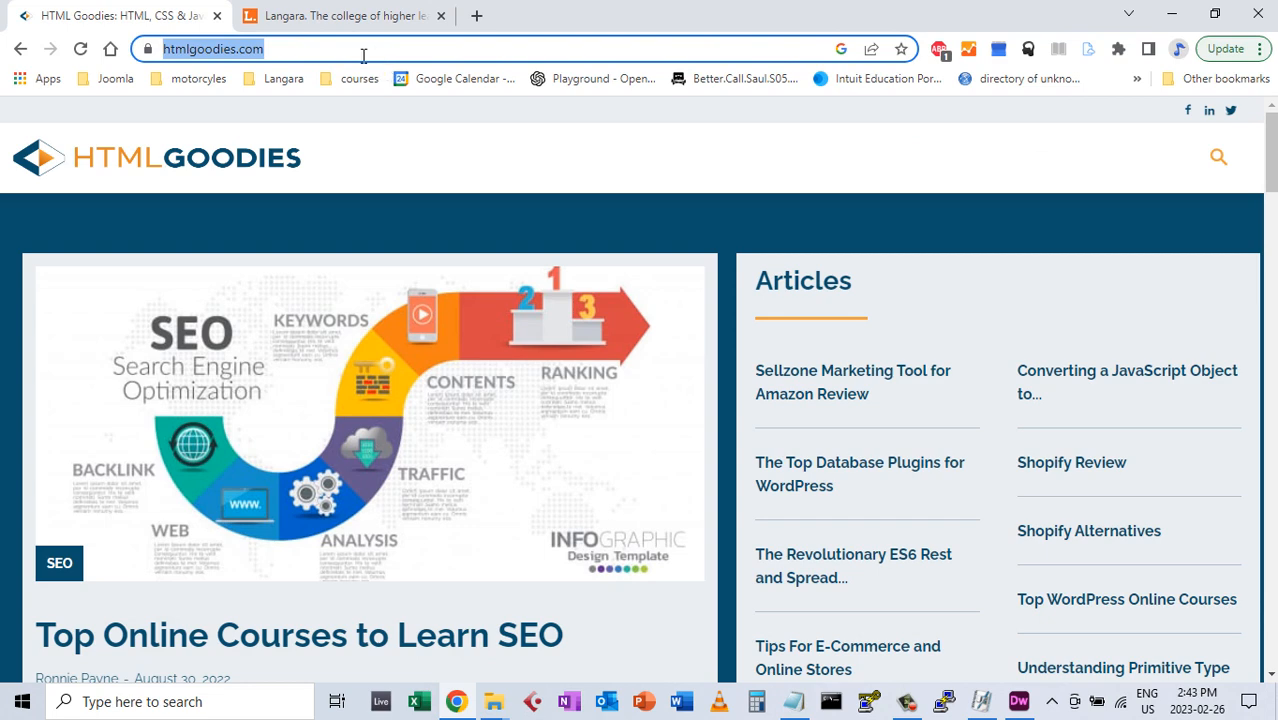
right_click(250, 49)
left_click(304, 190)
left_click(1019, 705)
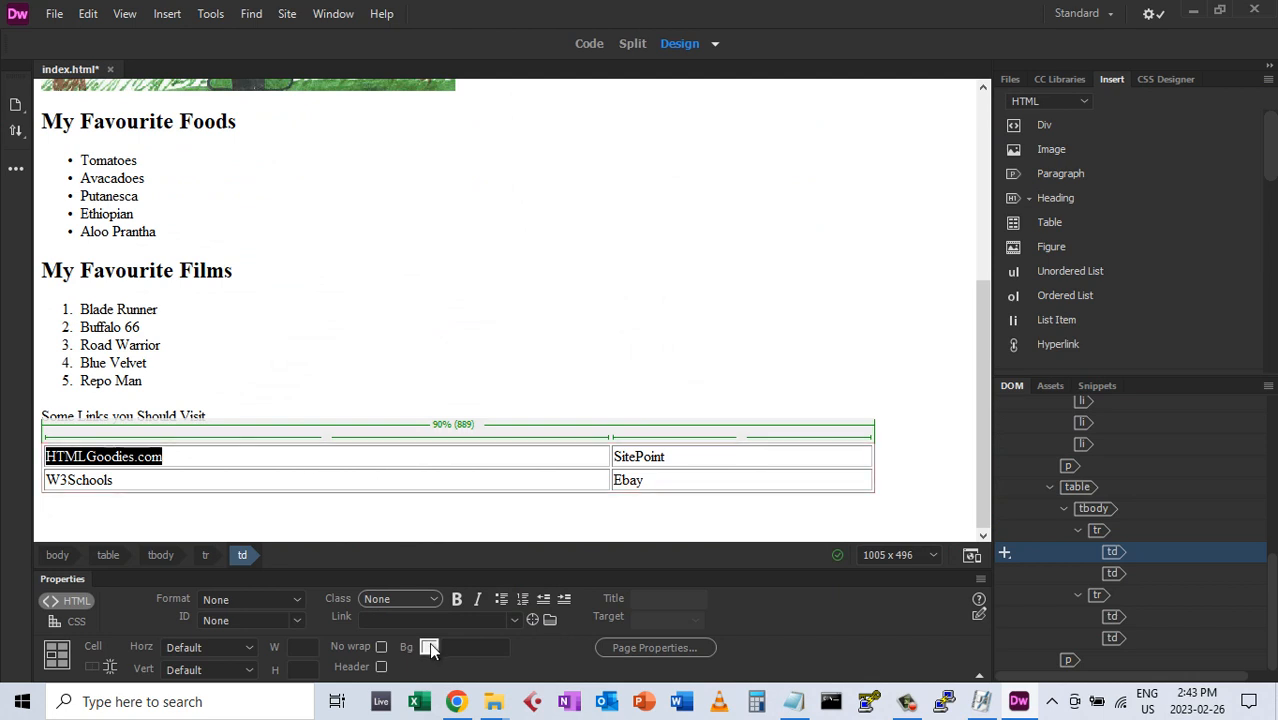
left_click(367, 619)
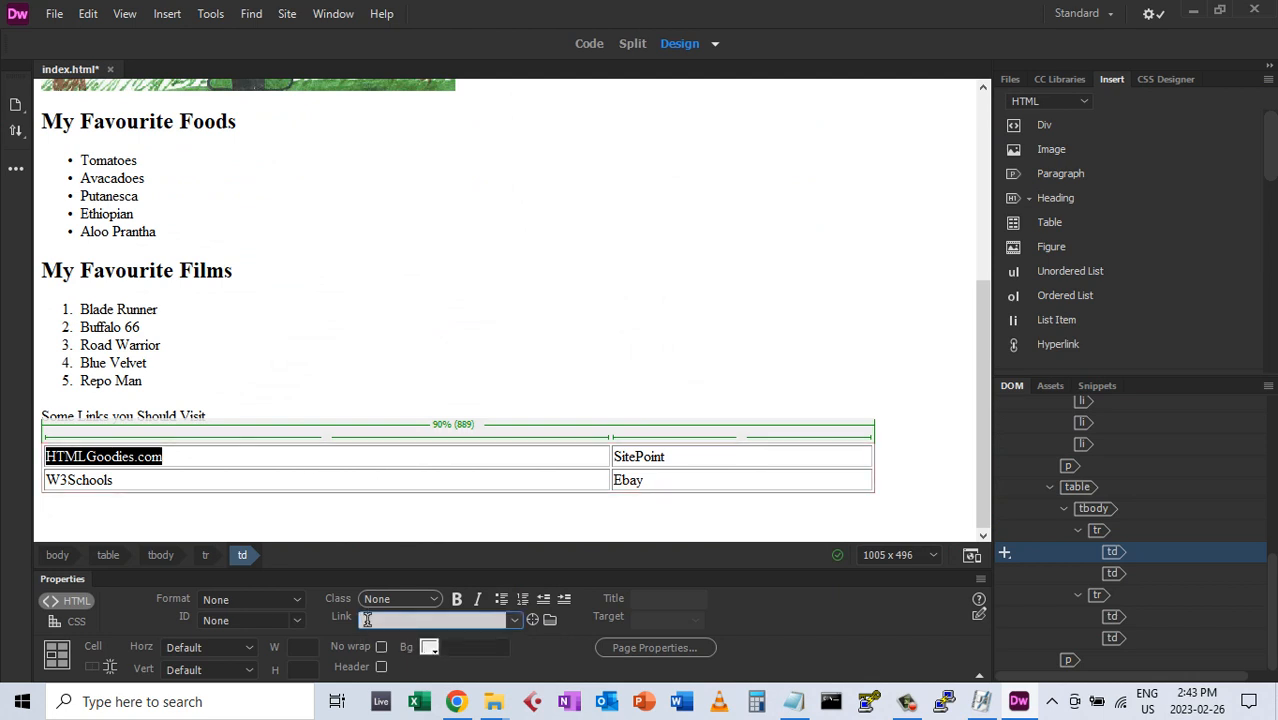
right_click(367, 620)
left_click(395, 460)
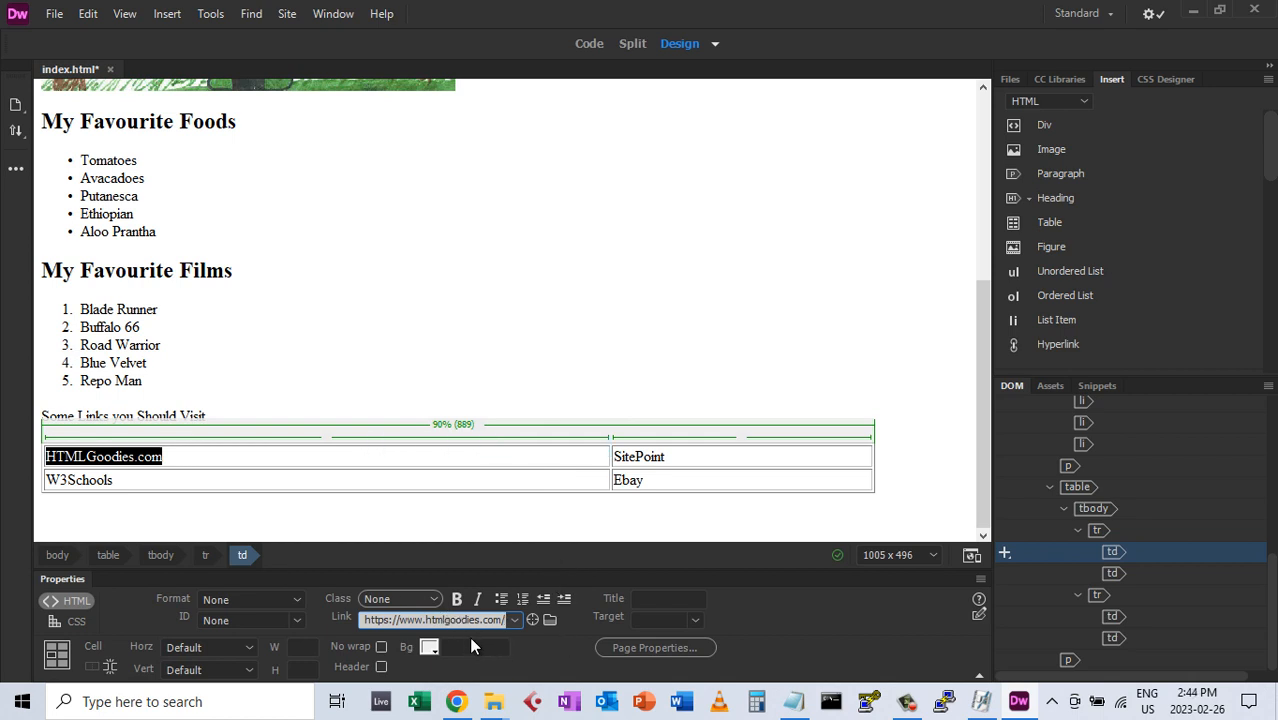
left_click(694, 619)
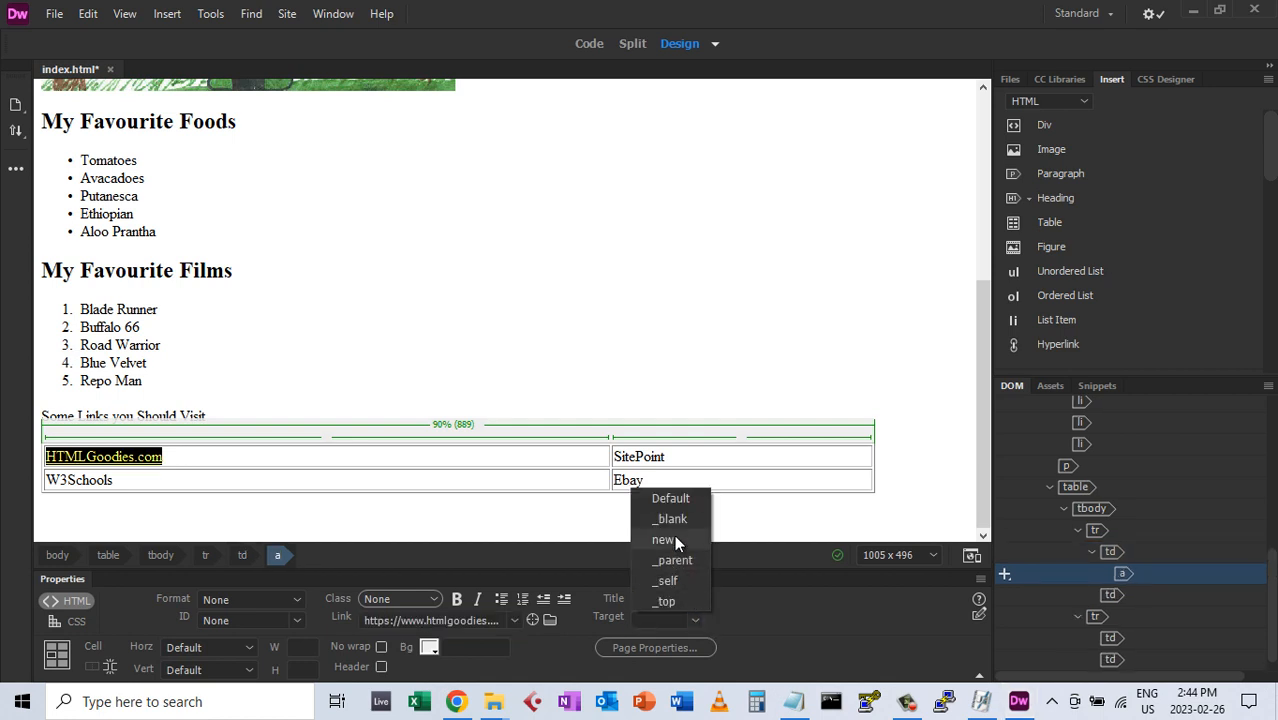
left_click(671, 519)
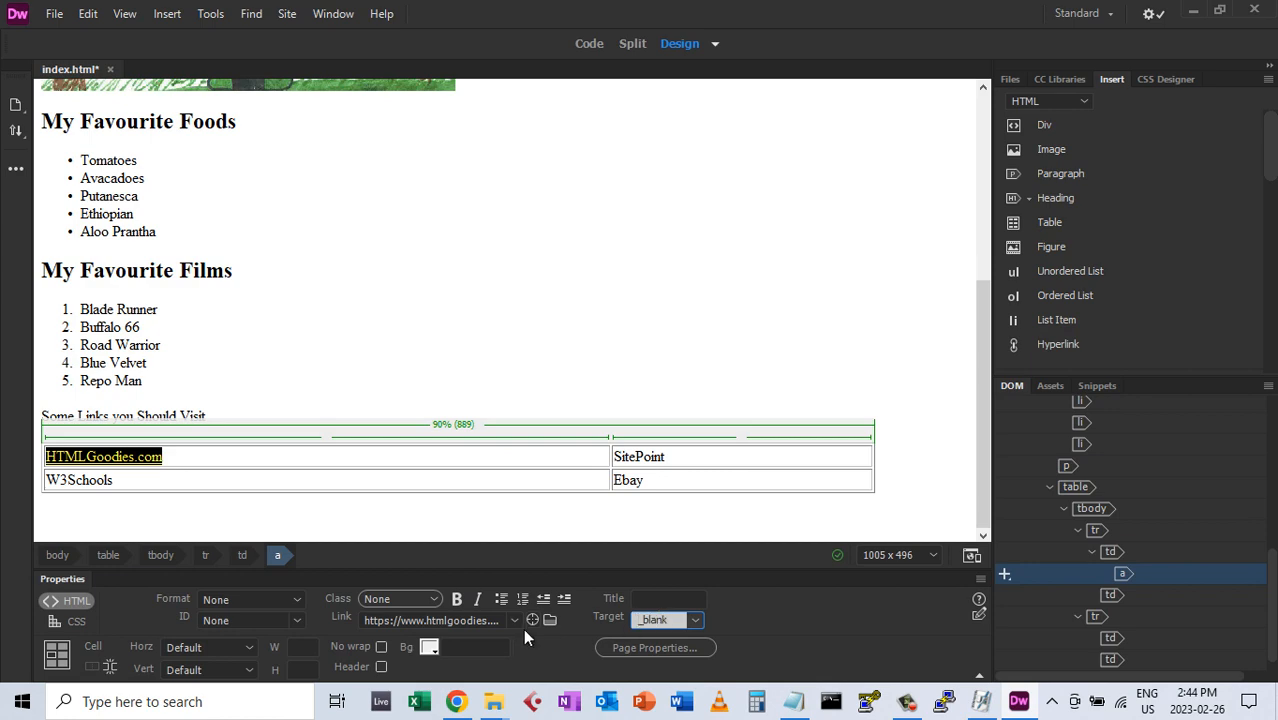
left_click(456, 701)
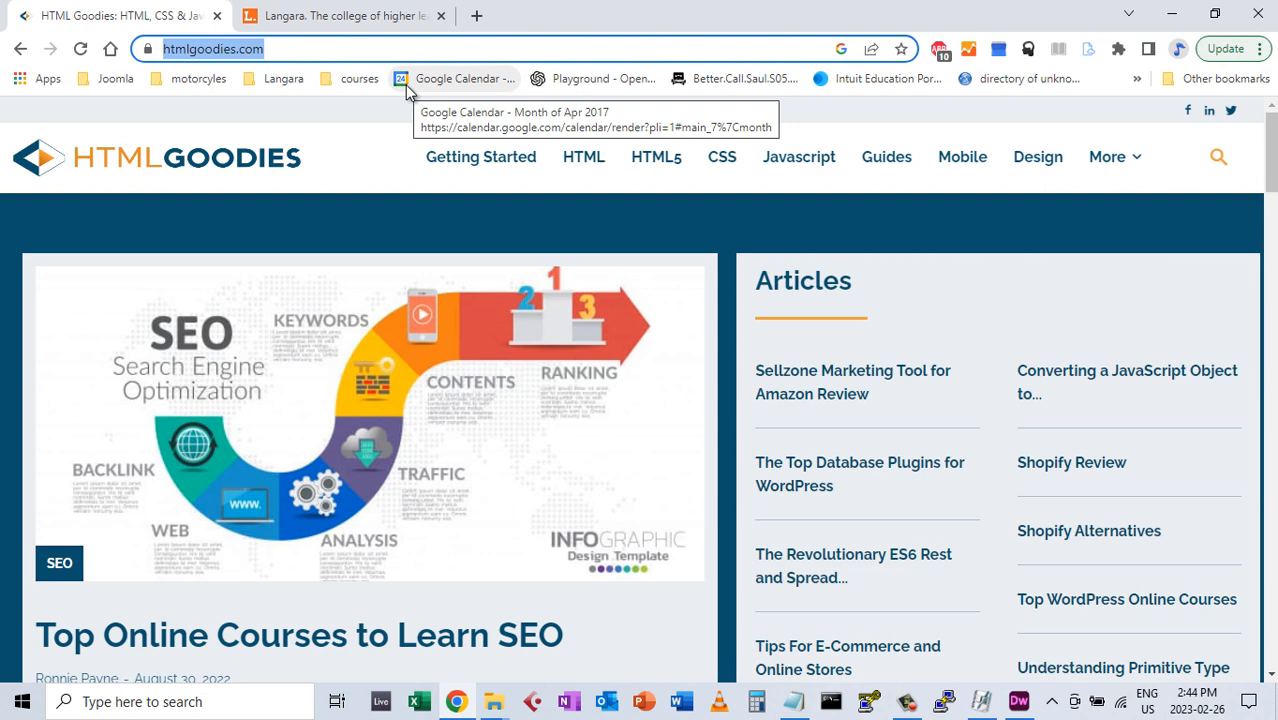
Open sitepoint.com in Chrome and copy its address
type("sitepoint")
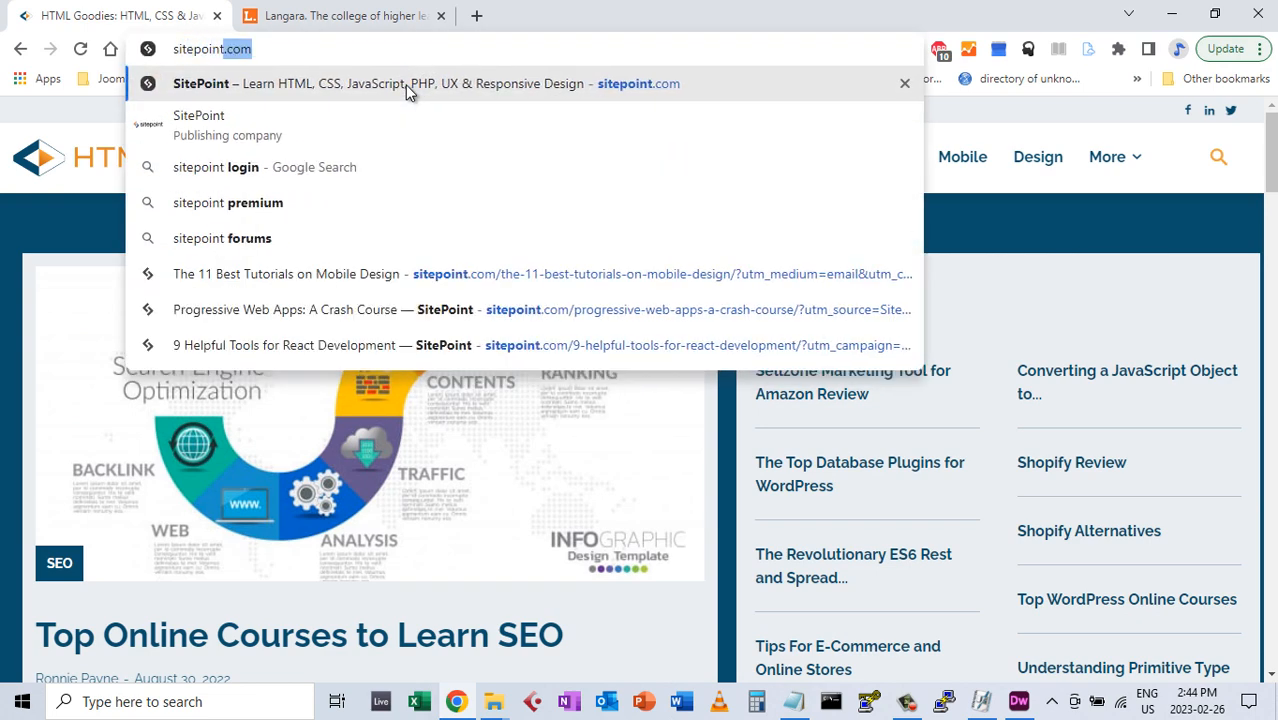
key("Return")
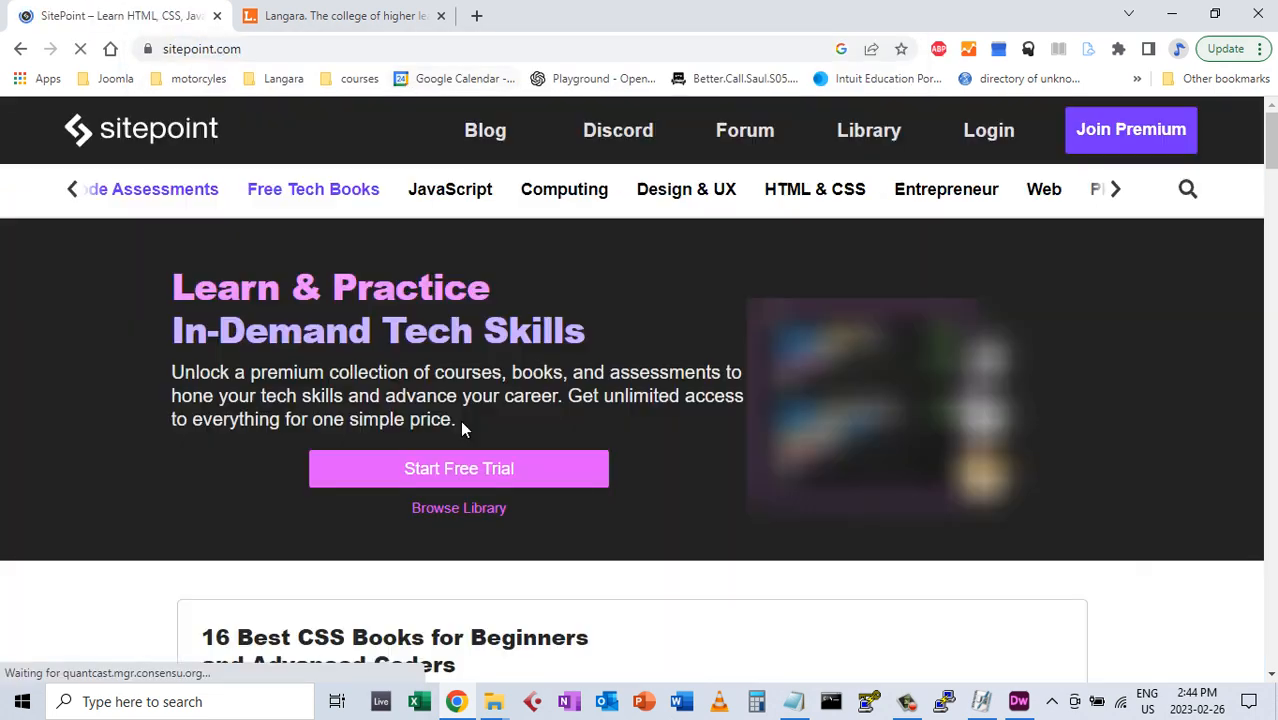
left_click(314, 48)
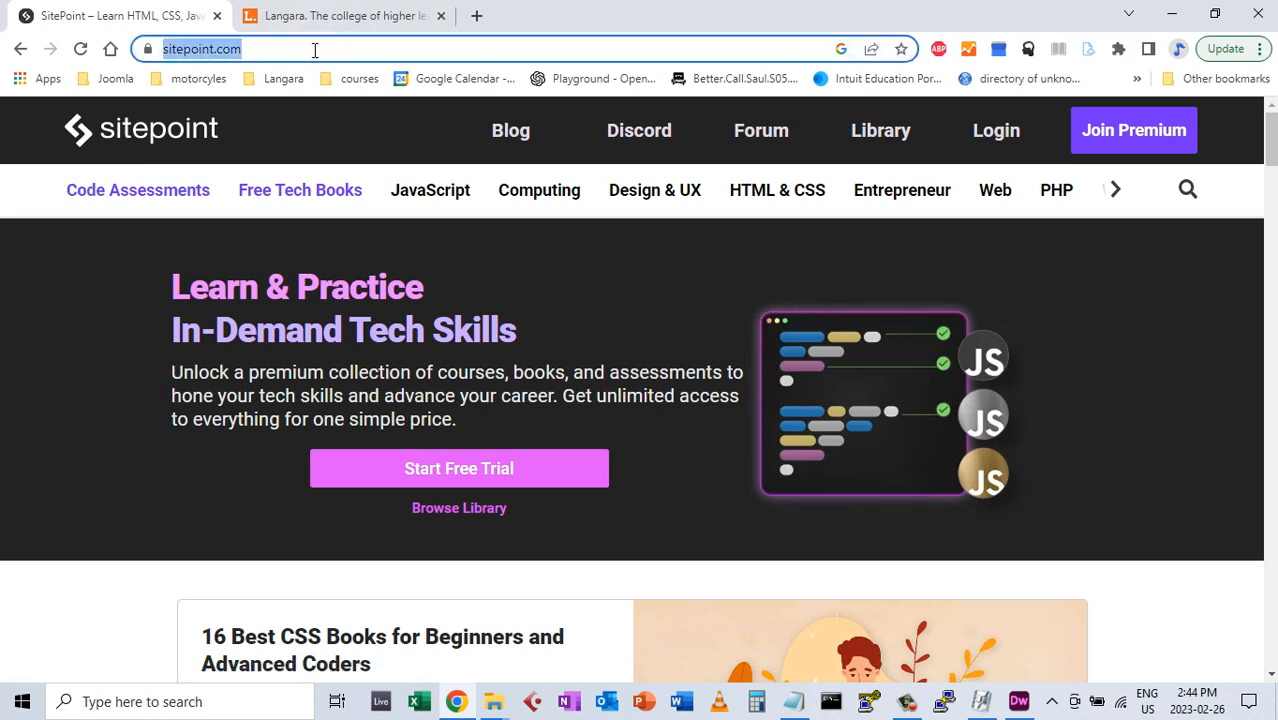
right_click(226, 52)
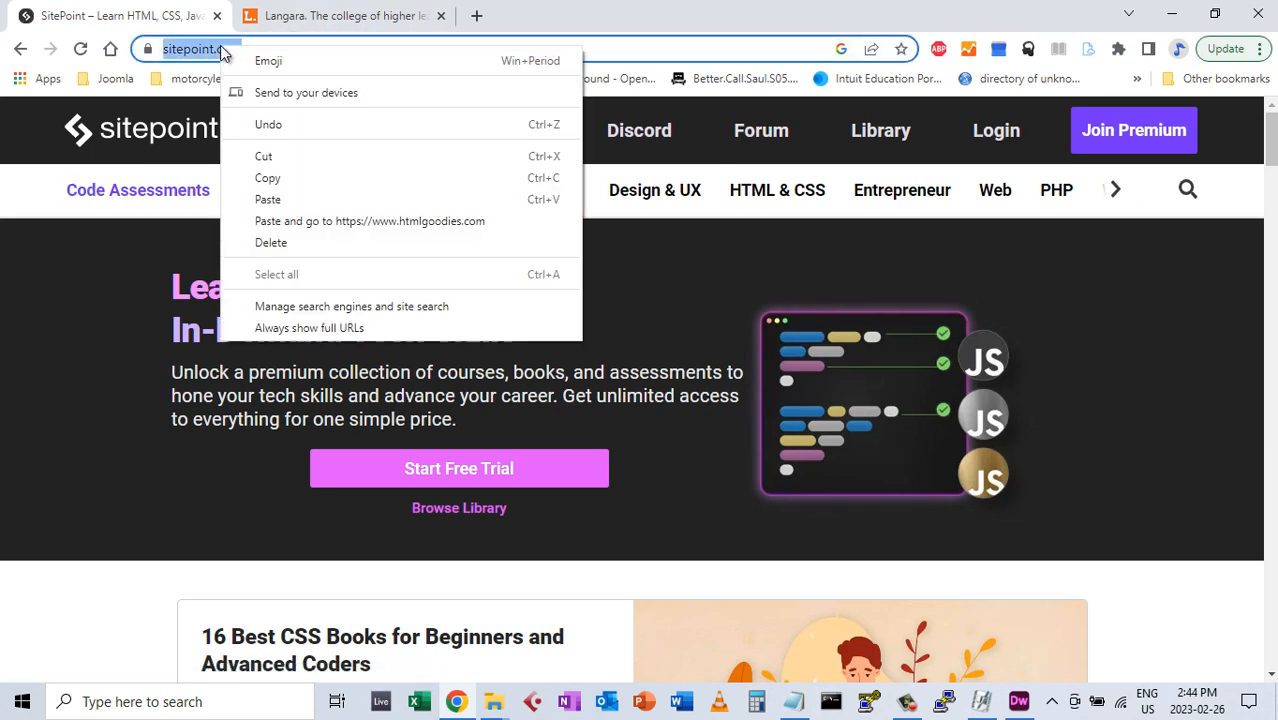
left_click(268, 182)
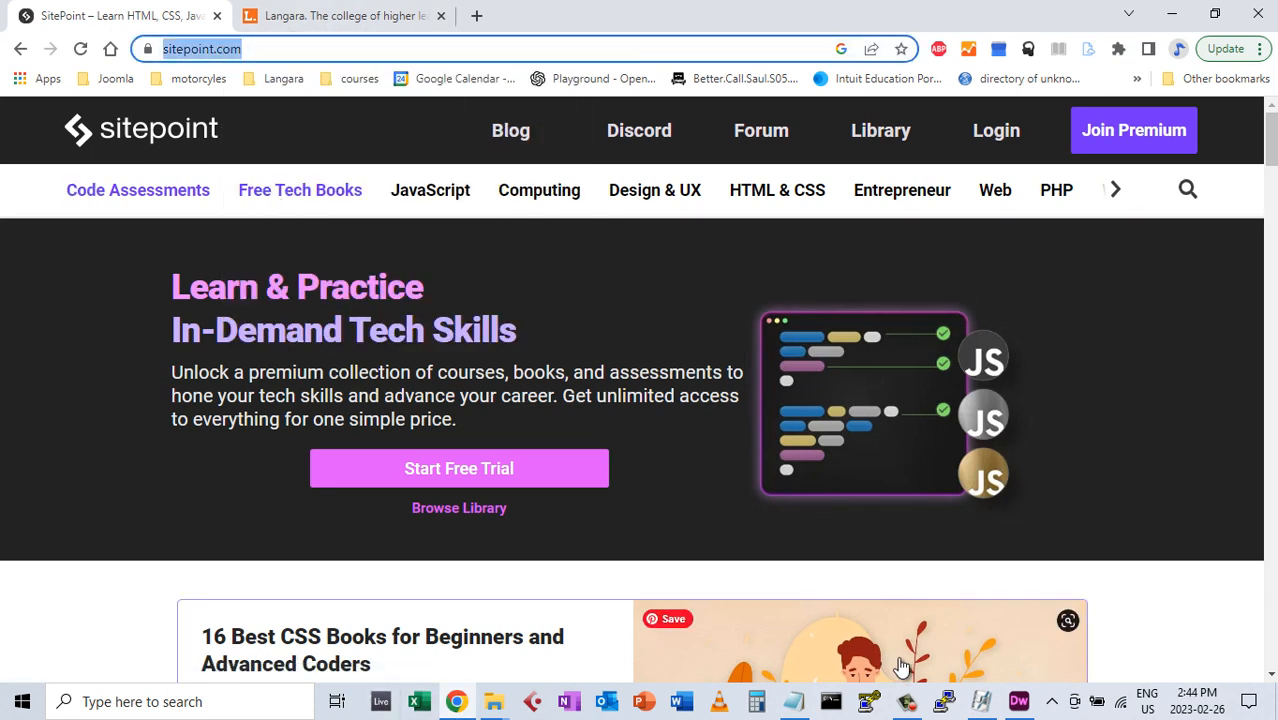
left_click(1028, 704)
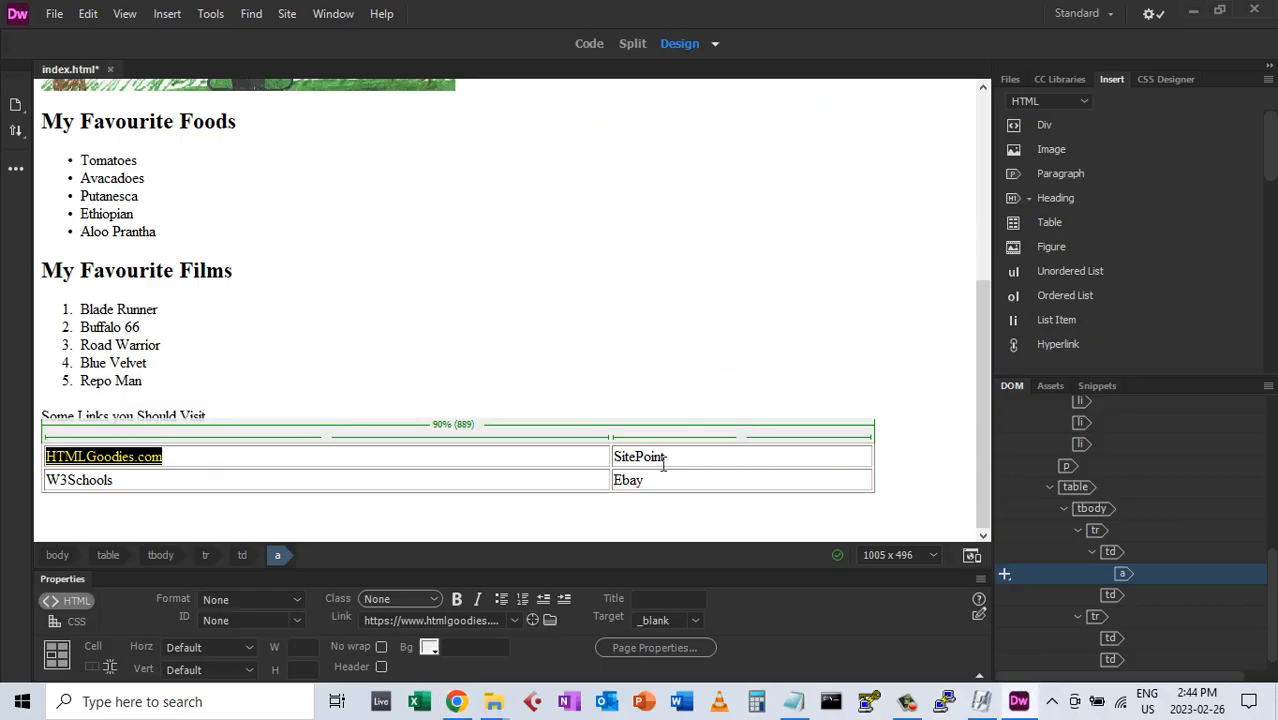
left_click_drag(673, 456, 614, 459)
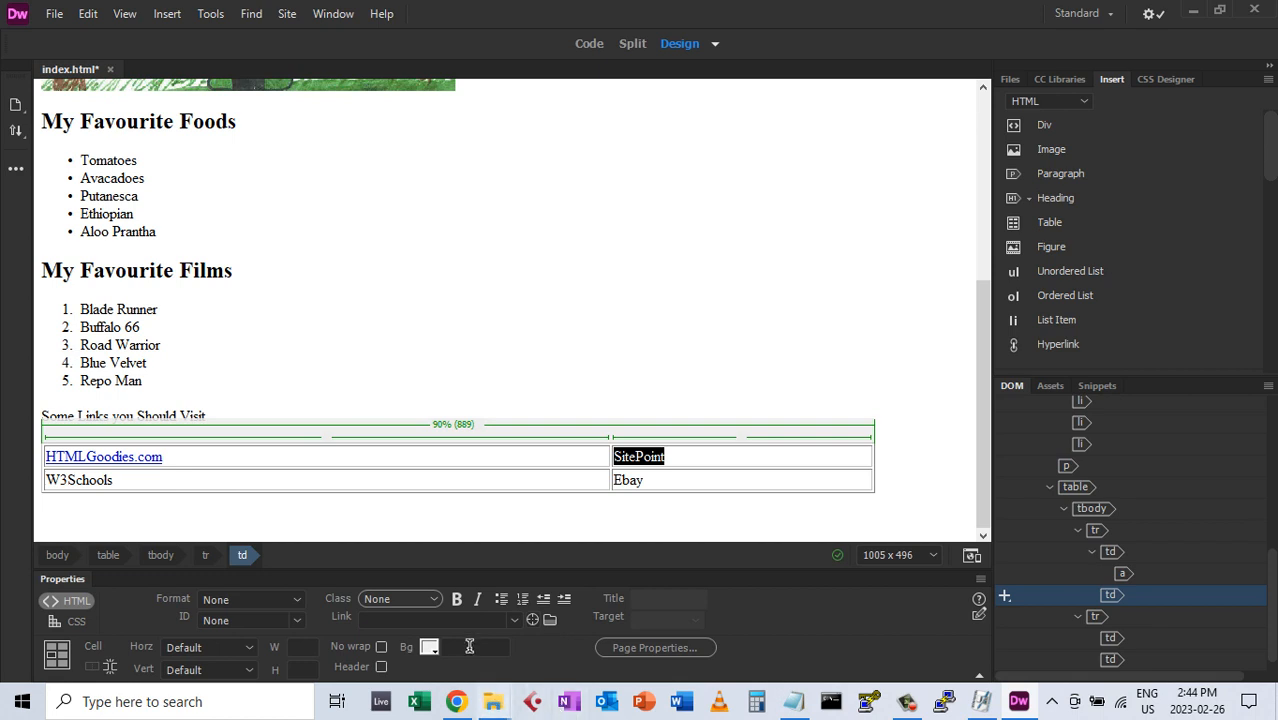
left_click(418, 620)
right_click(418, 620)
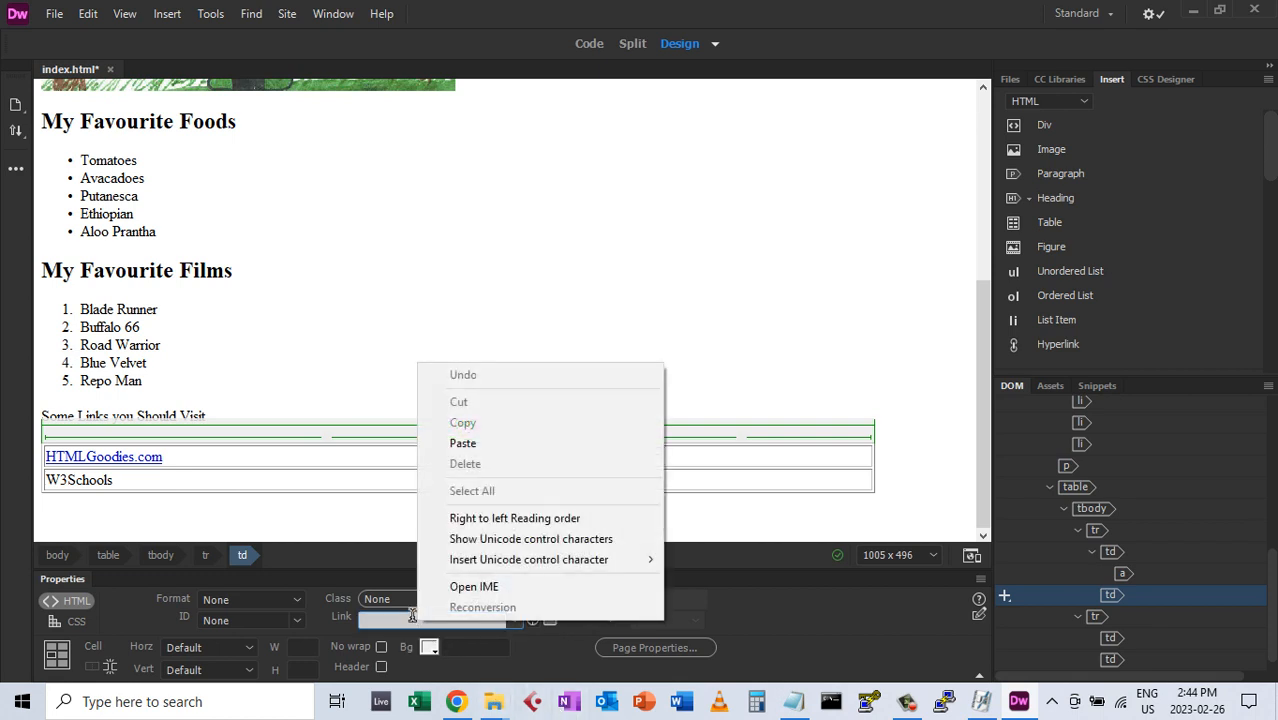
left_click(463, 443)
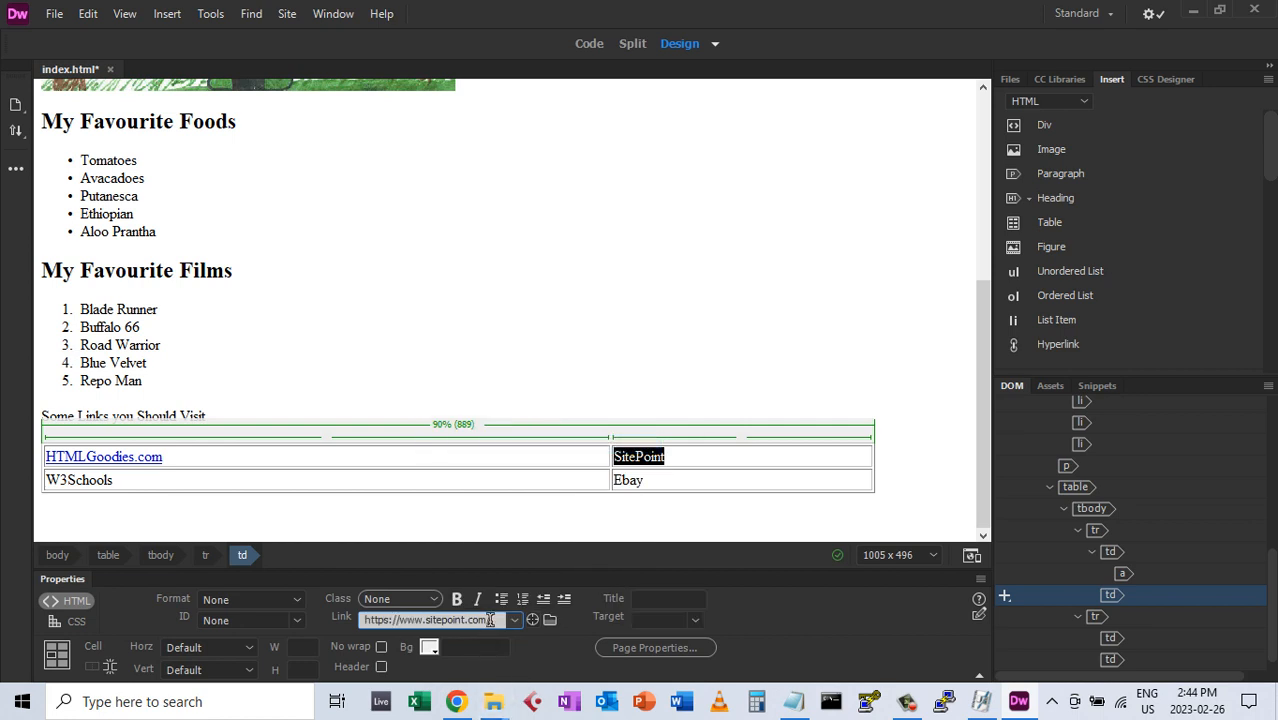
type("/")
left_click_drag(424, 618, 361, 618)
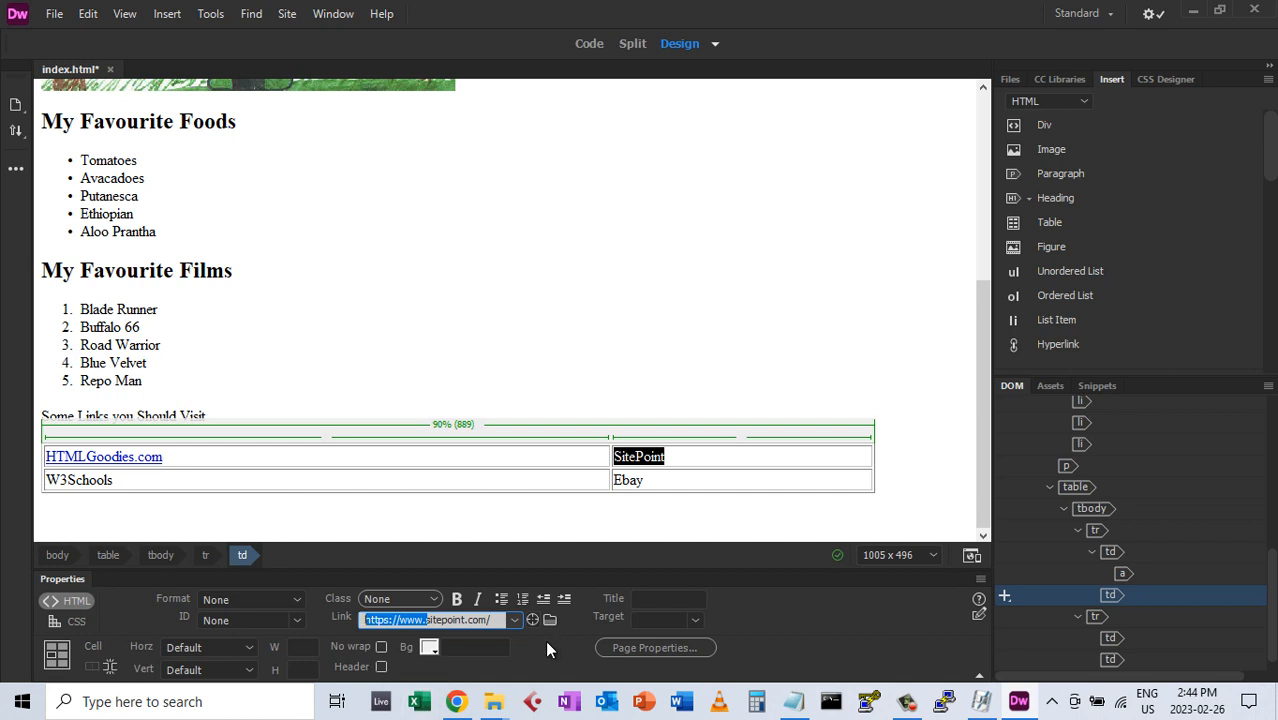
left_click(691, 618)
left_click(667, 518)
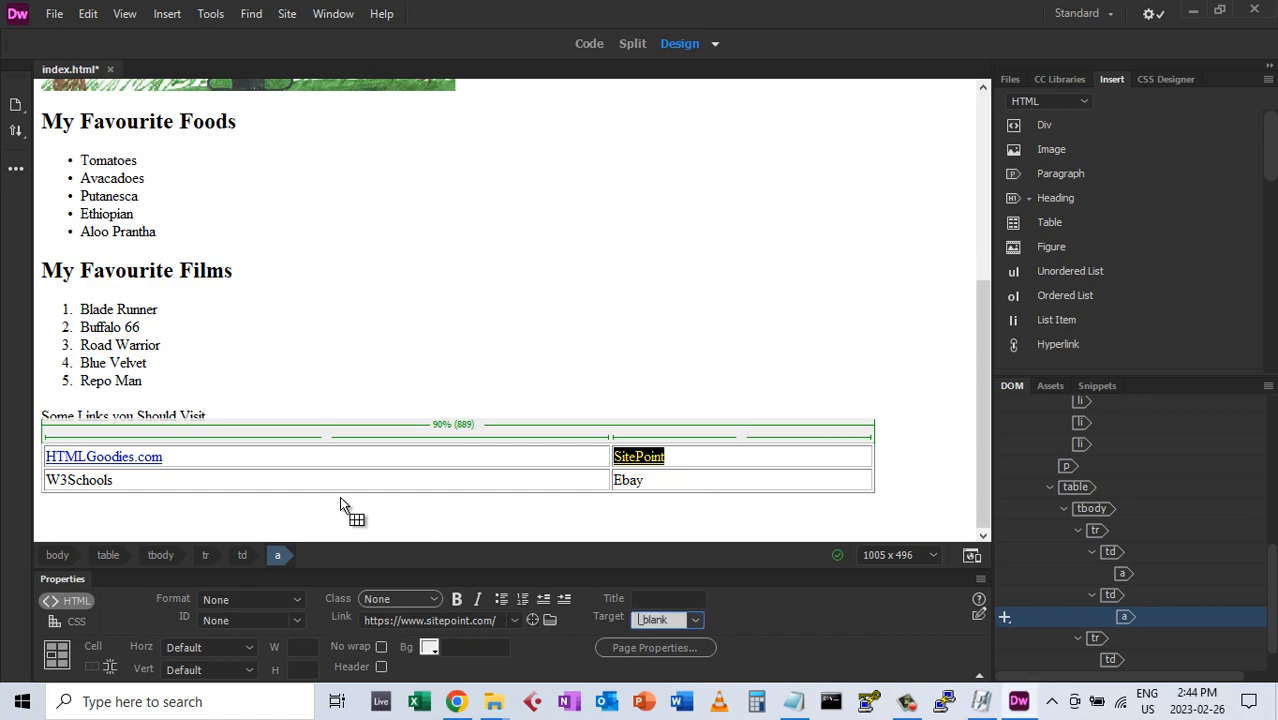
left_click(455, 703)
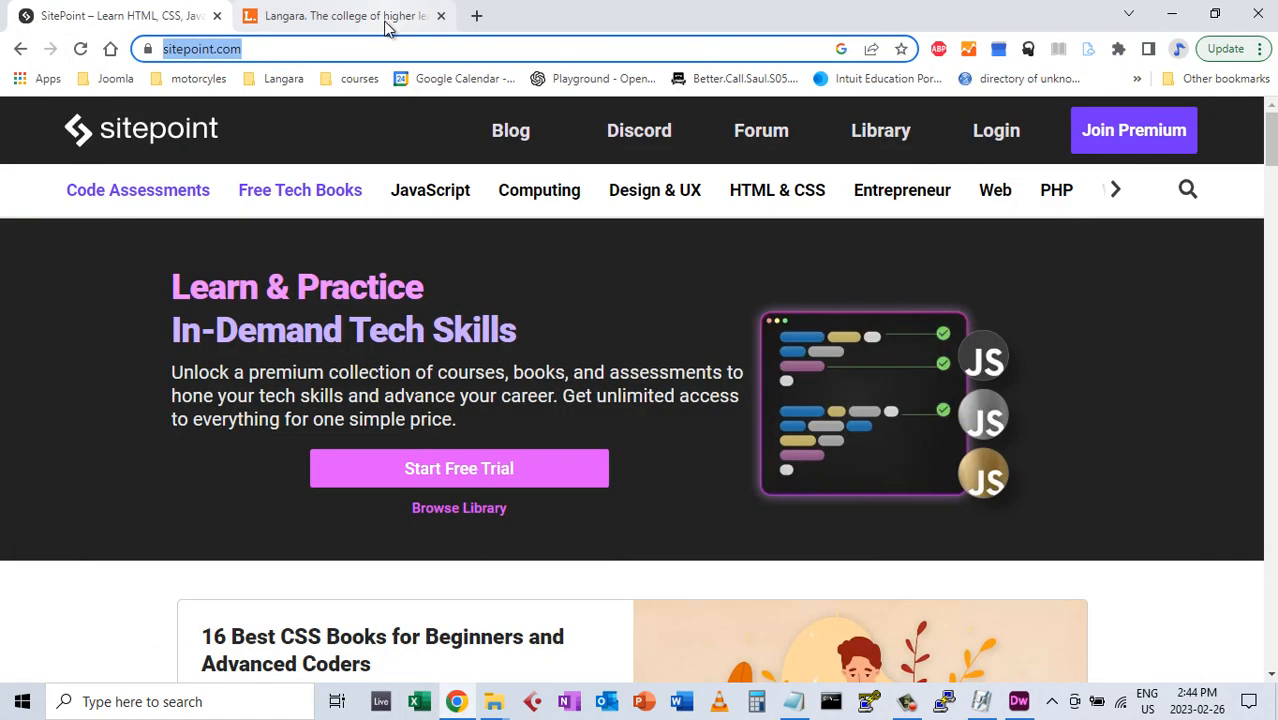
Search w3schools in Chrome, open w3schools.com and select its address
type("w3")
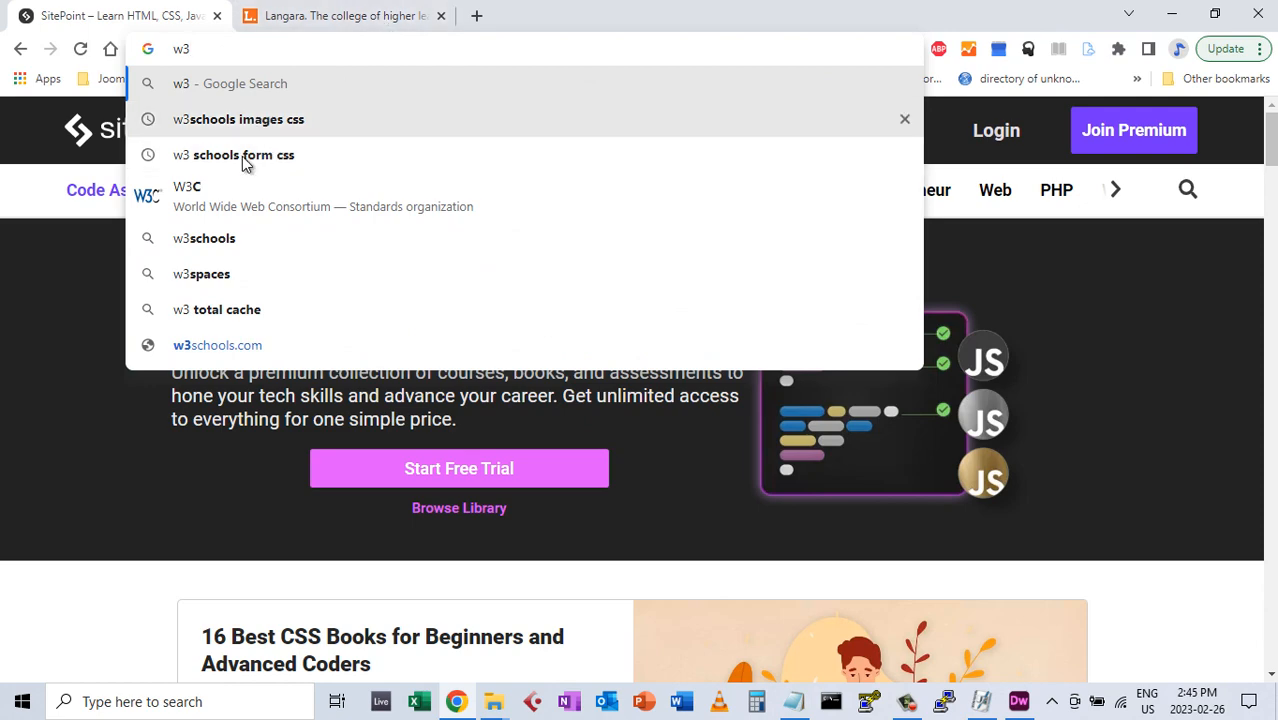
left_click(218, 241)
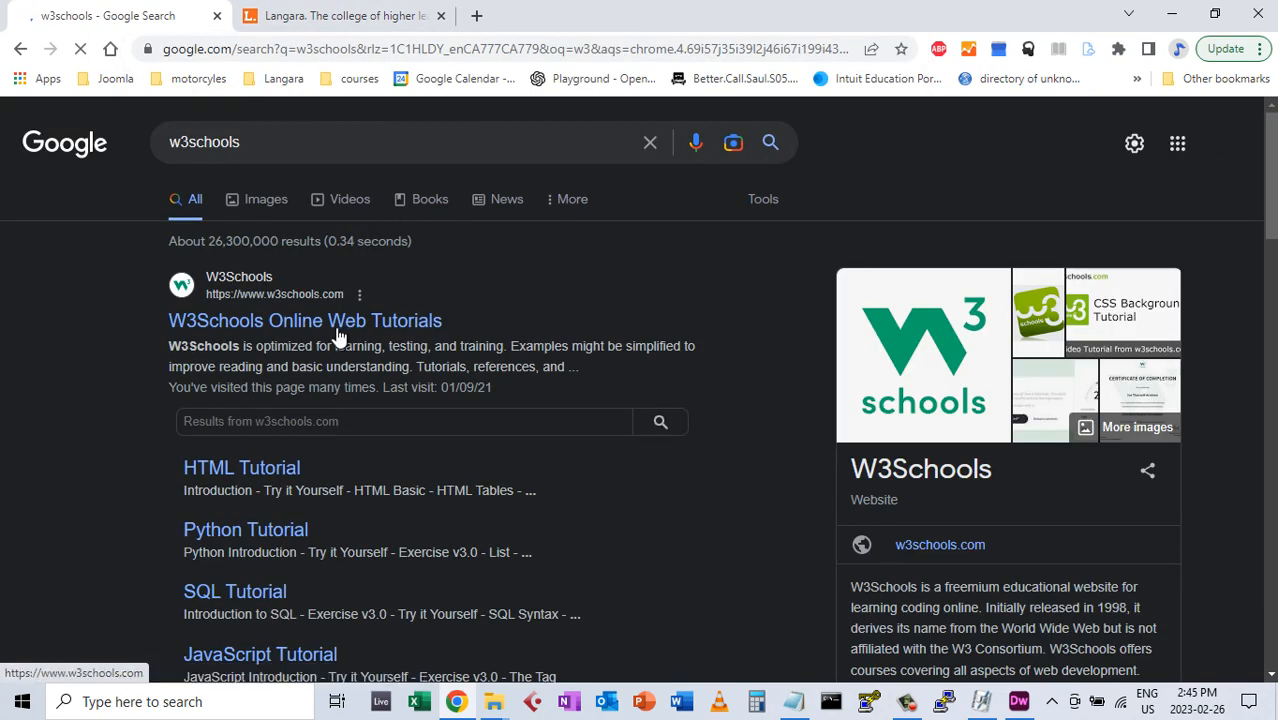
left_click(283, 321)
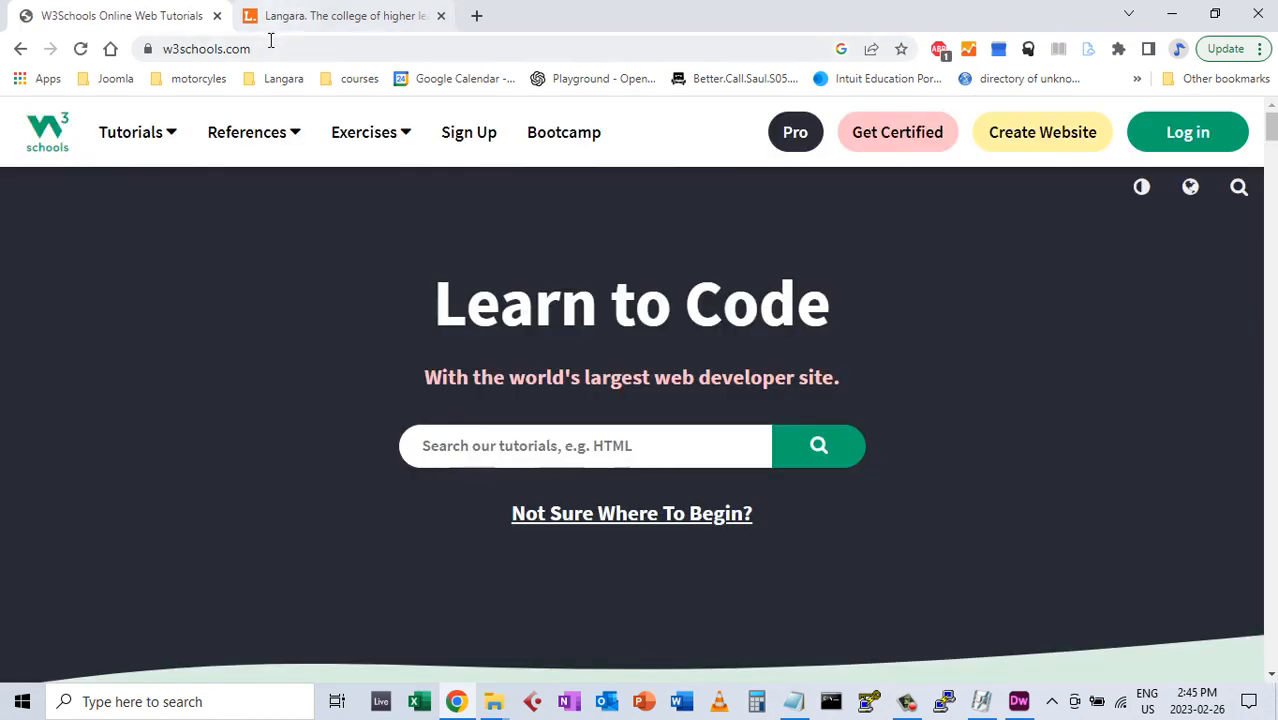
left_click(384, 50)
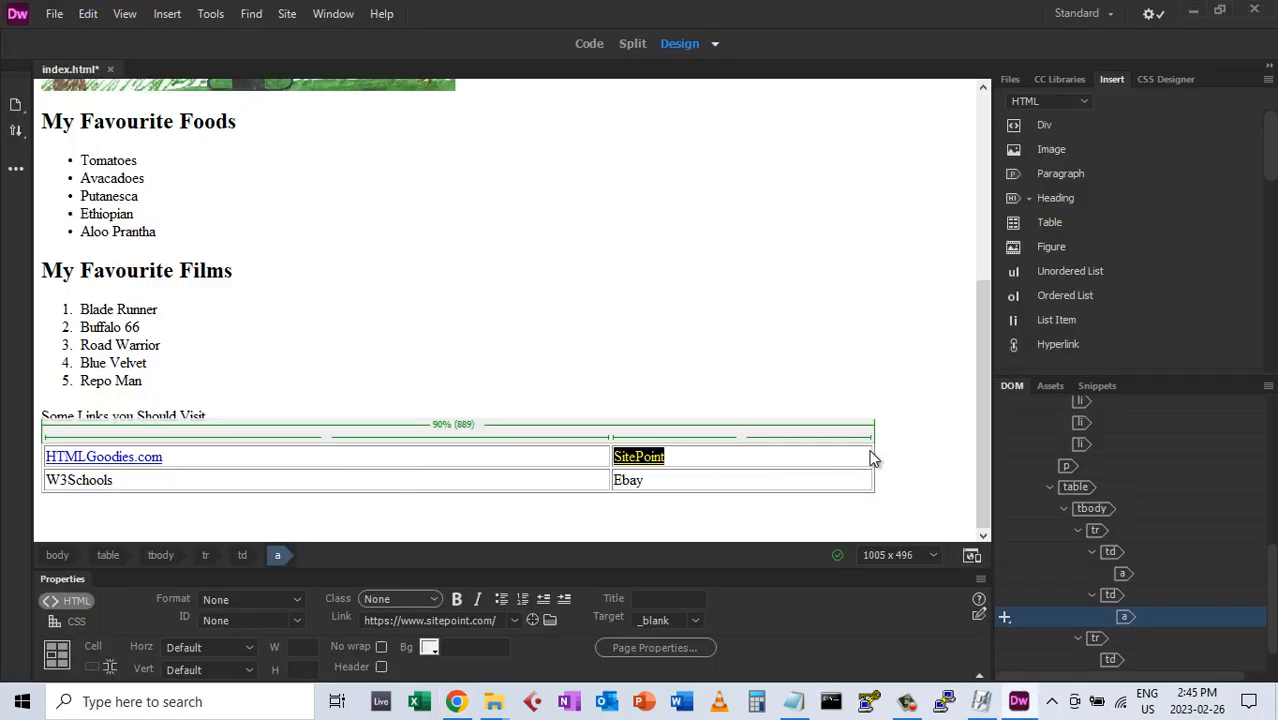
left_click(1018, 703)
double_click(85, 480)
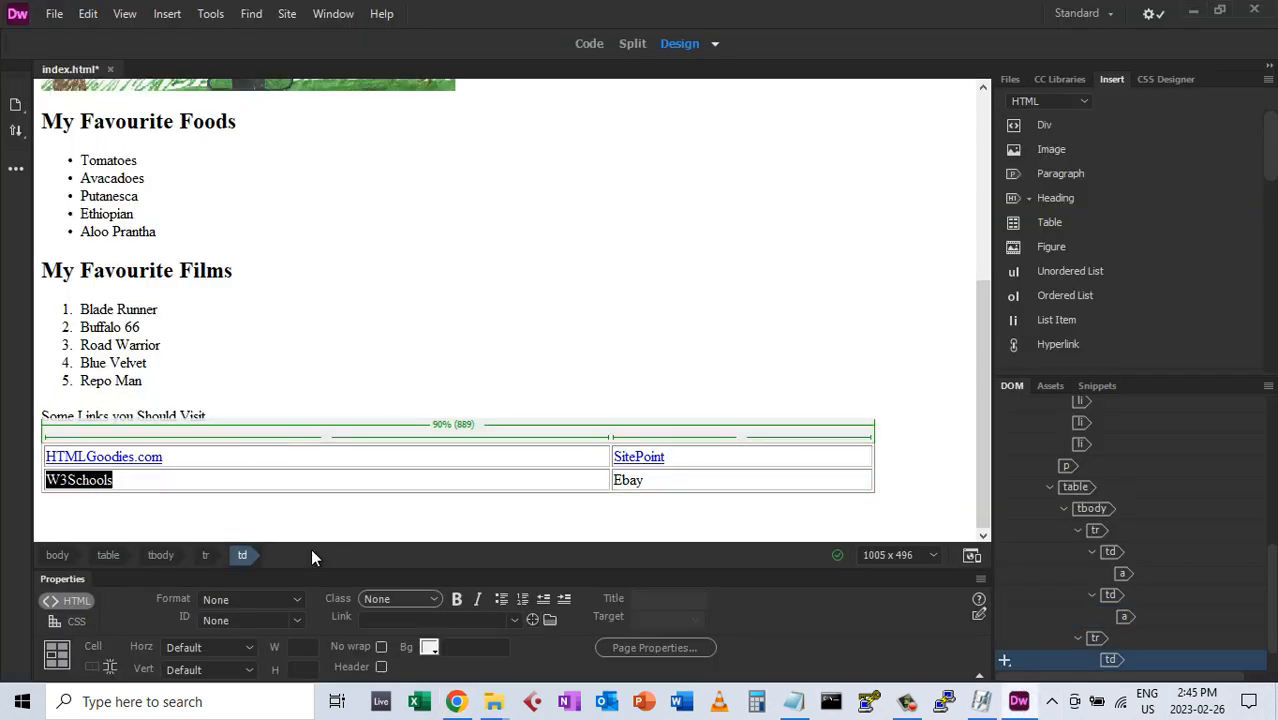
right_click(456, 617)
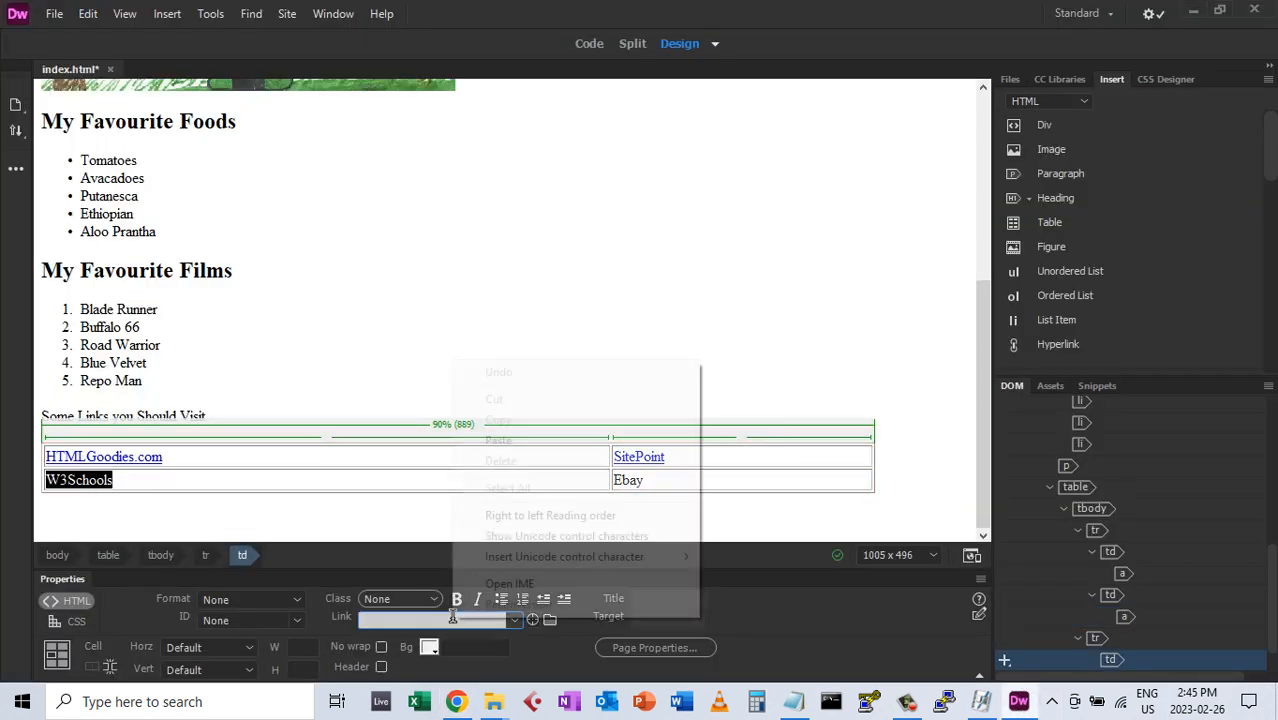
left_click(500, 440)
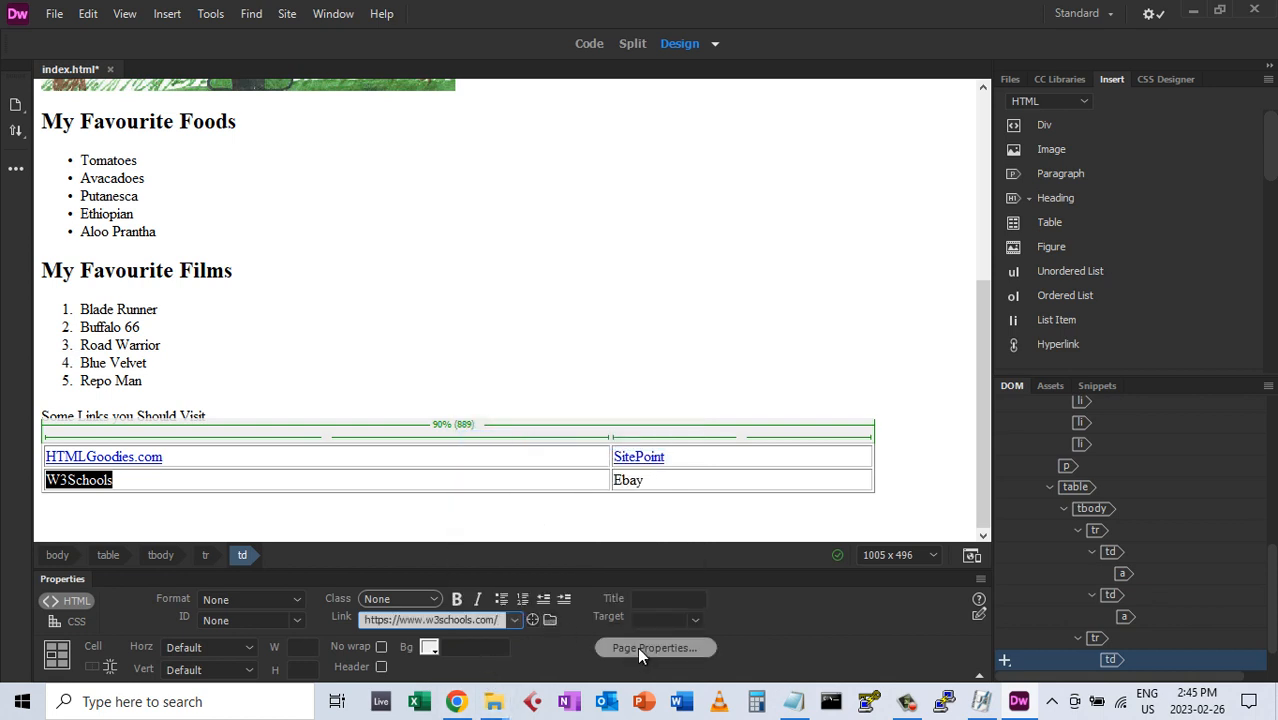
left_click(695, 619)
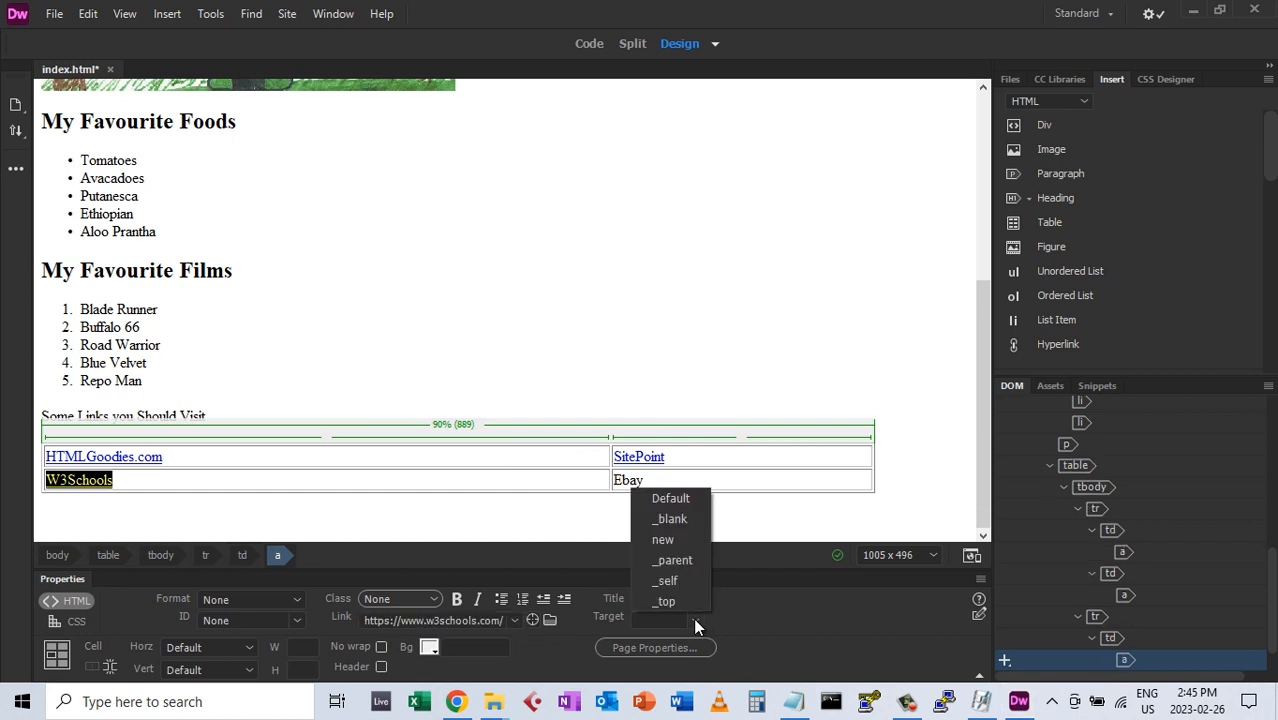
left_click(661, 518)
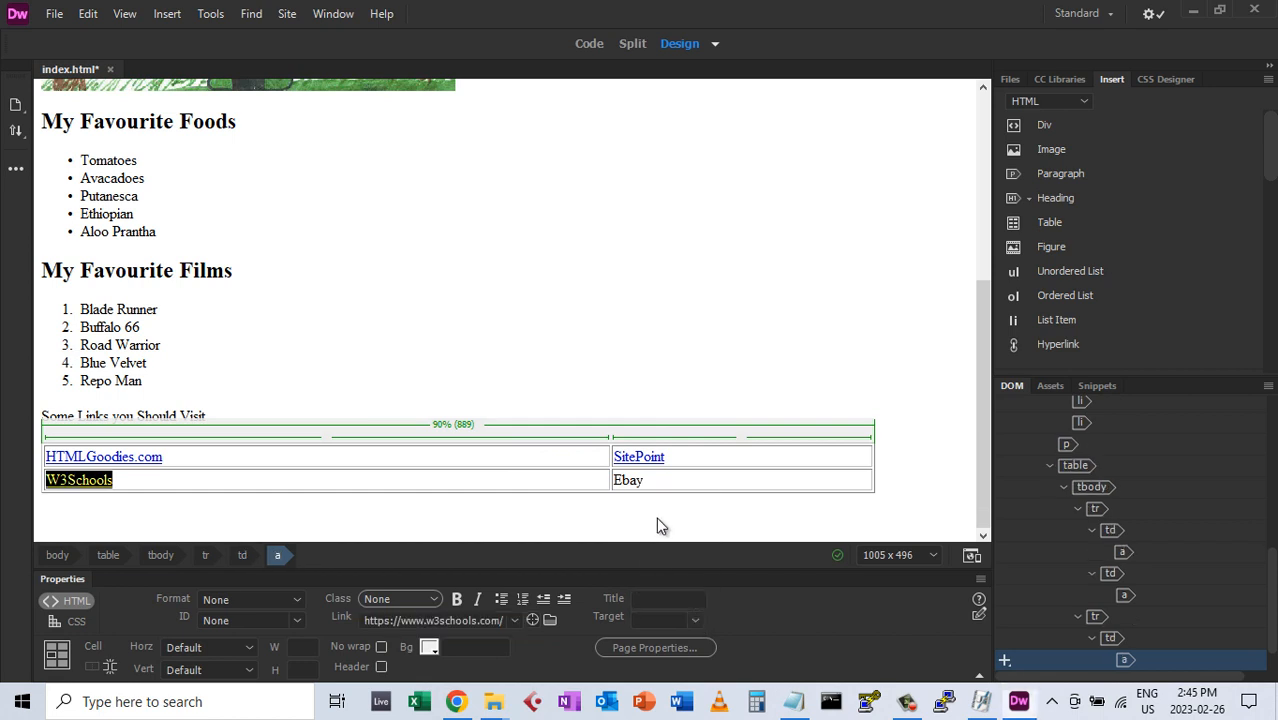
Load the eBay home page in Chrome and copy its ebay.com address
left_click(456, 701)
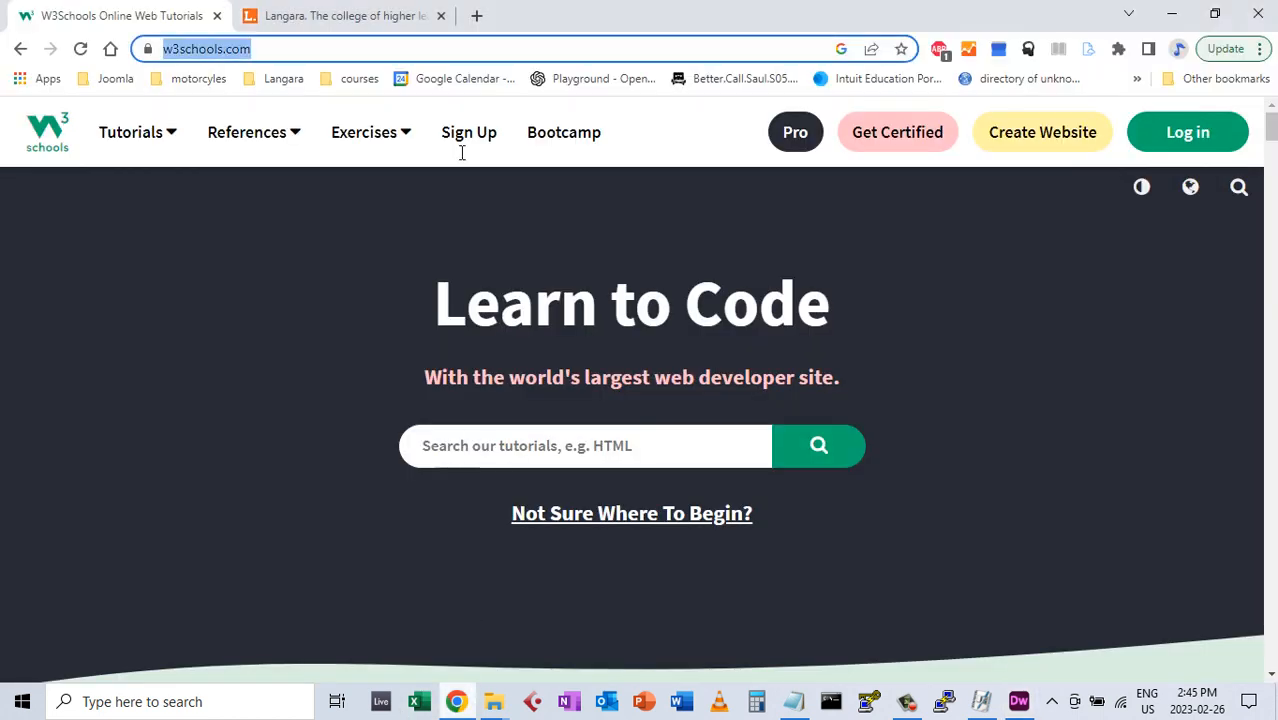
type("eb")
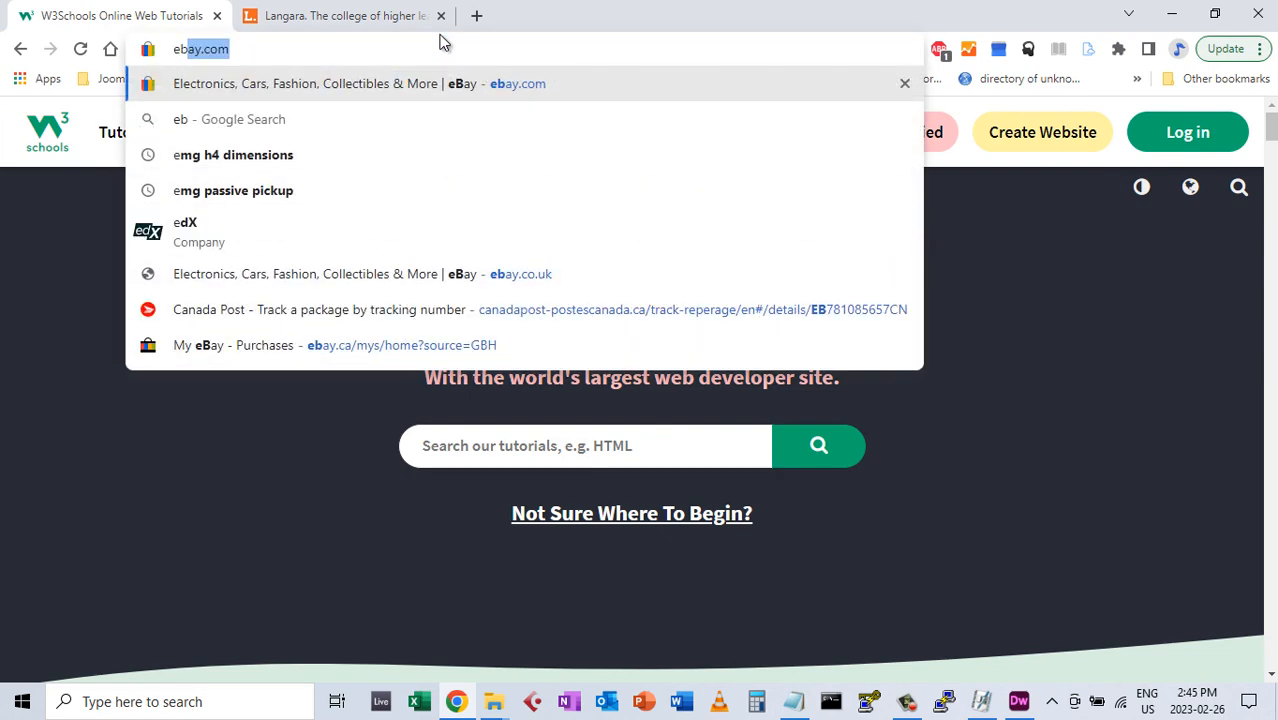
key("Return")
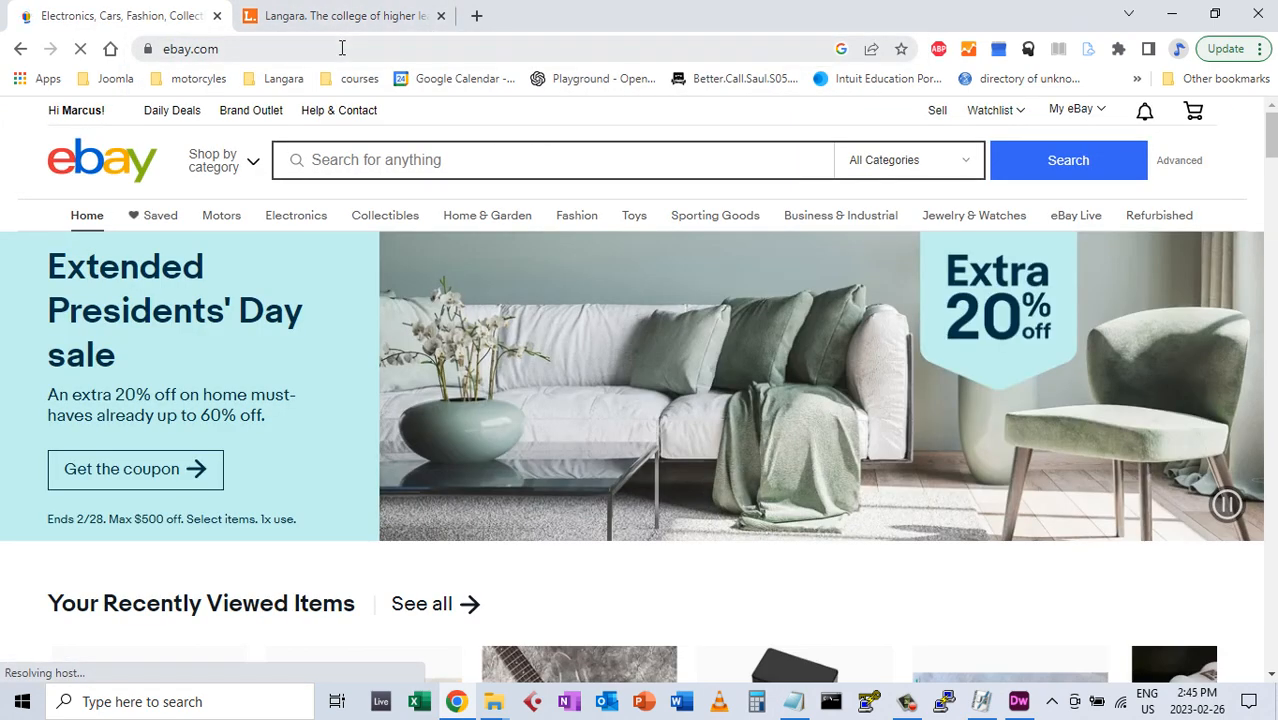
left_click(325, 47)
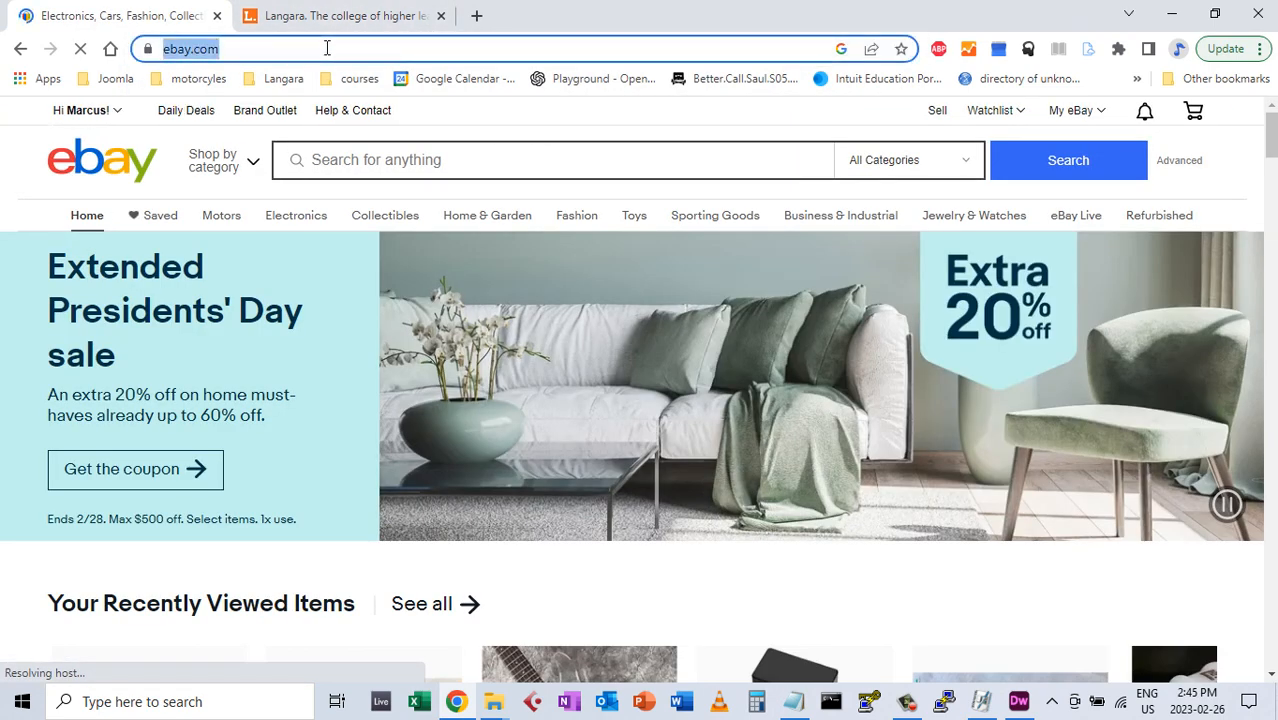
right_click(205, 45)
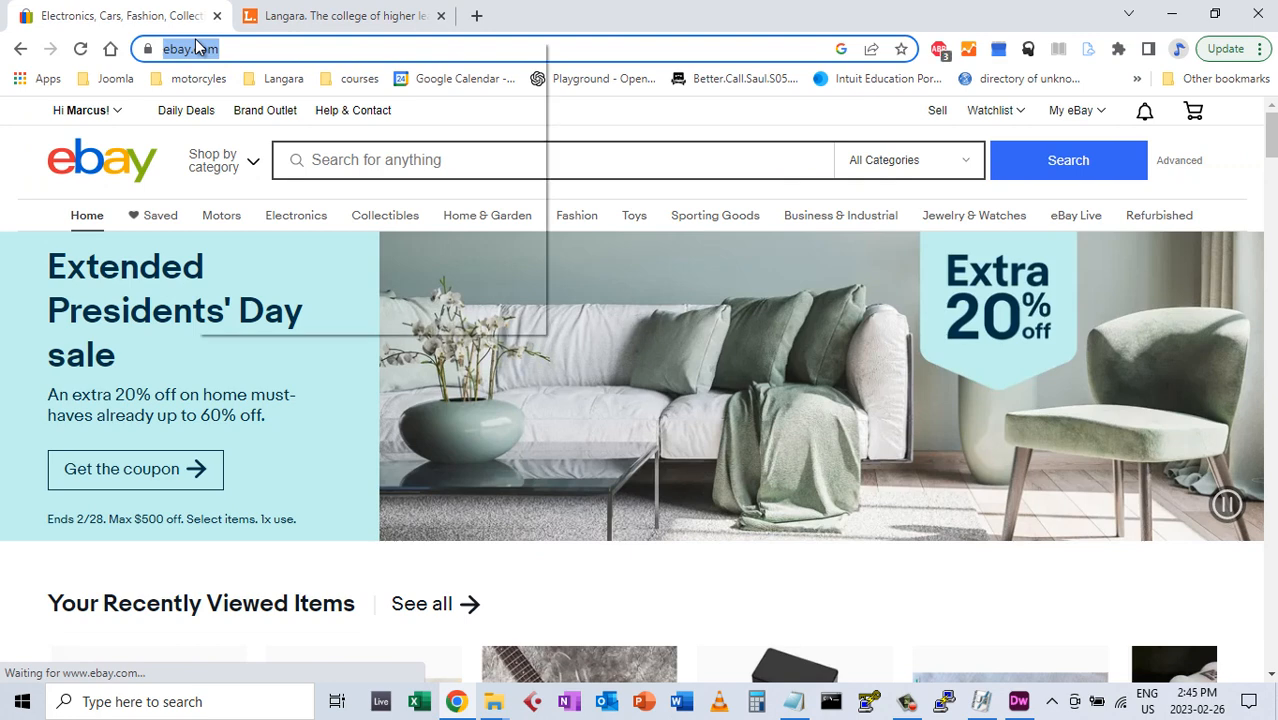
left_click(250, 171)
key("alt+Tab")
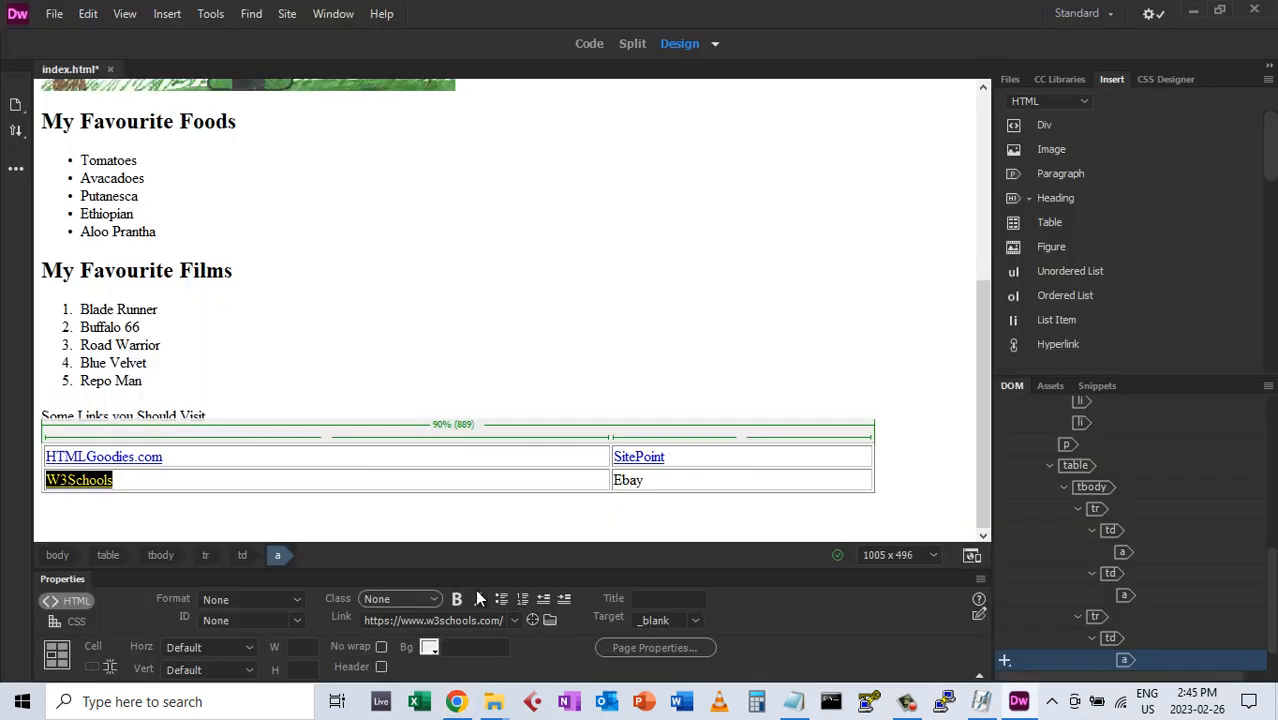
left_click(622, 480)
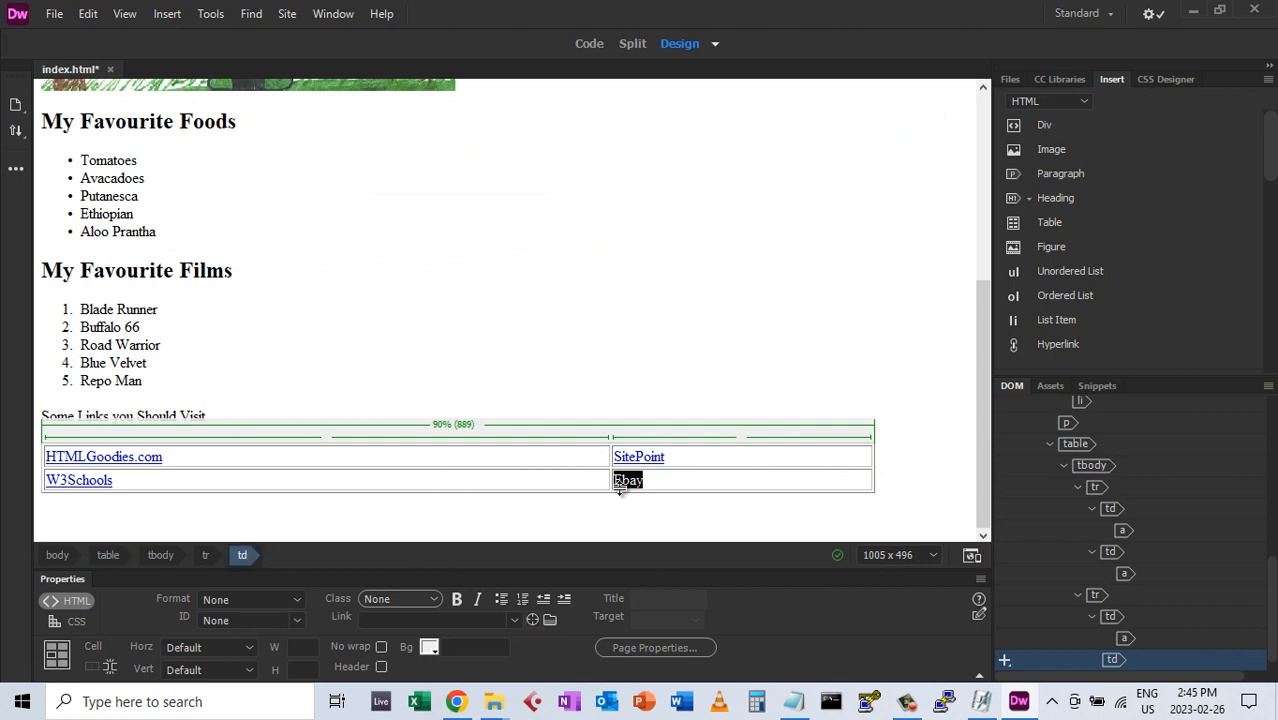
double_click(628, 480)
left_click(455, 619)
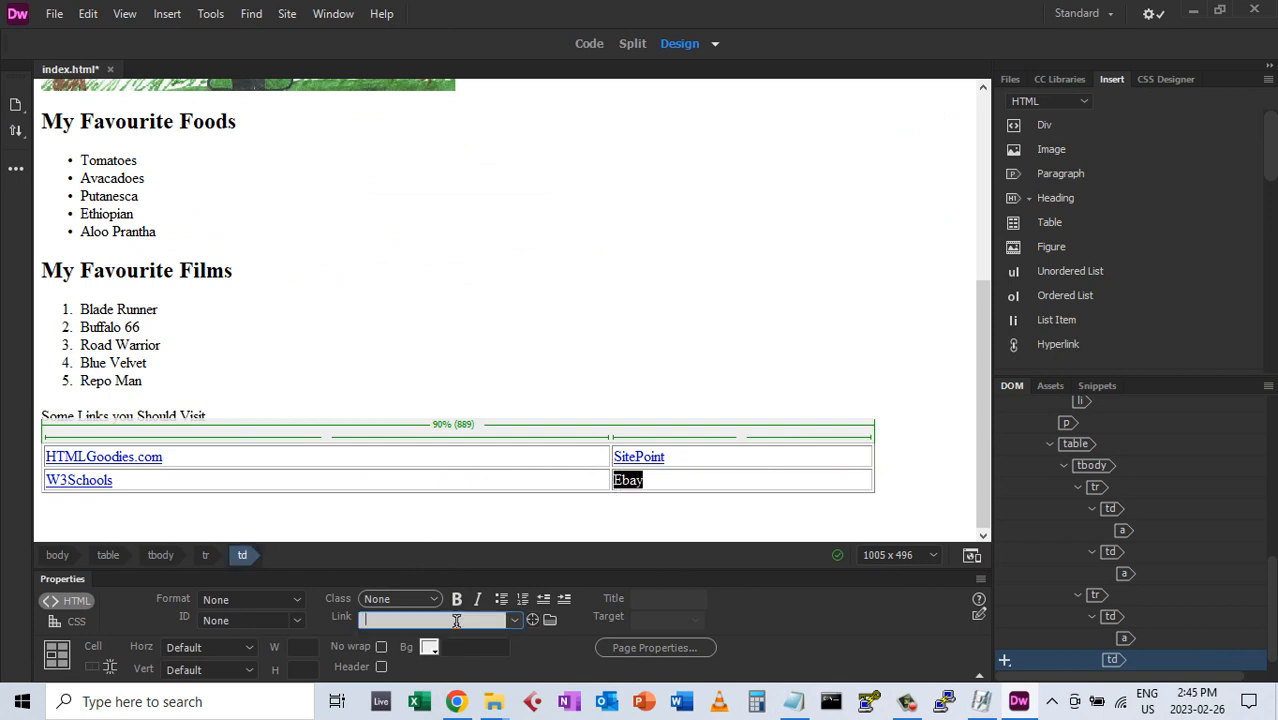
right_click(455, 620)
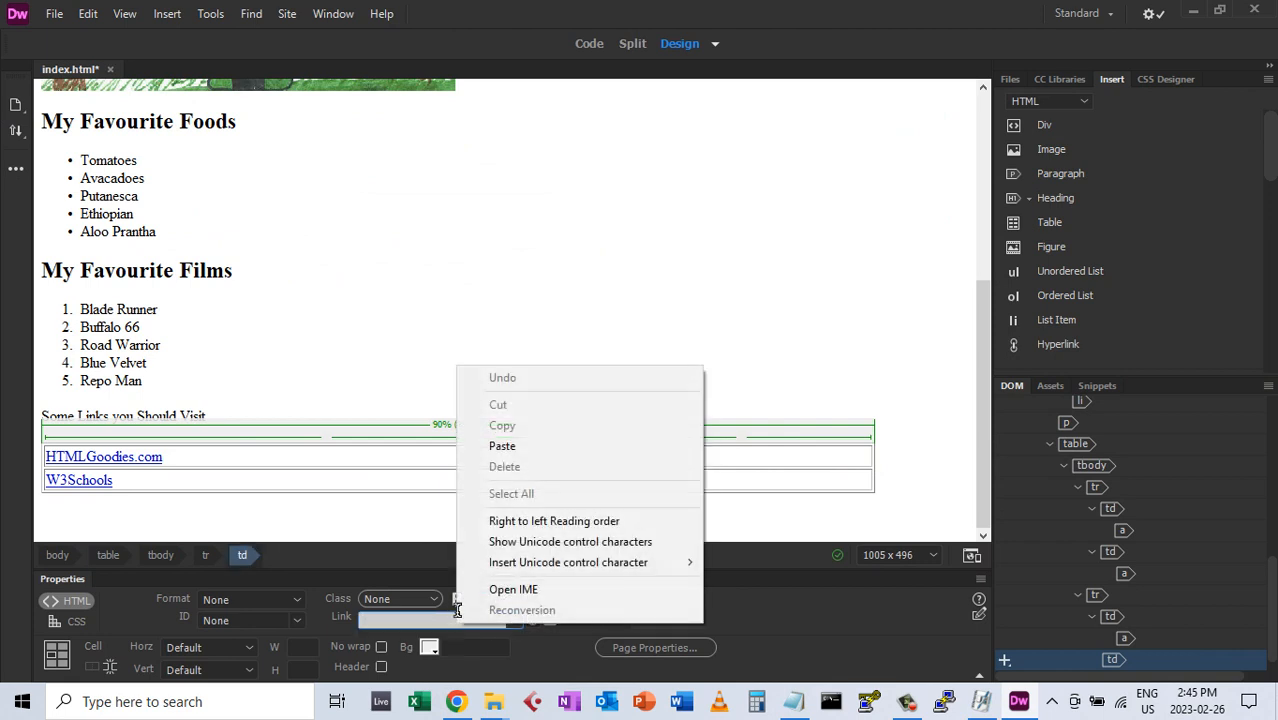
left_click(502, 446)
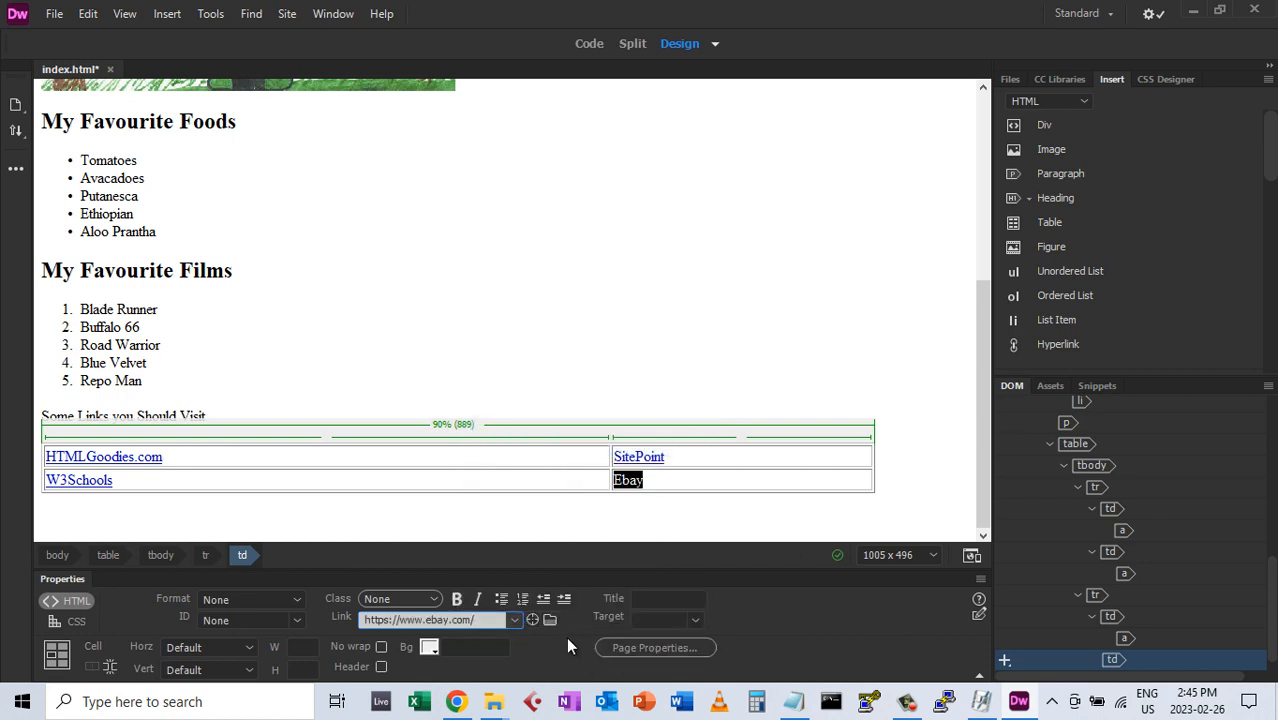
left_click(694, 619)
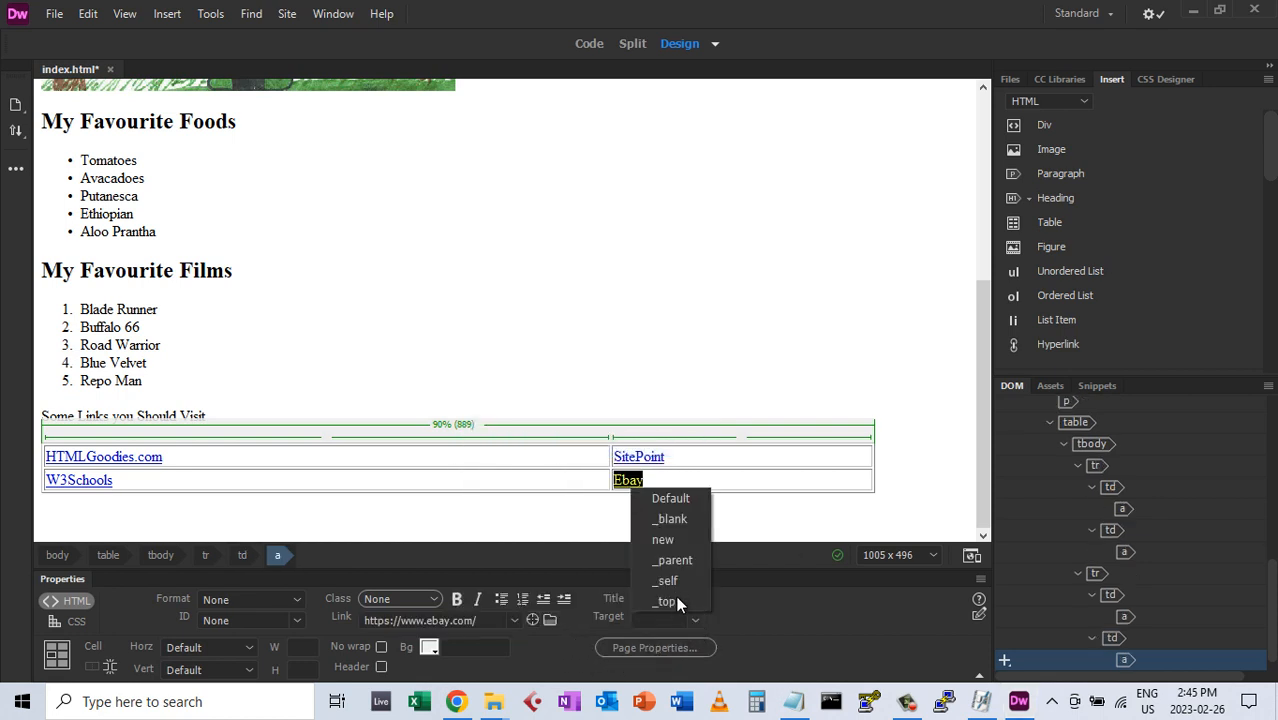
left_click(670, 518)
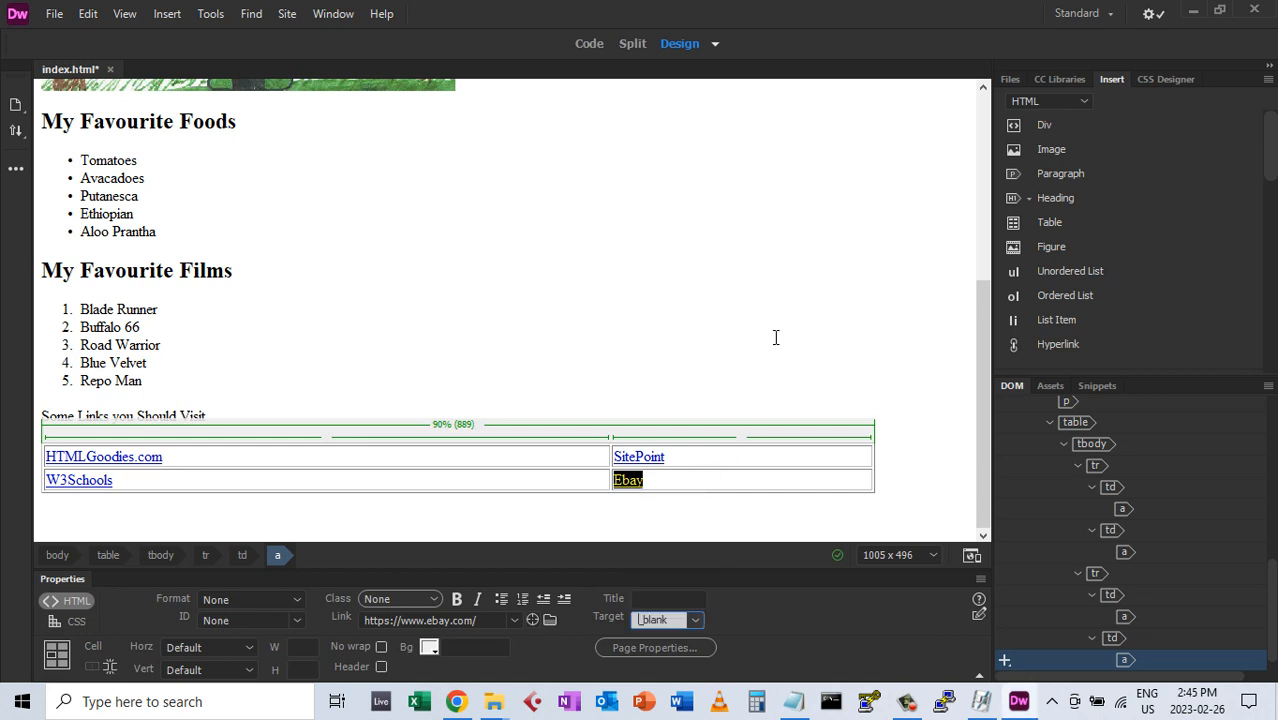
left_click(709, 477)
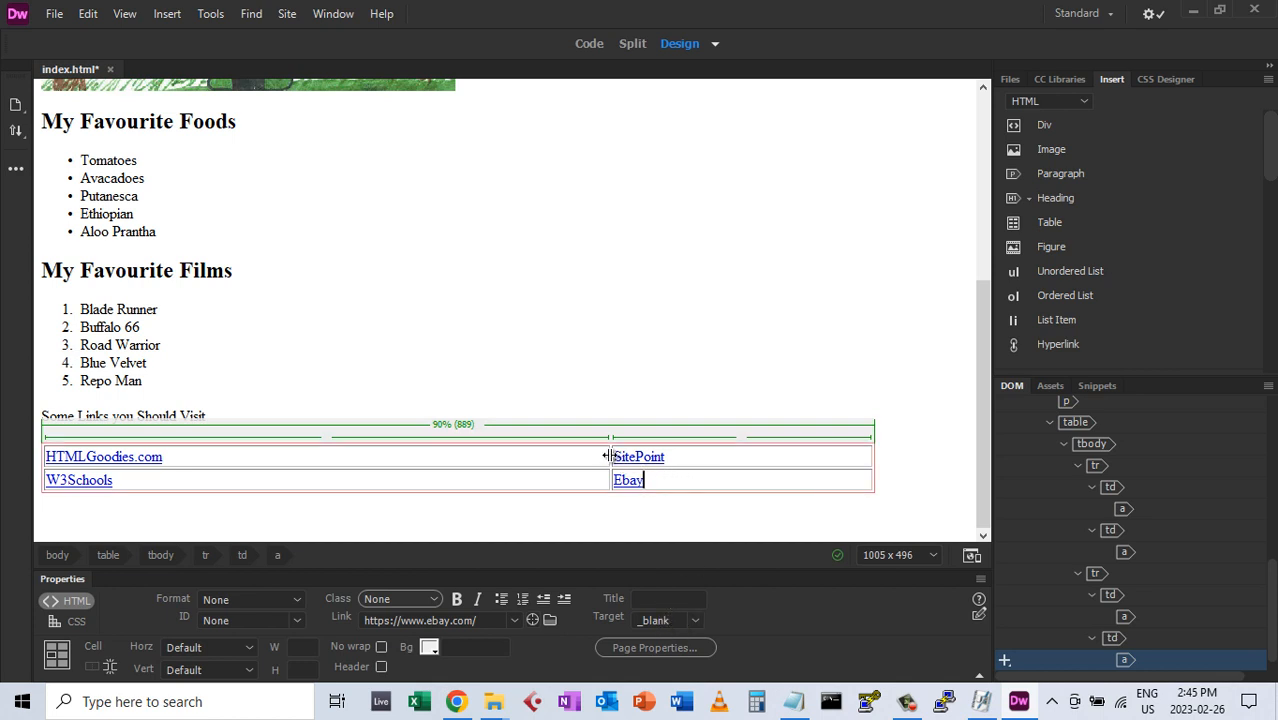
Drag the table's middle border until both columns read 50%, then check each cell's link
left_click_drag(608, 457, 450, 450)
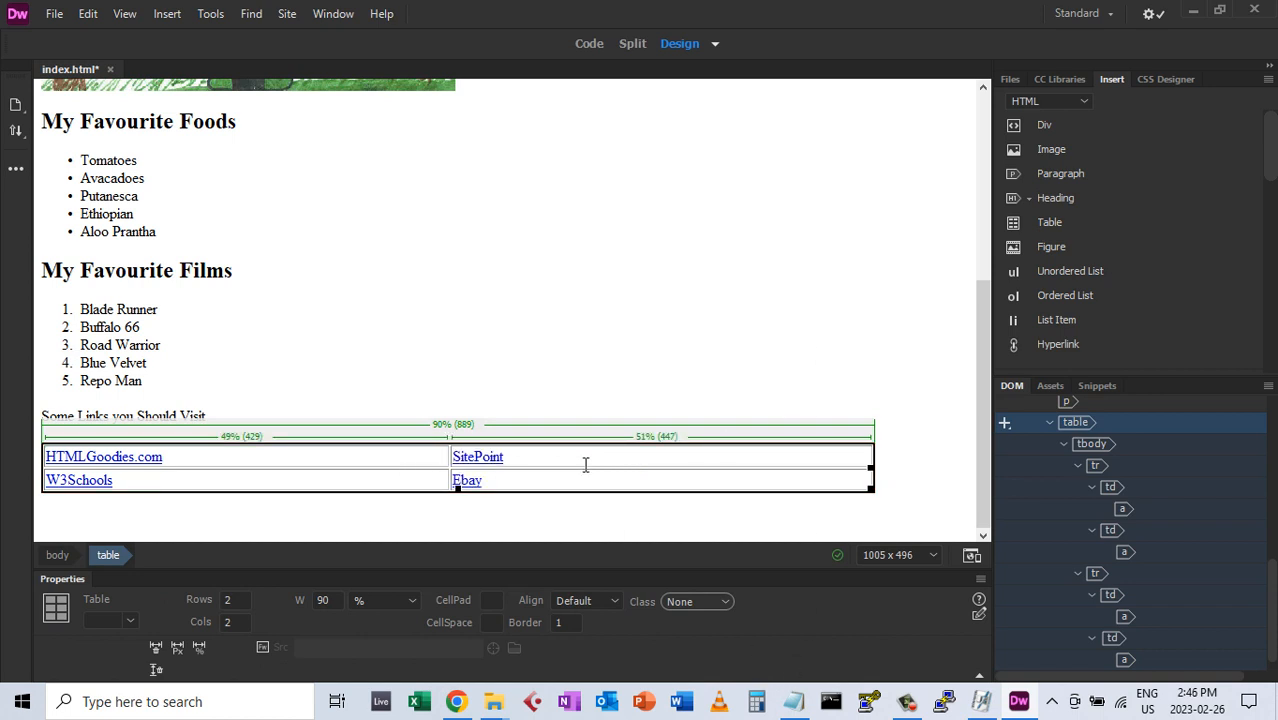
left_click_drag(449, 456, 458, 456)
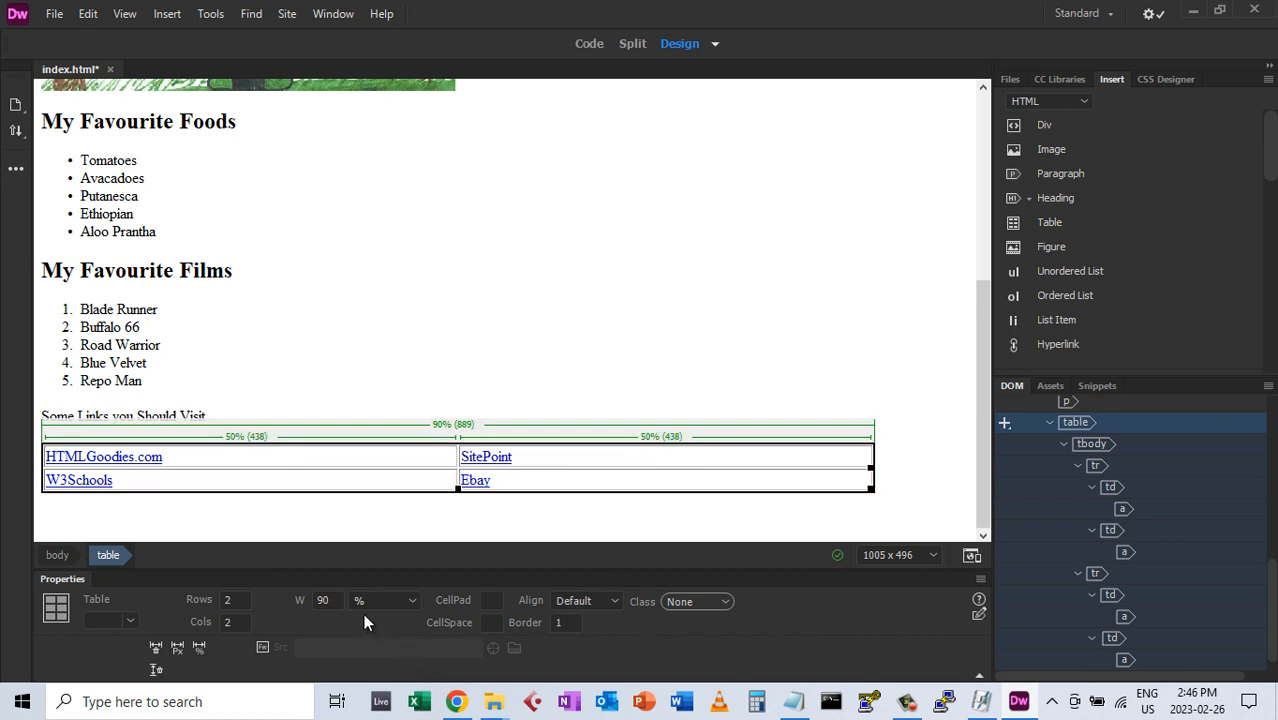
left_click(569, 458)
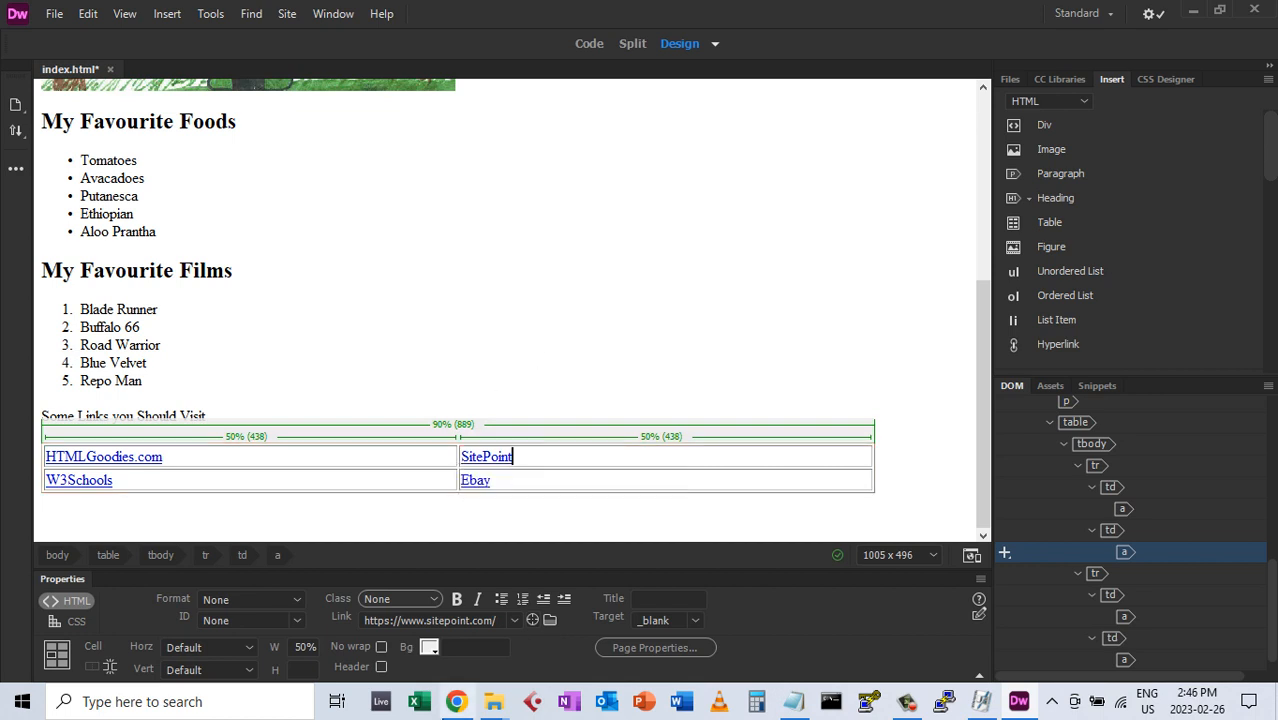
left_click(350, 463)
left_click(234, 481)
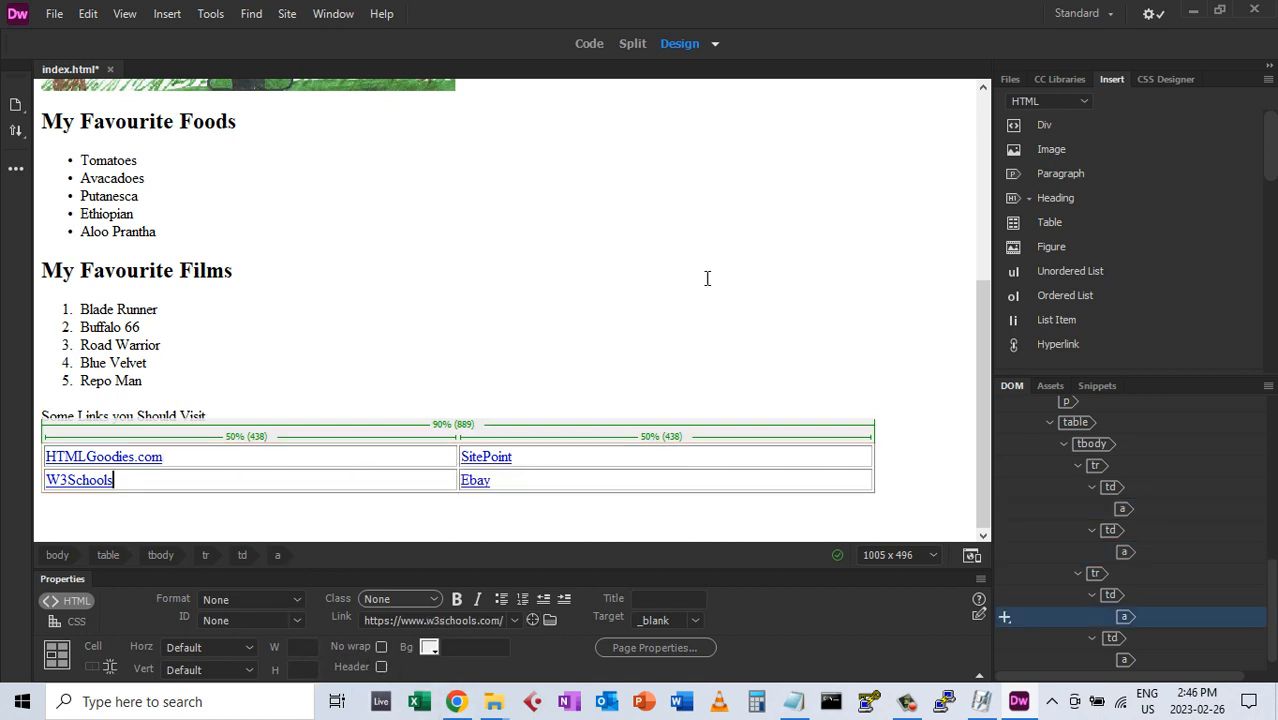
left_click(905, 484)
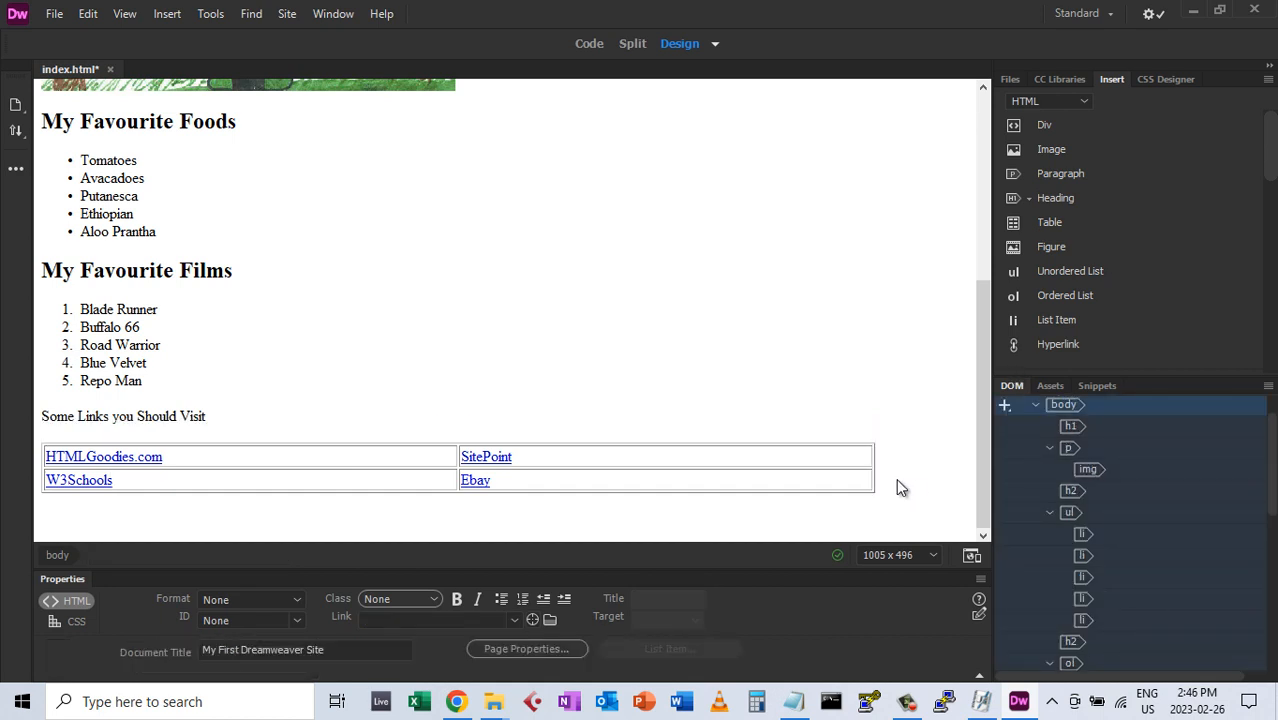
Make 'Some Links you Should Visit' a Heading 3 and type 'last updated by' plus the author's e-mail below the table
key("Return")
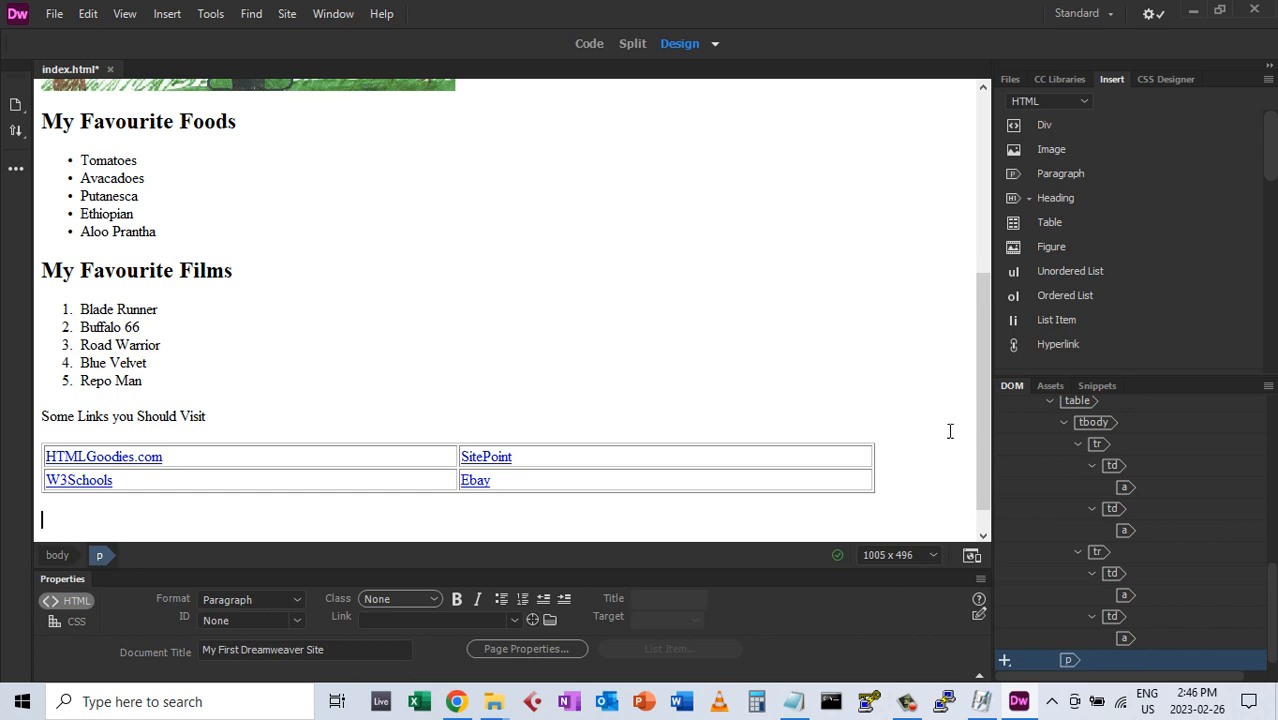
scroll(977, 419, "down", 1)
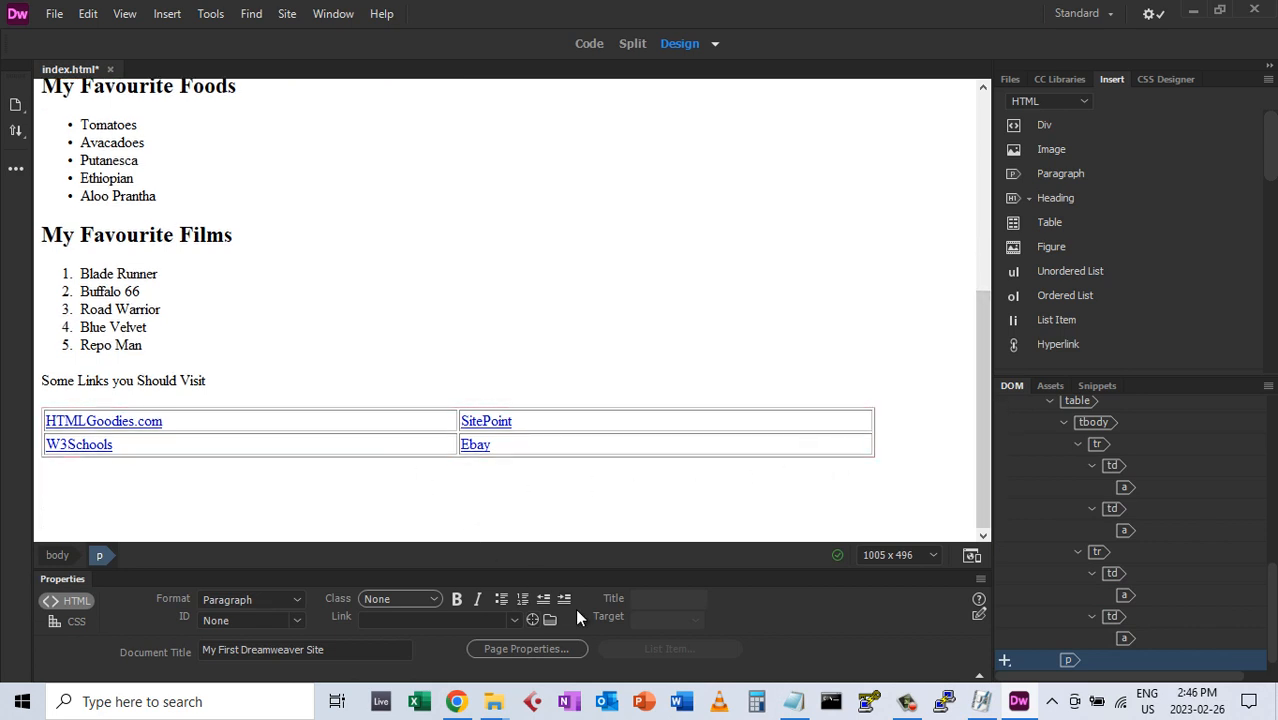
left_click(138, 382)
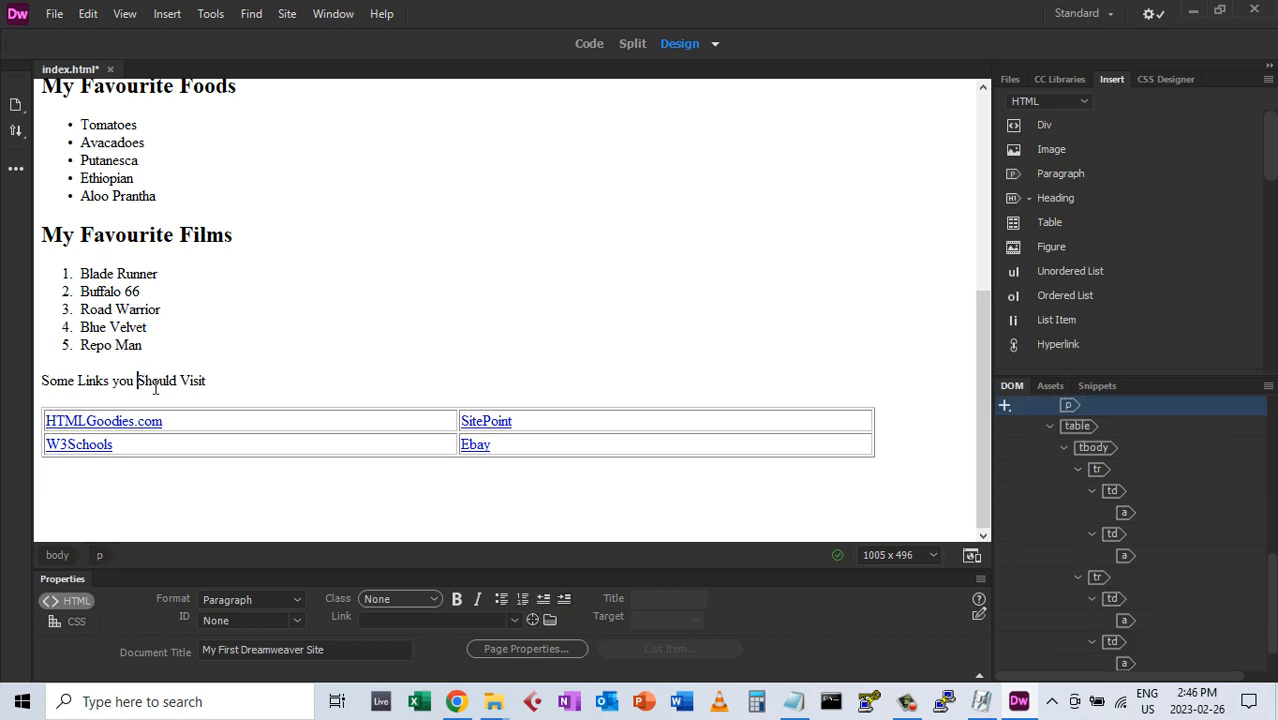
left_click(297, 600)
left_click(238, 496)
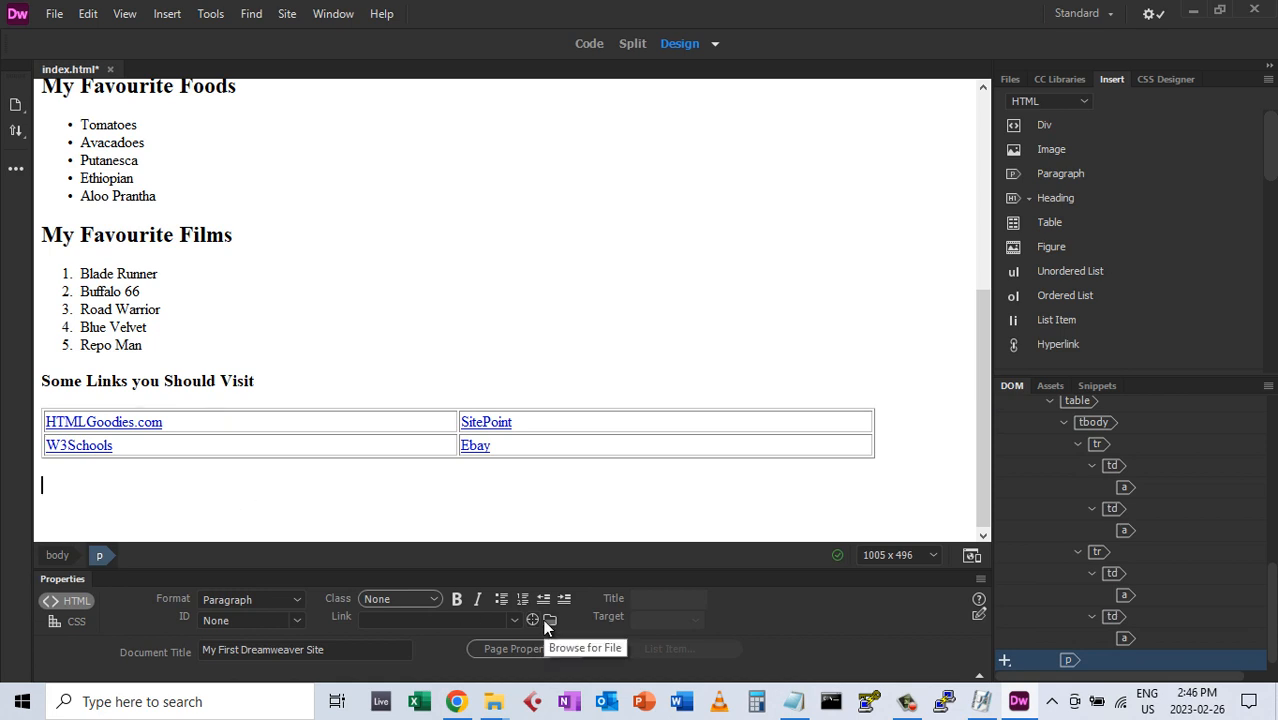
type("t up")
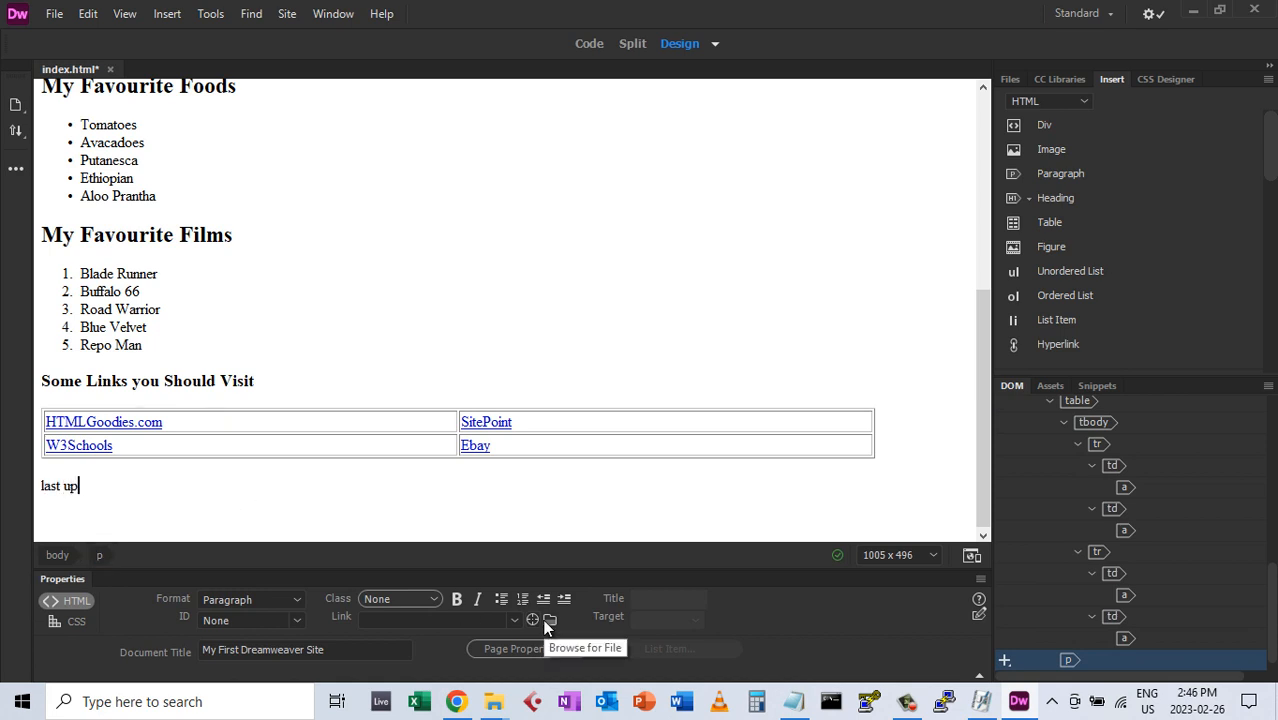
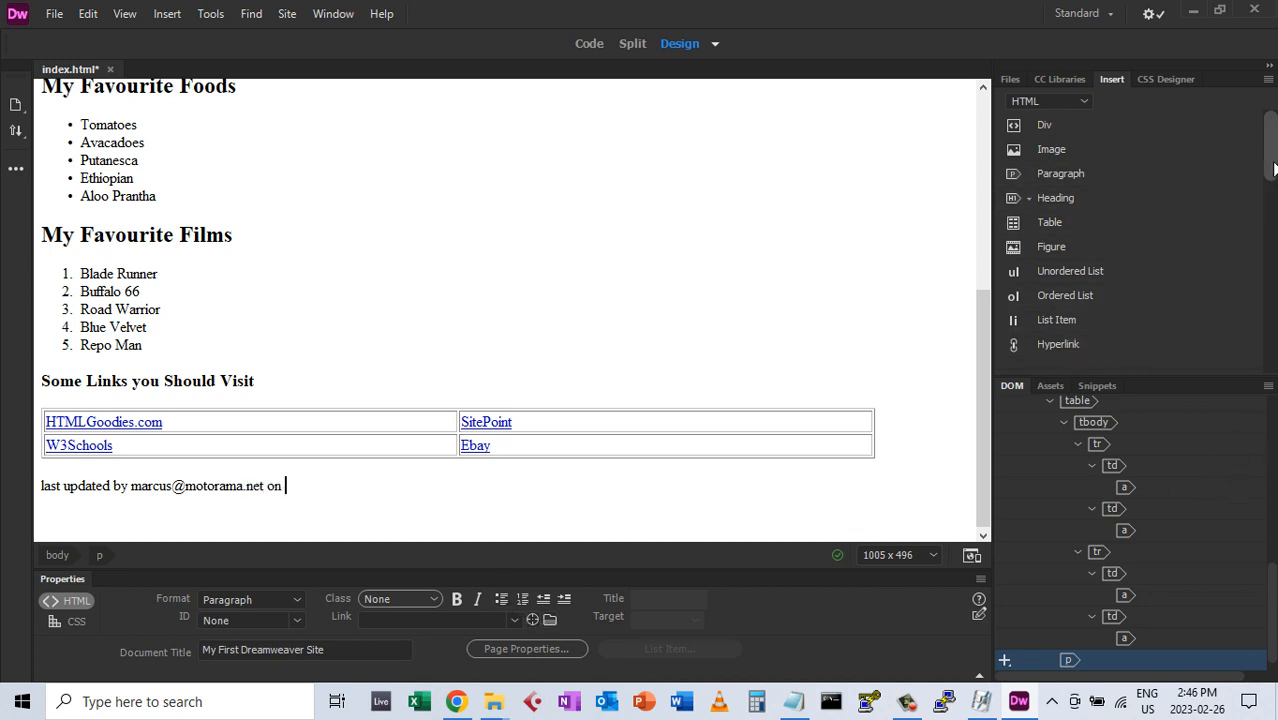
left_click_drag(1268, 160, 1268, 358)
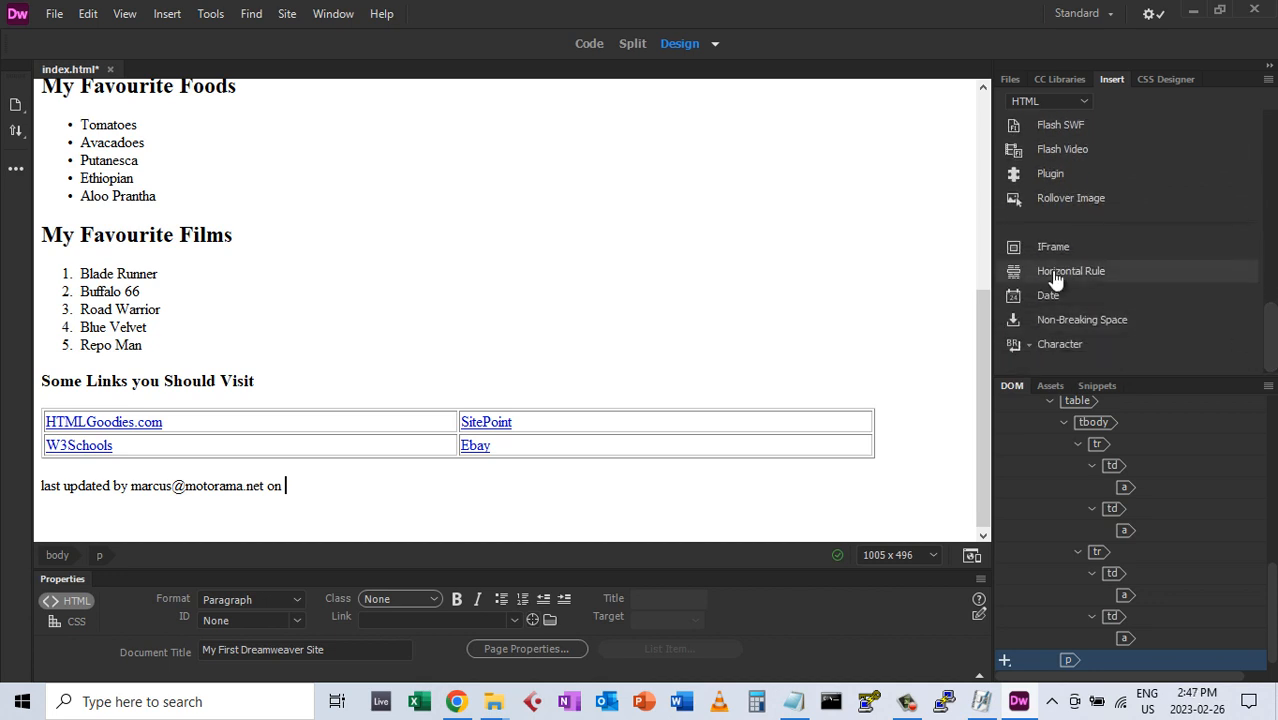
Insert the date in 'Thursday, March 7, 1974' format with 22:18 time, updating on save
left_click(1014, 300)
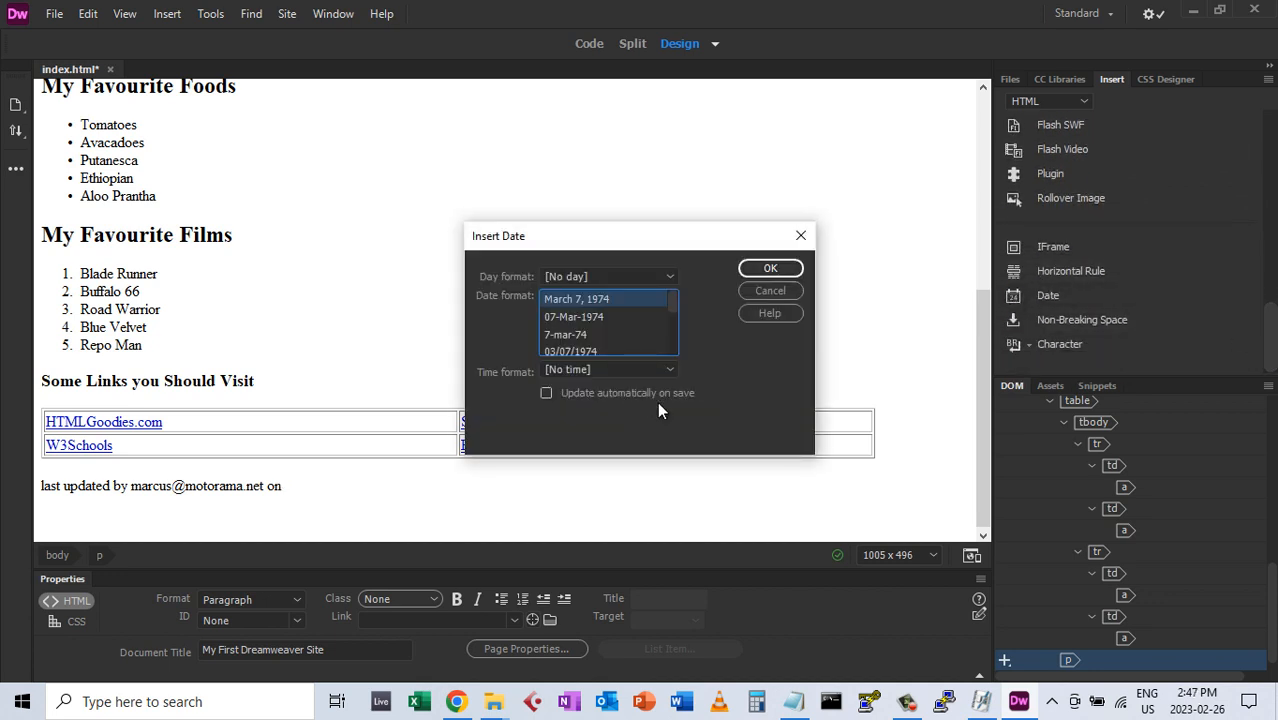
left_click(561, 275)
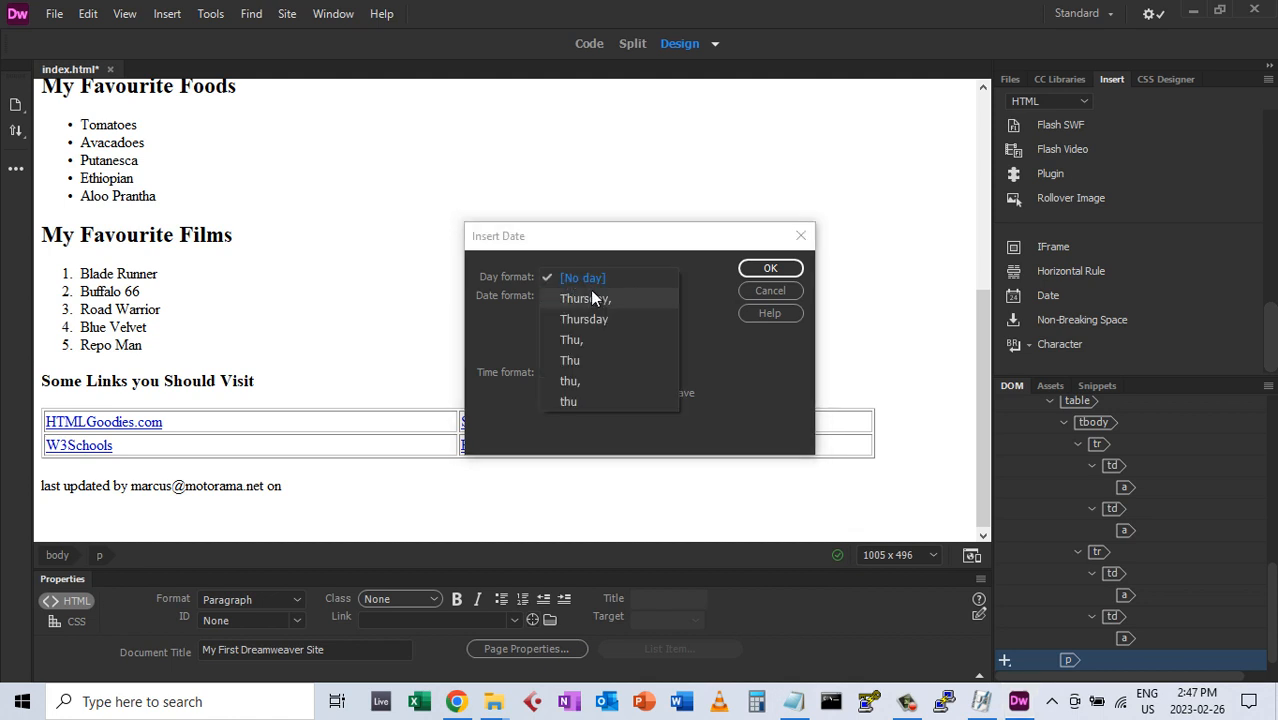
left_click(592, 290)
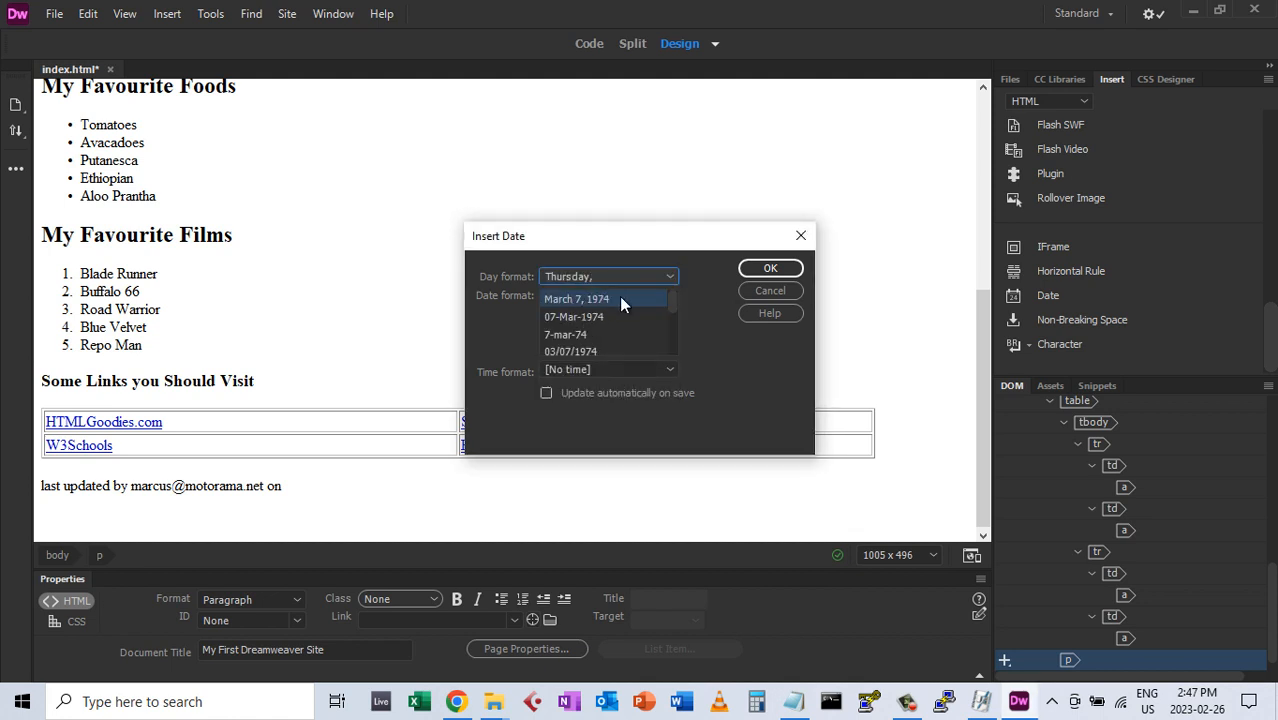
left_click(559, 372)
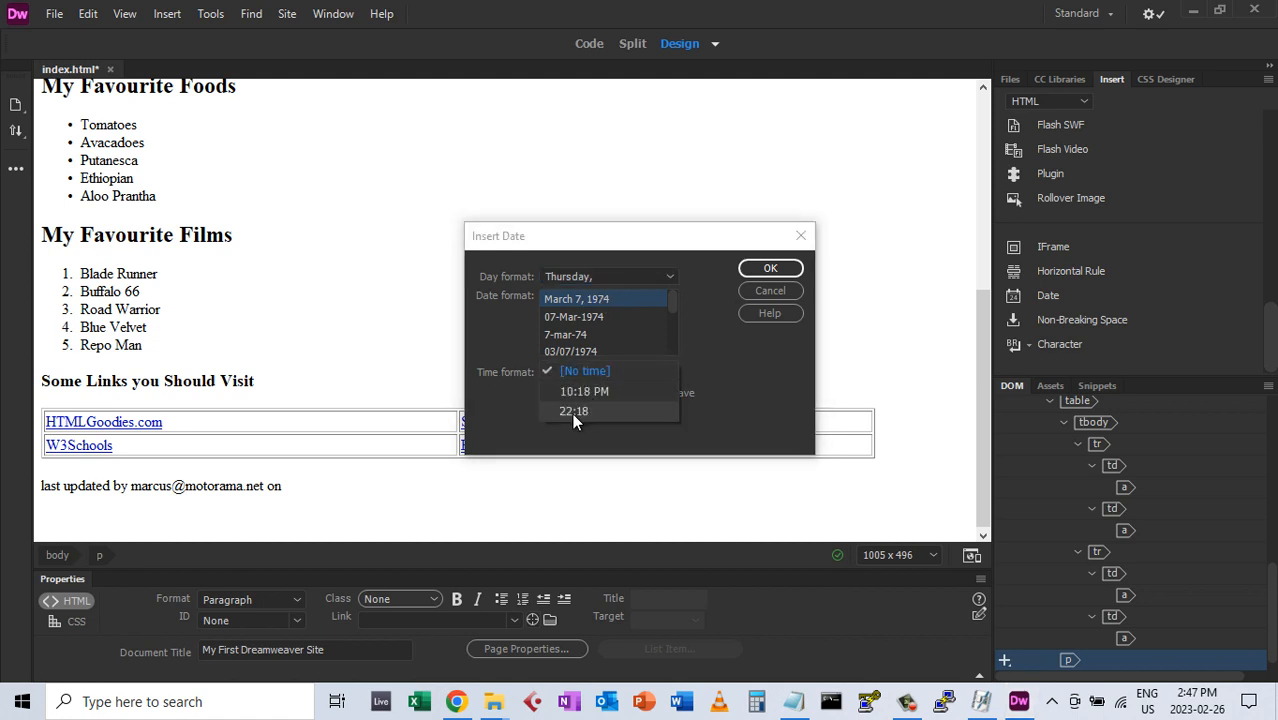
left_click(573, 411)
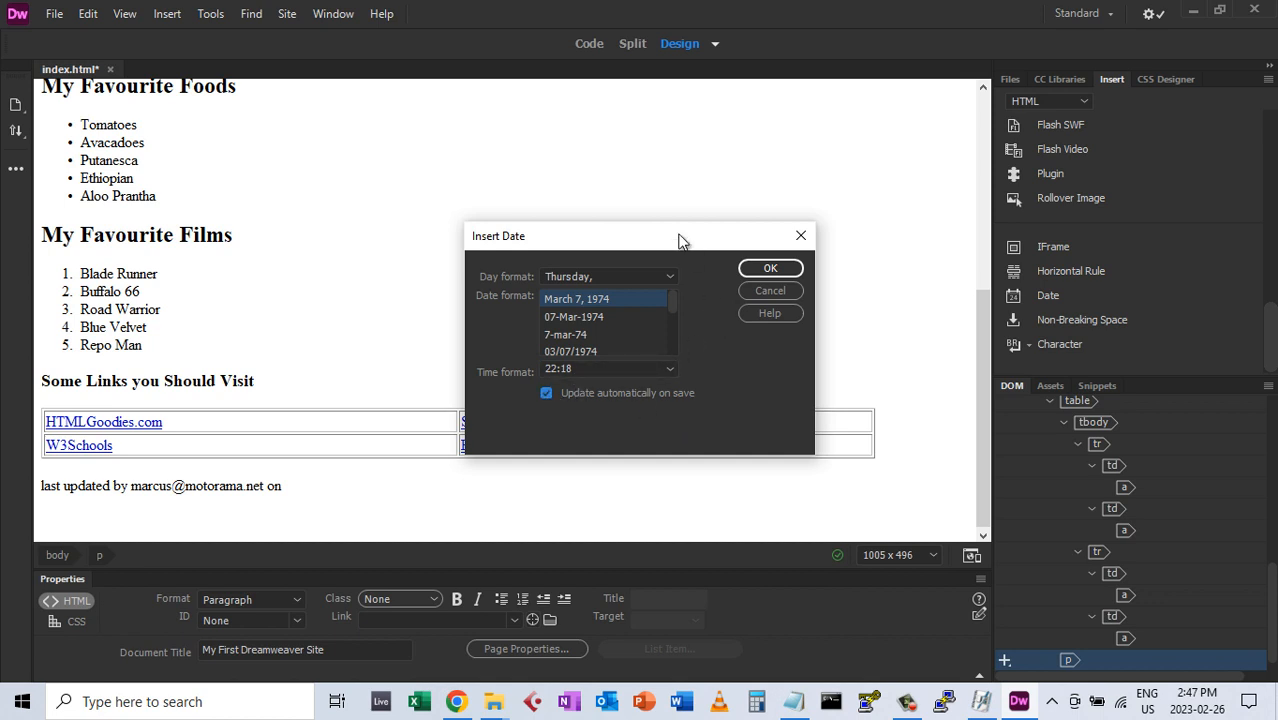
left_click_drag(679, 240, 692, 150)
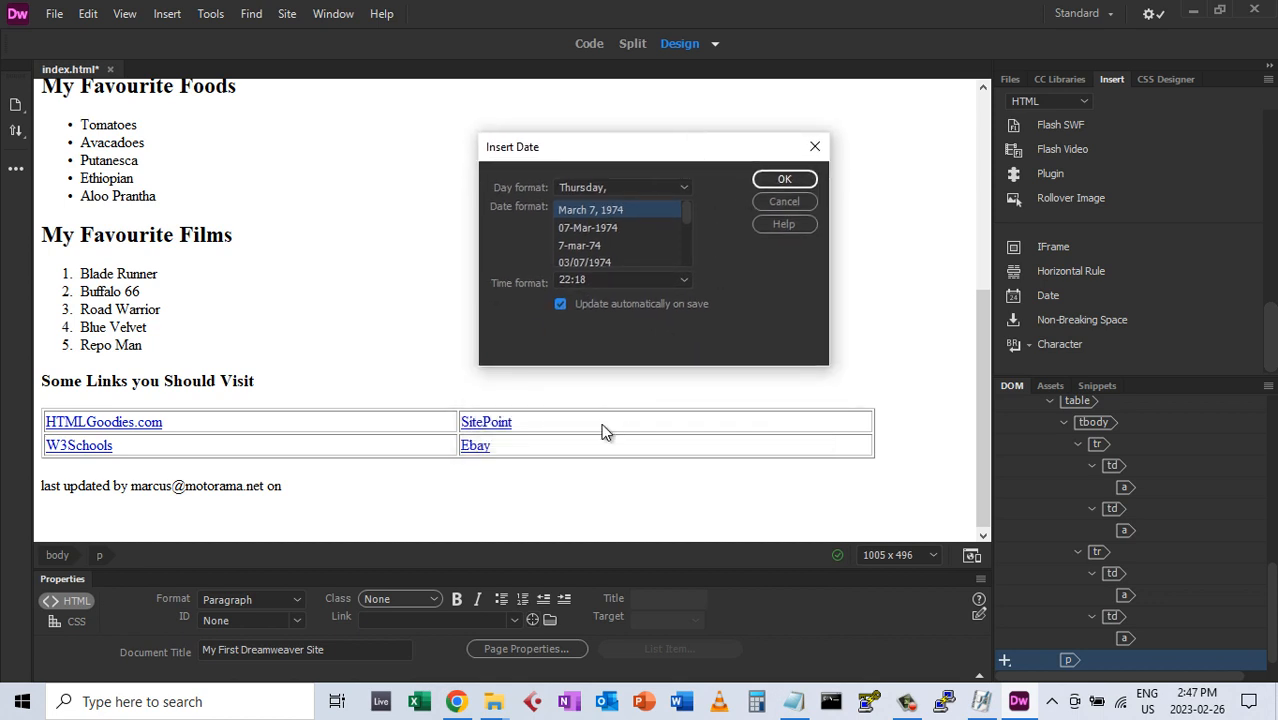
left_click(780, 181)
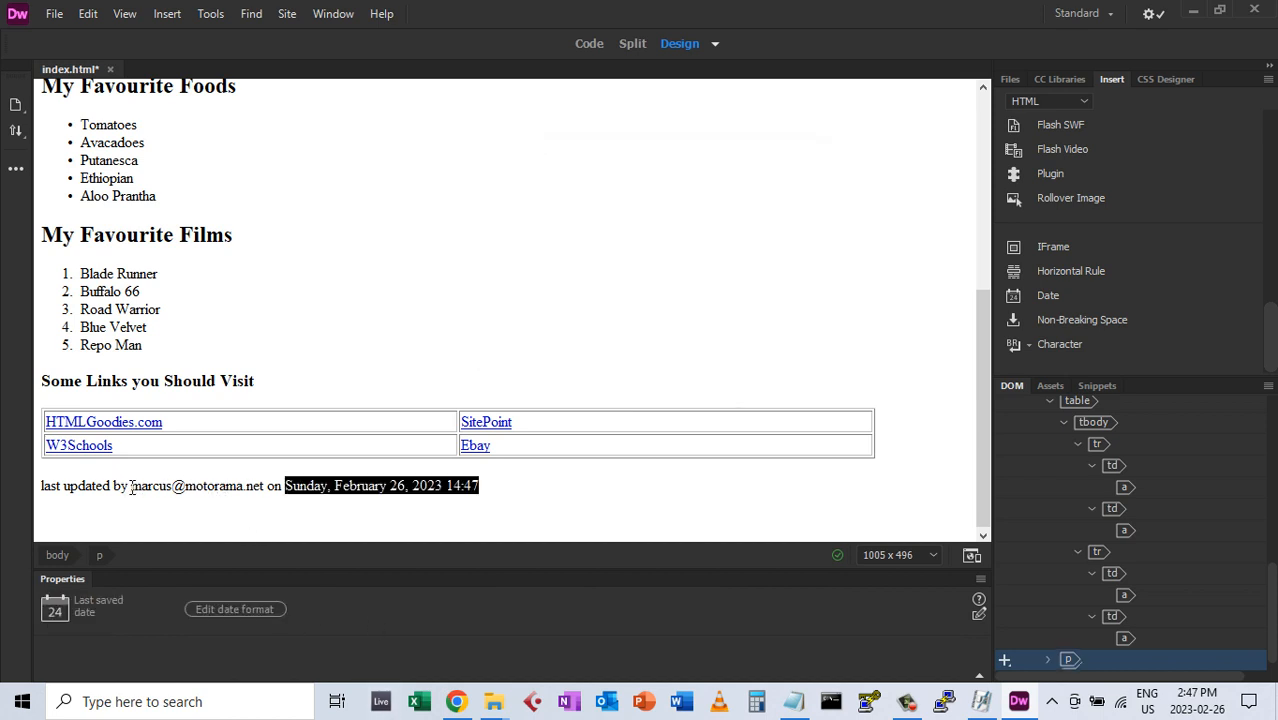
Turn the selected author's e-mail address in the last-updated line into an Email Link
left_click_drag(131, 487, 265, 497)
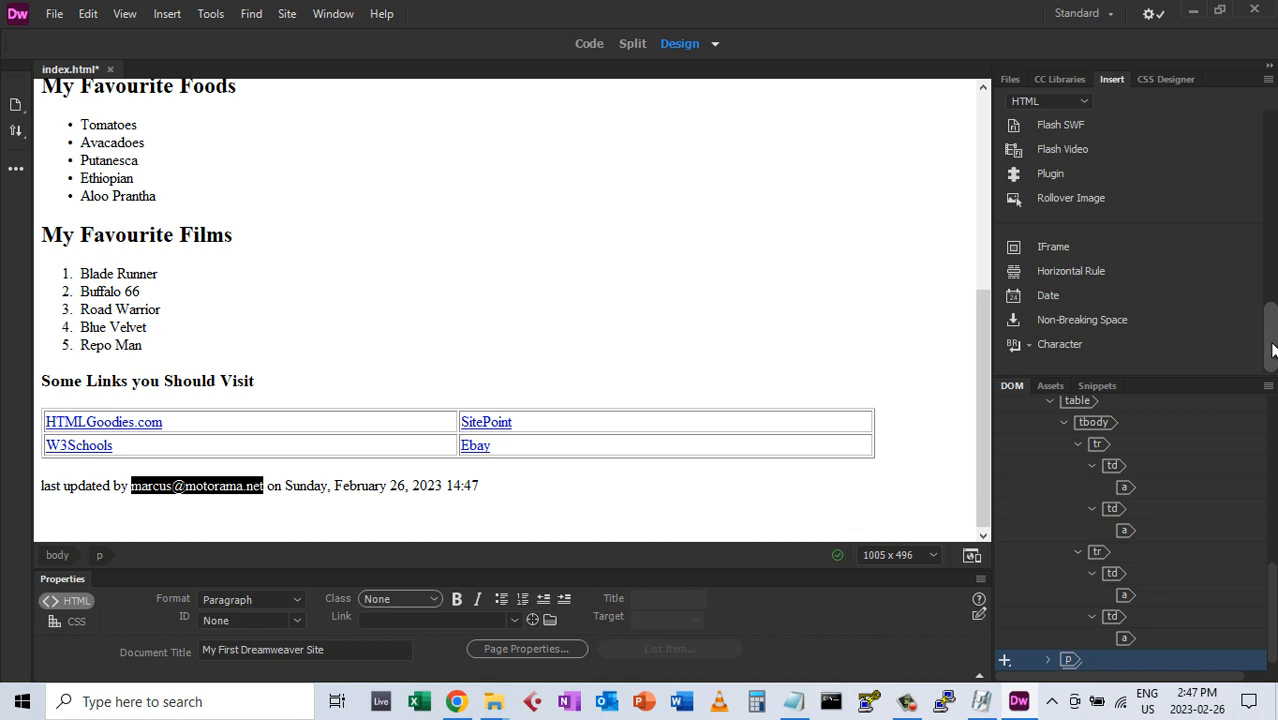
scroll(1268, 340, "up", 2)
scroll(1270, 340, "down", 2)
scroll(1272, 330, "up", 2)
scroll(1272, 323, "up", 2)
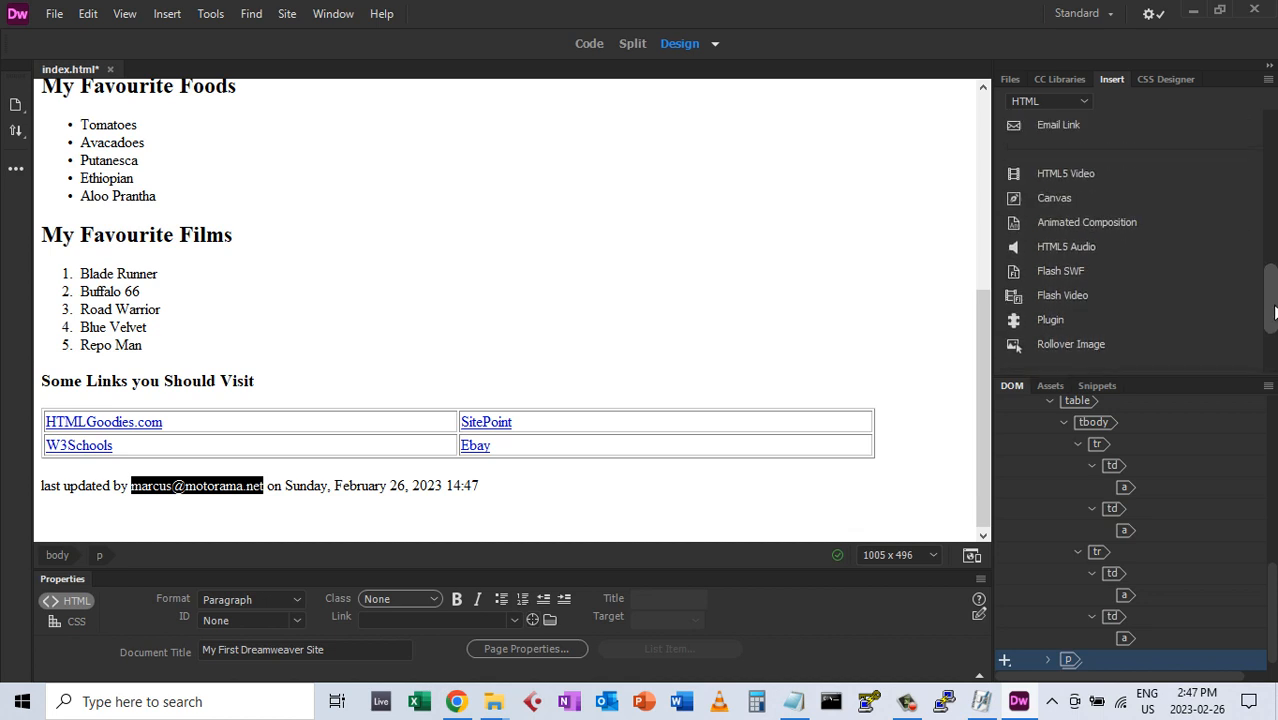
left_click(1066, 150)
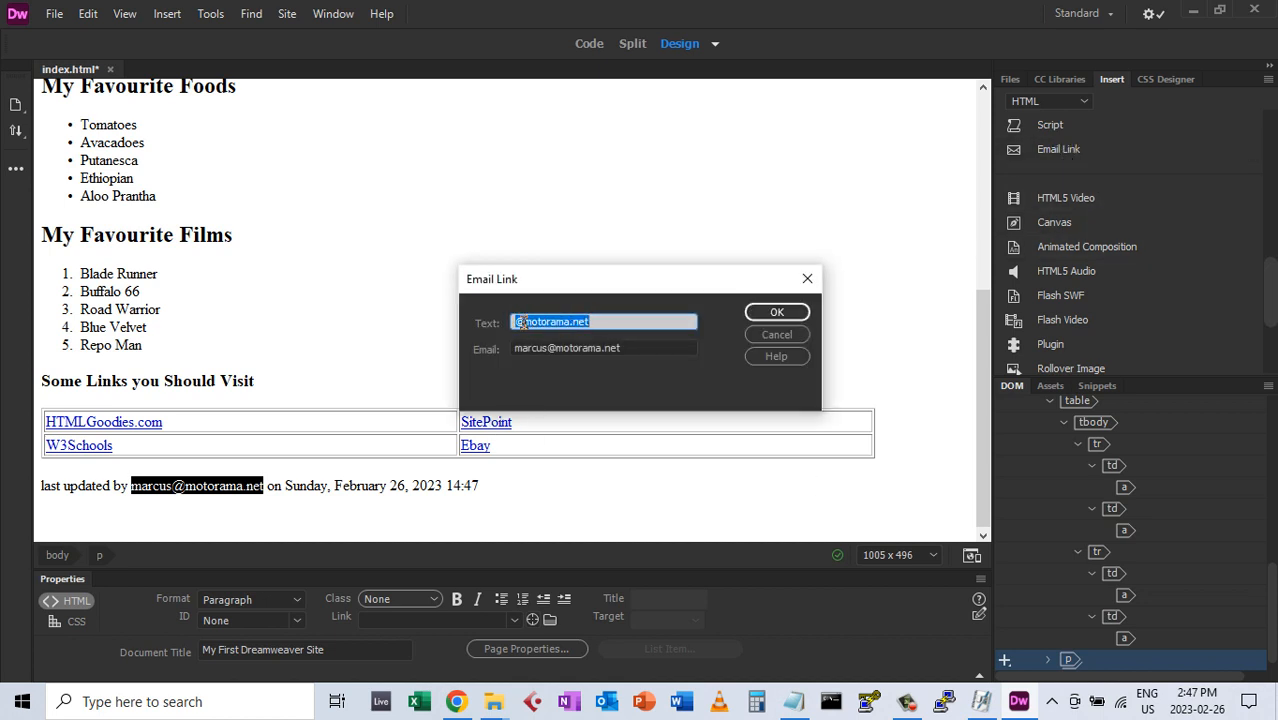
left_click(597, 316)
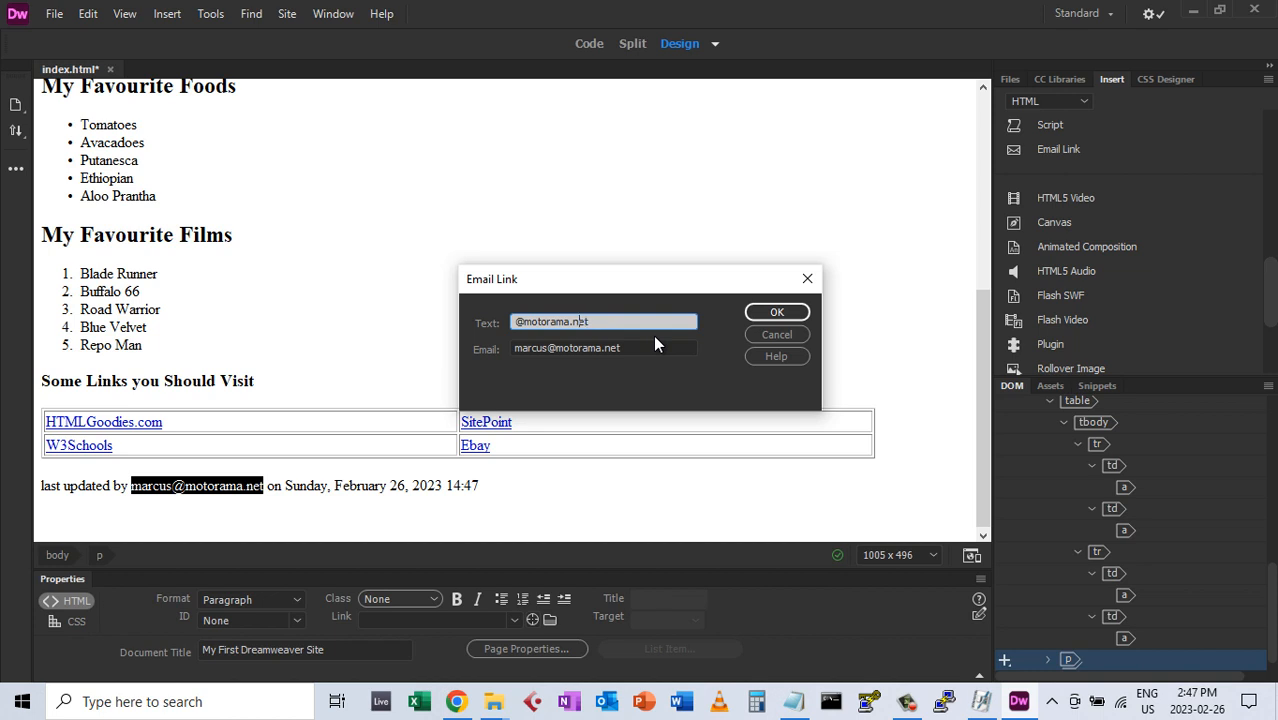
key("Left")
key("Left")
key("Left")
key("Left")
key("Left")
key("Left")
key("Left")
key("Left")
key("Left")
key("Left")
key("Left")
key("Left")
key("Left")
key("Left")
key("Left")
key("Left")
key("Left")
left_click(771, 314)
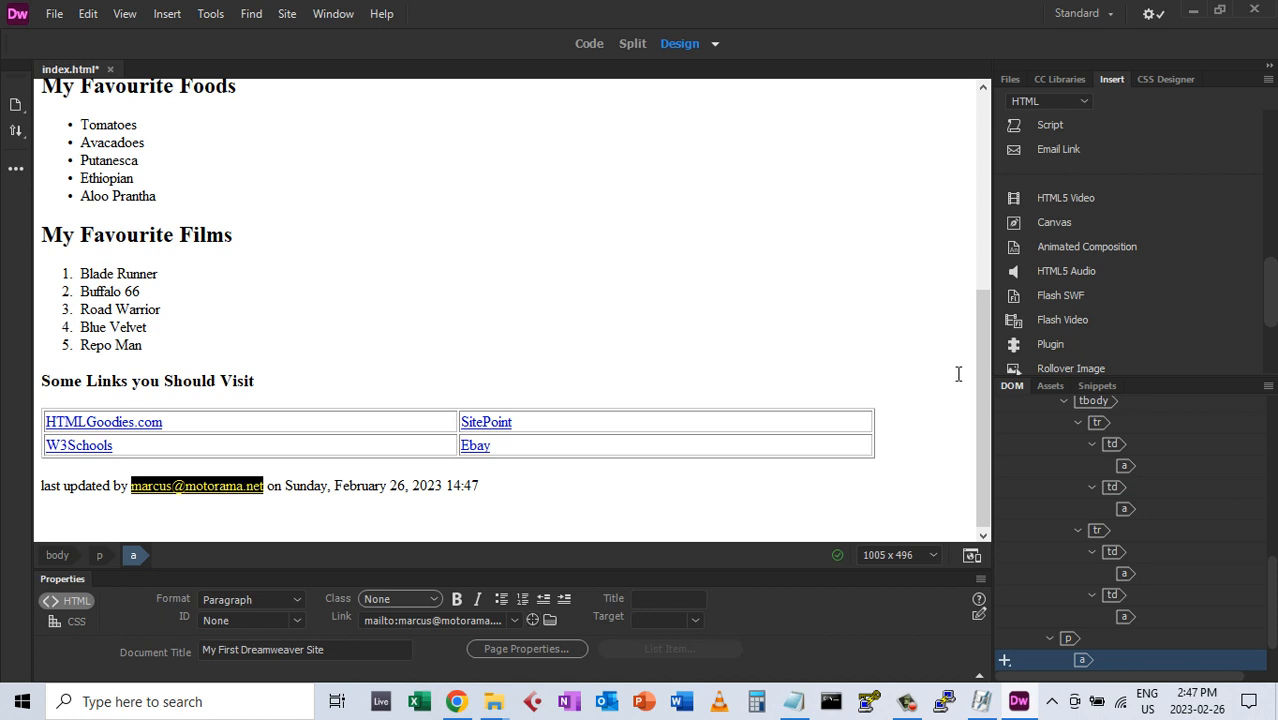
left_click_drag(976, 375, 975, 402)
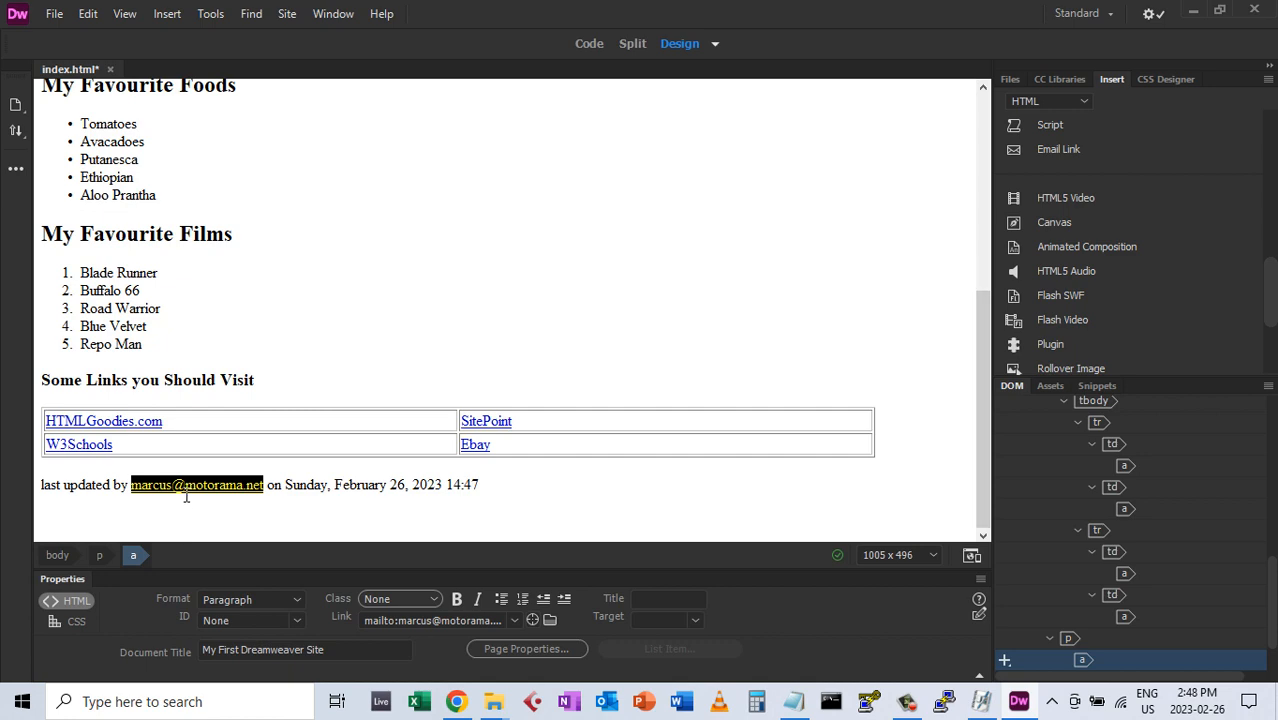
mouse_move(975, 366)
left_mouse_down()
mouse_move(996, 129)
mouse_move(995, 363)
mouse_move(1016, 471)
mouse_move(992, 138)
mouse_move(995, 398)
left_mouse_up()
left_click_drag(979, 358, 1008, 371)
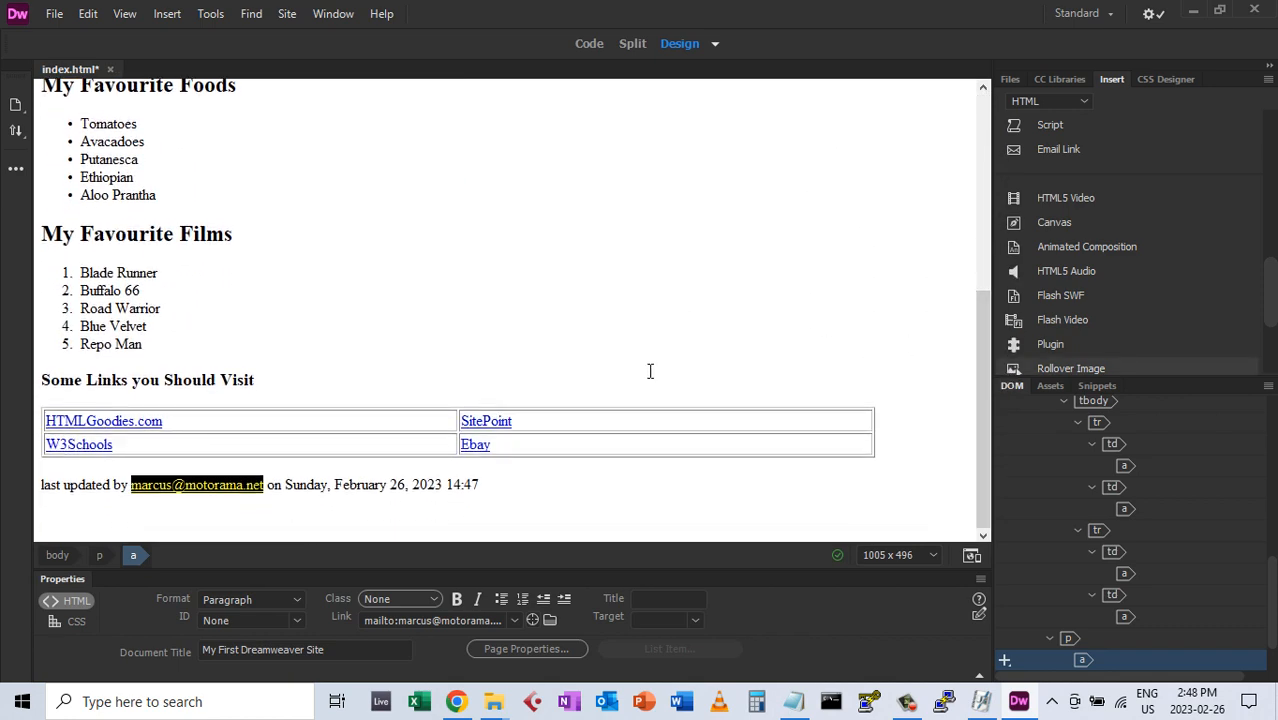
Change the format of 'Some Links you Should Visit' from Heading 3 to Heading 2
left_click(132, 380)
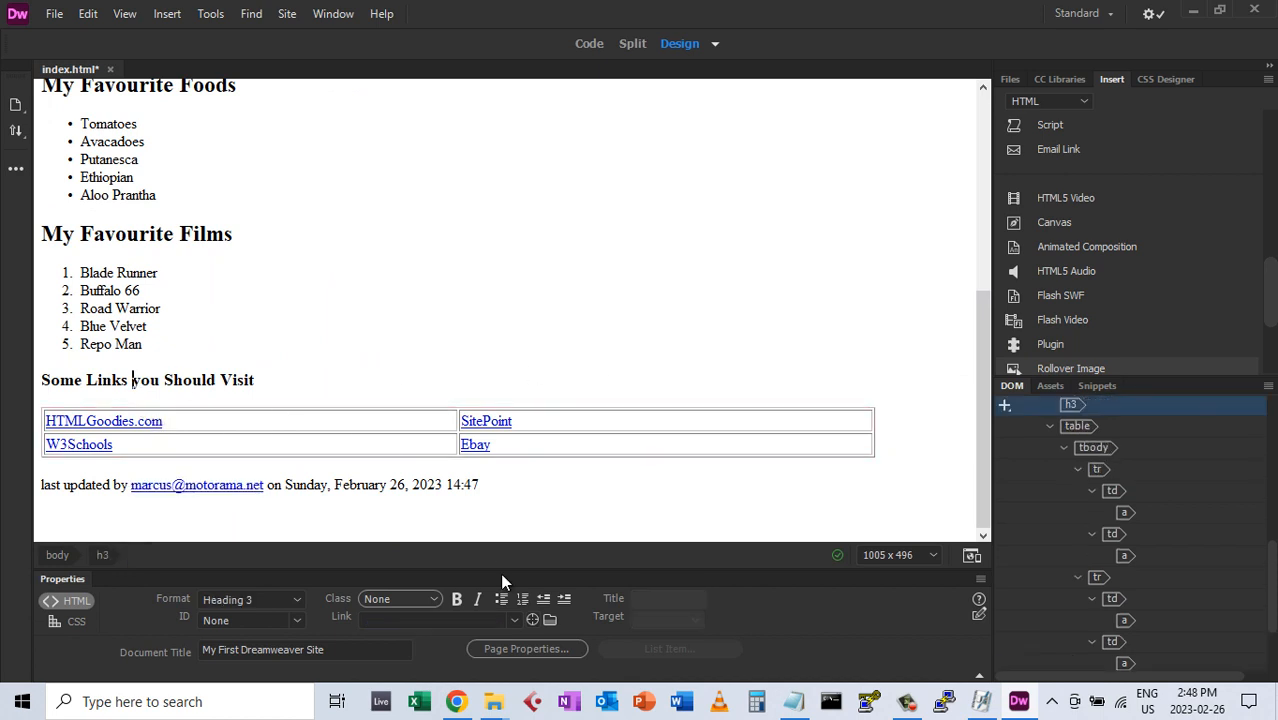
left_click(296, 599)
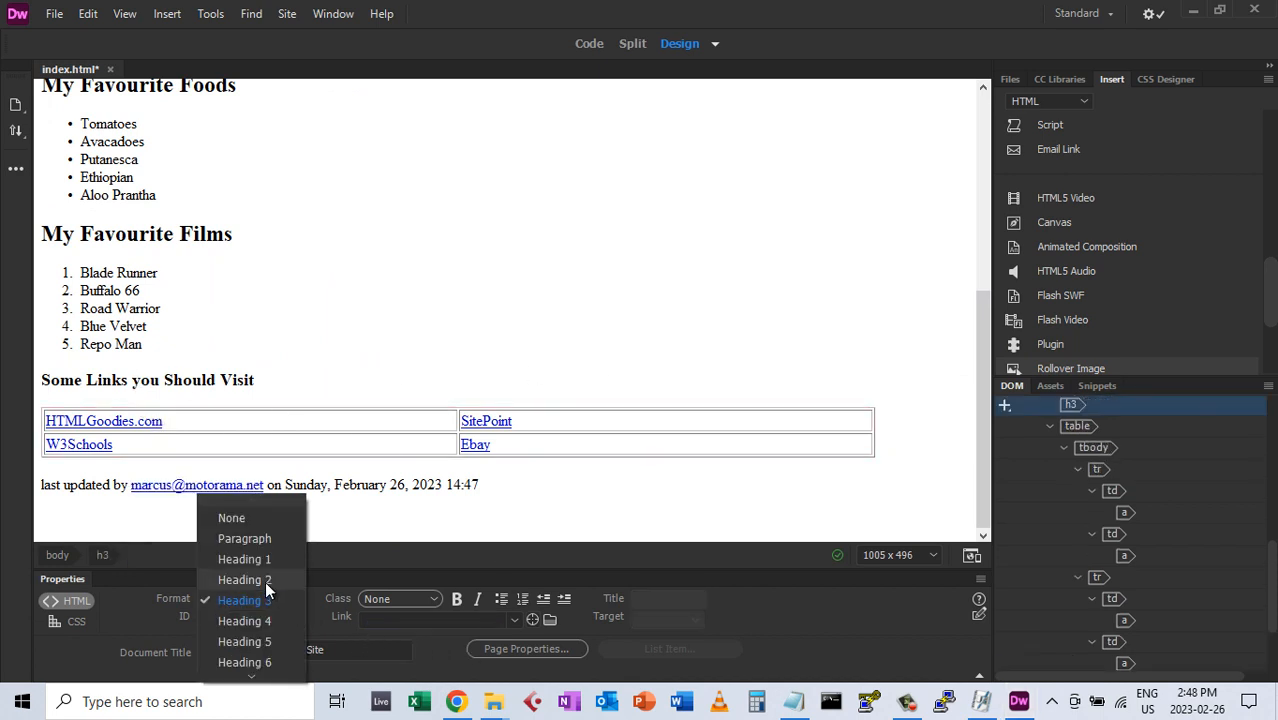
left_click(306, 528)
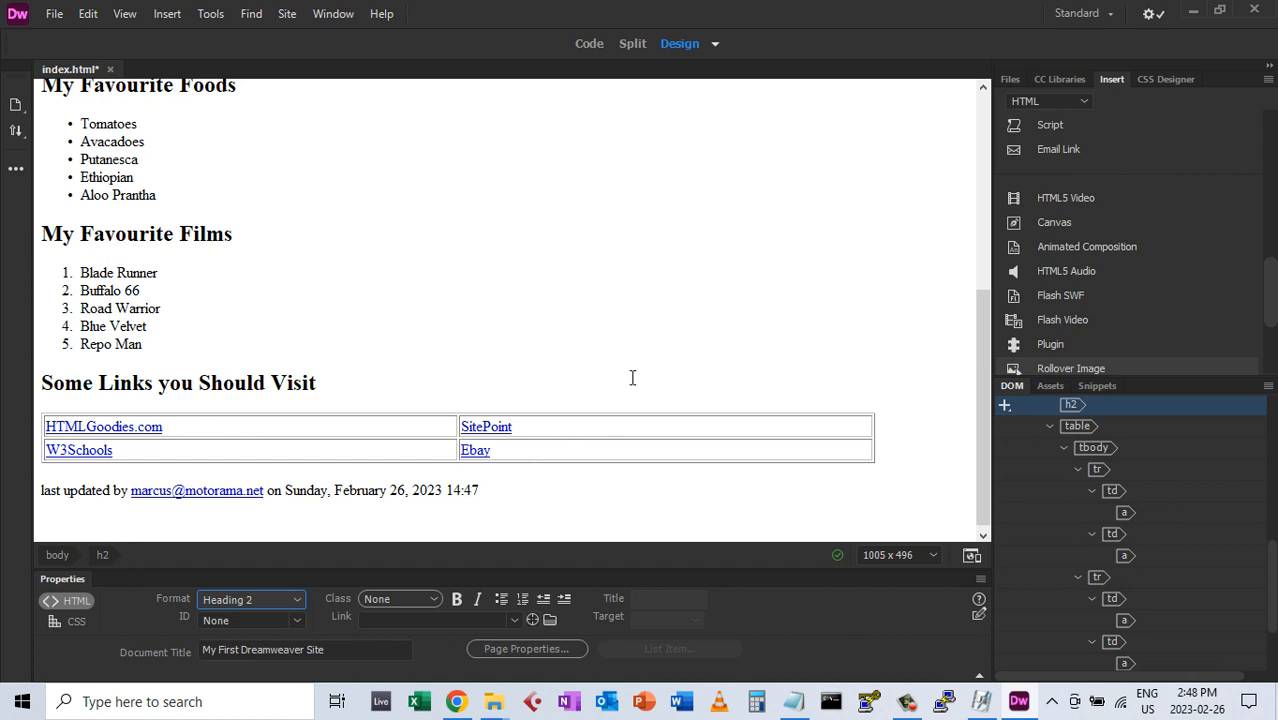
In Page Properties, set the page font to the Cambria serif stack and text colour to #F50B0E red
left_click(529, 650)
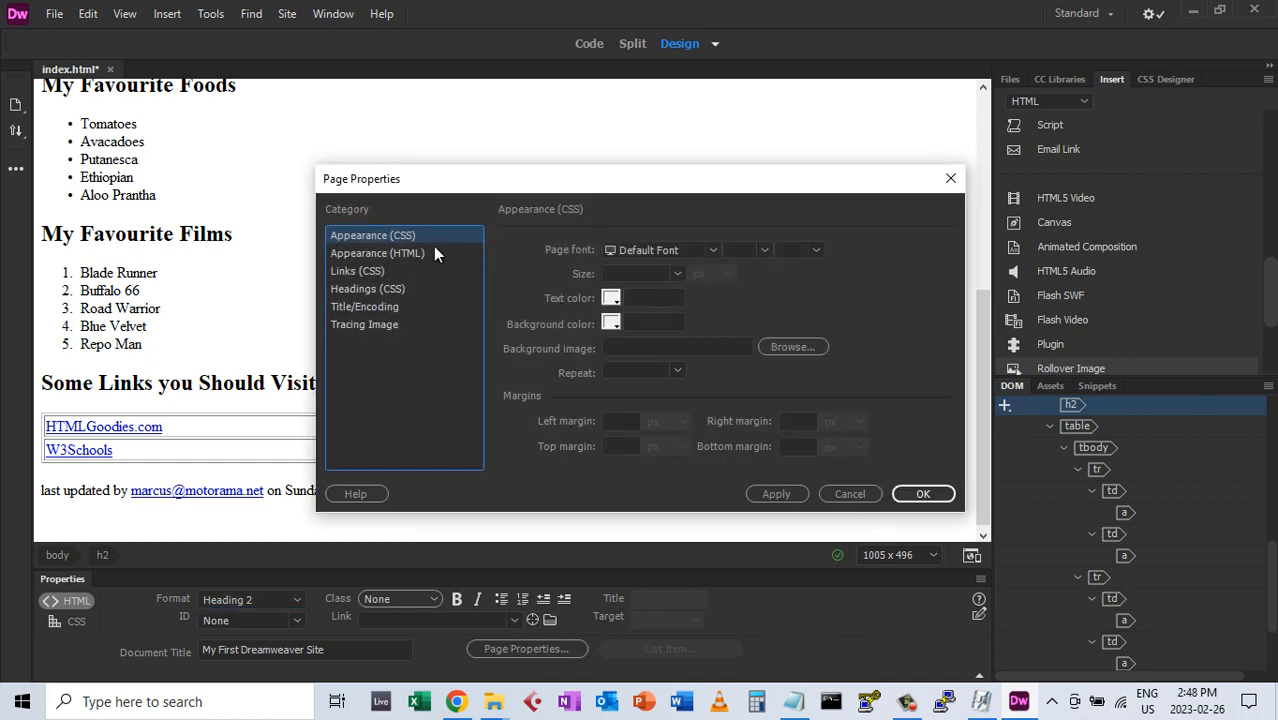
left_click(711, 251)
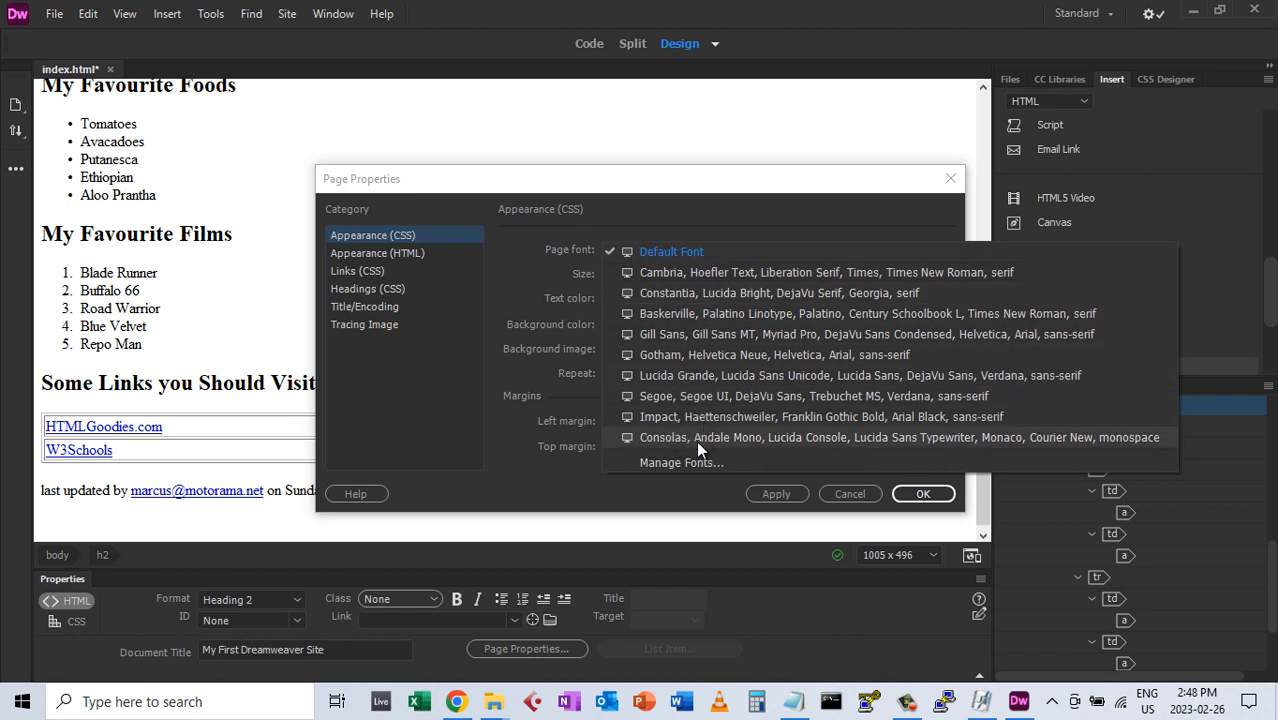
left_click(671, 272)
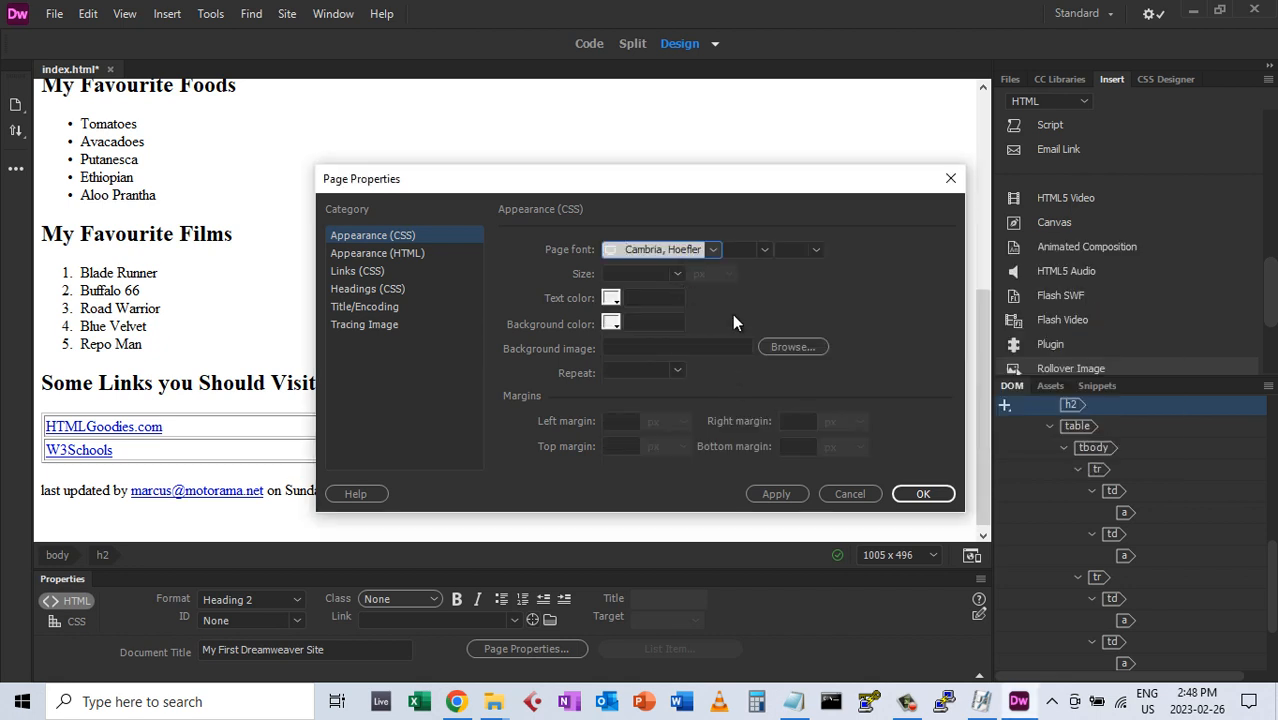
left_click(611, 300)
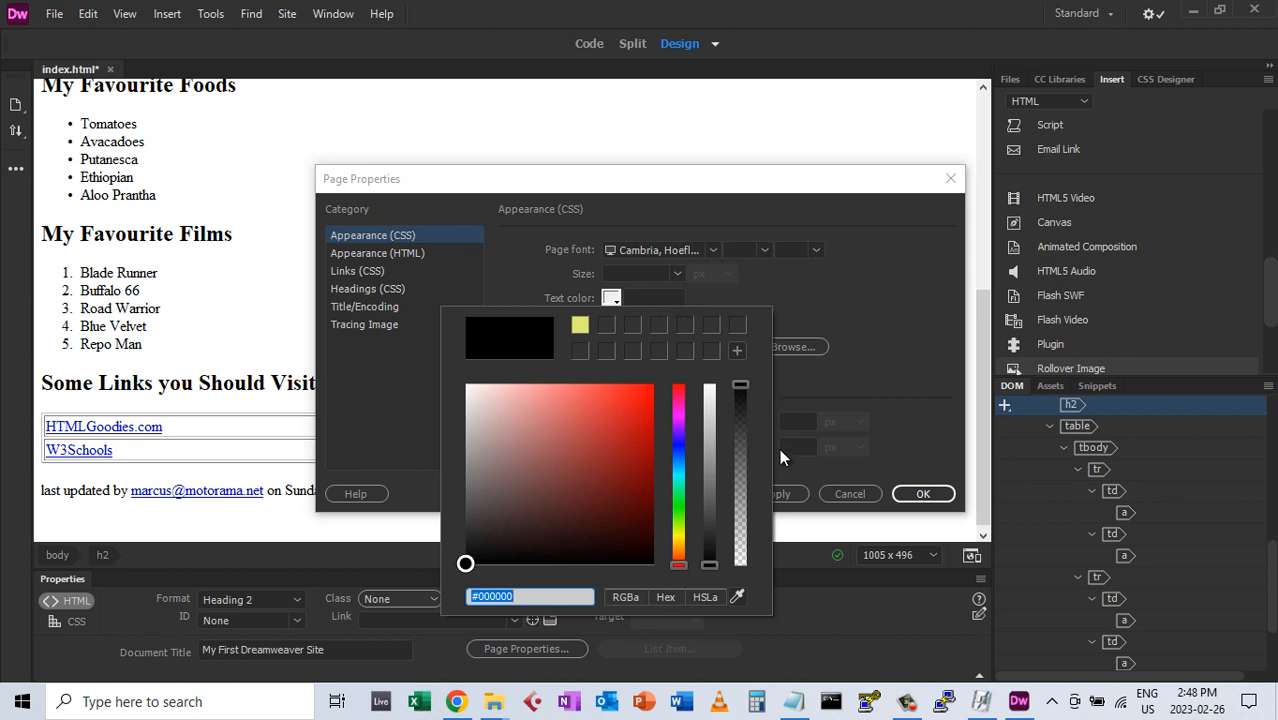
left_click(644, 389)
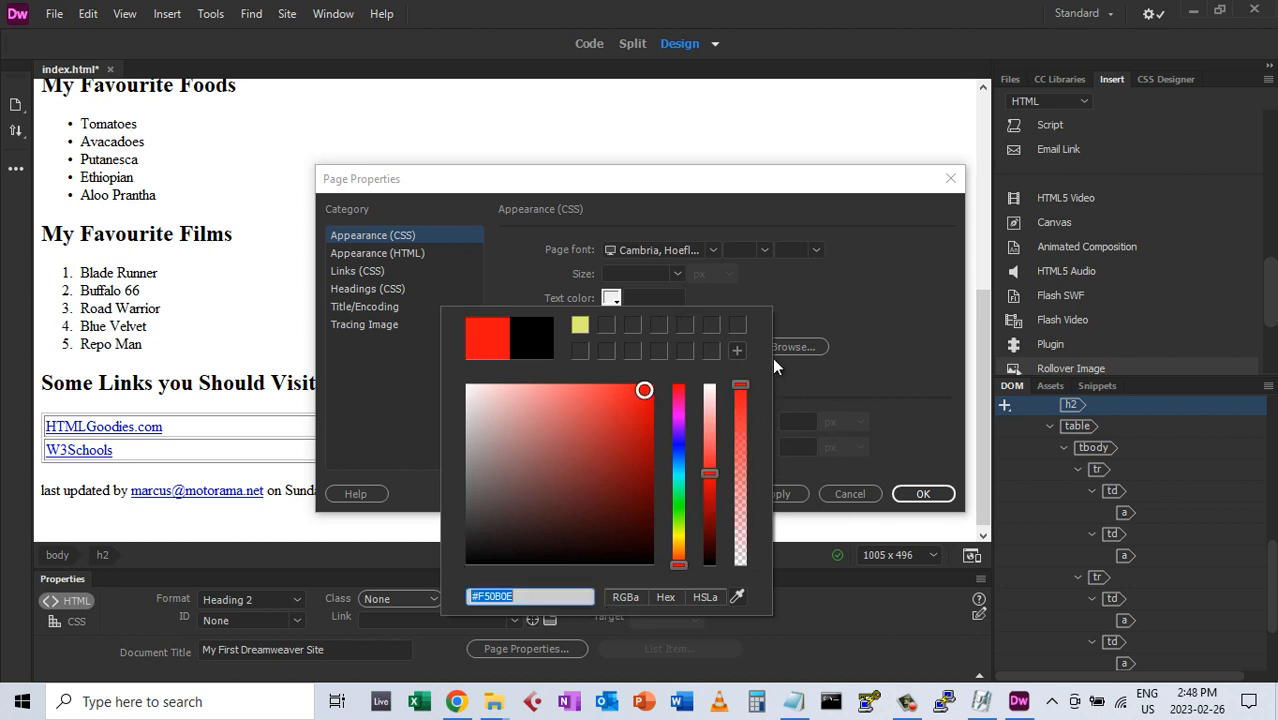
left_click(879, 346)
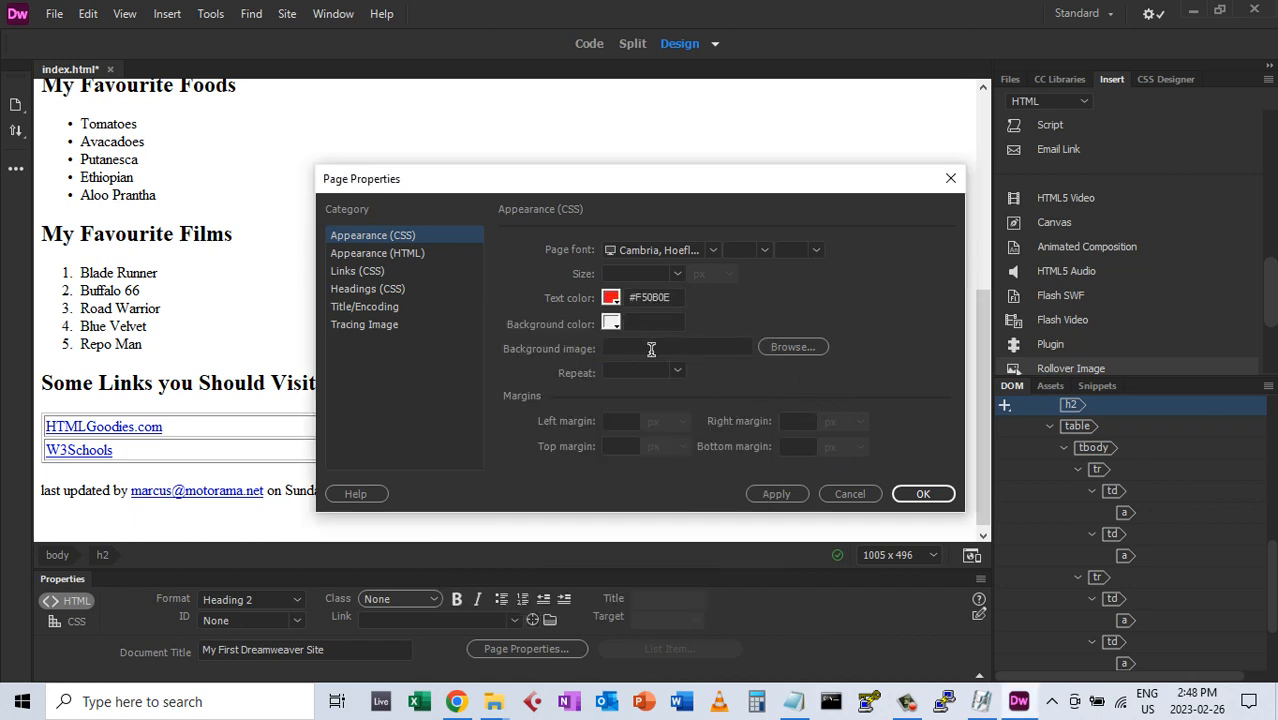
Set the page background to pale yellow #F4F79F, apply and confirm
left_click(611, 321)
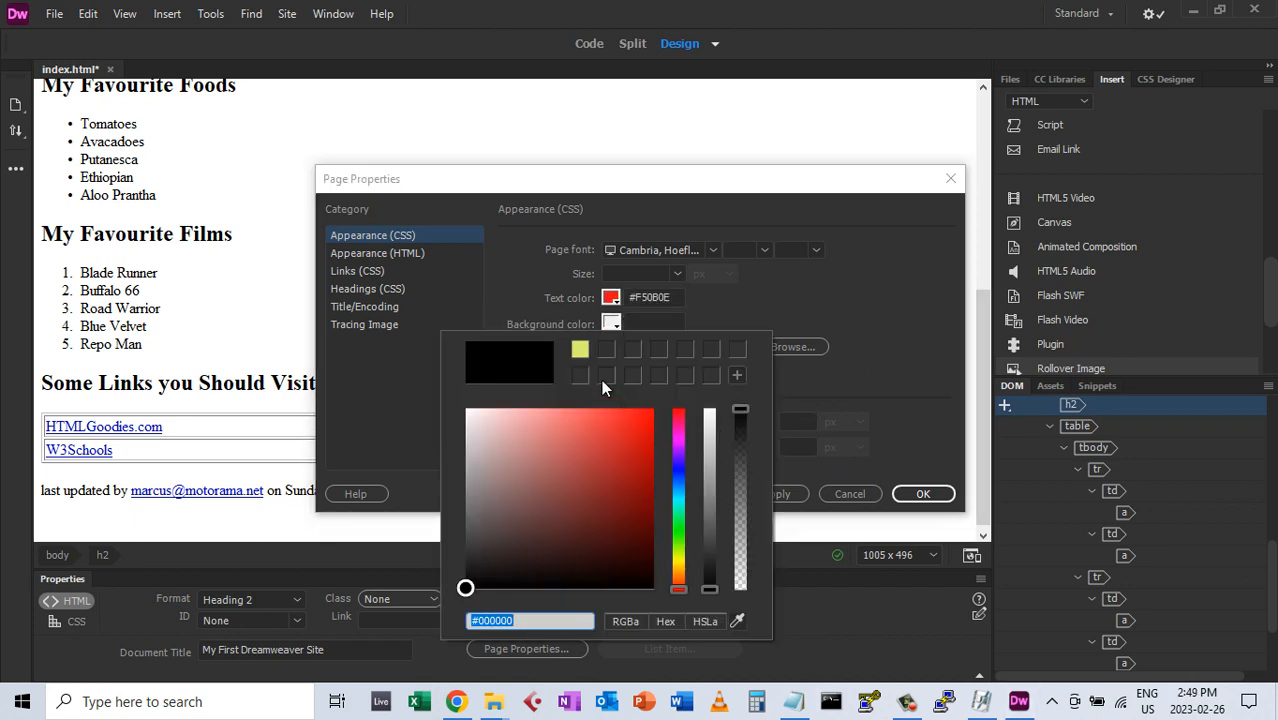
left_click(679, 558)
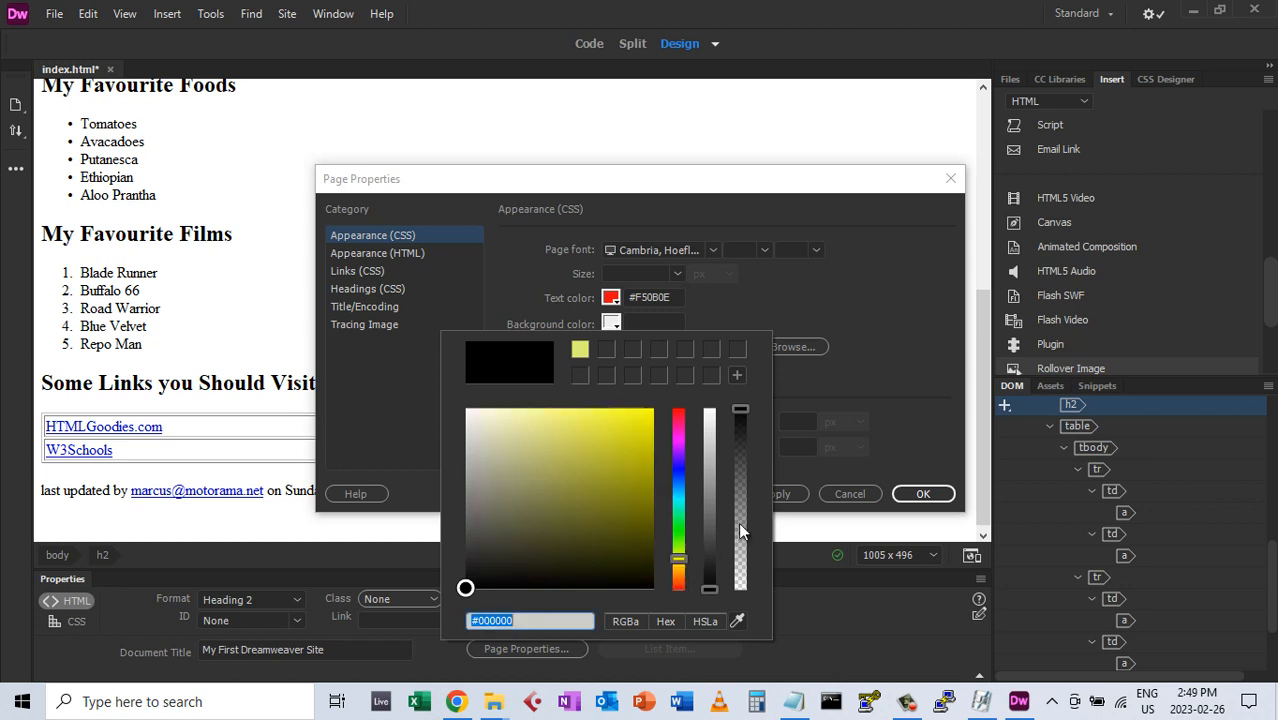
left_click(531, 412)
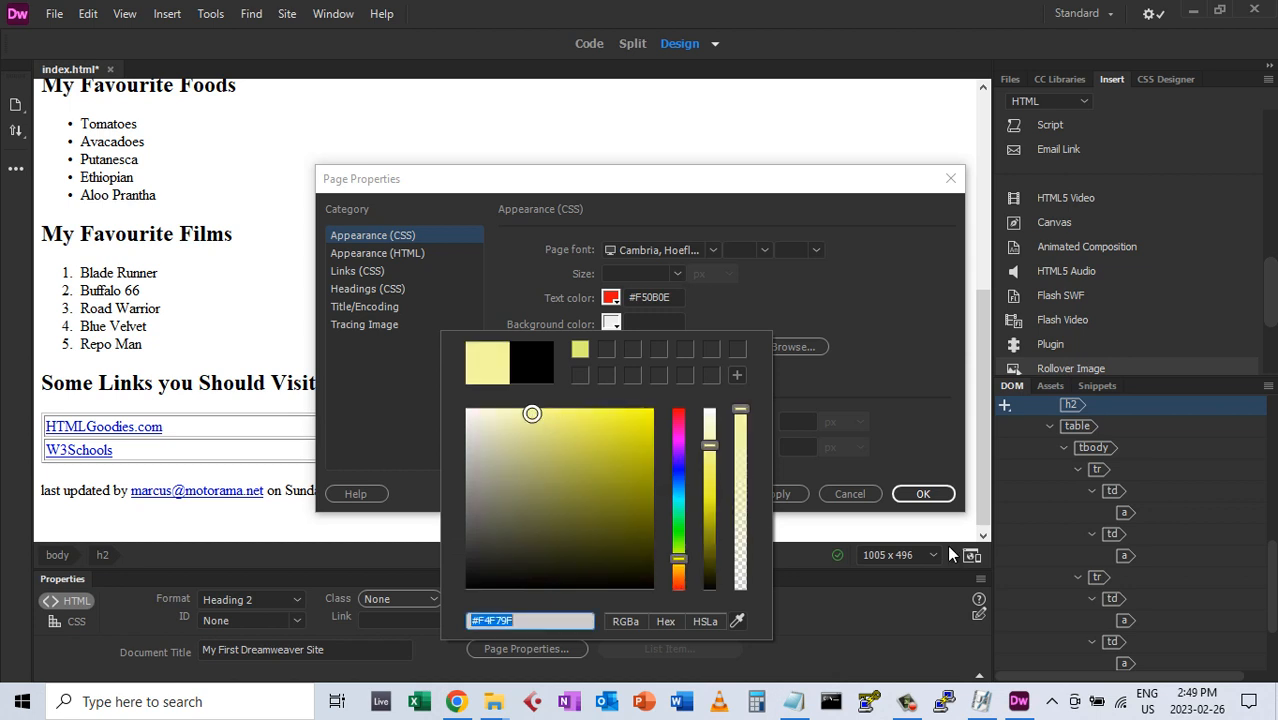
left_click(910, 417)
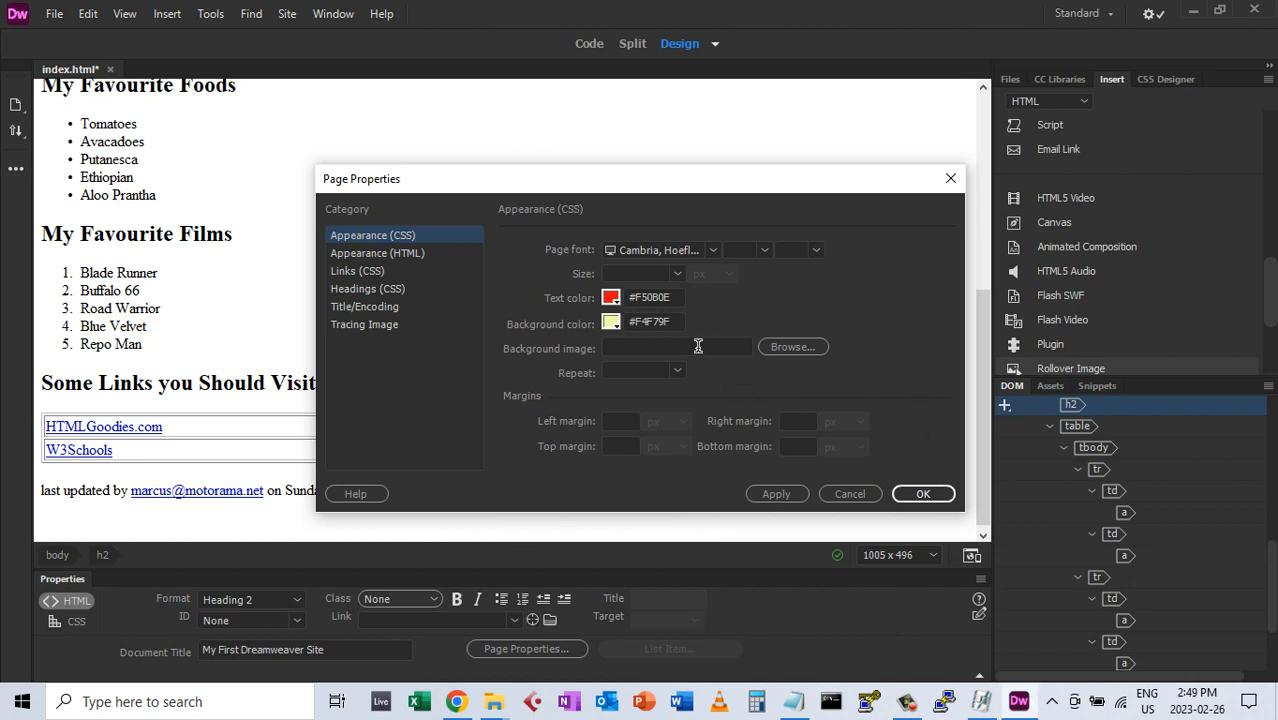
left_click(779, 345)
left_click(783, 500)
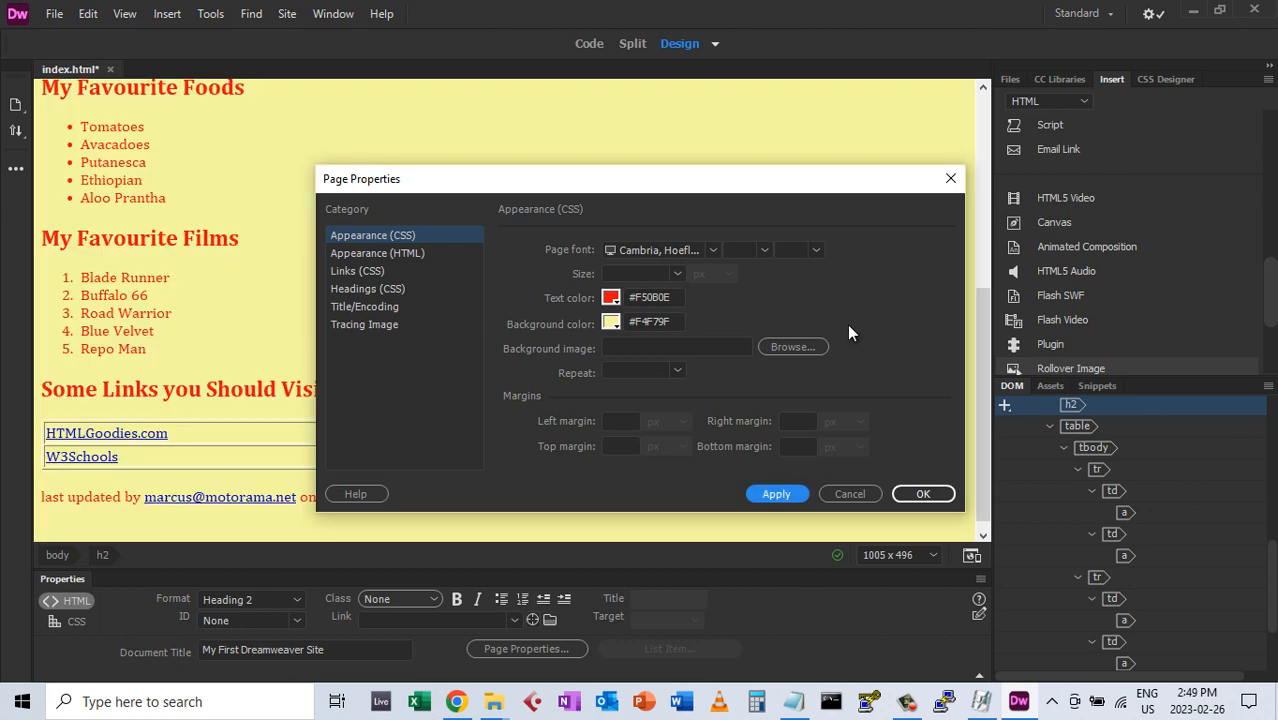
left_click(920, 492)
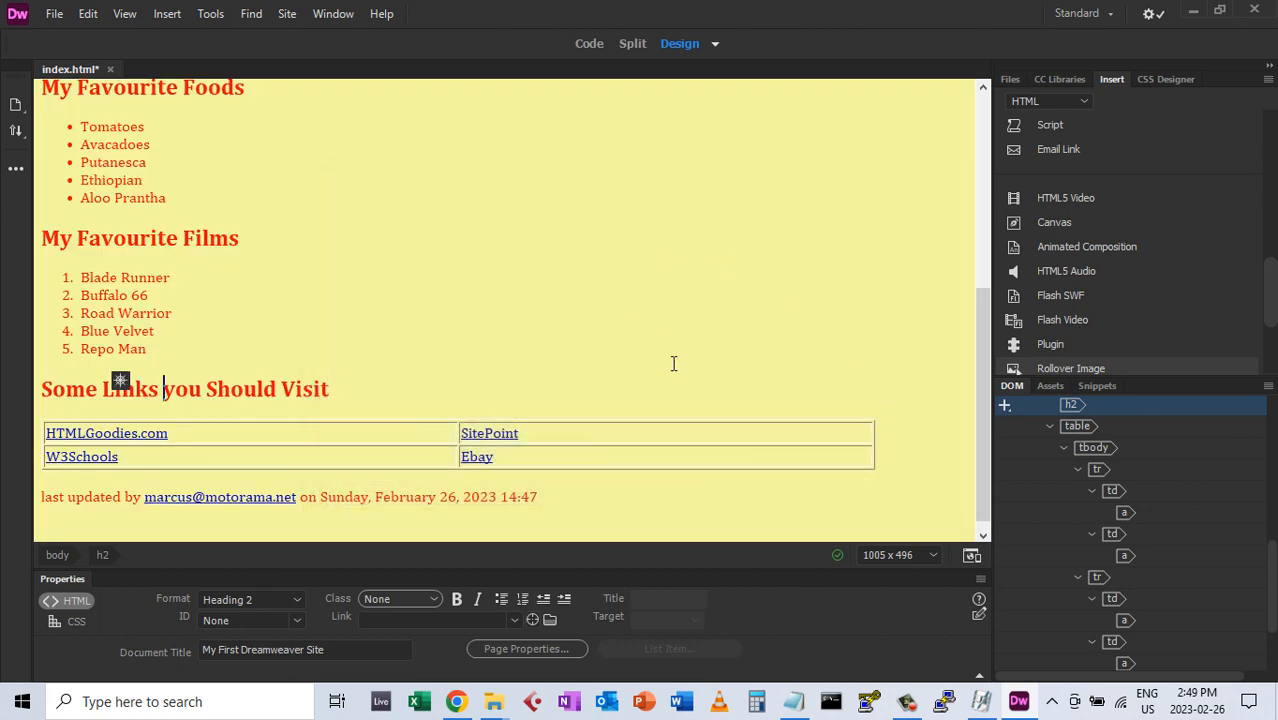
left_click(357, 227)
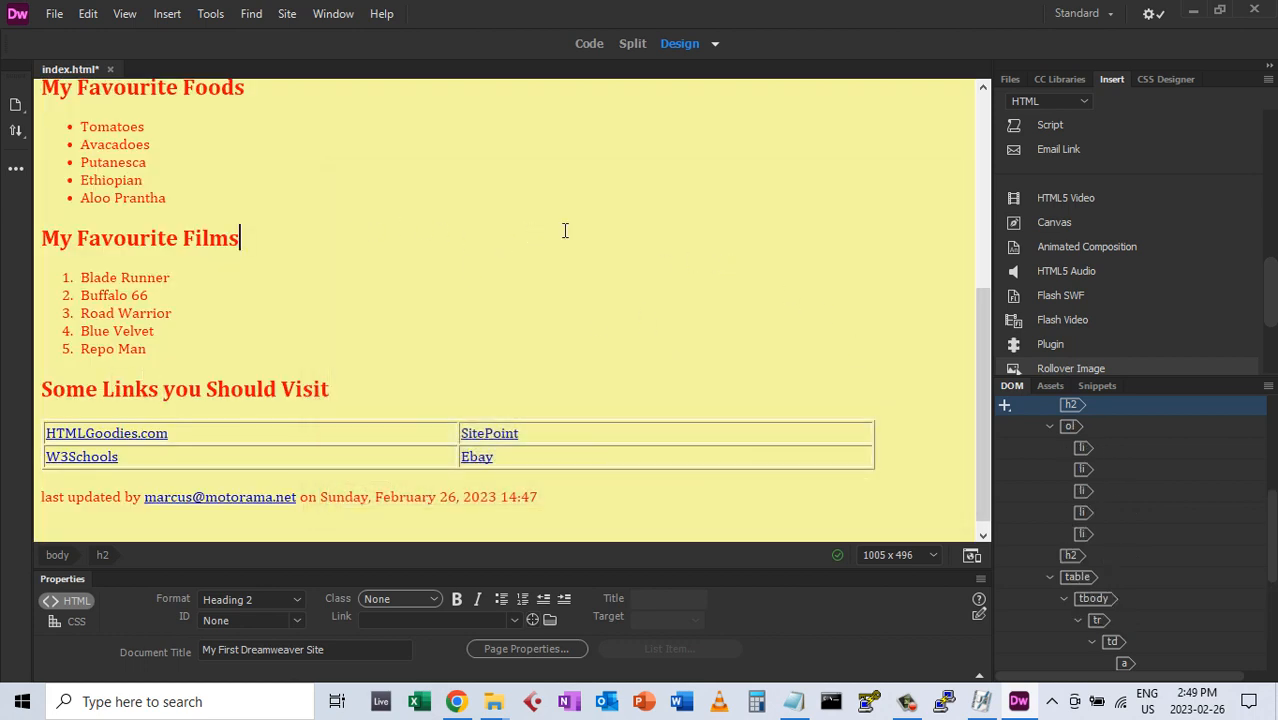
left_click(592, 46)
scroll(392, 335, "down", 4)
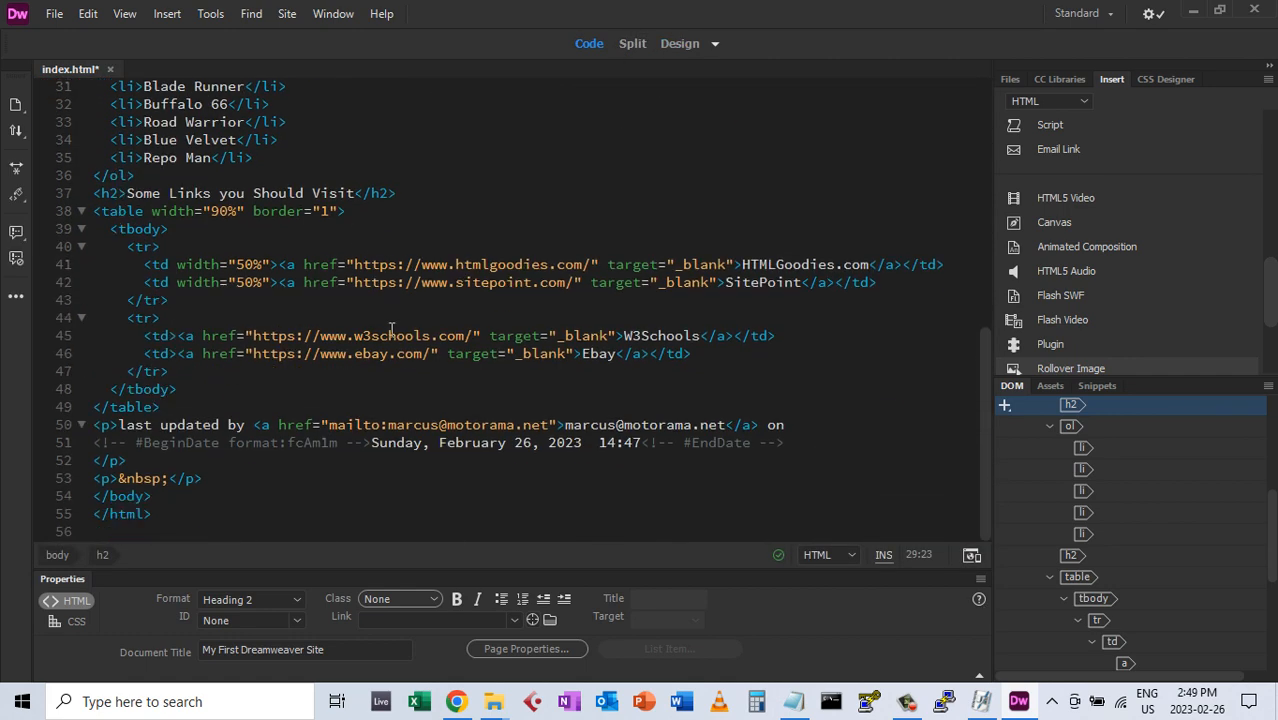
scroll(407, 335, "up", 10)
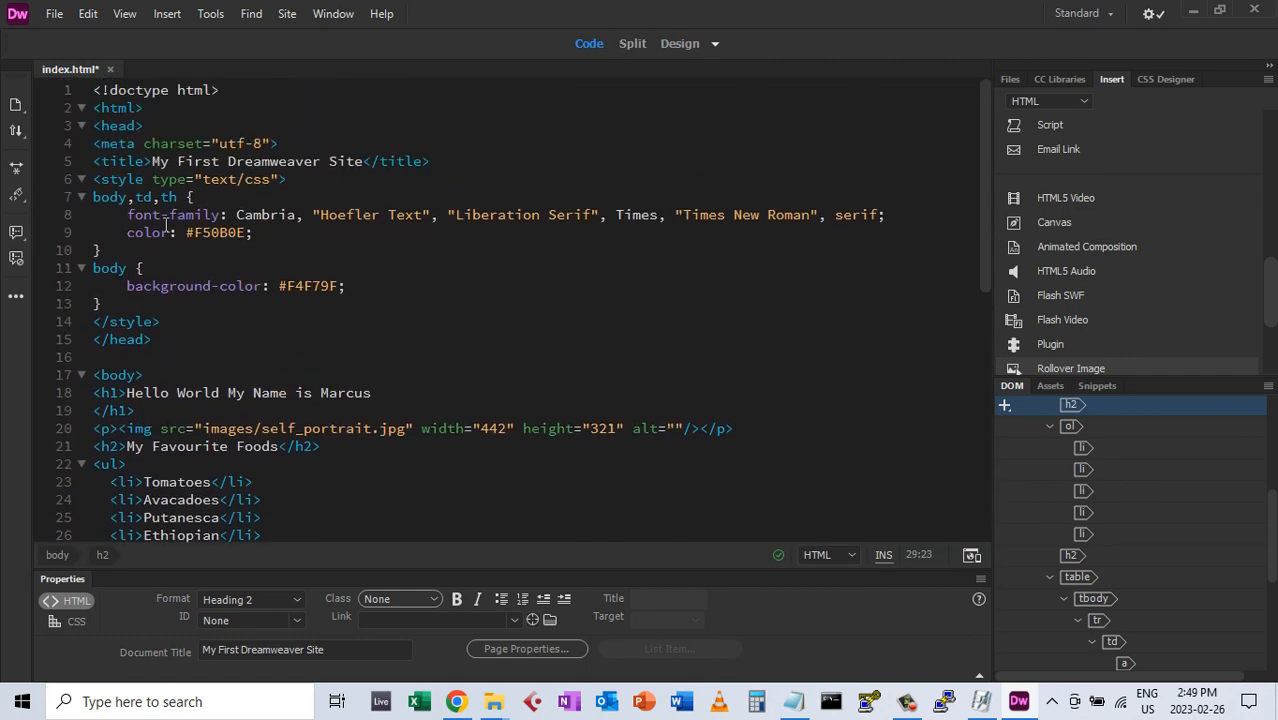
left_click(83, 197)
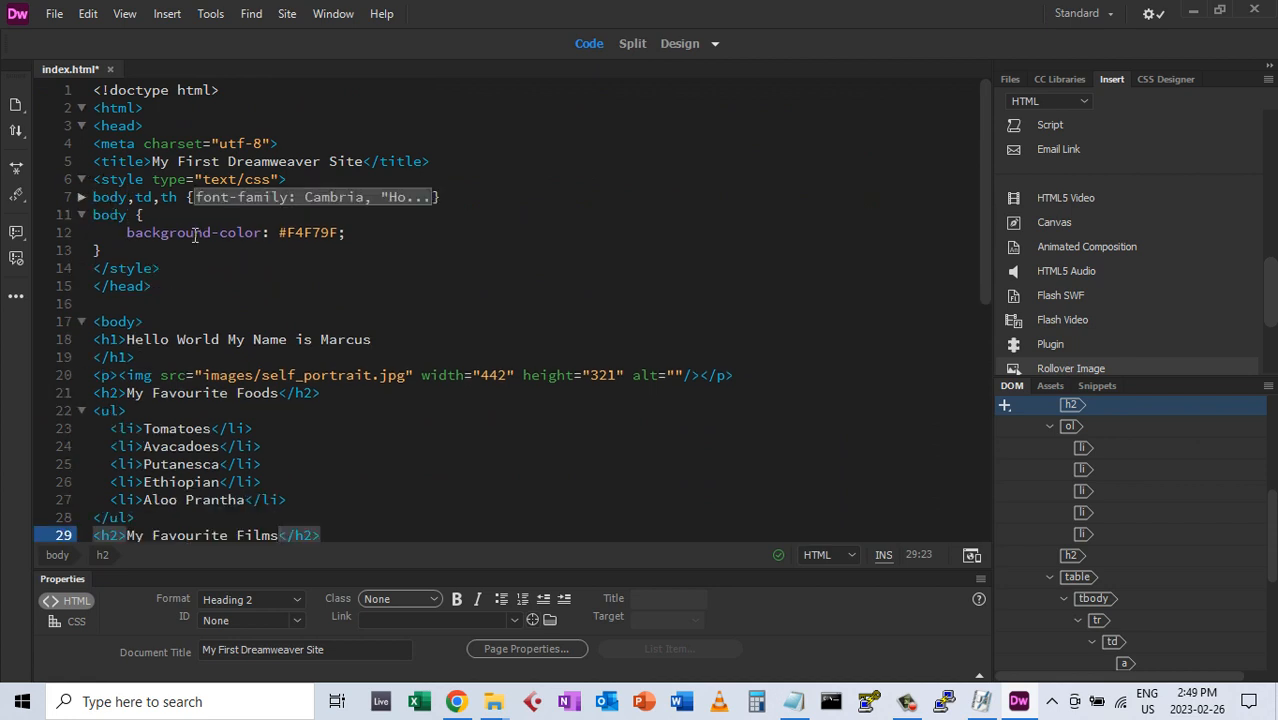
left_click(83, 199)
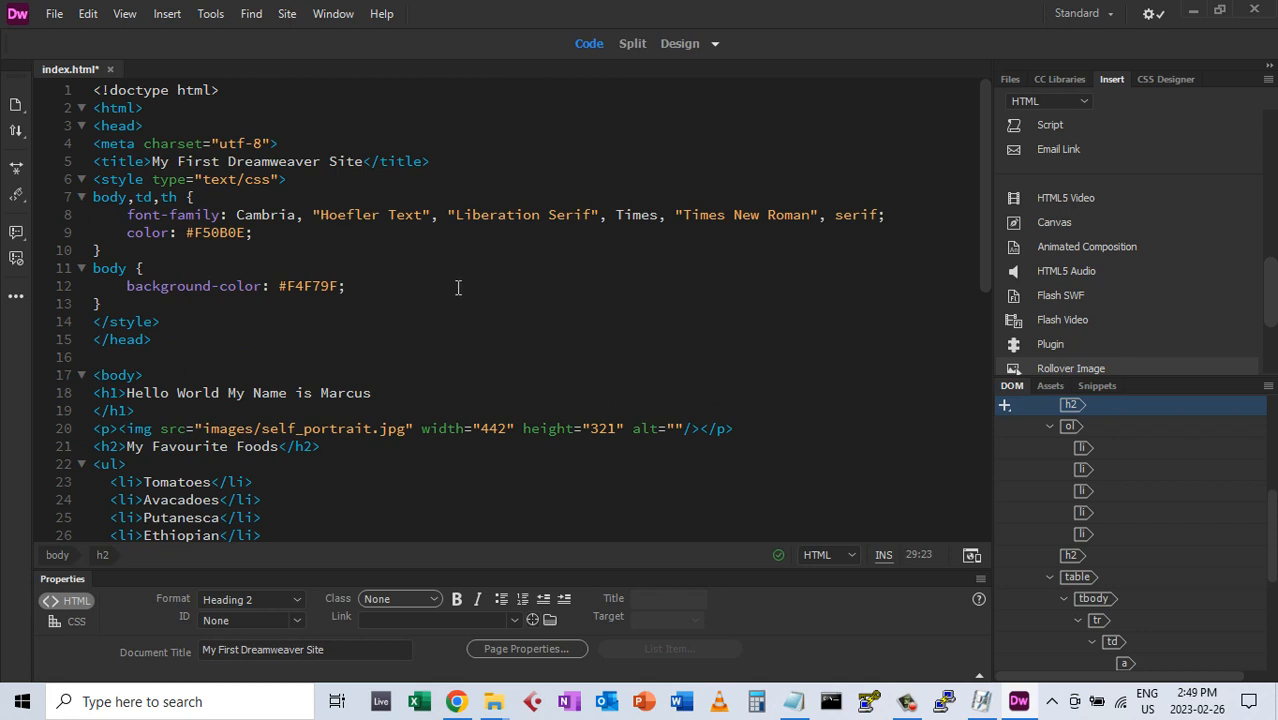
left_click(680, 44)
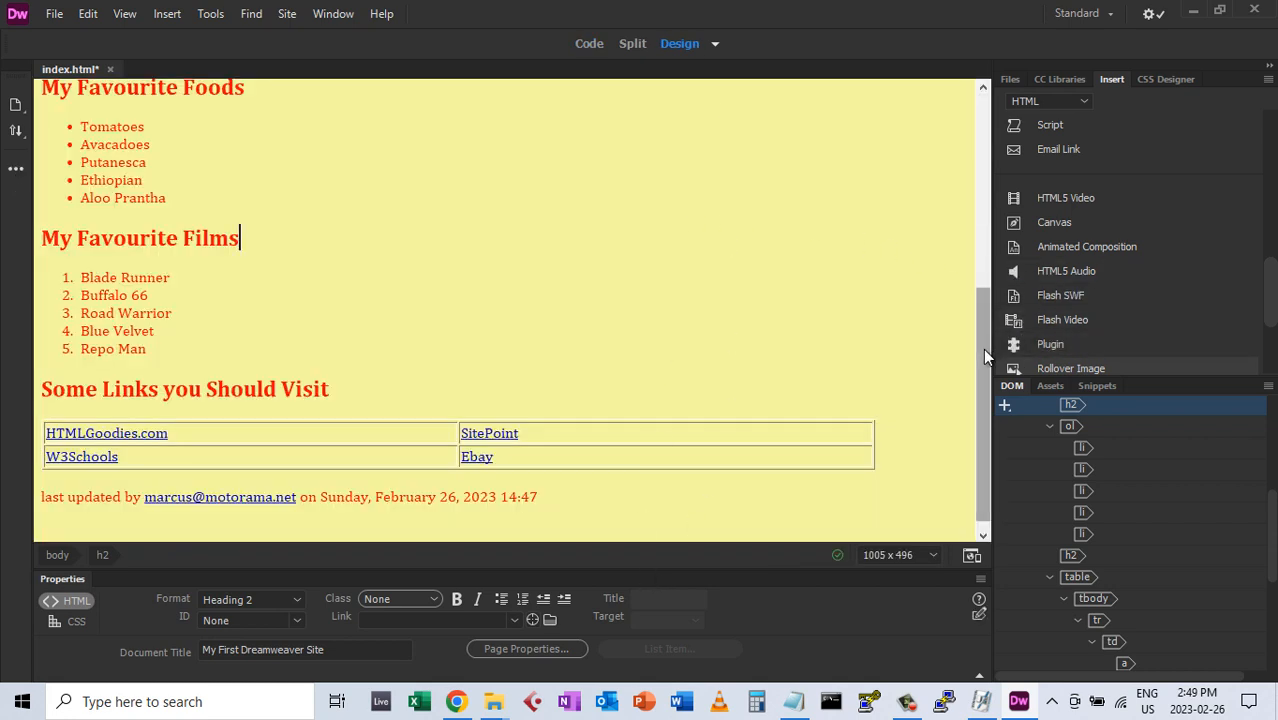
Save index.html
left_click_drag(985, 356, 996, 148)
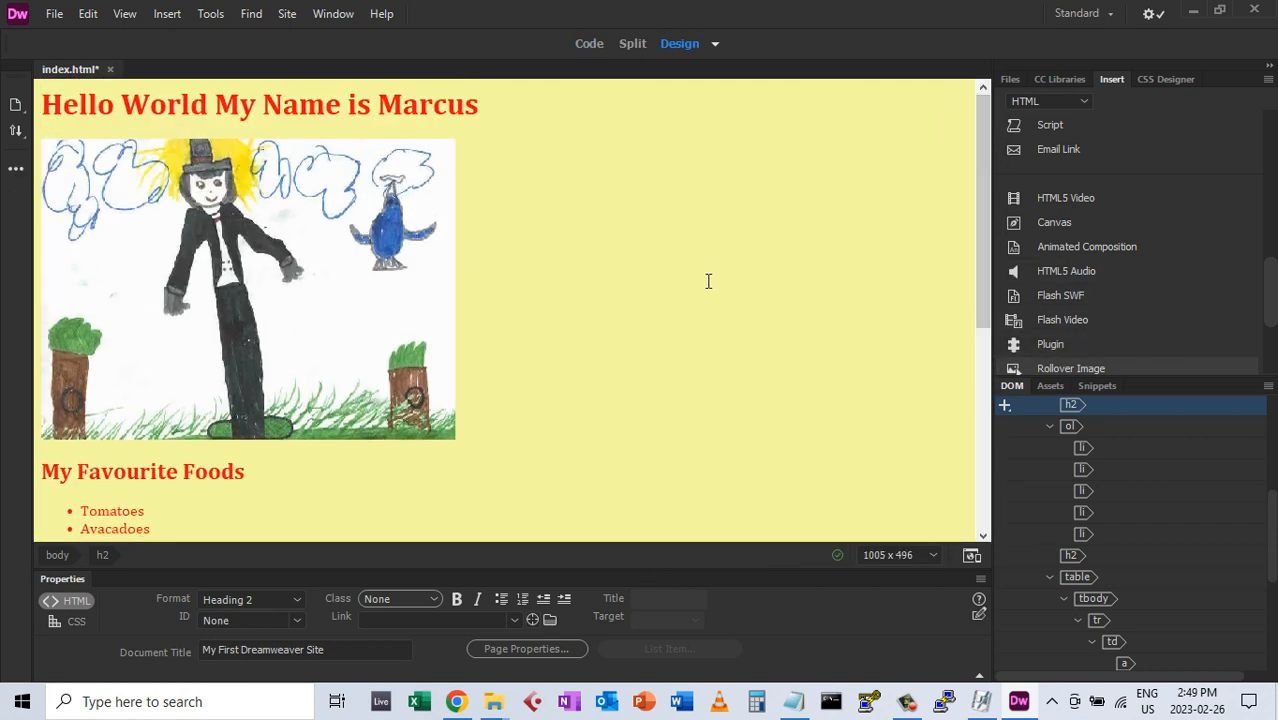
left_click(55, 14)
left_click(88, 145)
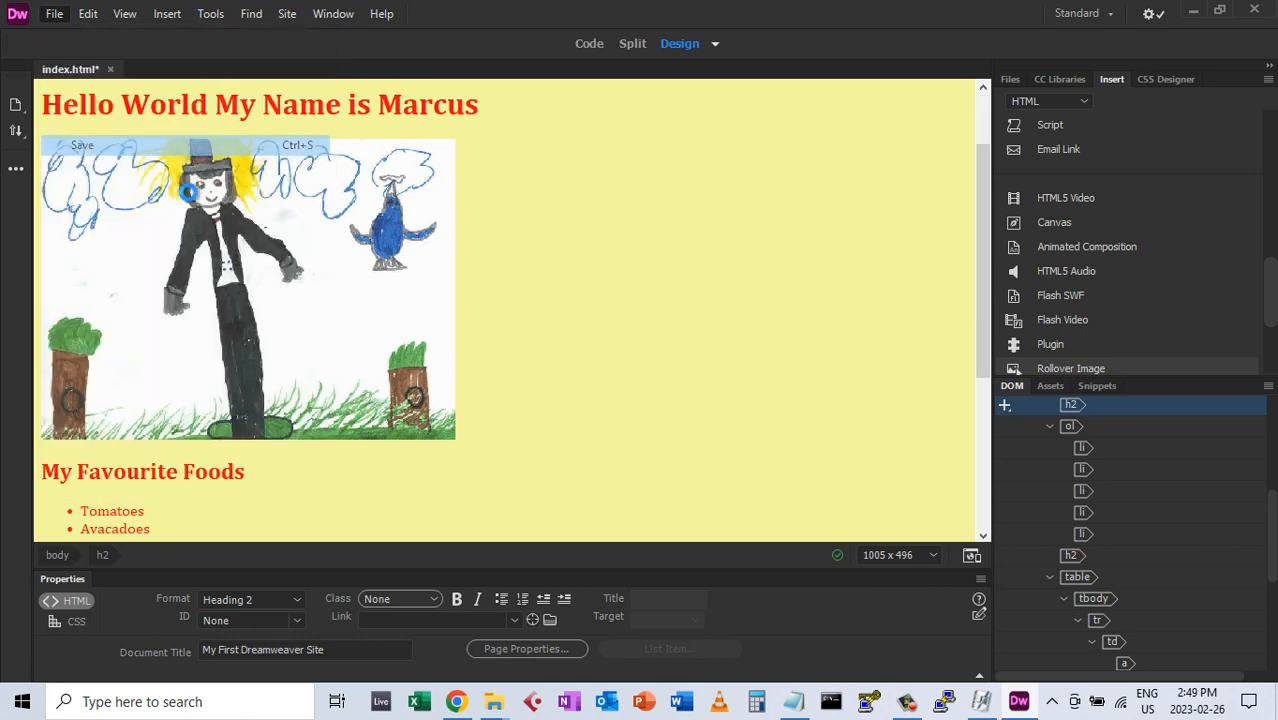
Start a new HTML document and give it the title Gallery
left_click(55, 14)
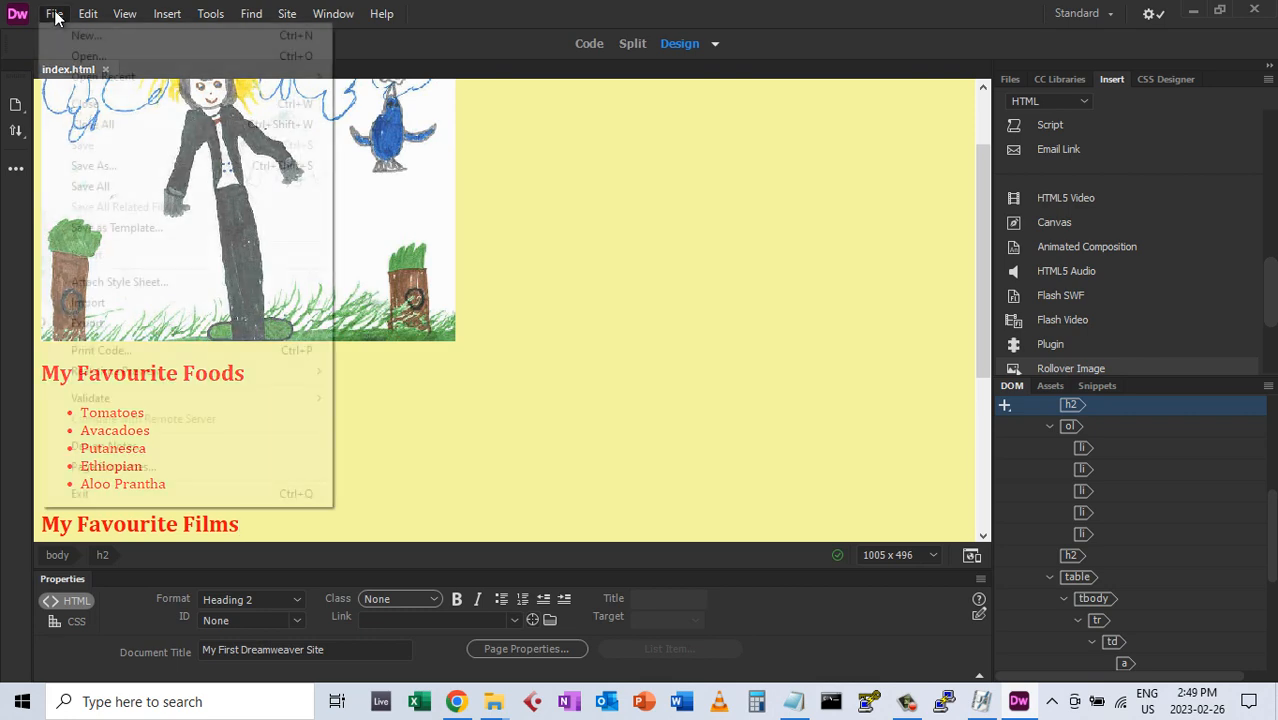
left_click(72, 34)
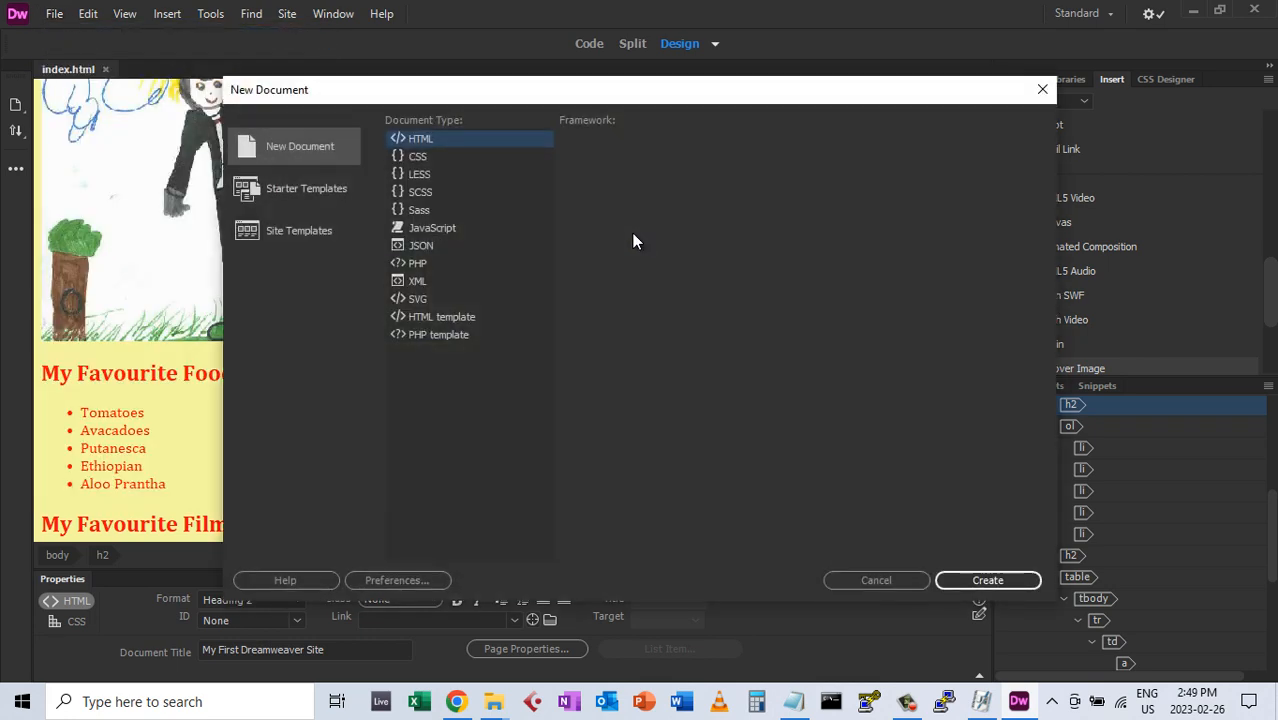
left_click(792, 183)
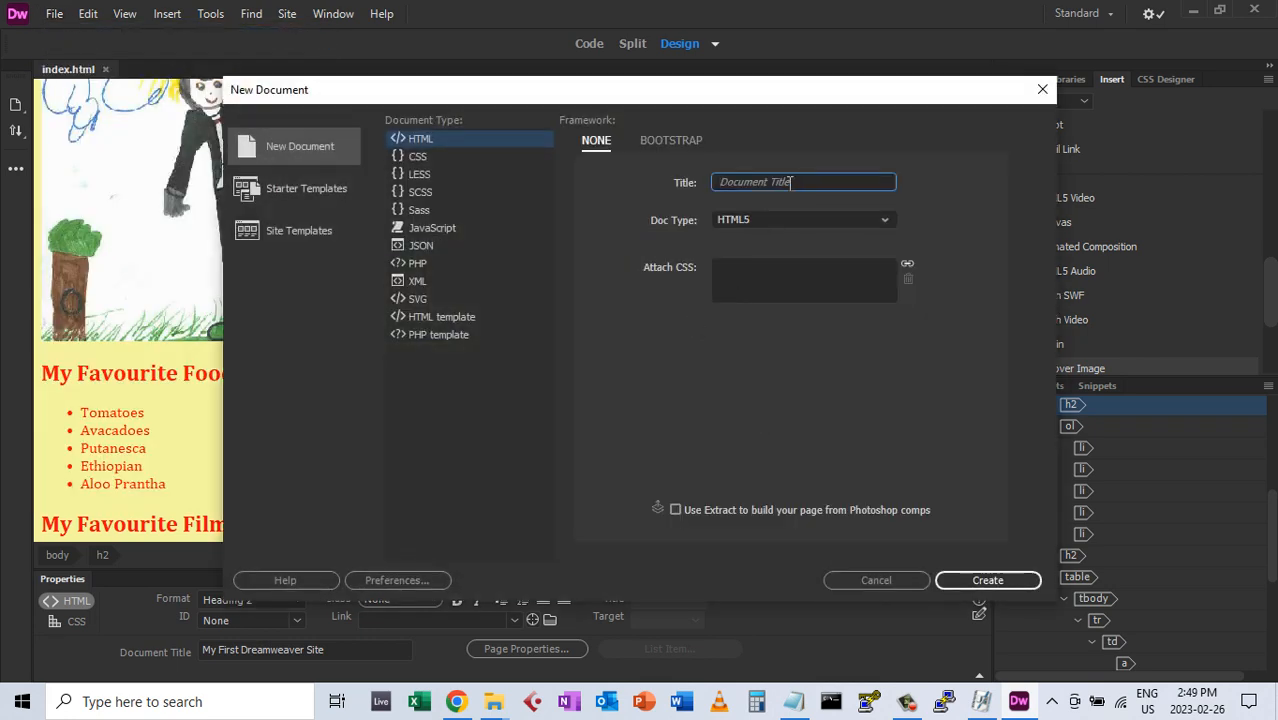
type("Gallery")
Create the blank Gallery page and save it as gallery.html in the dreamweaver folder
left_click(988, 584)
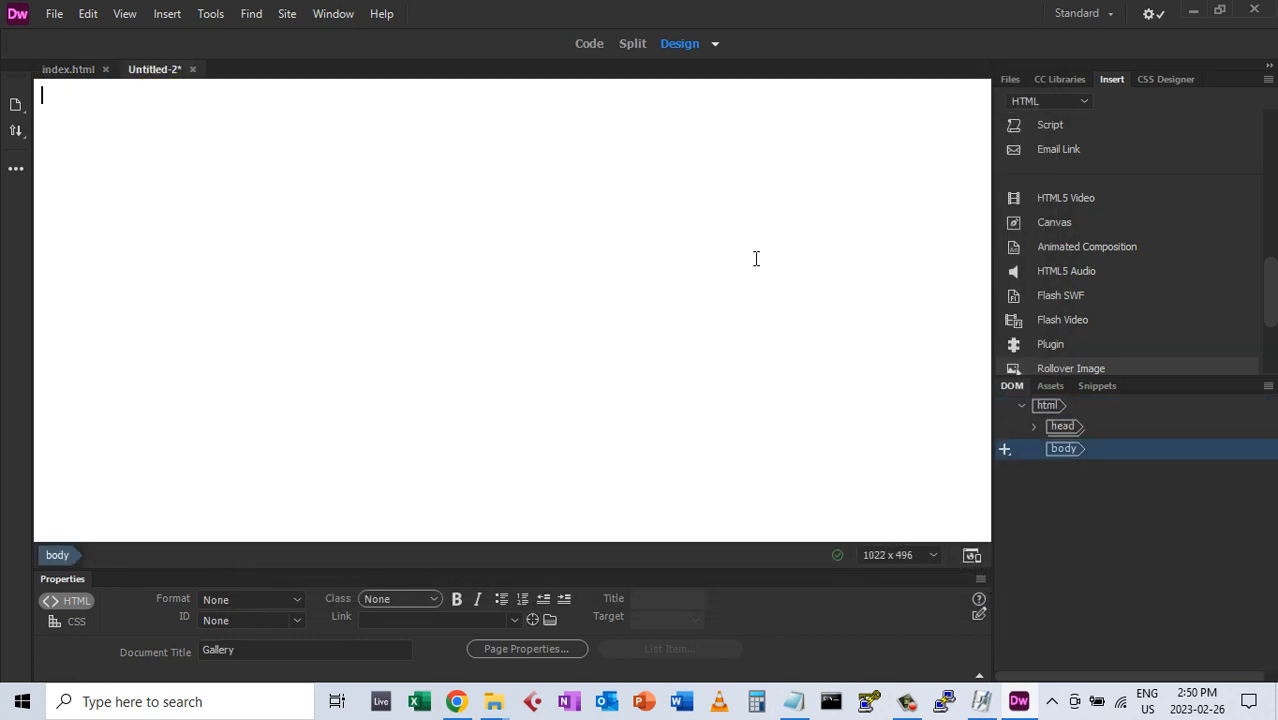
left_click(53, 14)
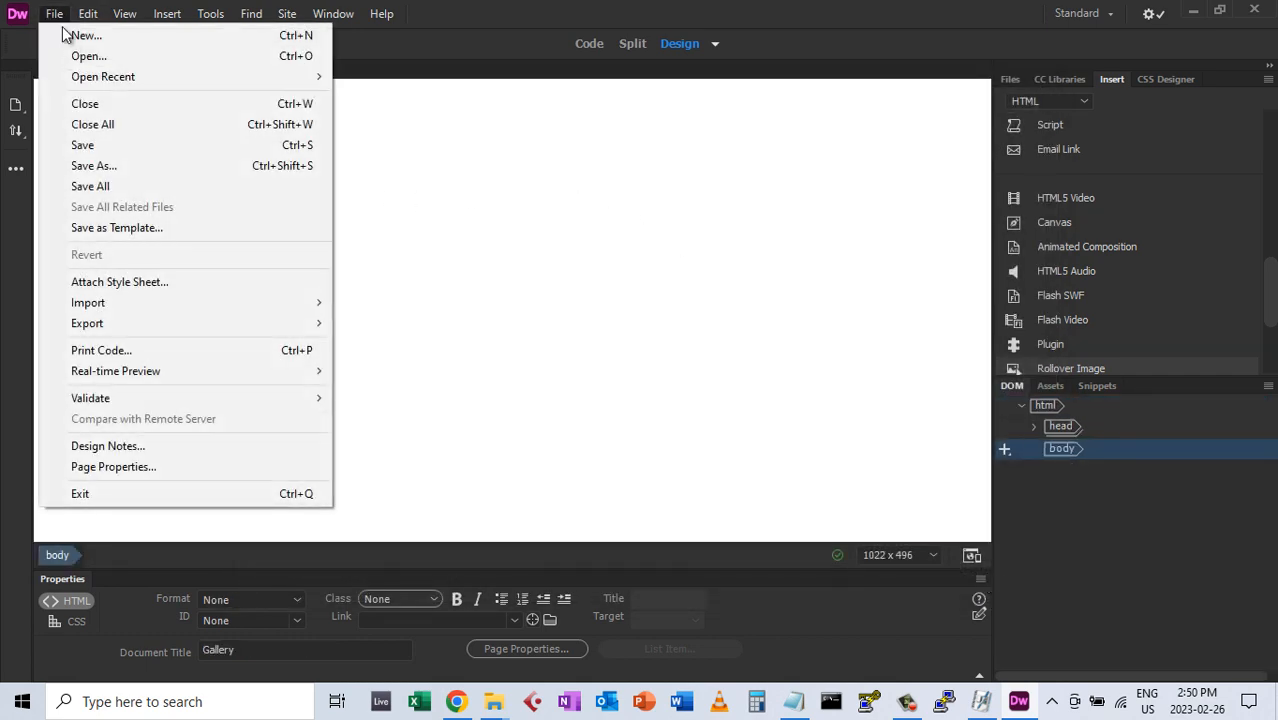
left_click(88, 146)
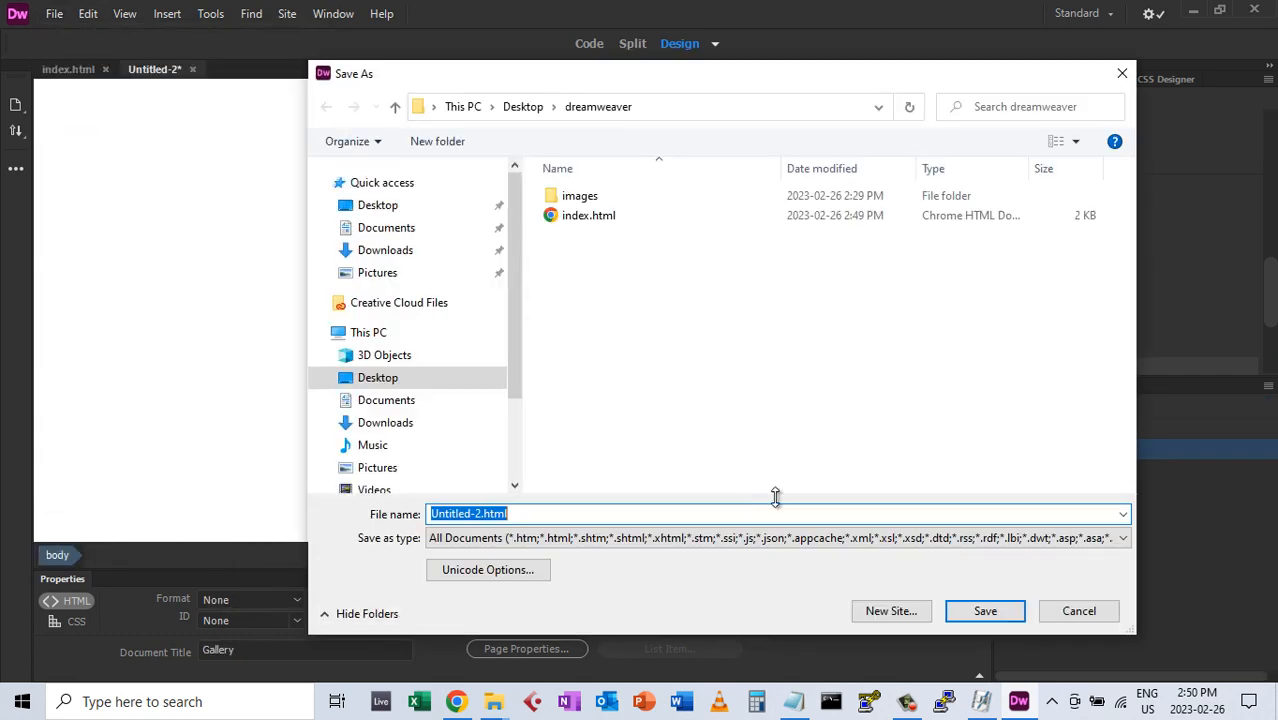
type("gal")
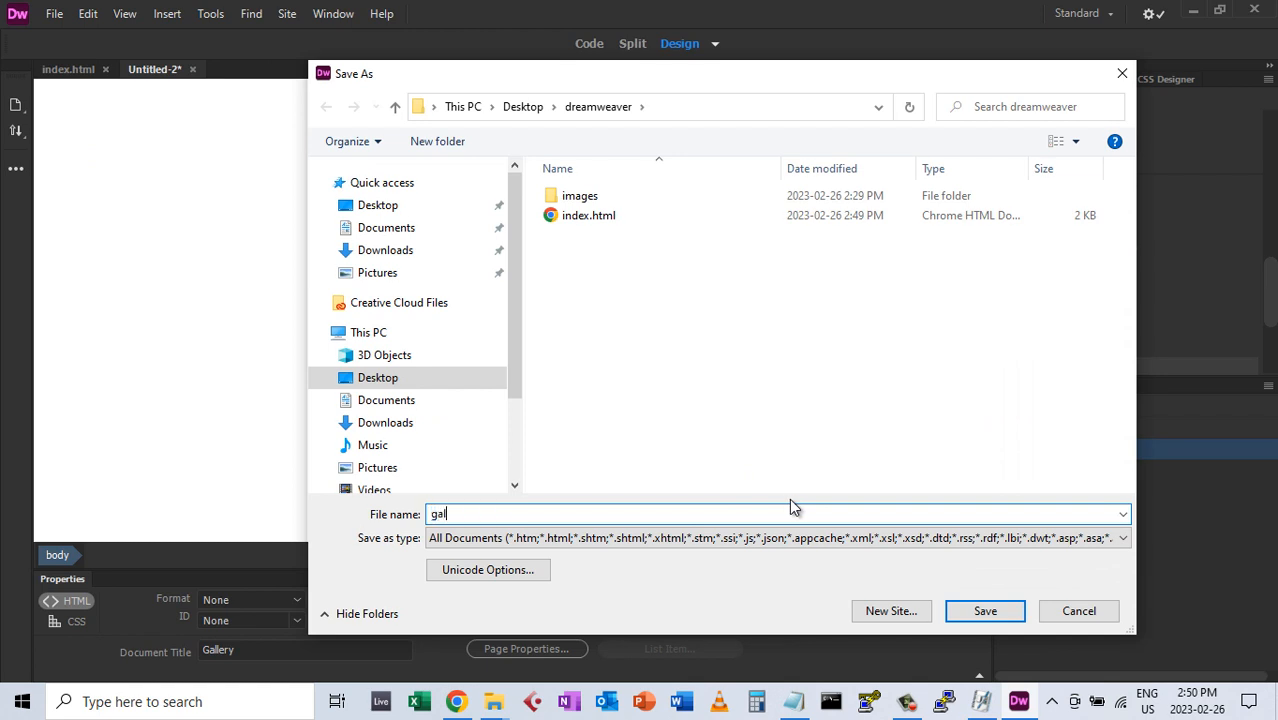
type("lery.html")
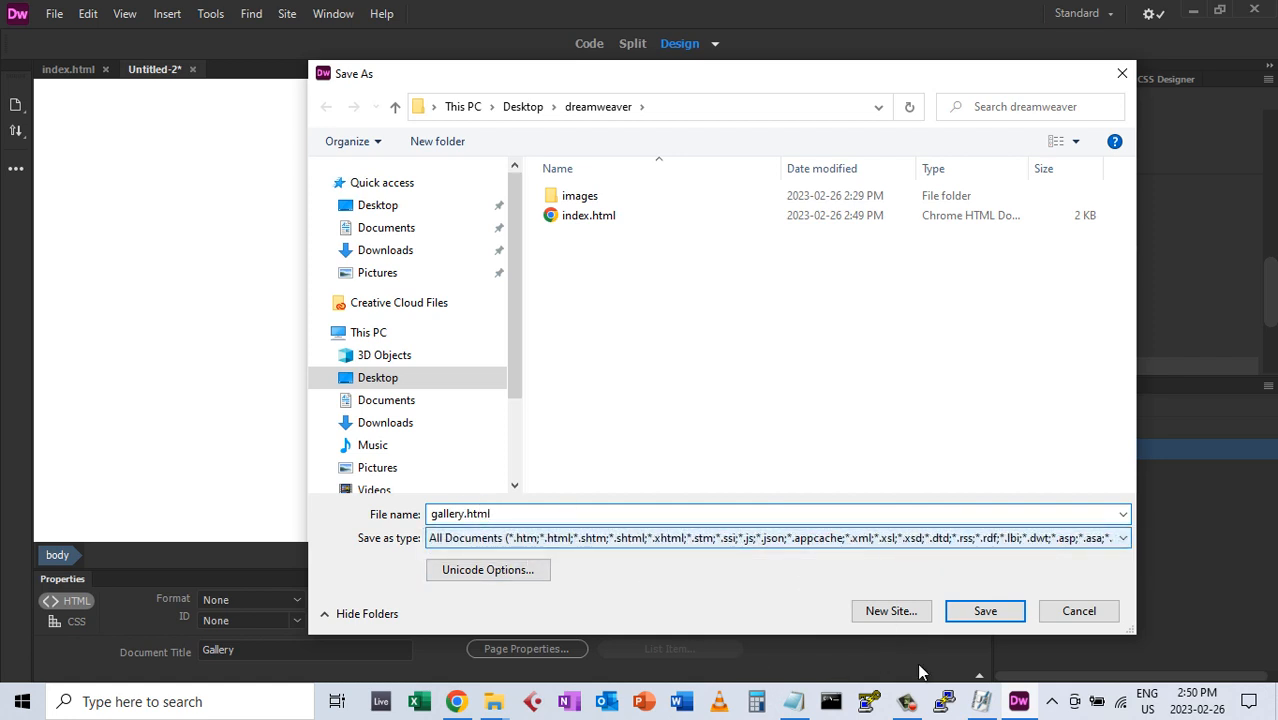
left_click(985, 611)
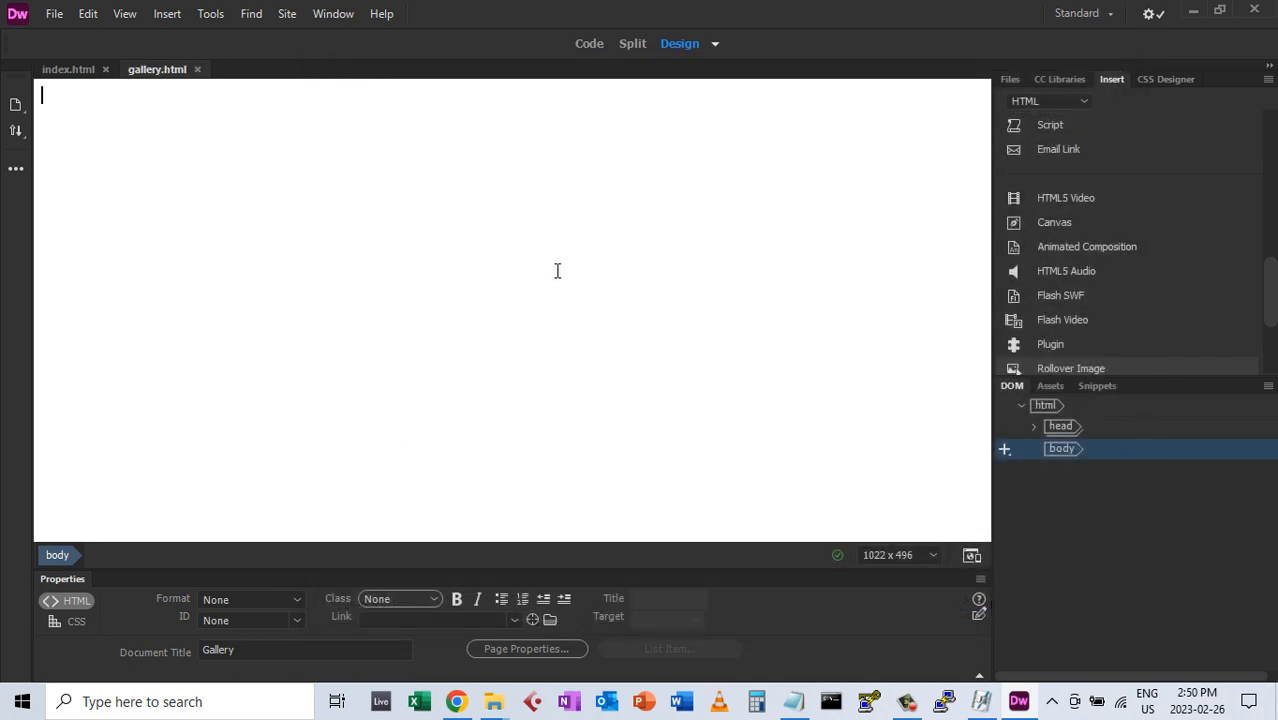
Add 'Gallery' as a Heading 1 and start a new paragraph below it
type("Gallery")
left_click(291, 601)
left_click(322, 427)
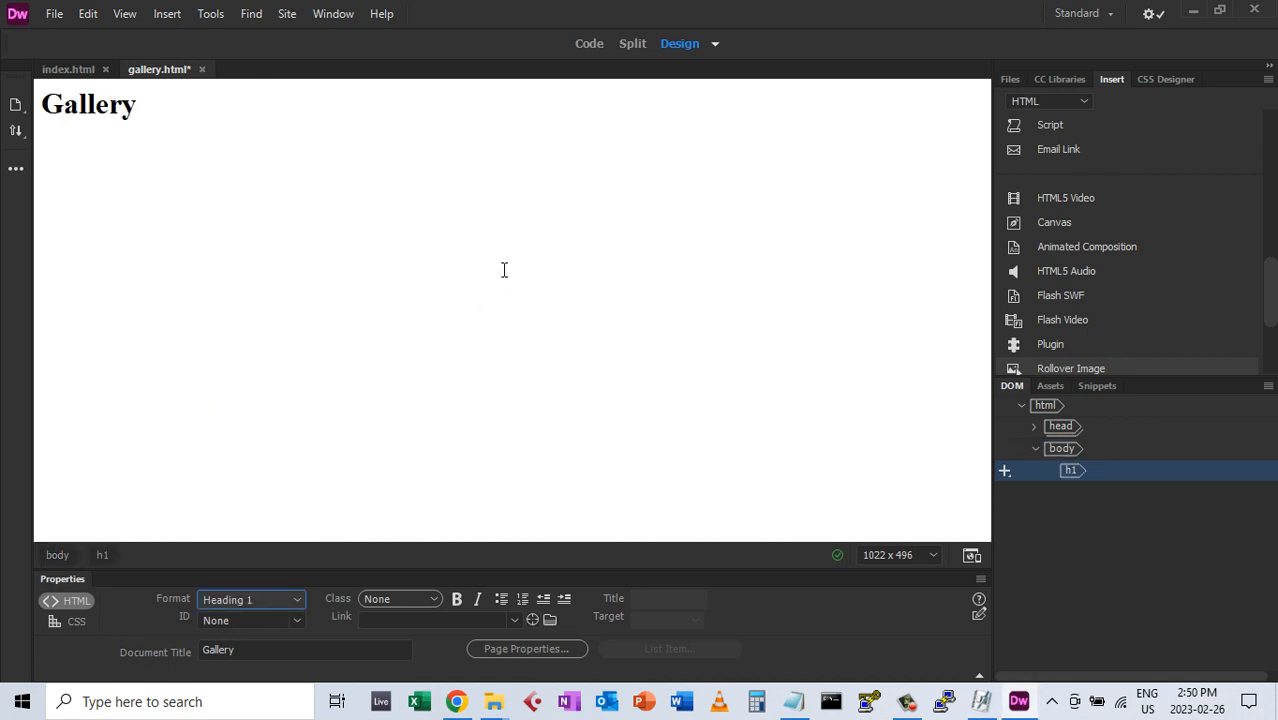
left_click(250, 104)
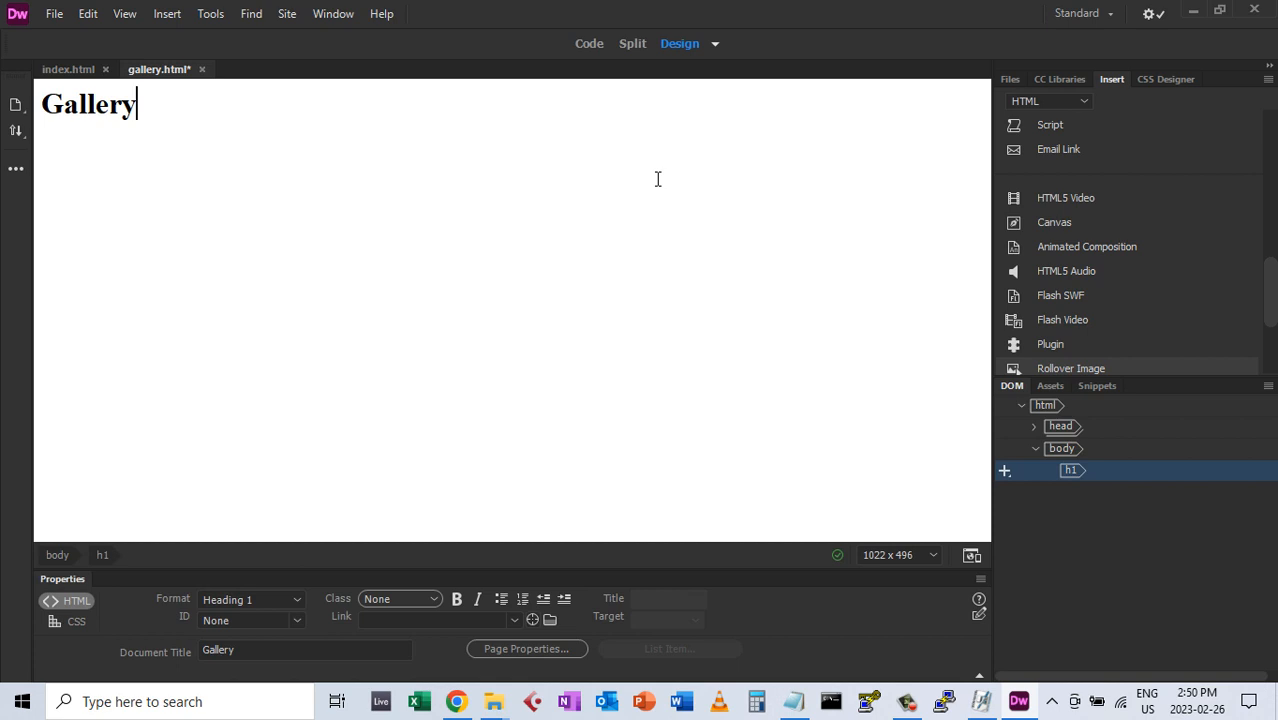
key("Return")
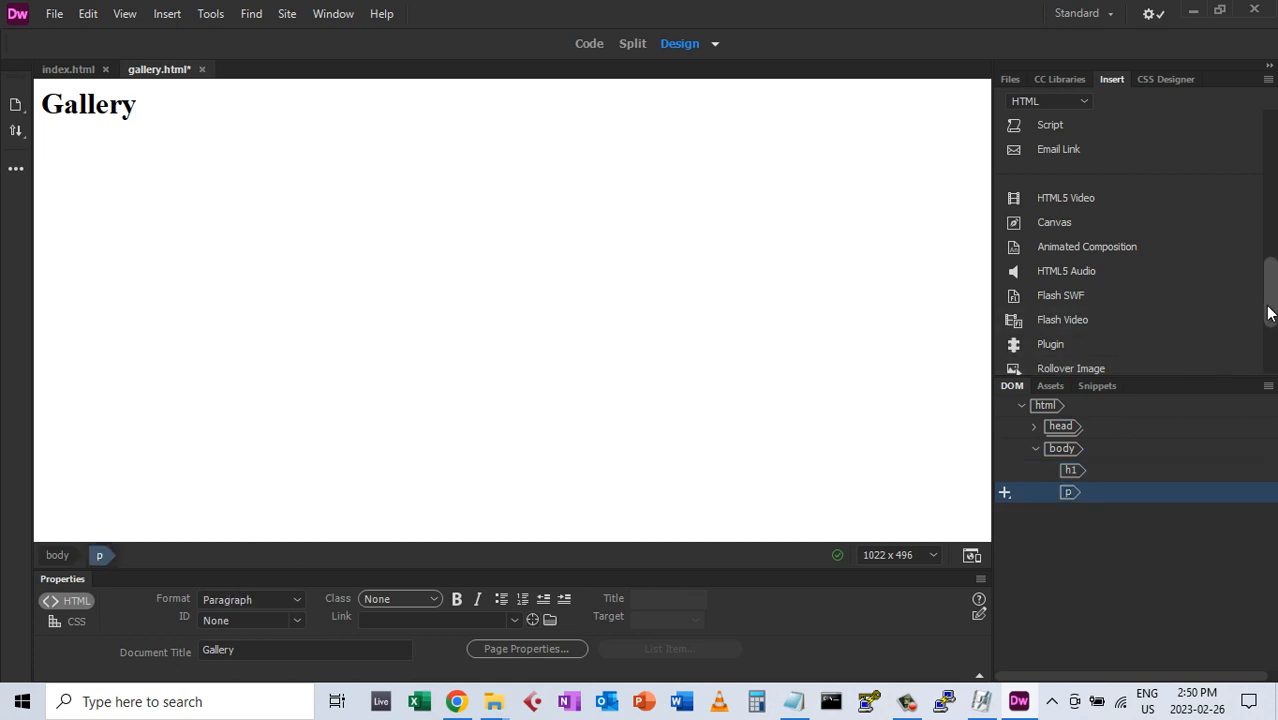
Insert a Rollover Image and browse for its original image file
left_click_drag(1268, 310, 1268, 357)
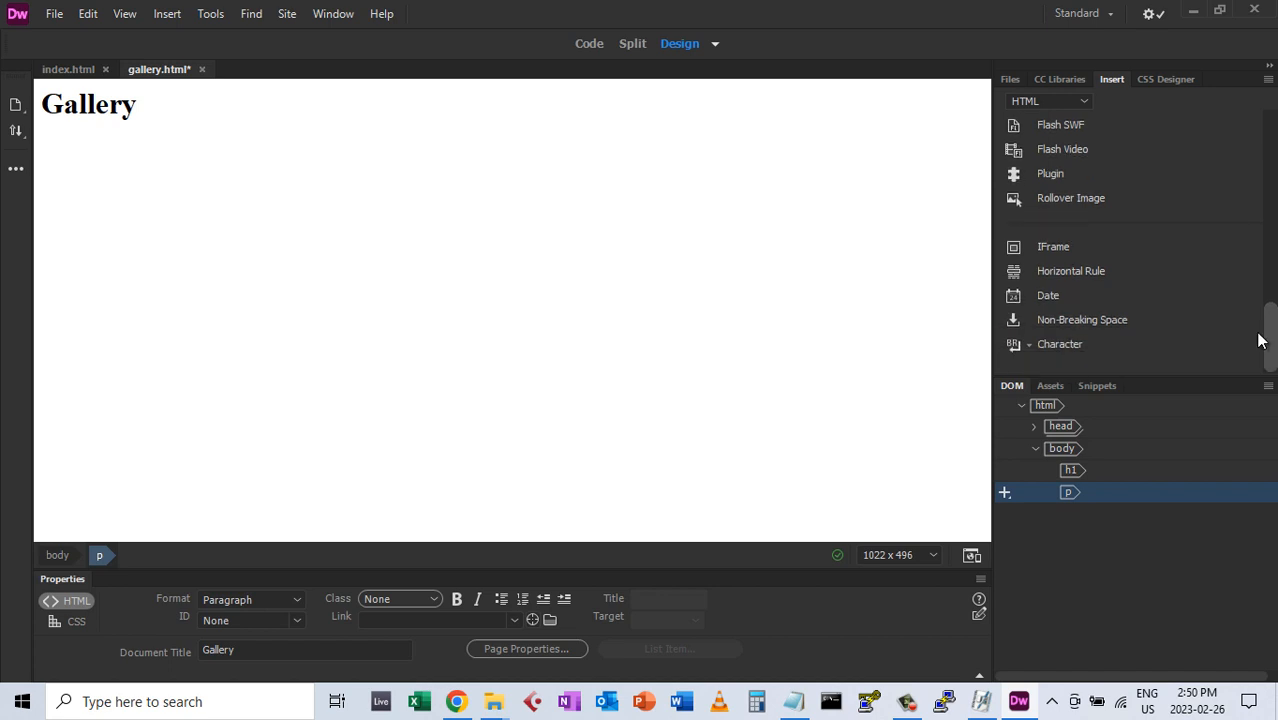
left_click(1050, 202)
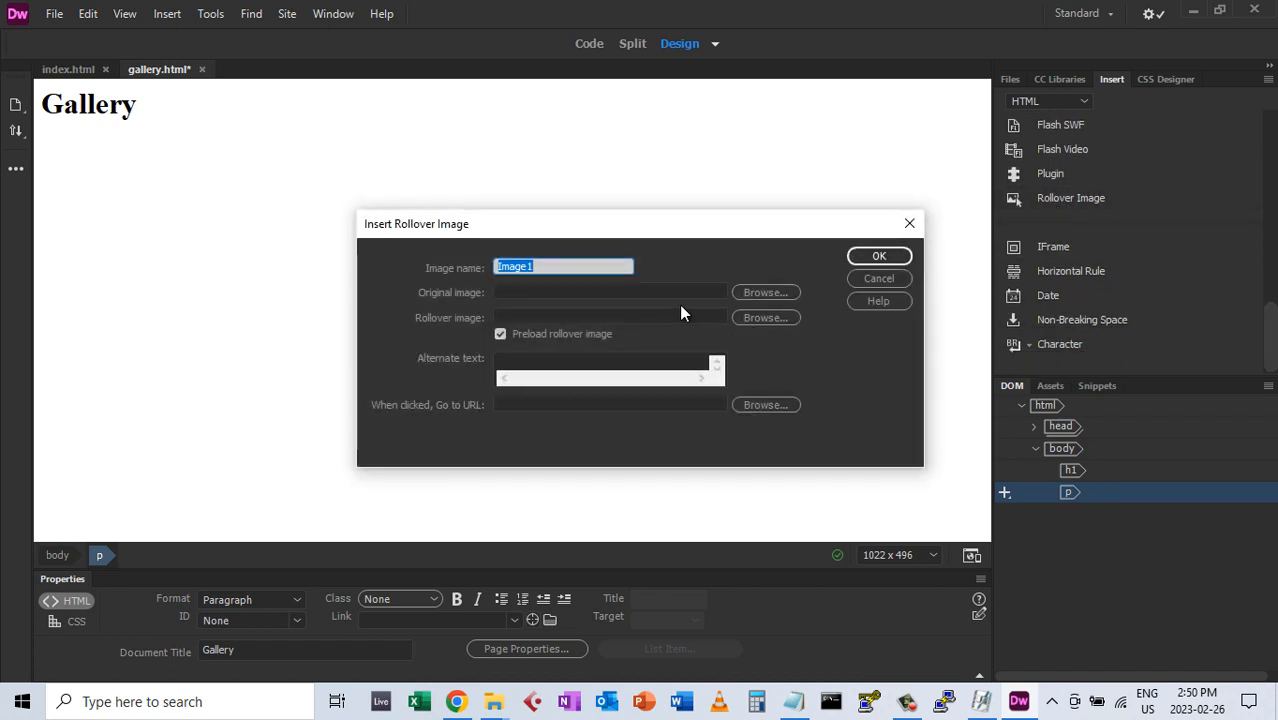
left_click(770, 292)
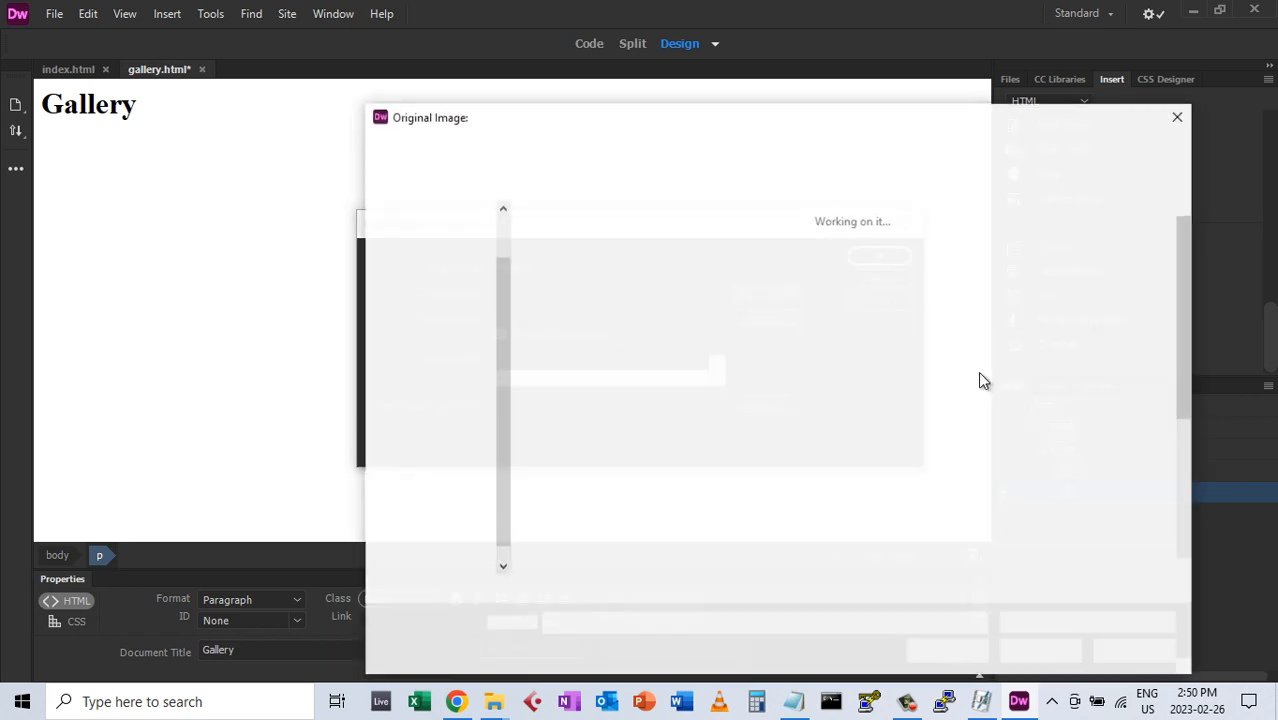
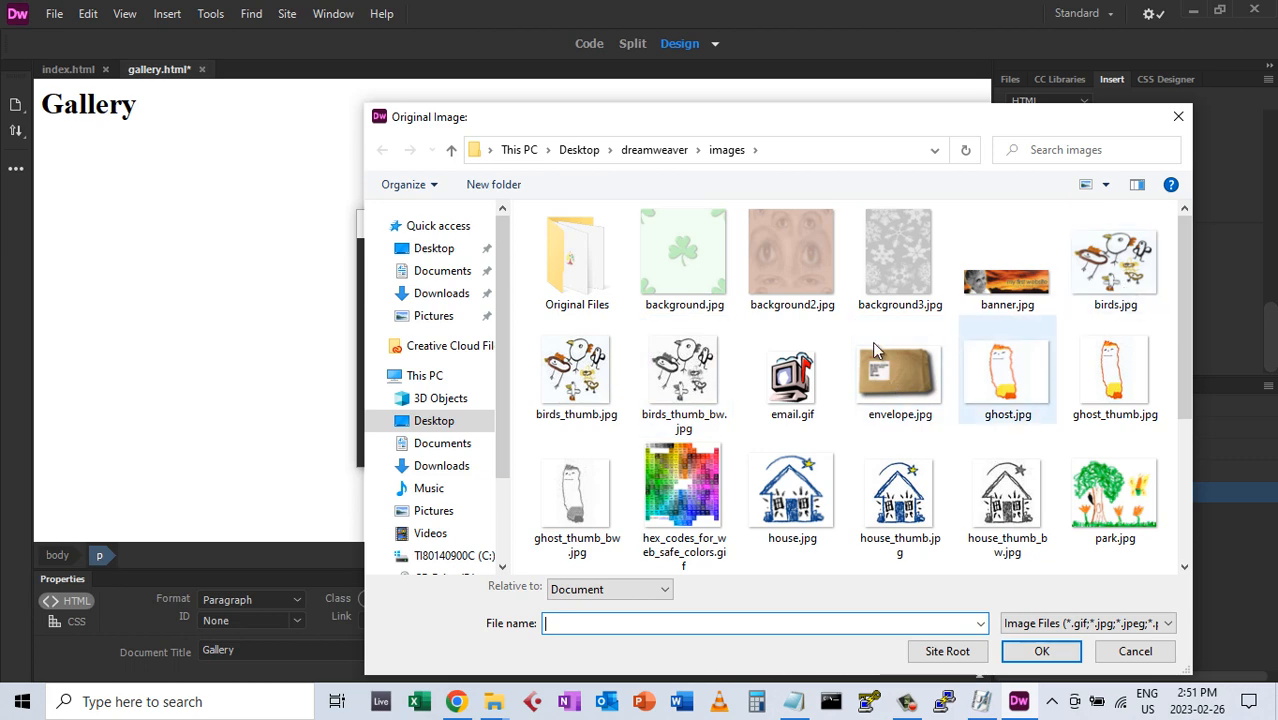
Choose birds_thumb_bw.jpg as the original rollover image and name the image 'birds'
left_click(703, 387)
left_click(1041, 651)
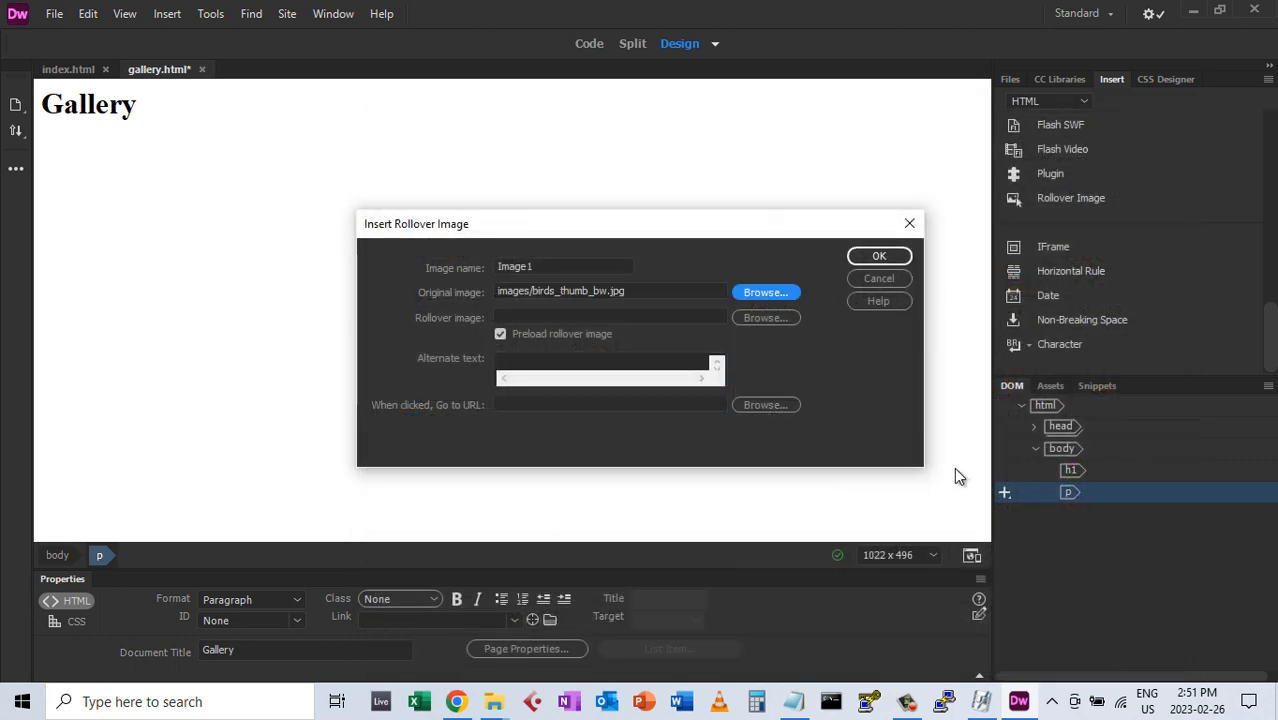
left_click_drag(588, 266, 465, 262)
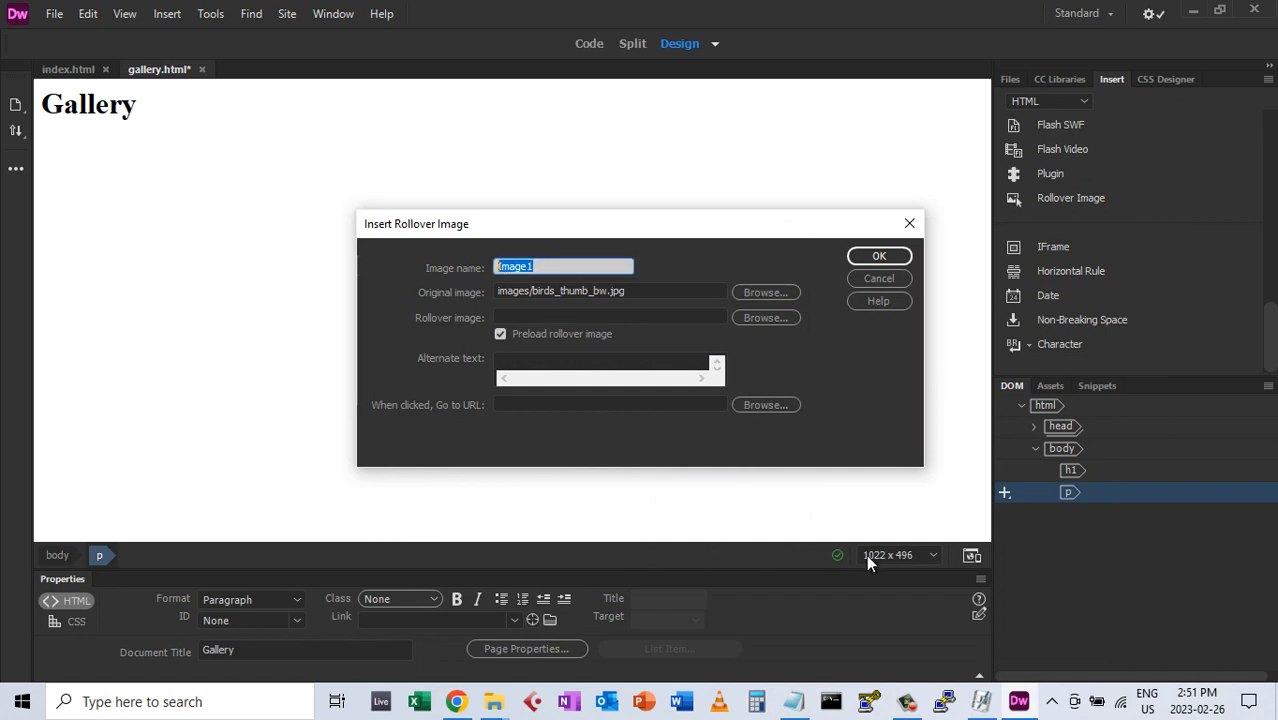
type("birds")
Copy the original image path into the rollover image and link fields
left_click_drag(633, 291, 471, 309)
right_click(565, 289)
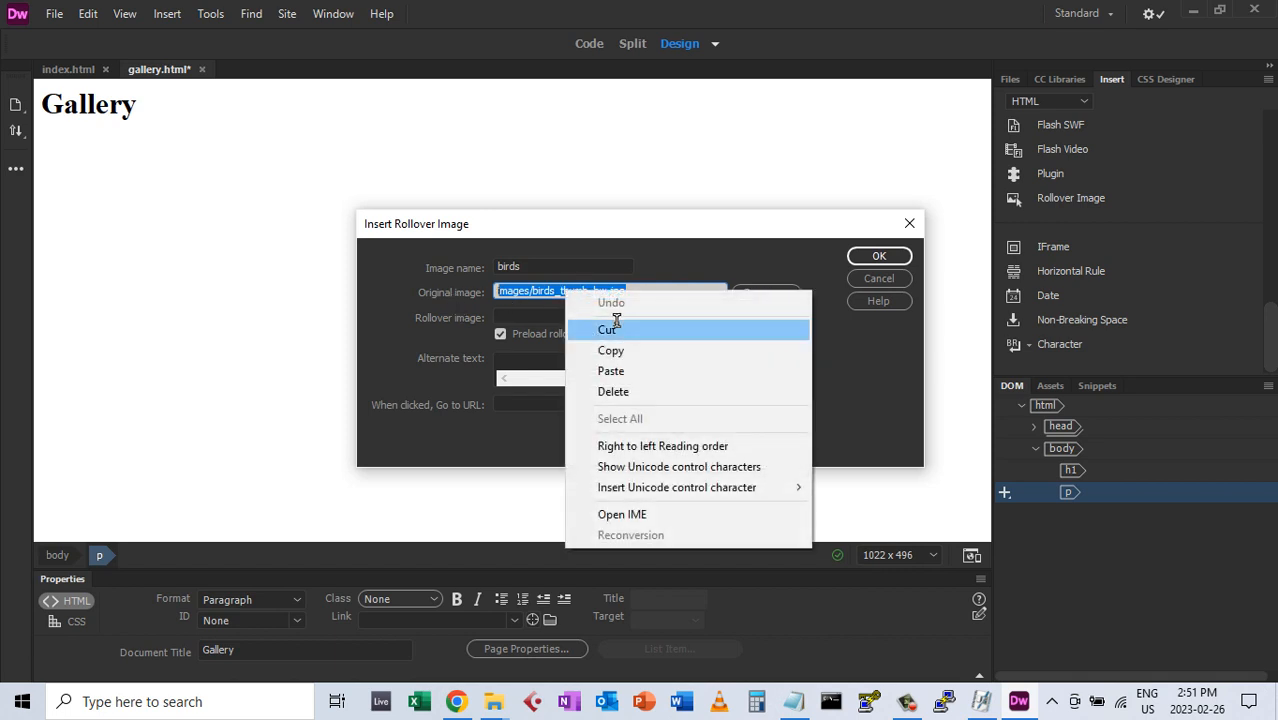
left_click(612, 350)
right_click(536, 313)
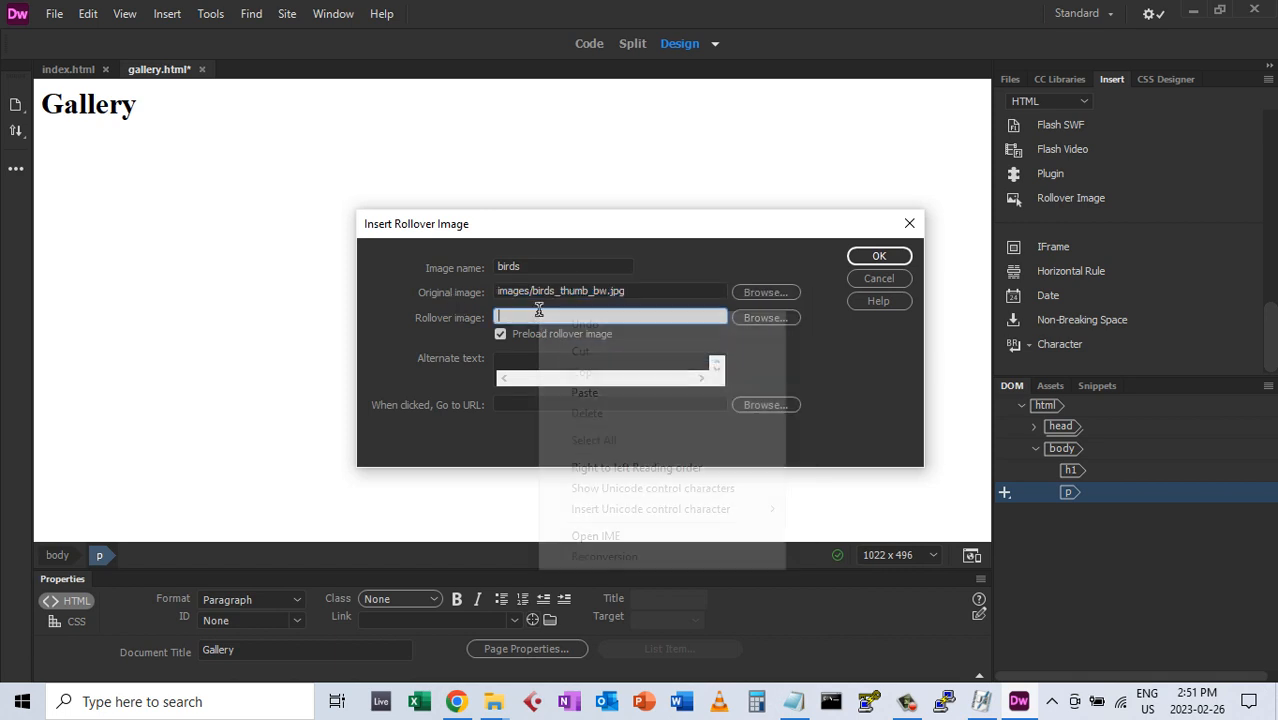
left_click(594, 393)
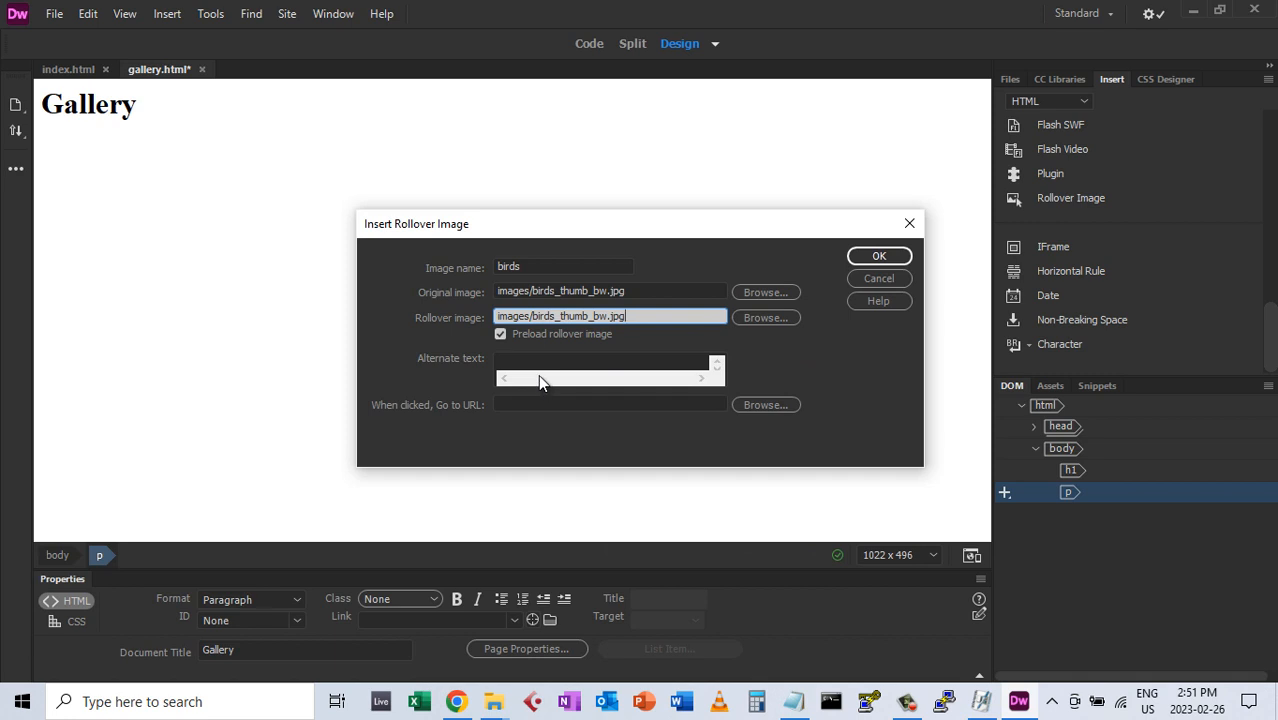
left_click(538, 400)
right_click(541, 398)
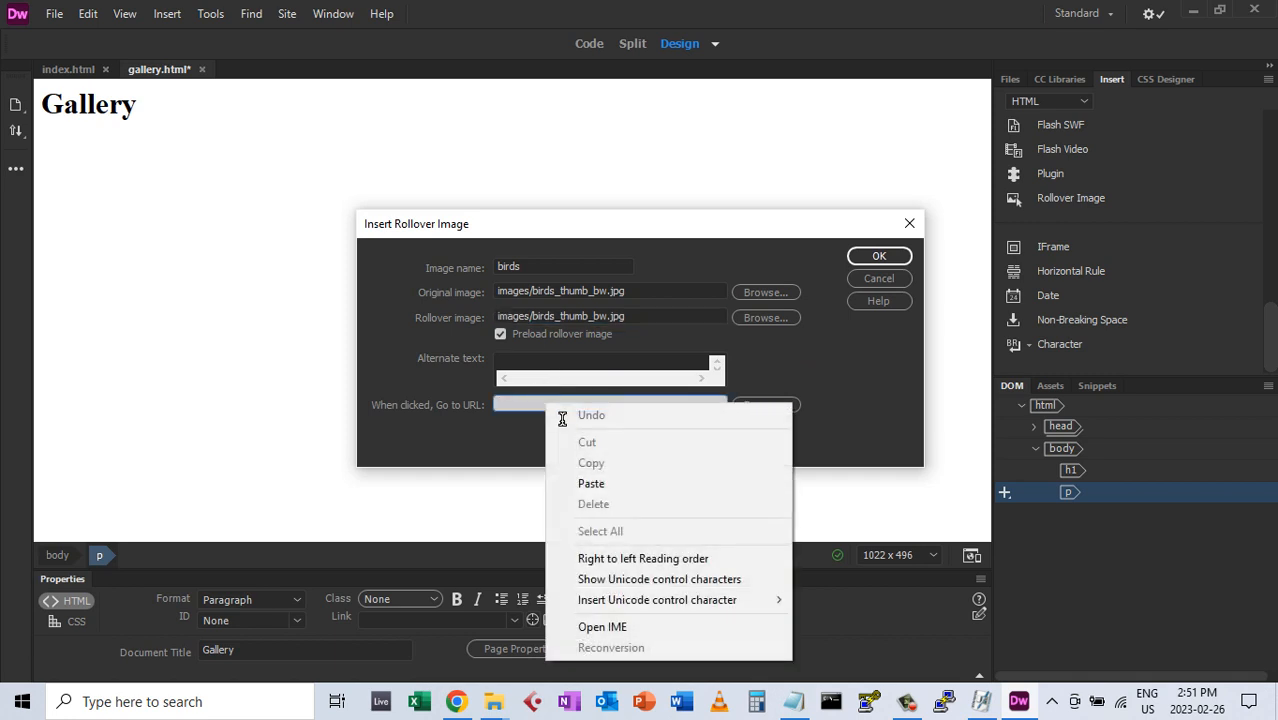
left_click(599, 486)
left_click(555, 362)
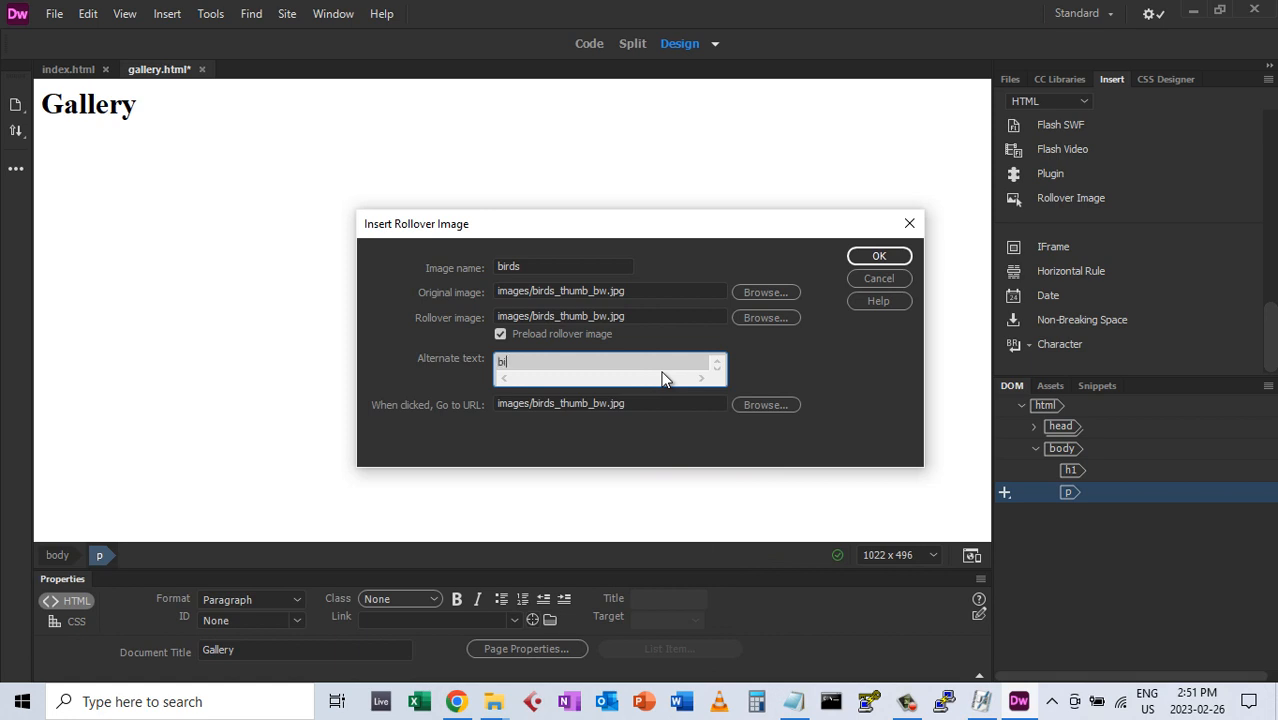
Edit the paths to birds_thumb.jpg and images/birds.jpg, then insert the birds rollover
left_click(604, 316)
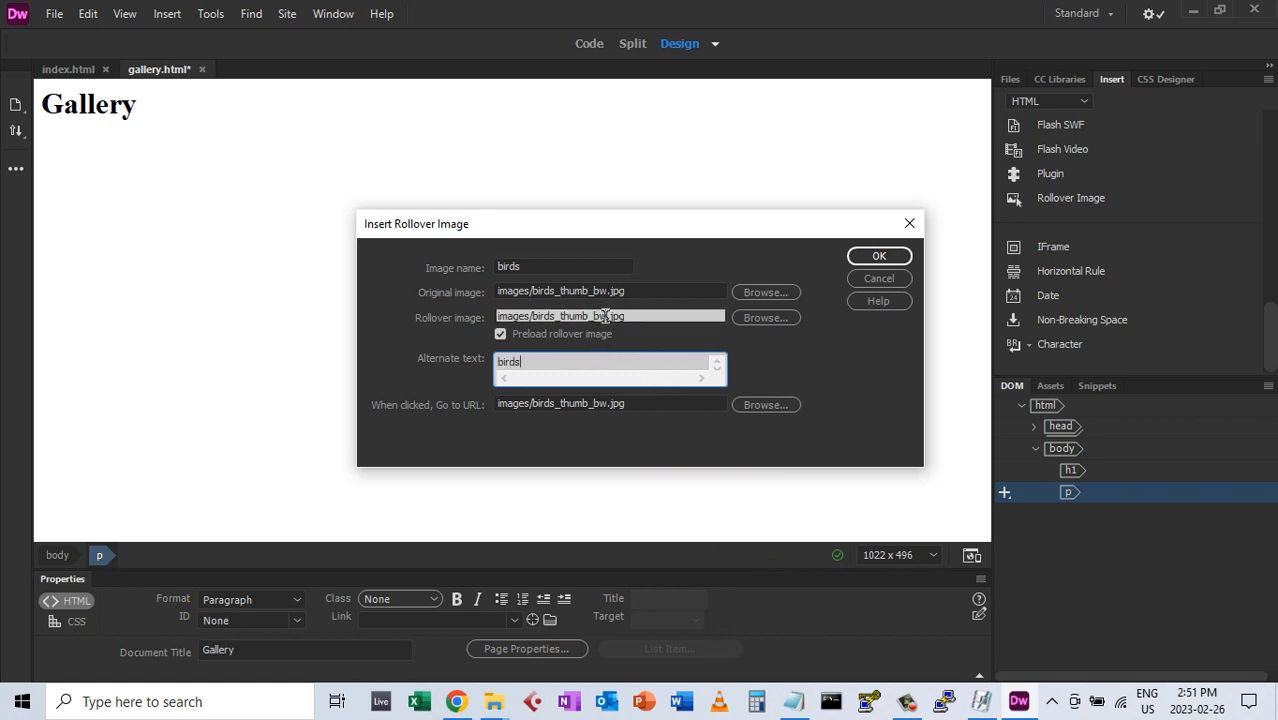
key("BackSpace")
key("BackSpace")
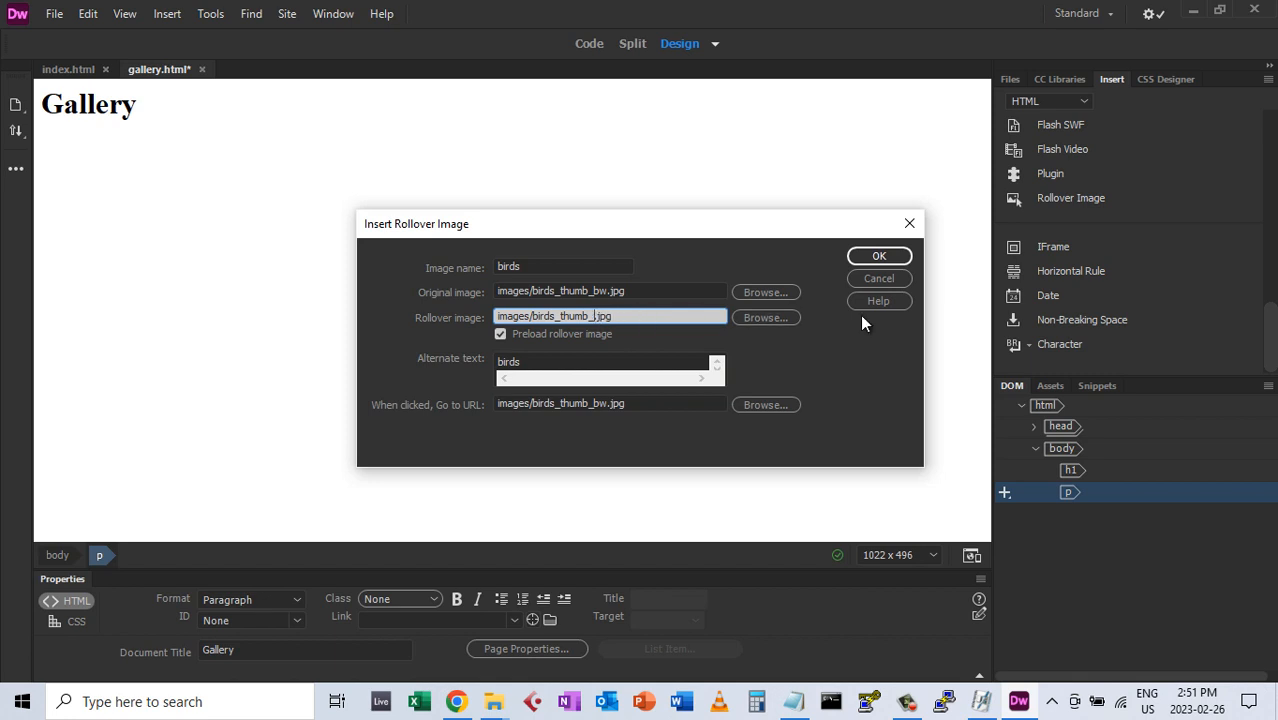
left_click(560, 404)
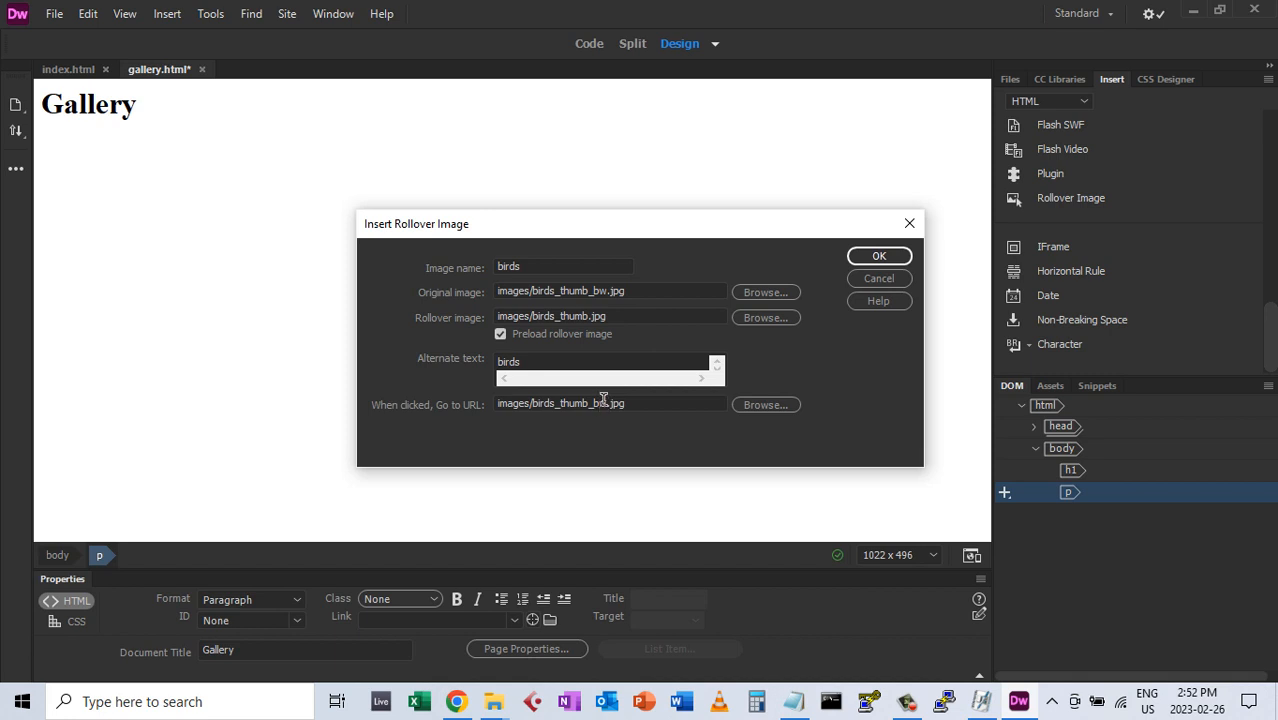
left_click(605, 403)
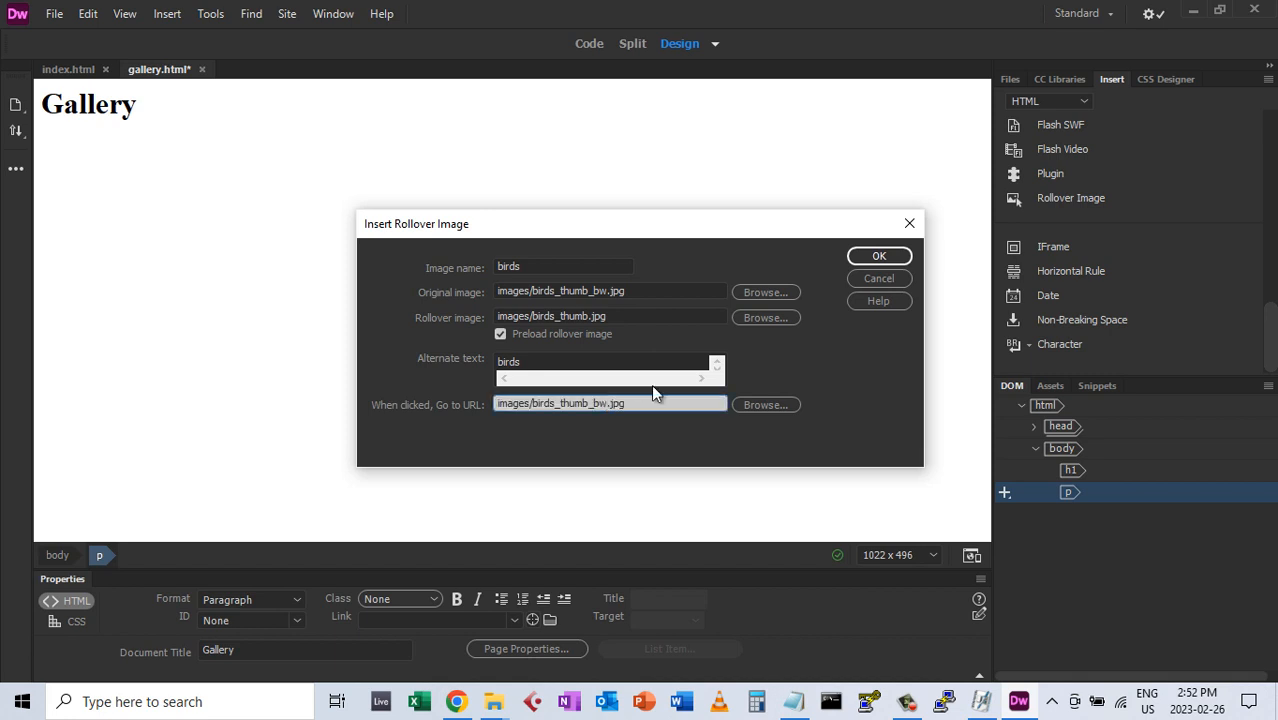
key("BackSpace")
key("BackSpace")
key("BackSpace")
key("BackSpace")
key("BackSpace")
key("BackSpace")
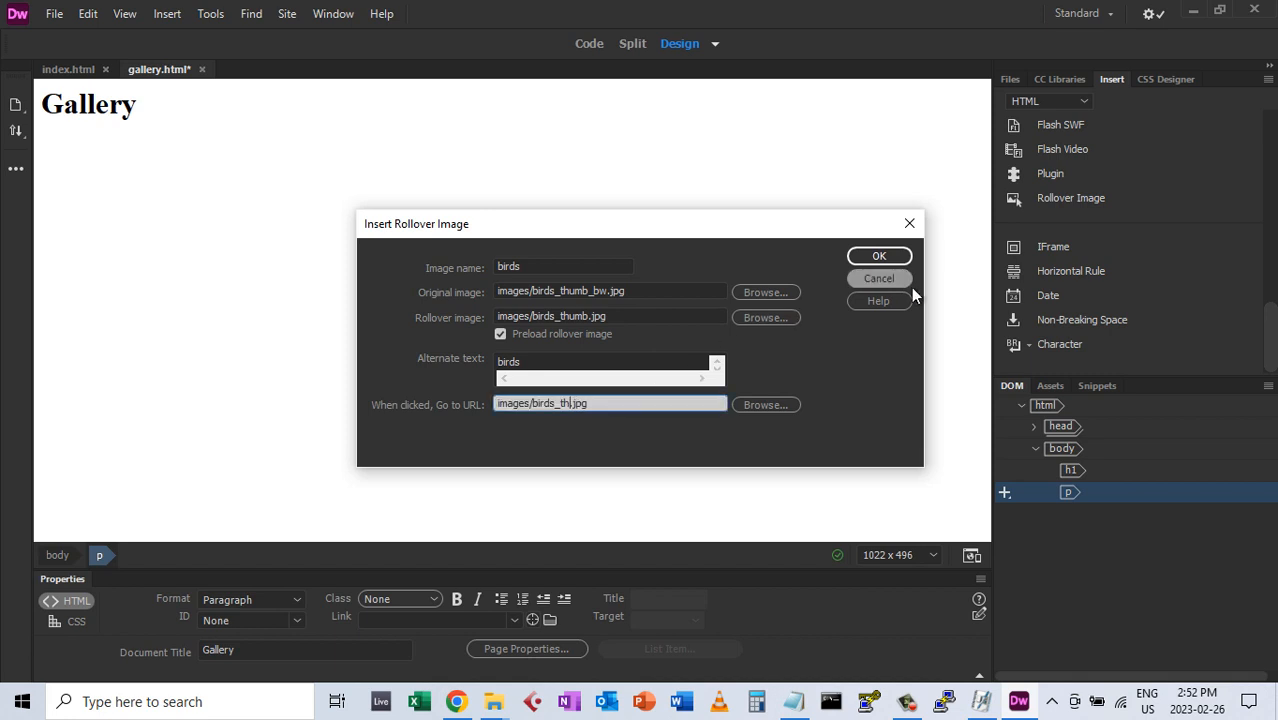
key("BackSpace")
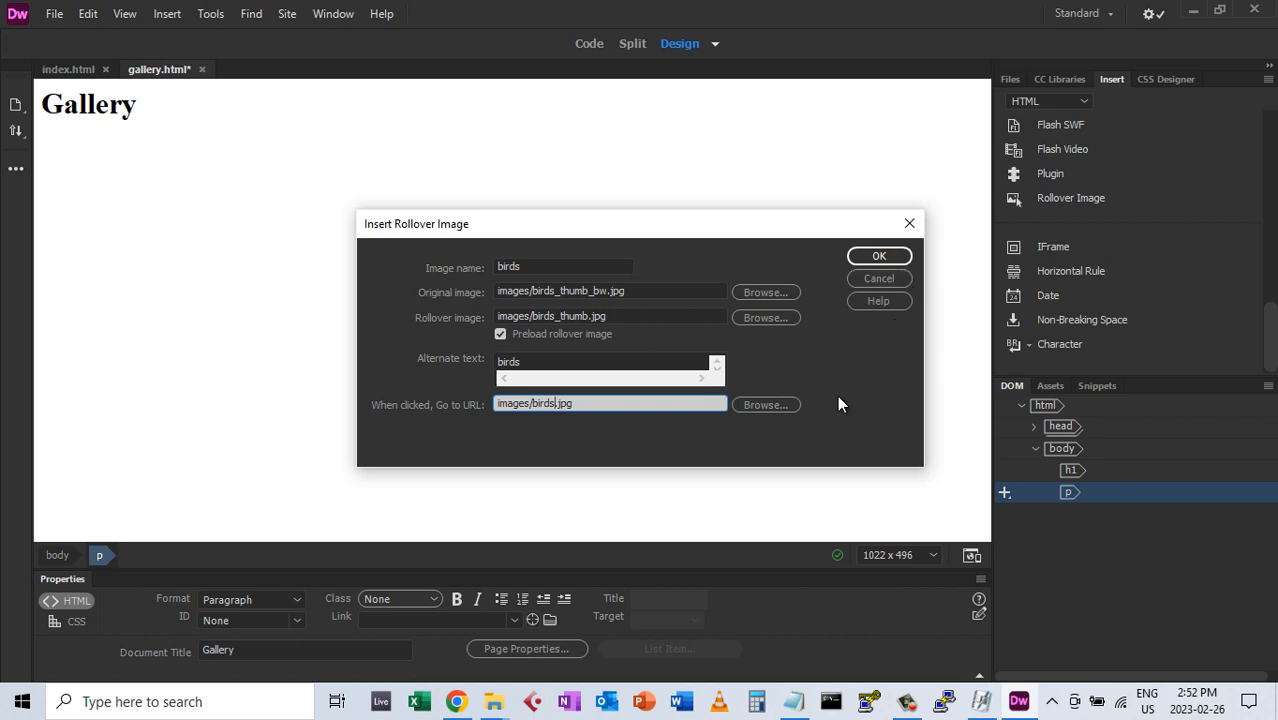
left_click(877, 255)
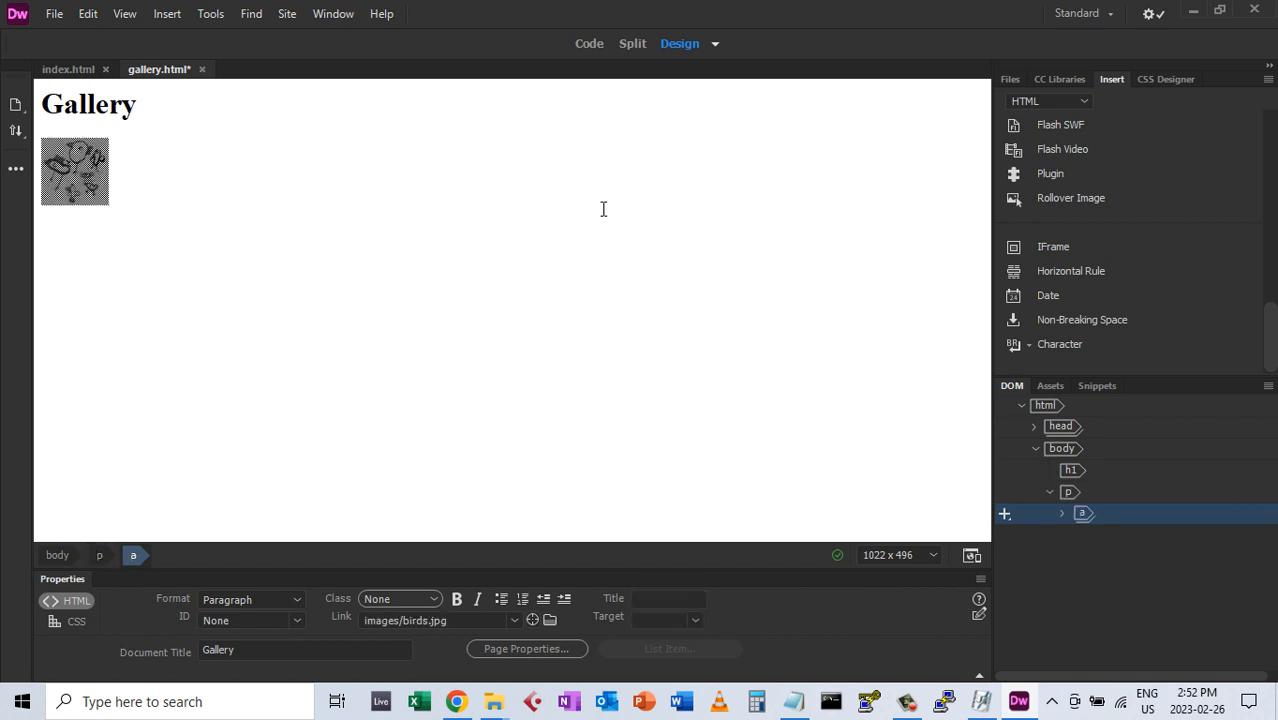
After the birds image, choose ghost_thumb_bw.jpg as the next rollover's original image
left_click(140, 183)
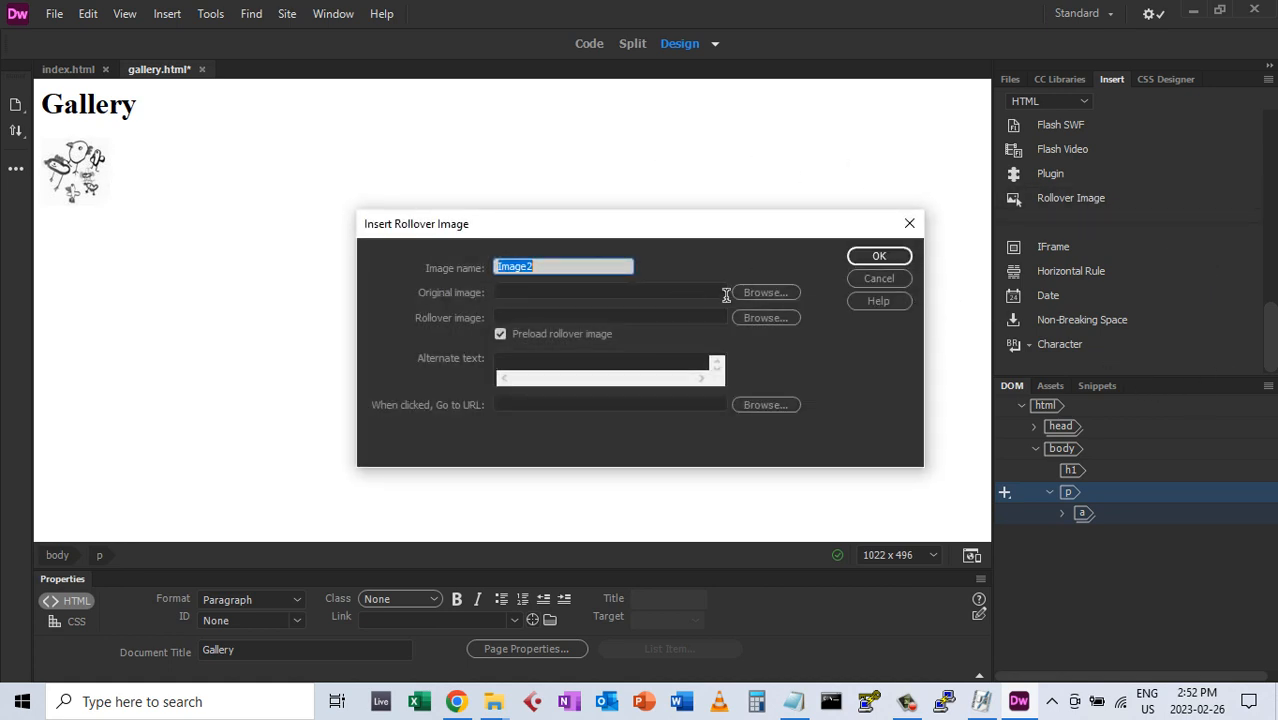
left_click(748, 293)
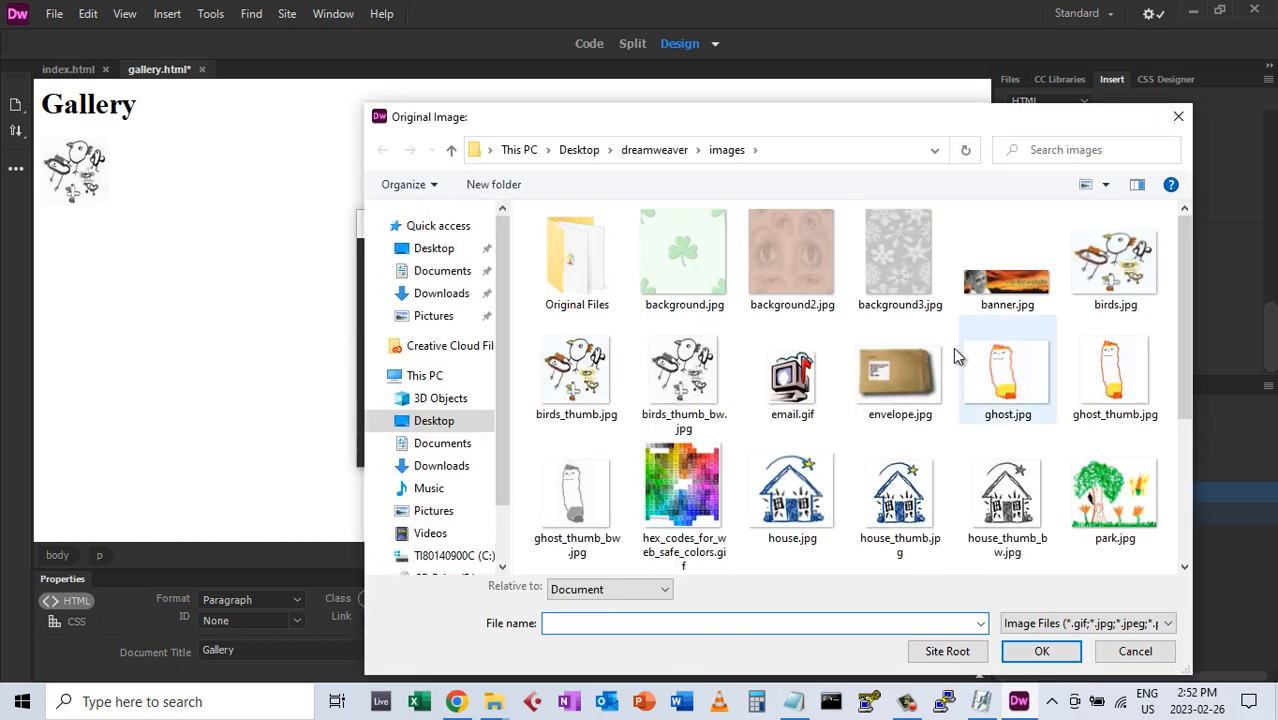
double_click(572, 495)
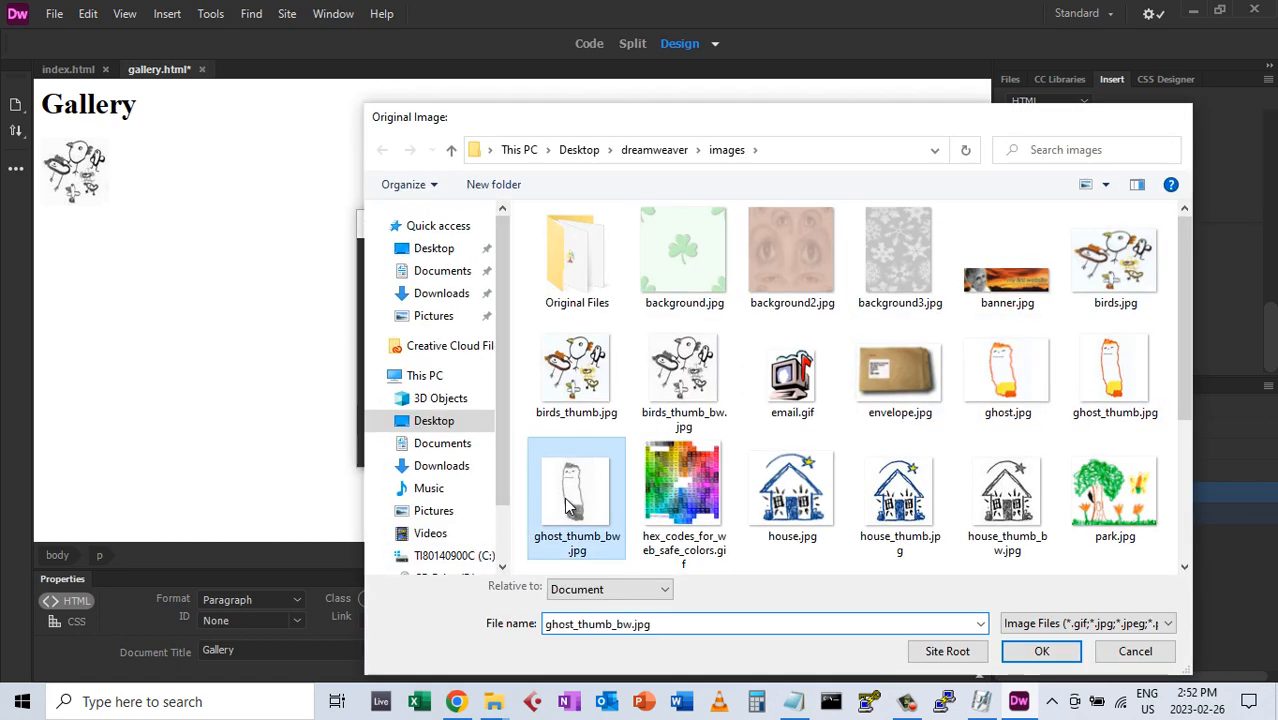
Paste the image path into the rollover and link fields and name the image 'ghost'
left_click_drag(659, 290, 422, 283)
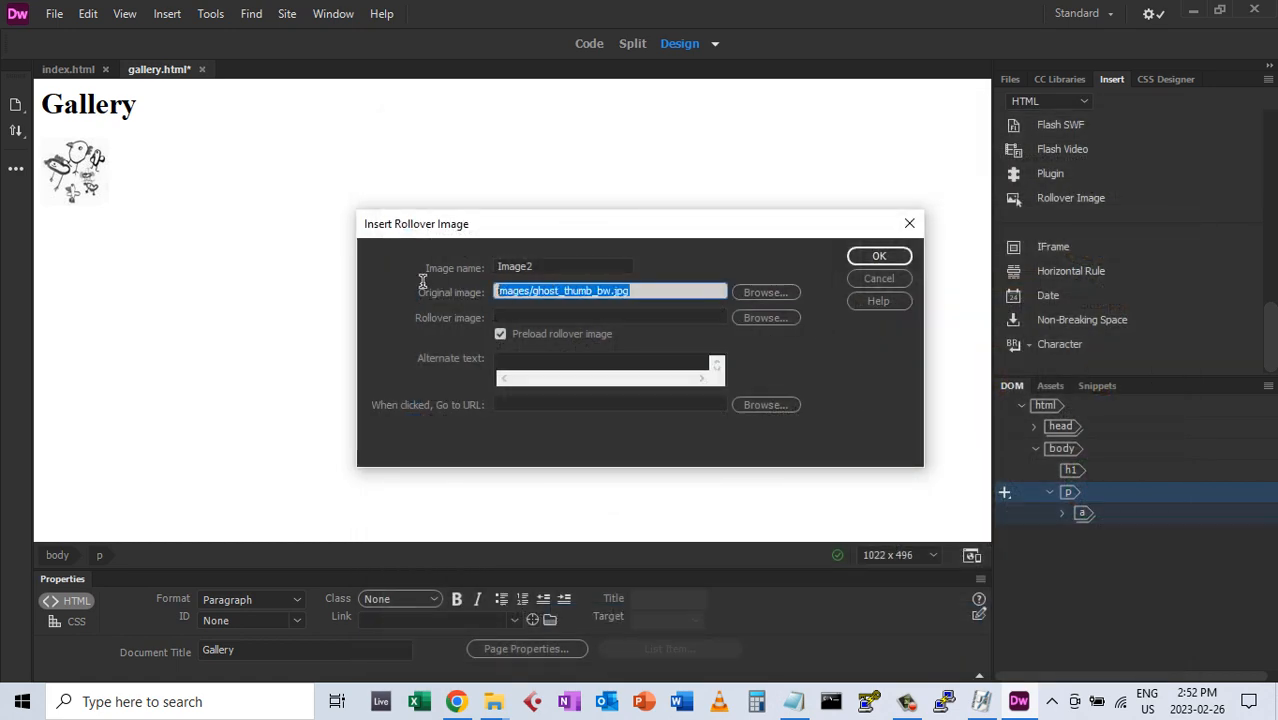
left_click(524, 314)
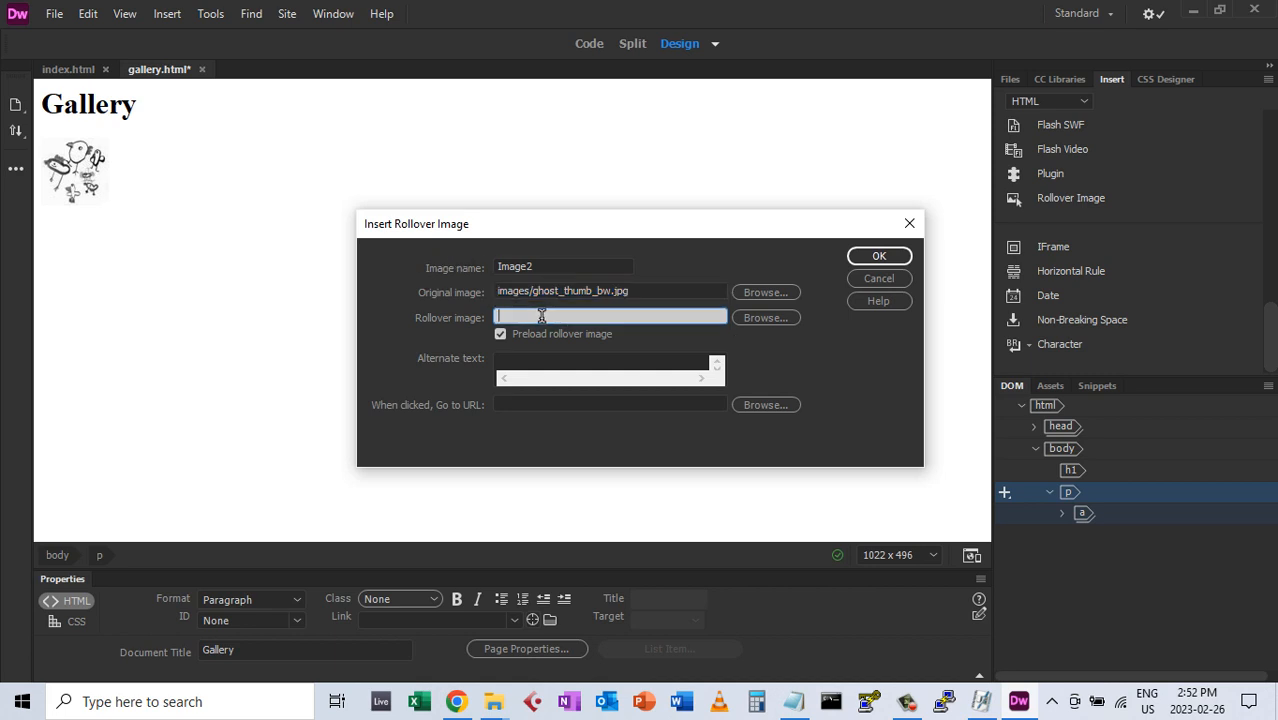
key("ctrl+v")
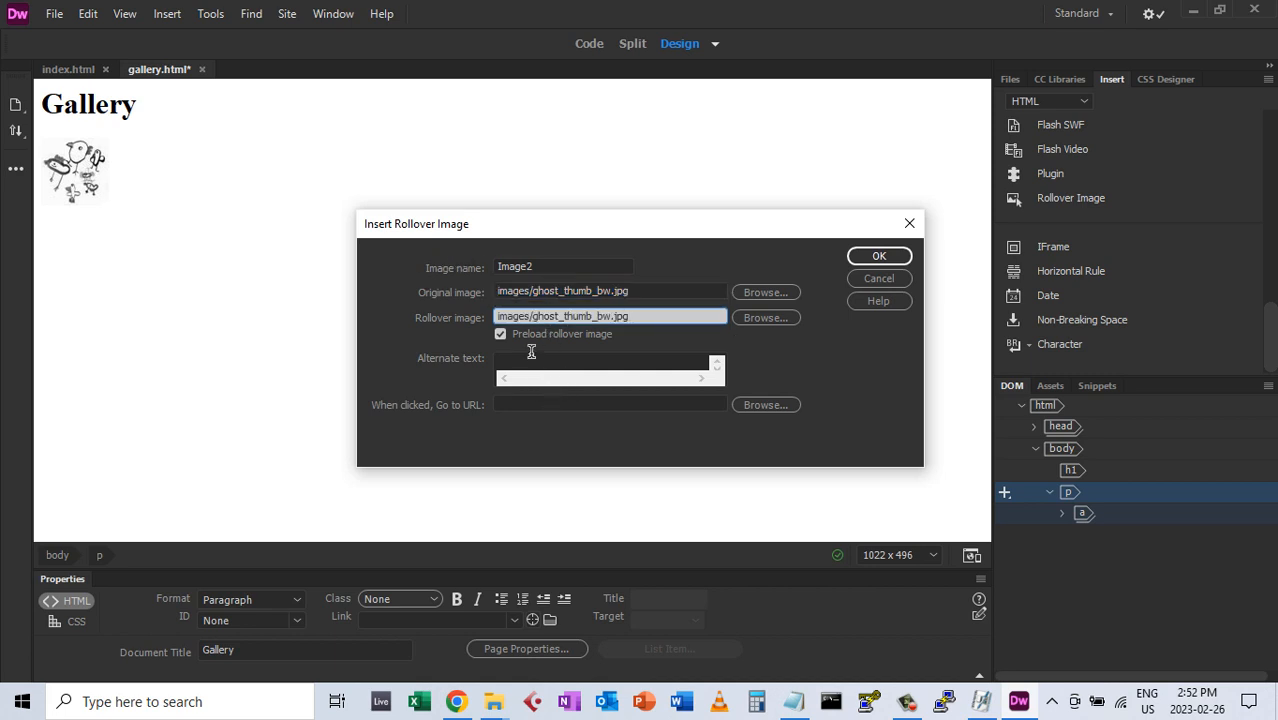
left_click(530, 404)
key("ctrl+v")
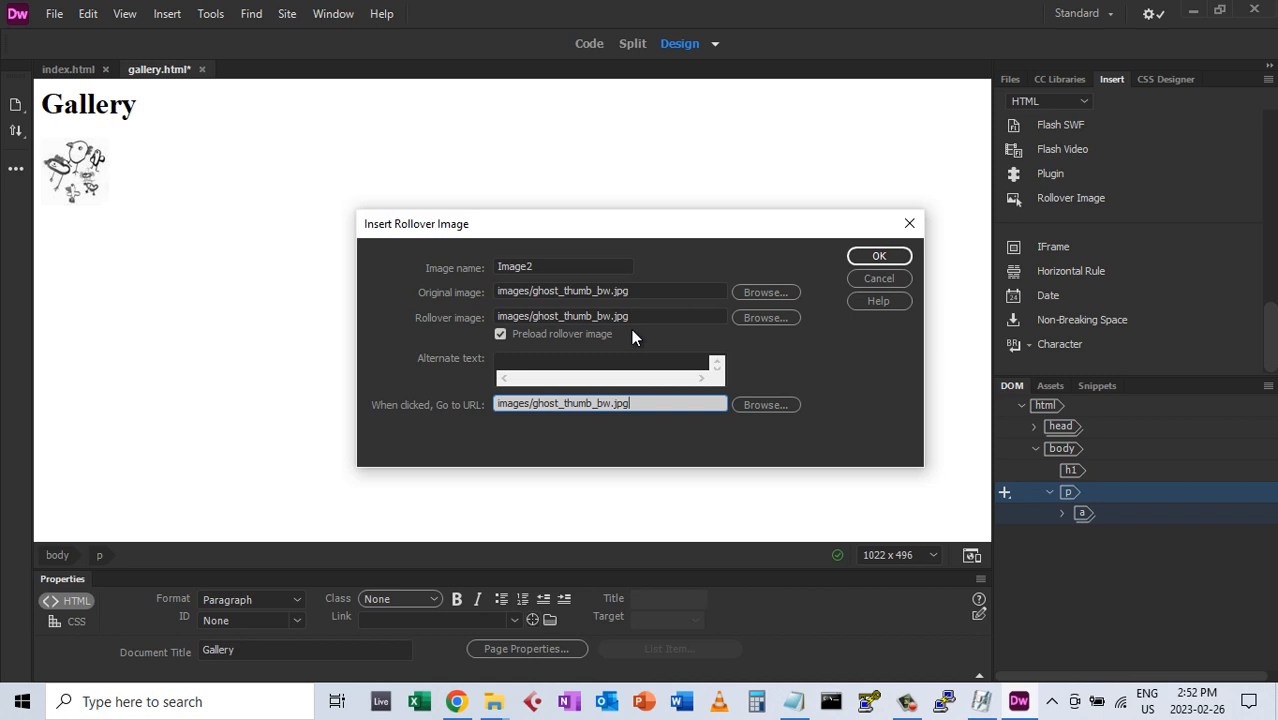
double_click(528, 266)
type("ghost")
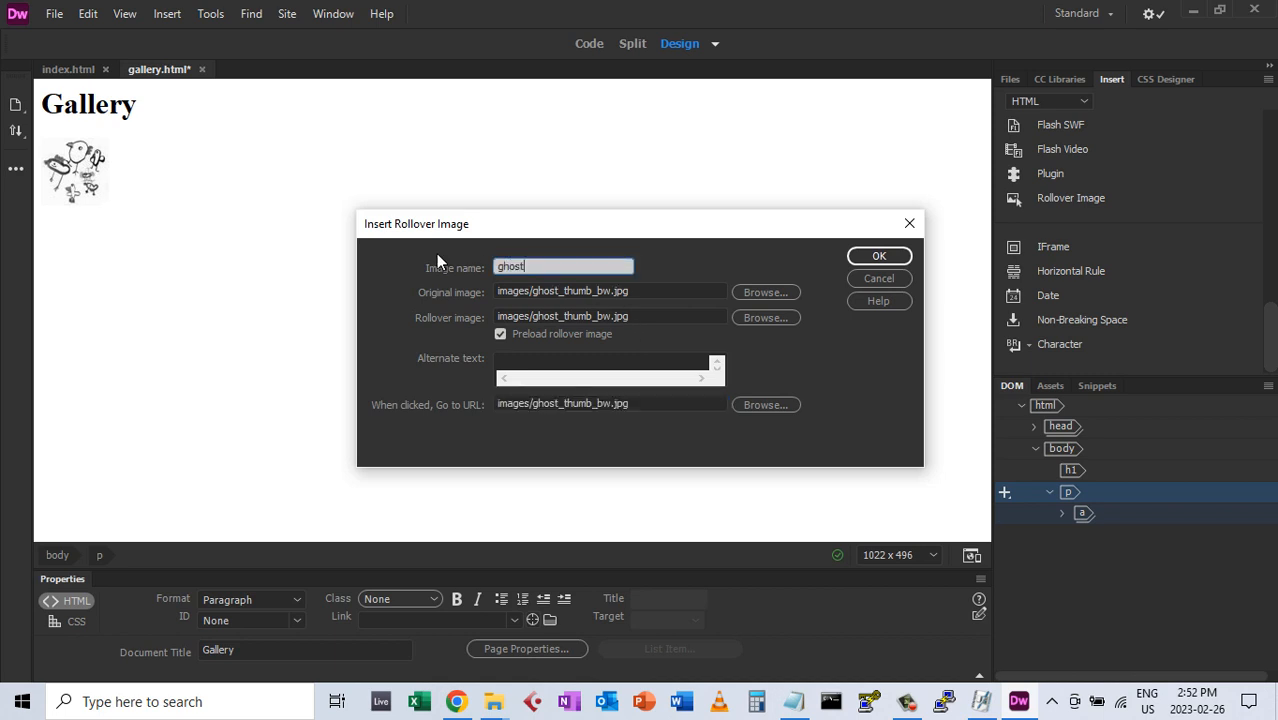
left_click(507, 365)
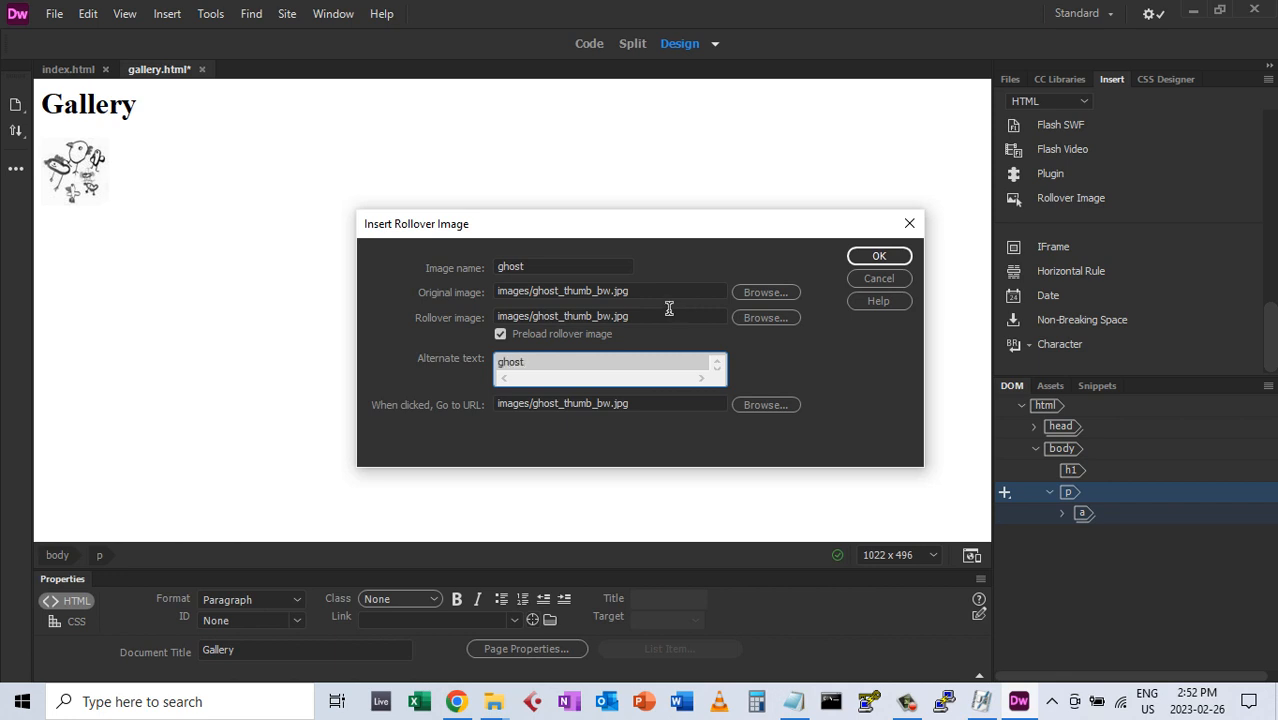
Trim the paths to ghost_thumb.jpg and images/ghost.jpg, then insert the ghost rollover
left_click(592, 316)
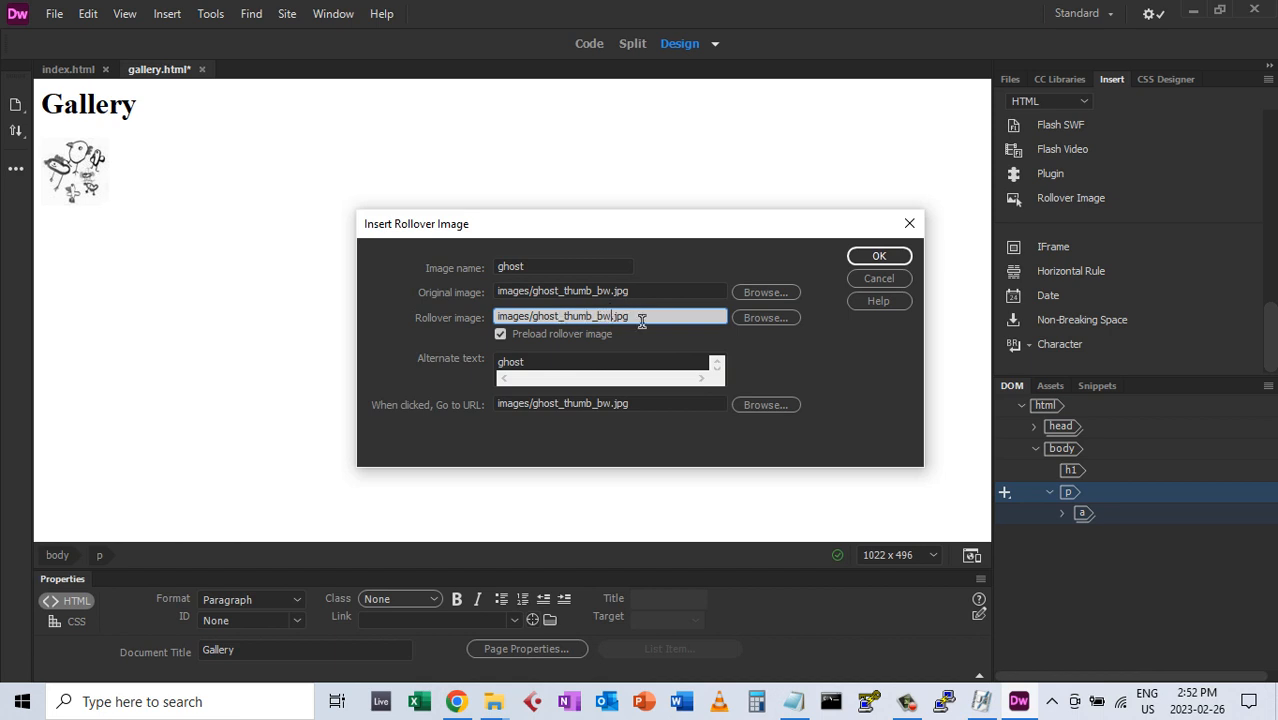
key("BackSpace")
key("BackSpace")
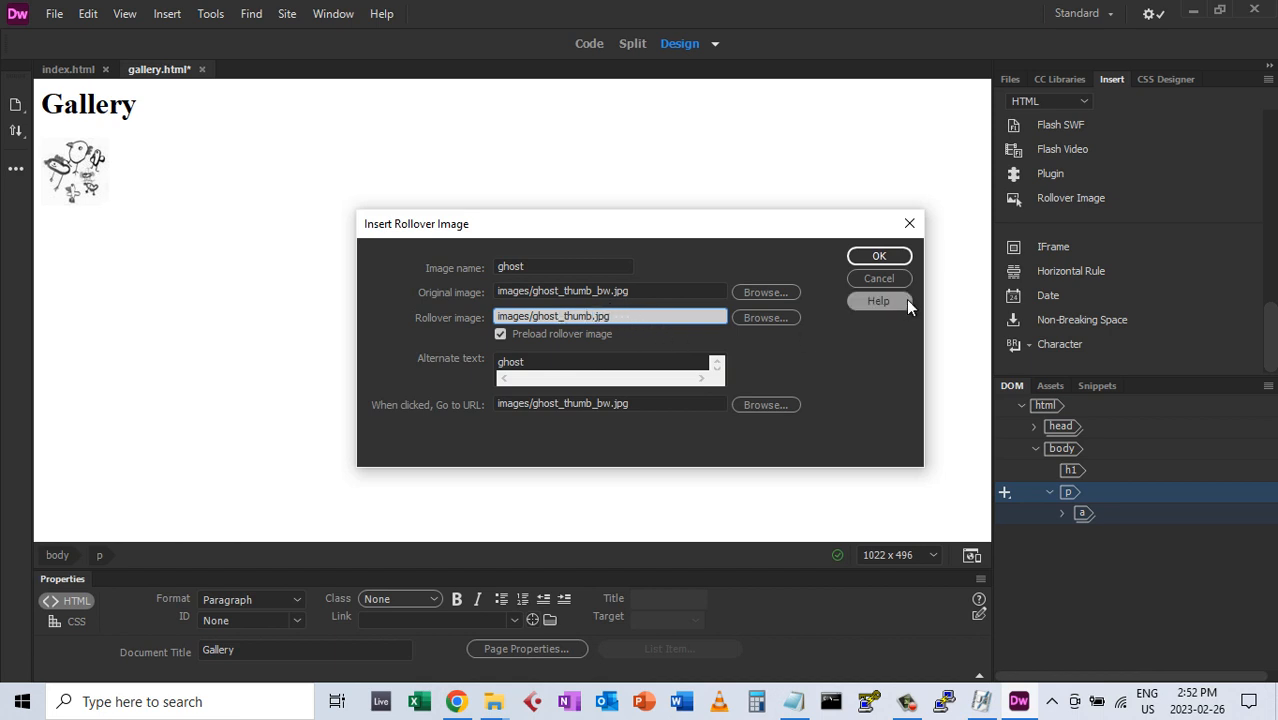
left_click(609, 403)
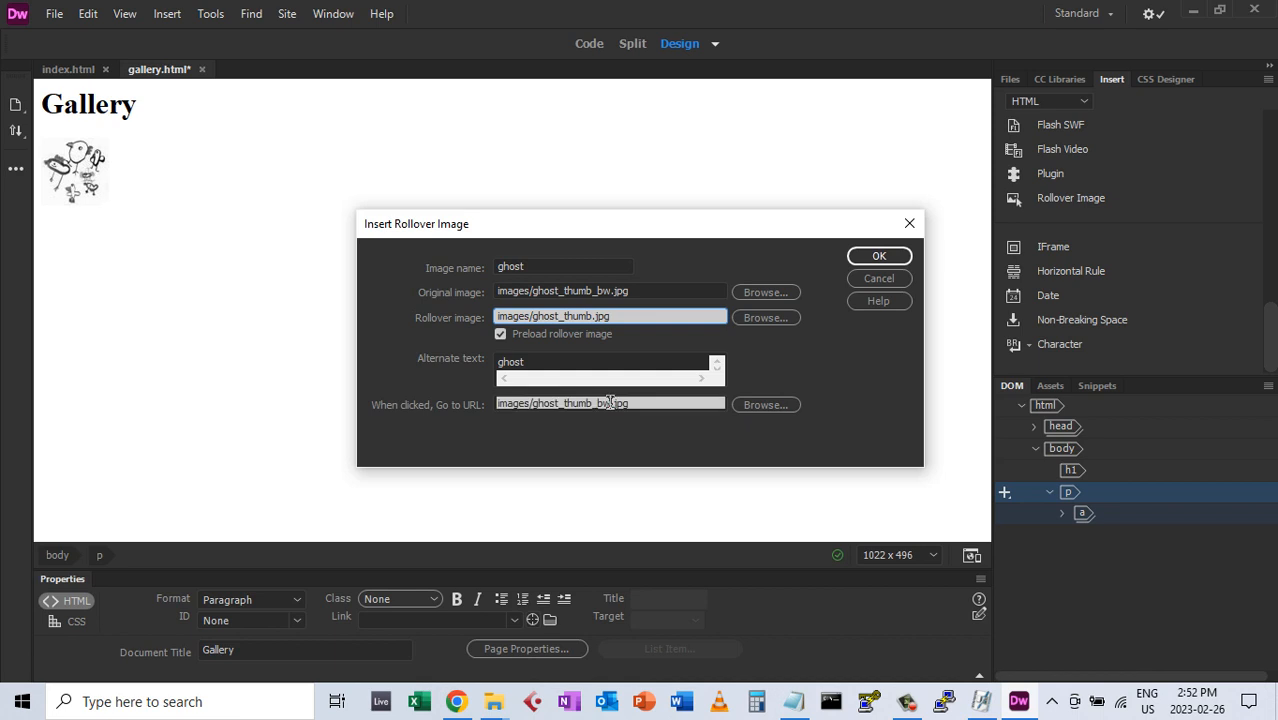
key("BackSpace")
key("BackSpace")
key("BackSpace")
key("BackSpace")
key("BackSpace")
key("BackSpace")
key("BackSpace")
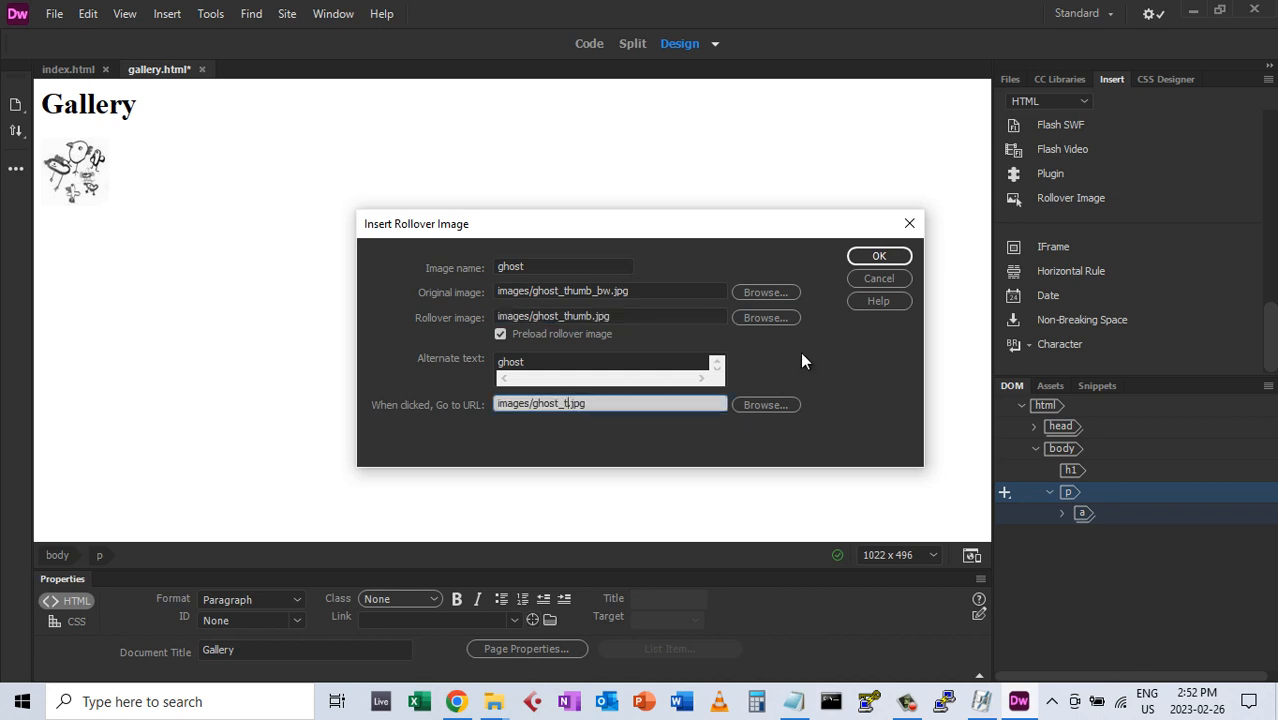
key("BackSpace")
left_click(893, 258)
left_click(314, 163)
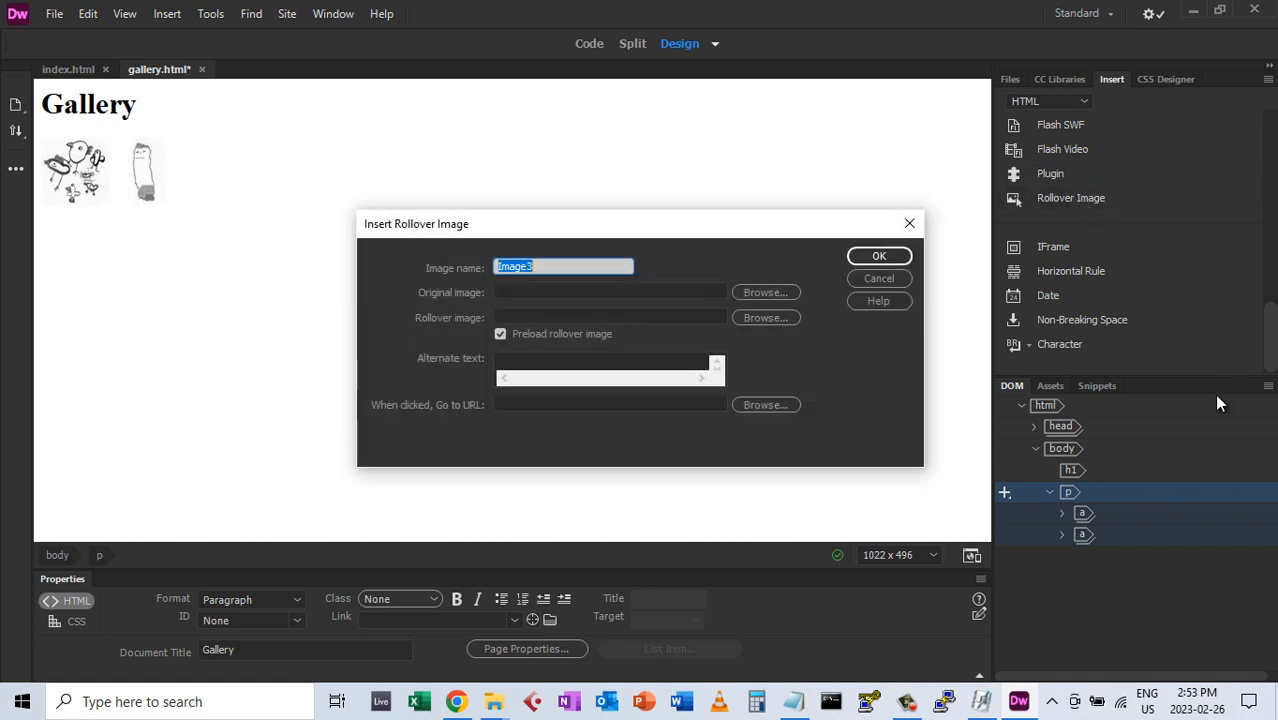
Choose house_thumb_bw.jpg as the original image and name the image 'house'
left_click(780, 292)
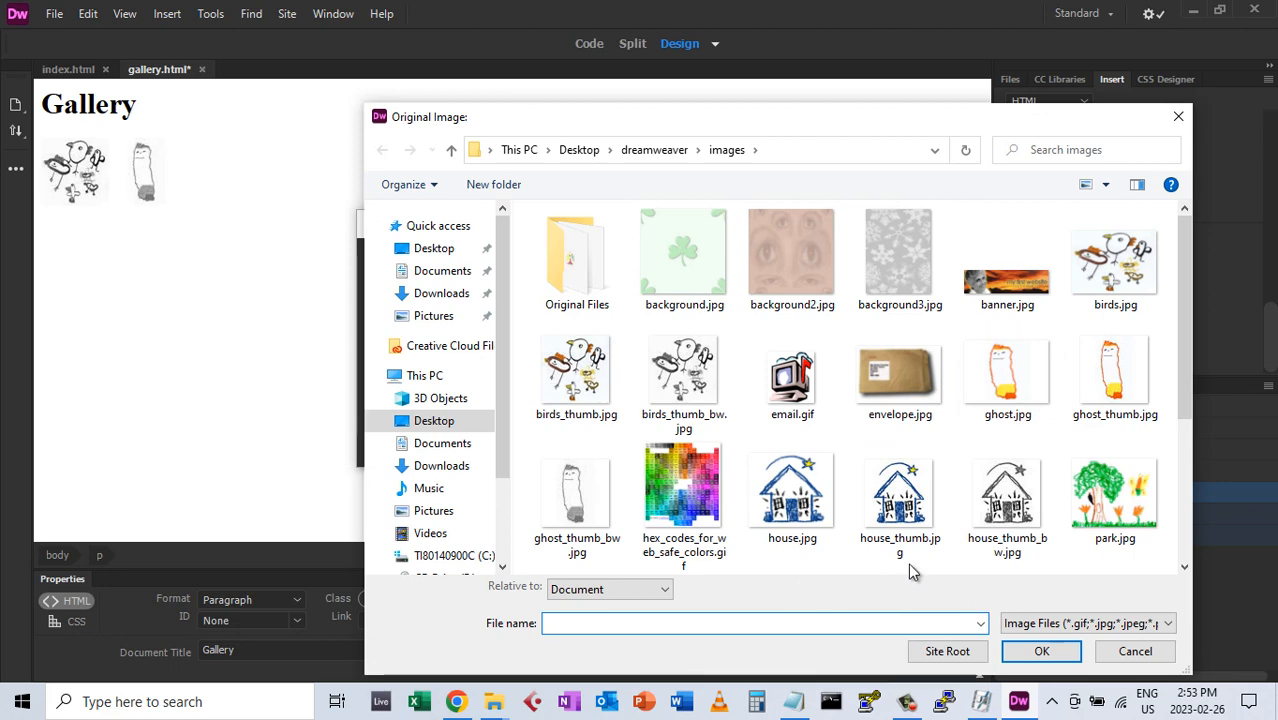
double_click(1004, 507)
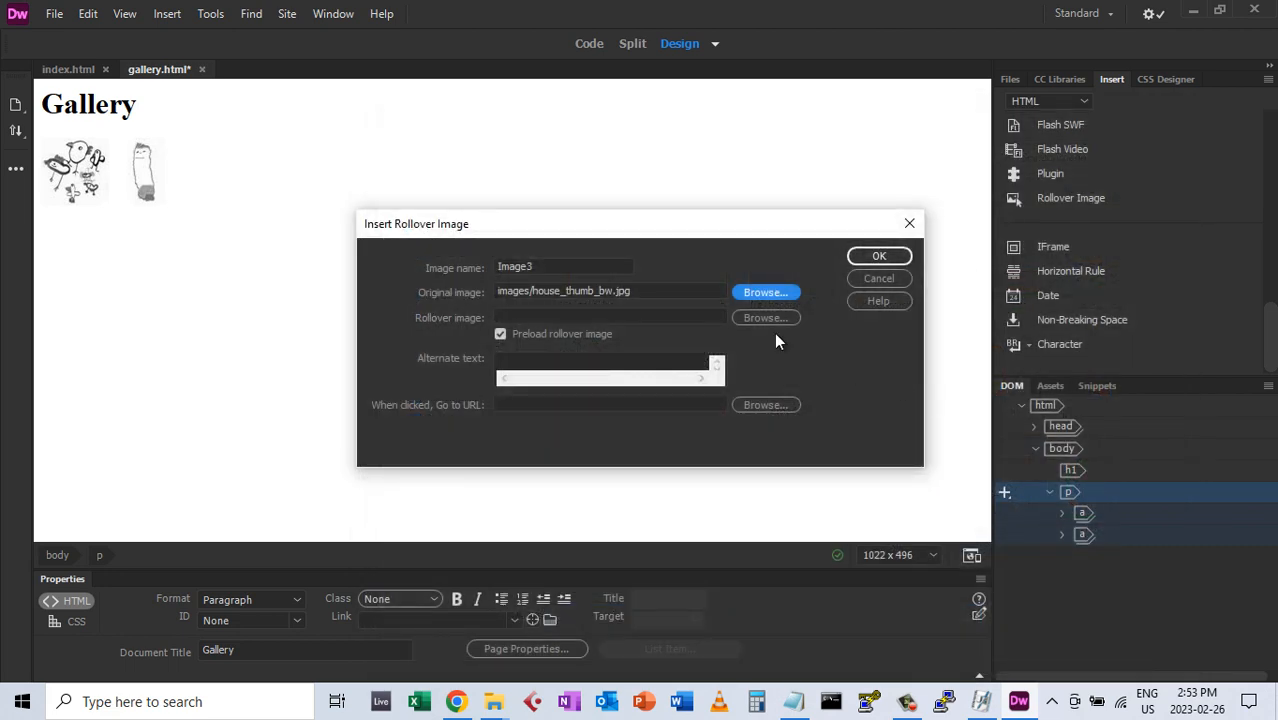
left_click(577, 268)
left_click_drag(535, 268, 340, 272)
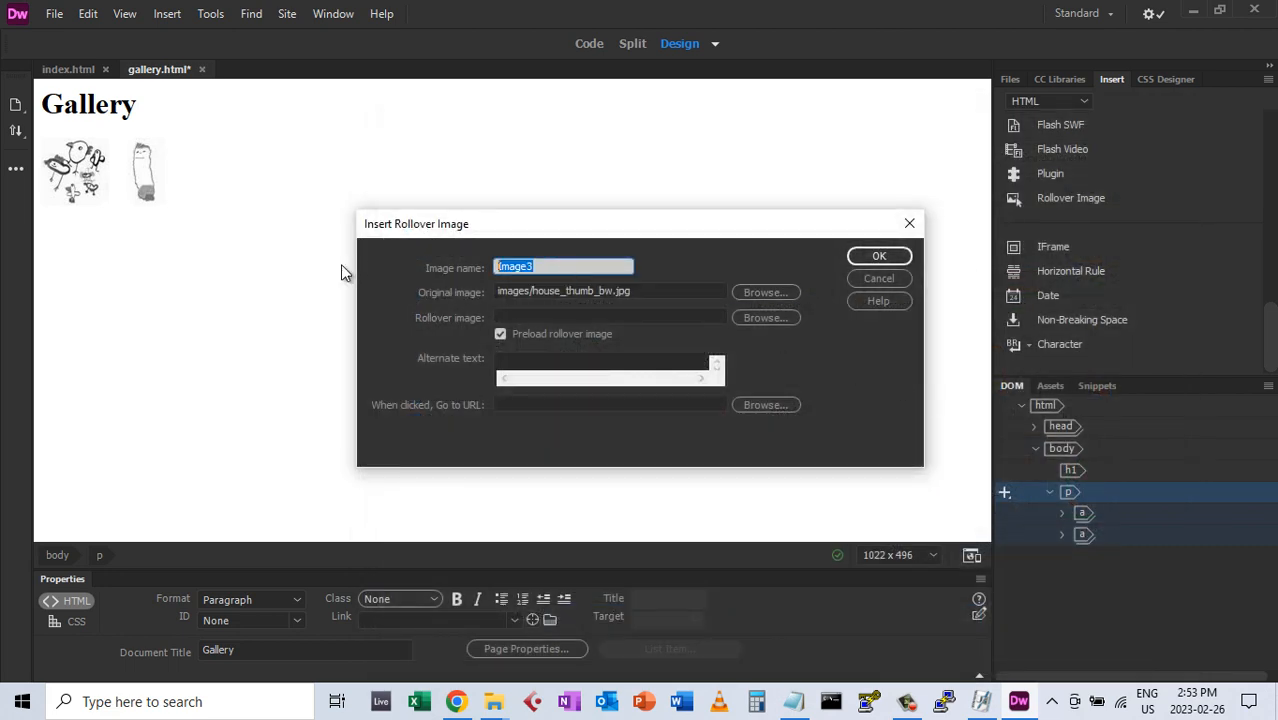
type("house")
Copy the original image path into the rollover image and Go to URL fields
left_click_drag(642, 290, 397, 287)
key("ctrl+c")
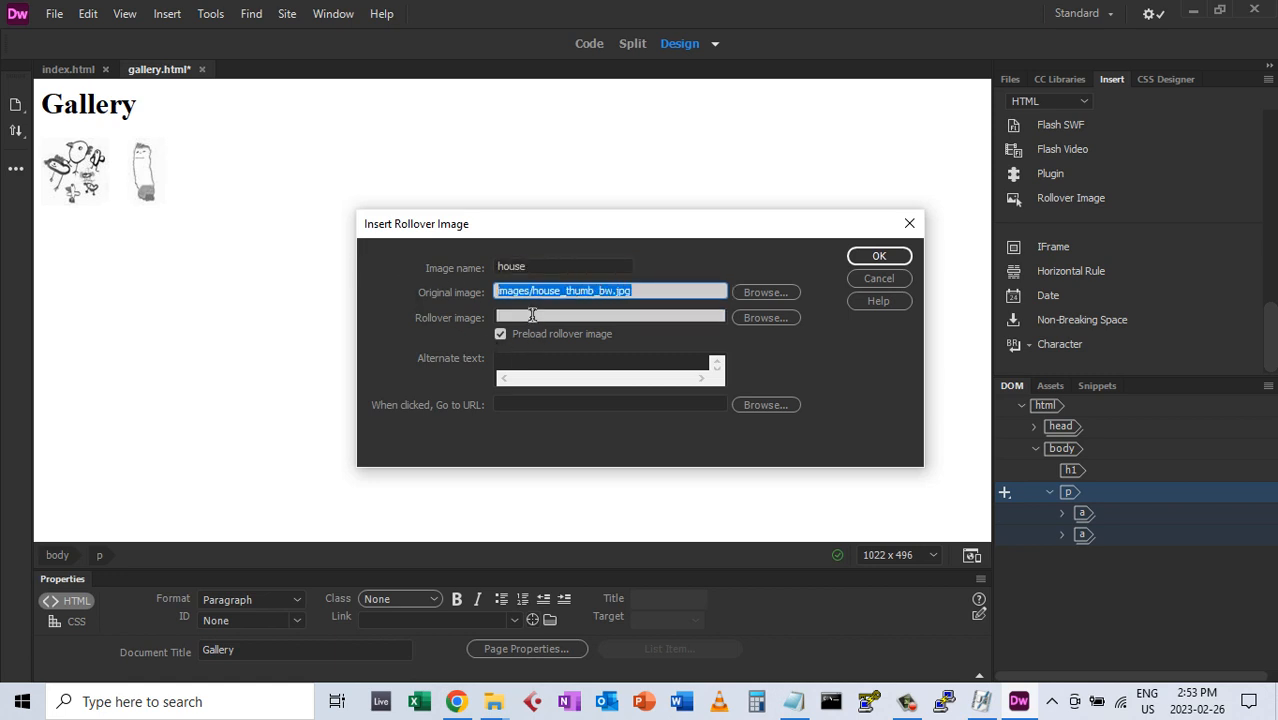
left_click(530, 317)
key("ctrl+v")
left_click(546, 402)
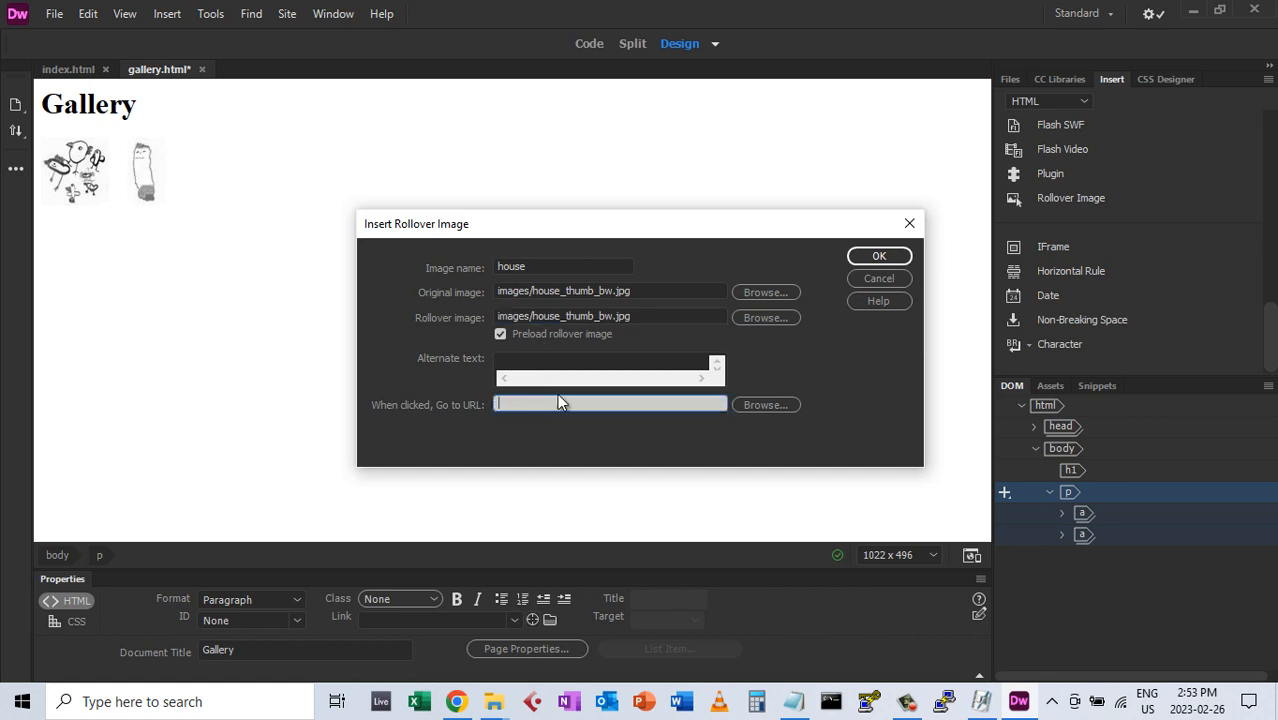
key("ctrl+v")
Trim the paths to house_thumb.jpg and images/house.jpg, then insert the house rollover
left_click(612, 316)
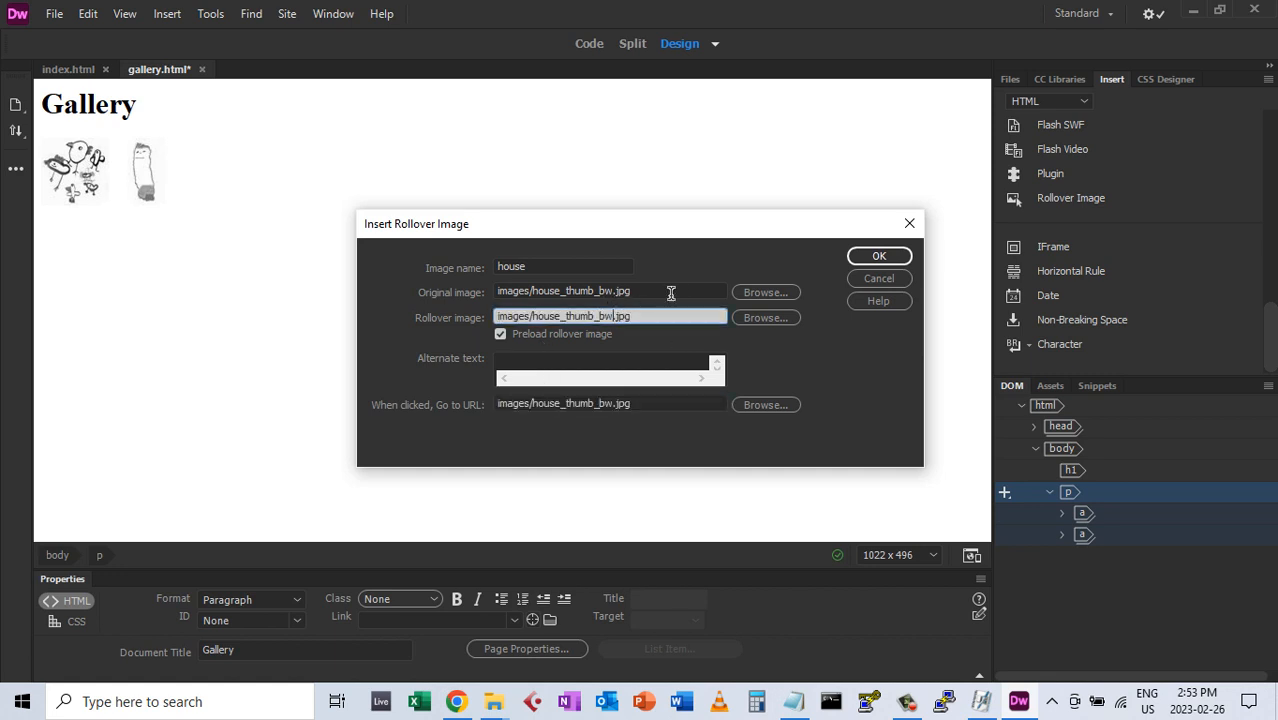
key("BackSpace")
key("BackSpace")
left_click(613, 403)
key("BackSpace")
key("BackSpace")
key("BackSpace")
key("BackSpace")
key("BackSpace")
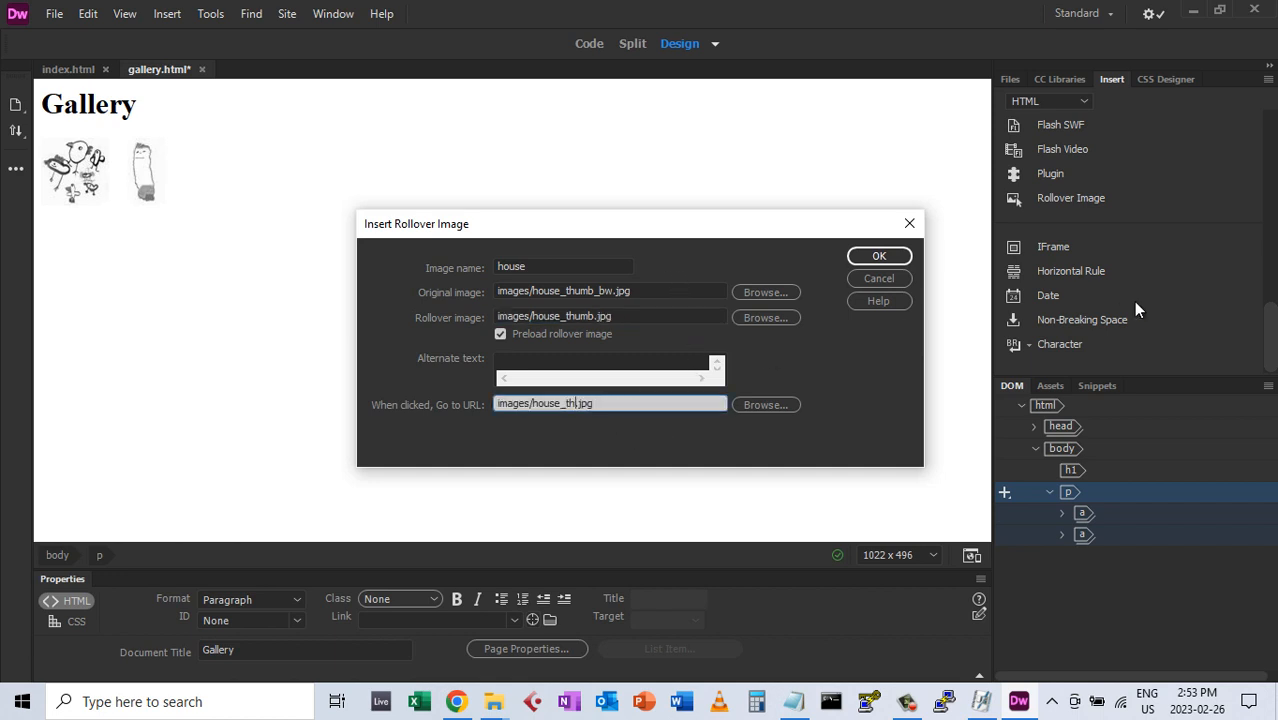
key("Tab")
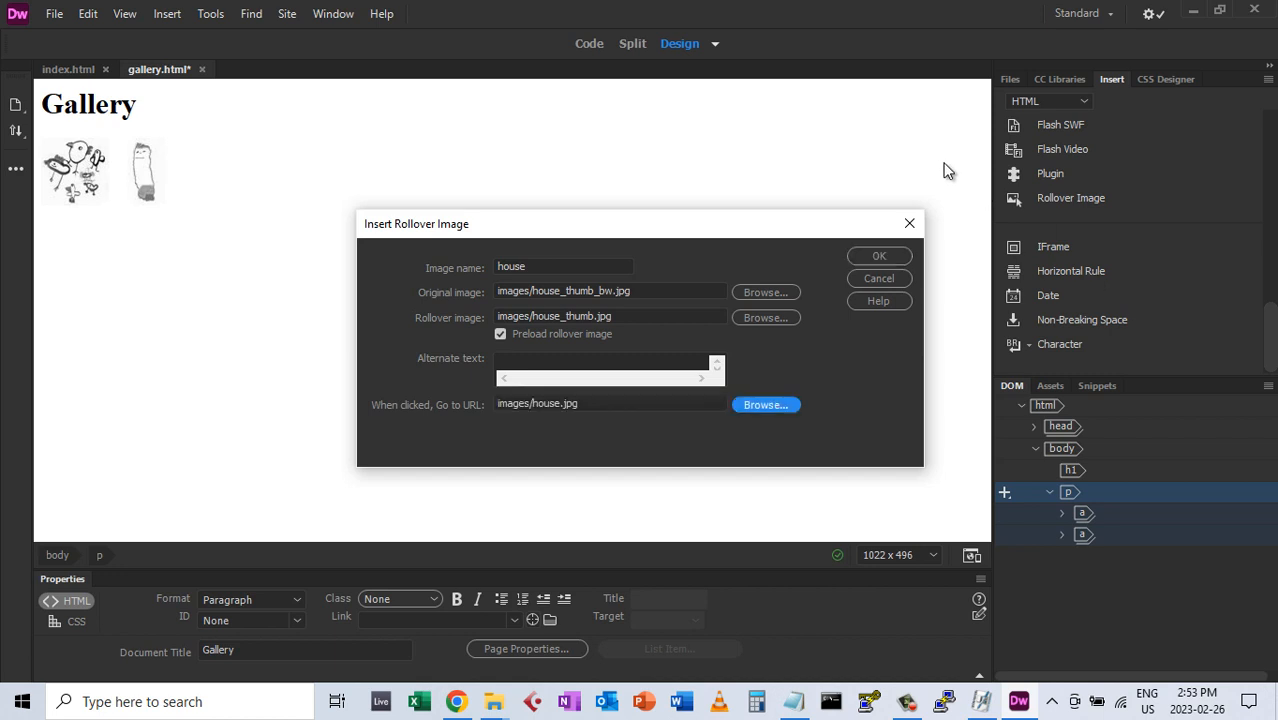
left_click(584, 362)
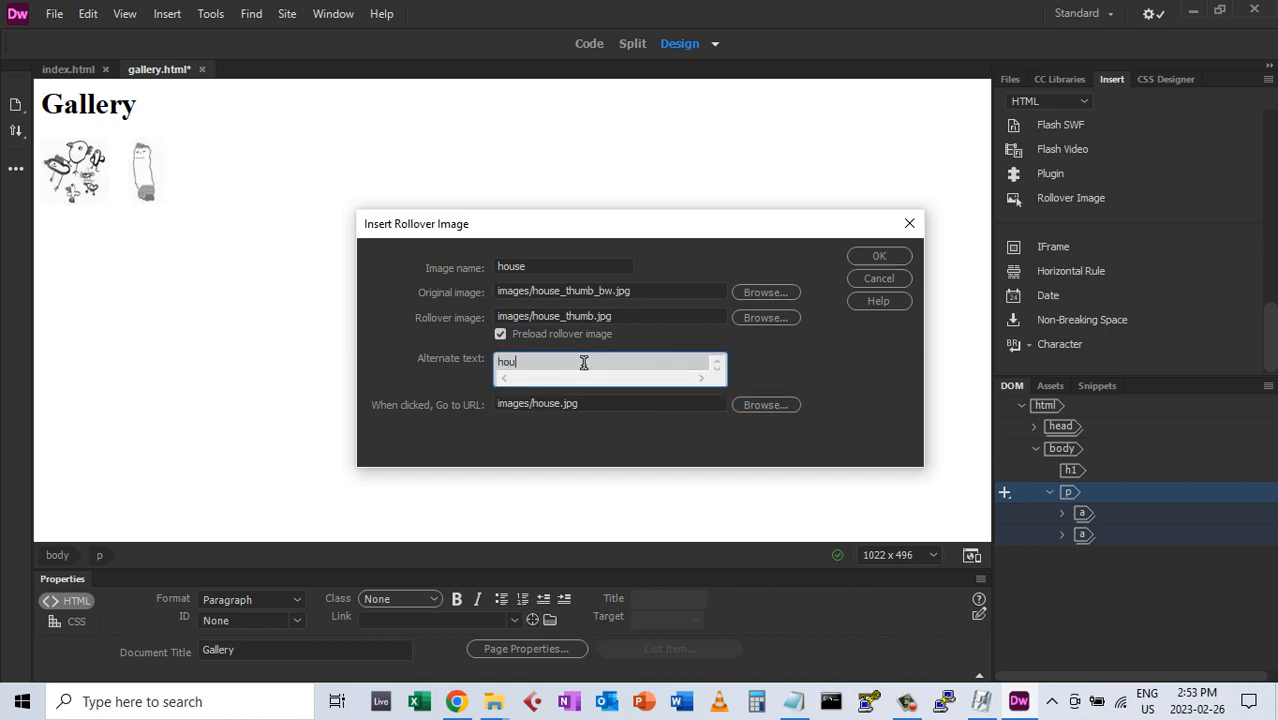
left_click(889, 259)
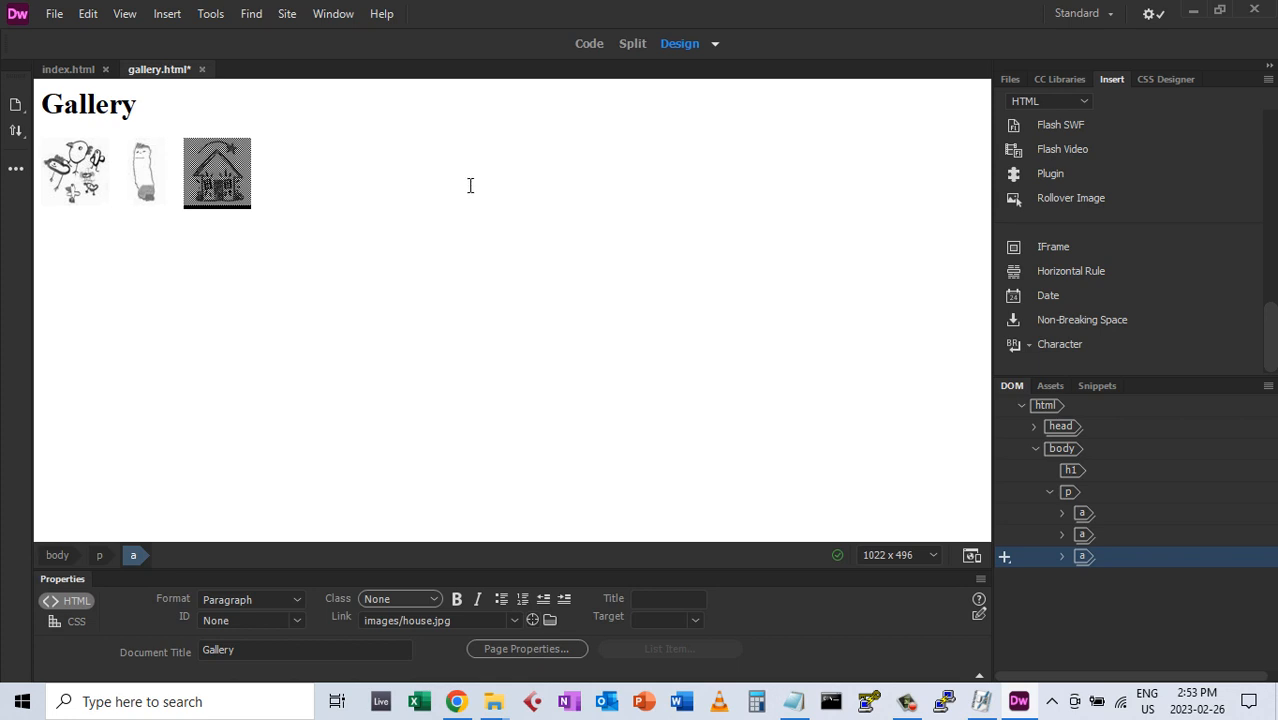
Save gallery.html and open its real-time preview in Google Chrome
left_click(56, 16)
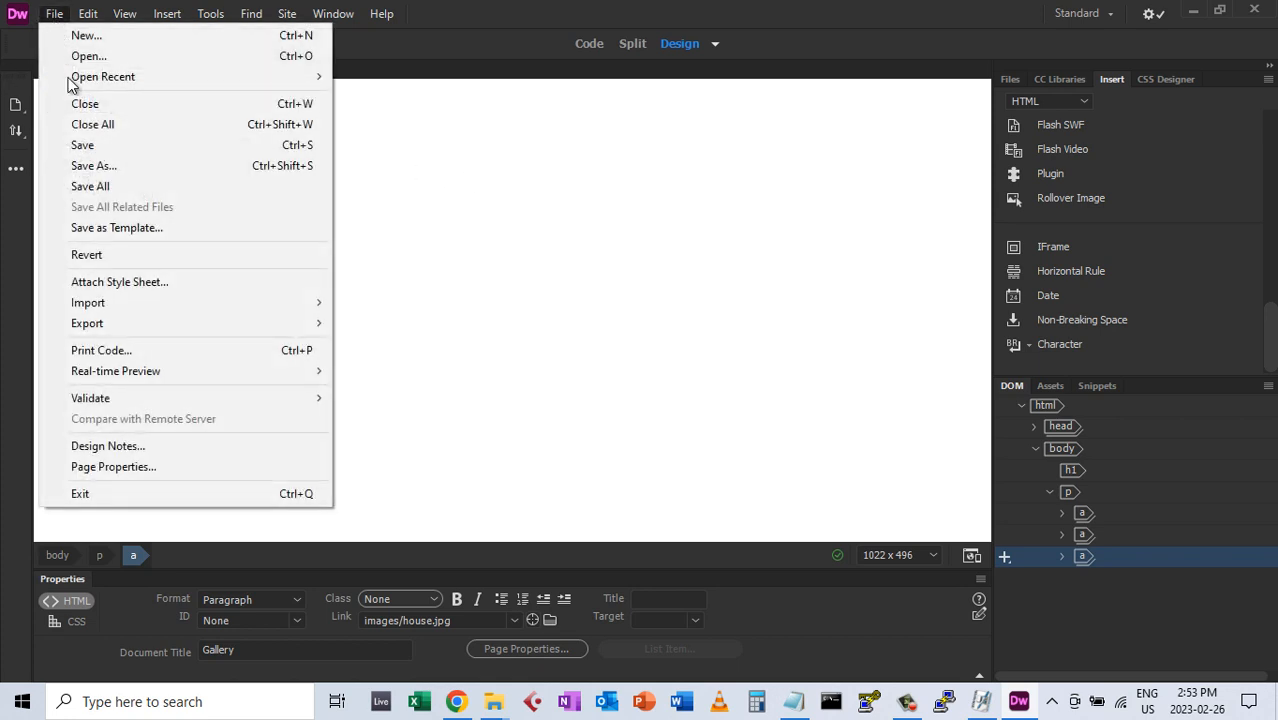
left_click(84, 145)
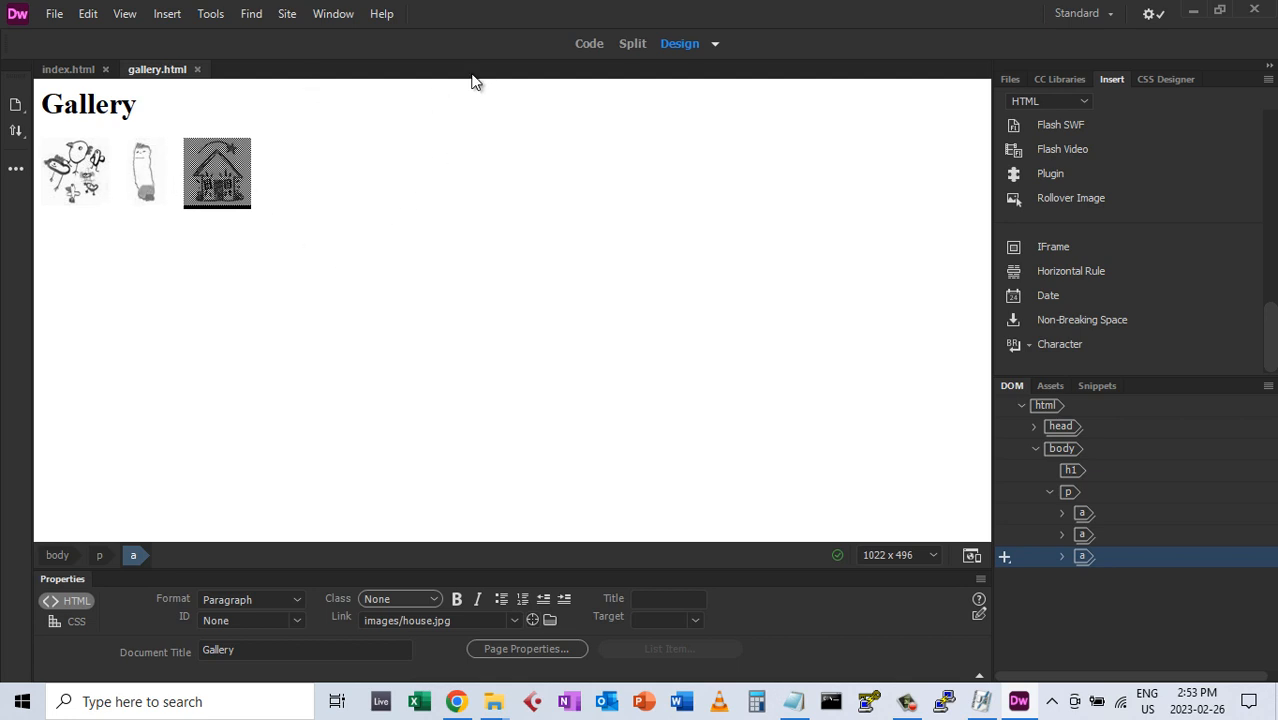
left_click(50, 13)
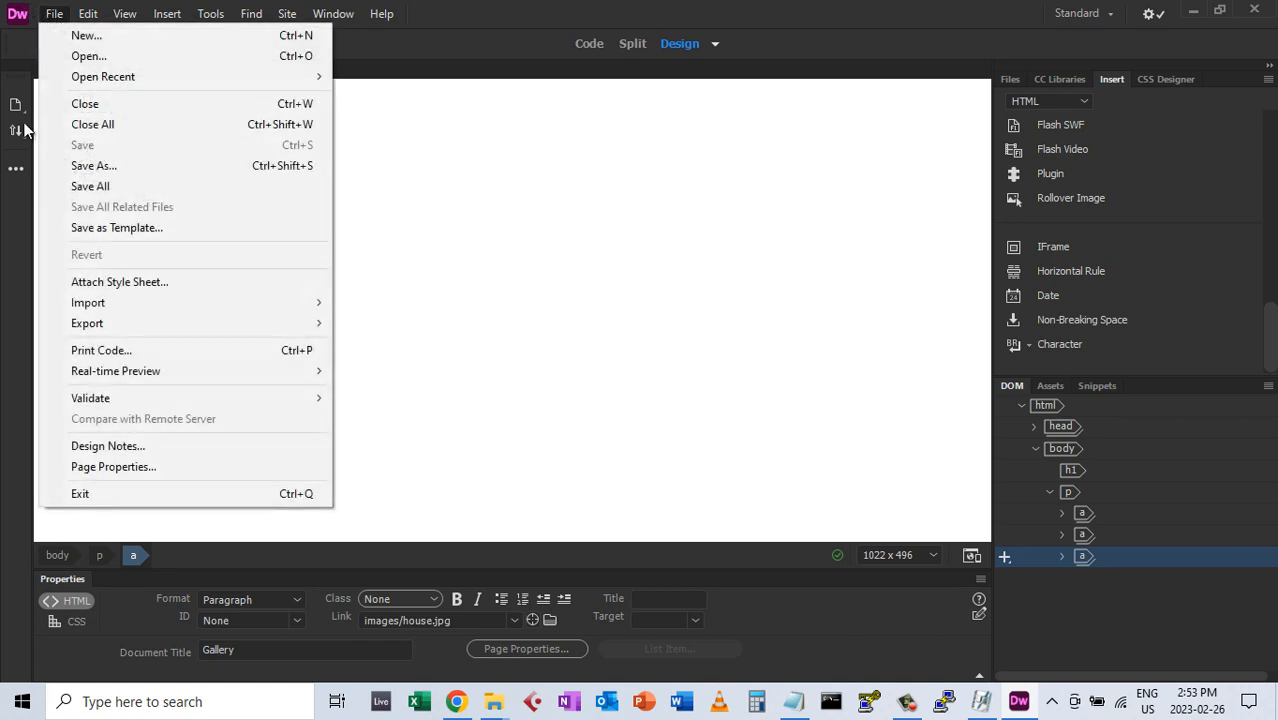
mouse_move(139, 374)
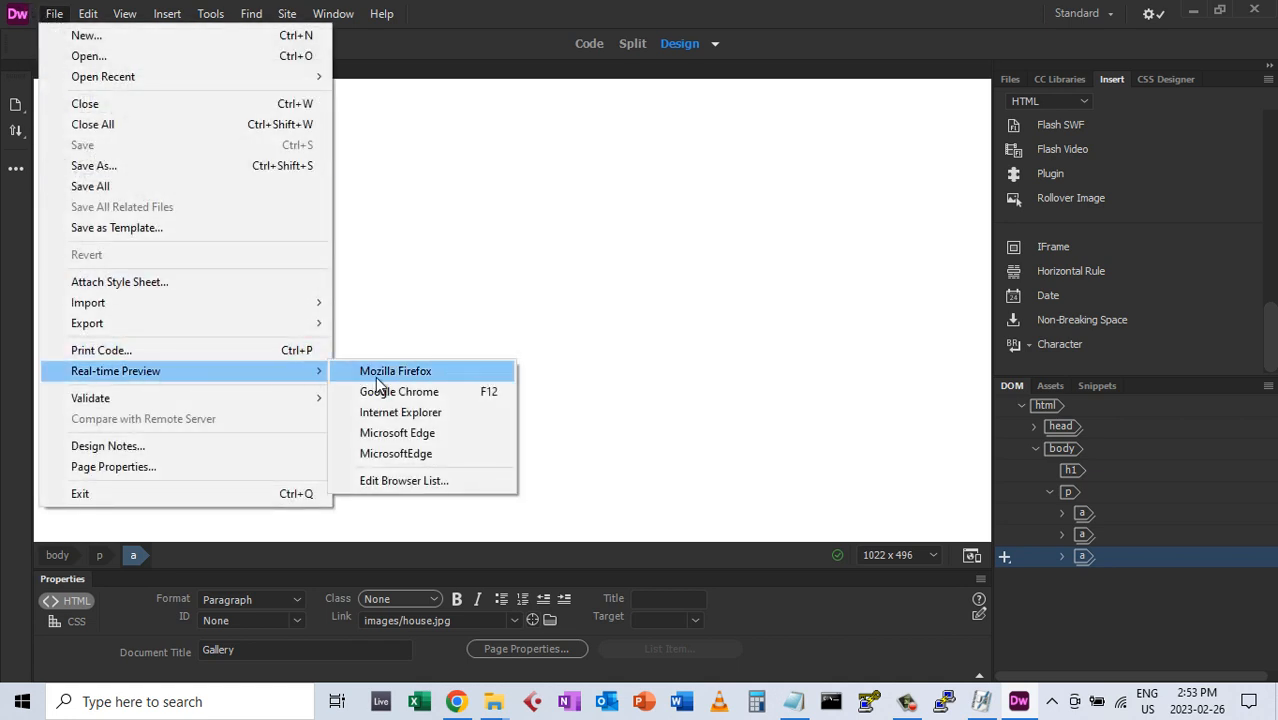
left_click(415, 393)
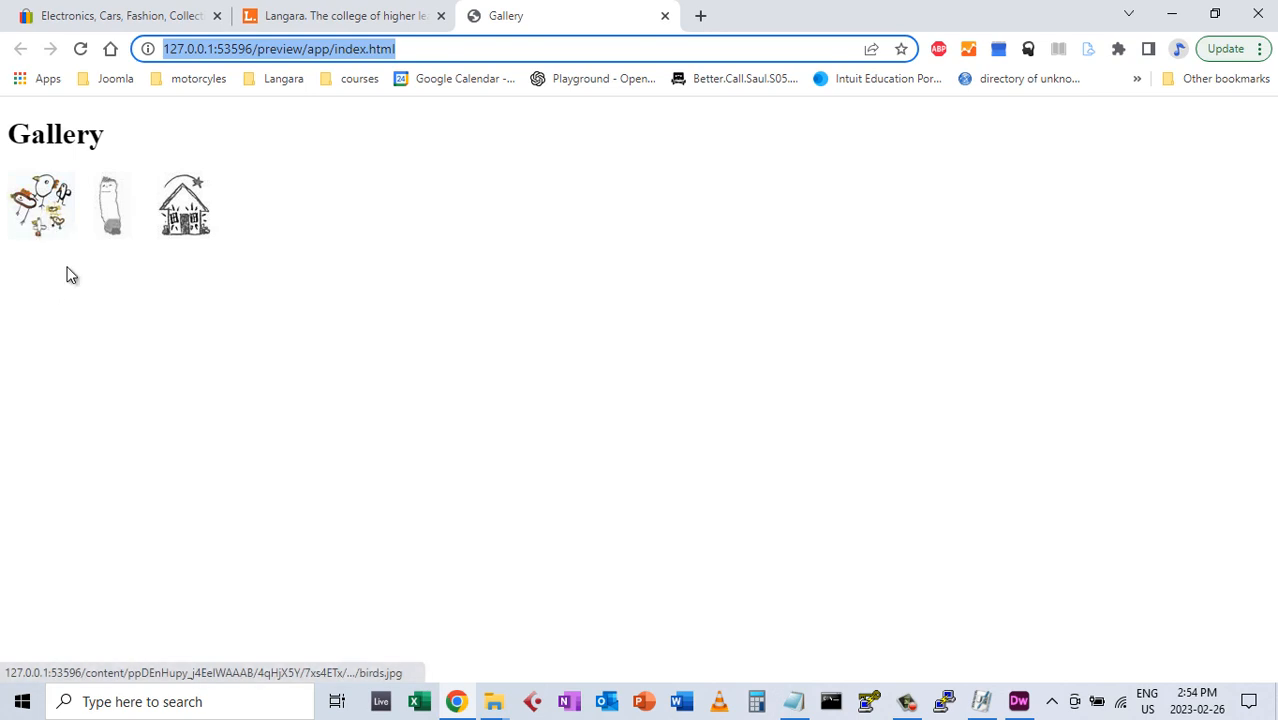
Test the birds, ghost and house thumbnail links in Chrome, then close the preview and return to Dreamweaver
left_click(45, 210)
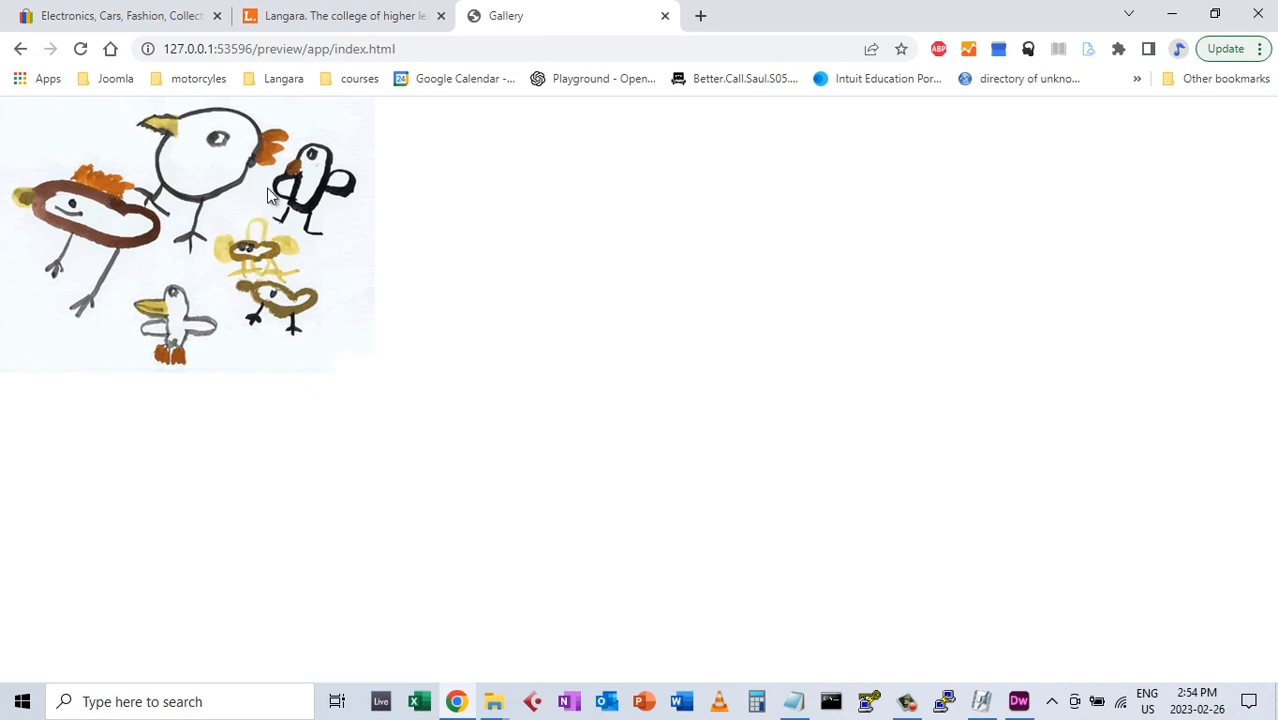
left_click(22, 51)
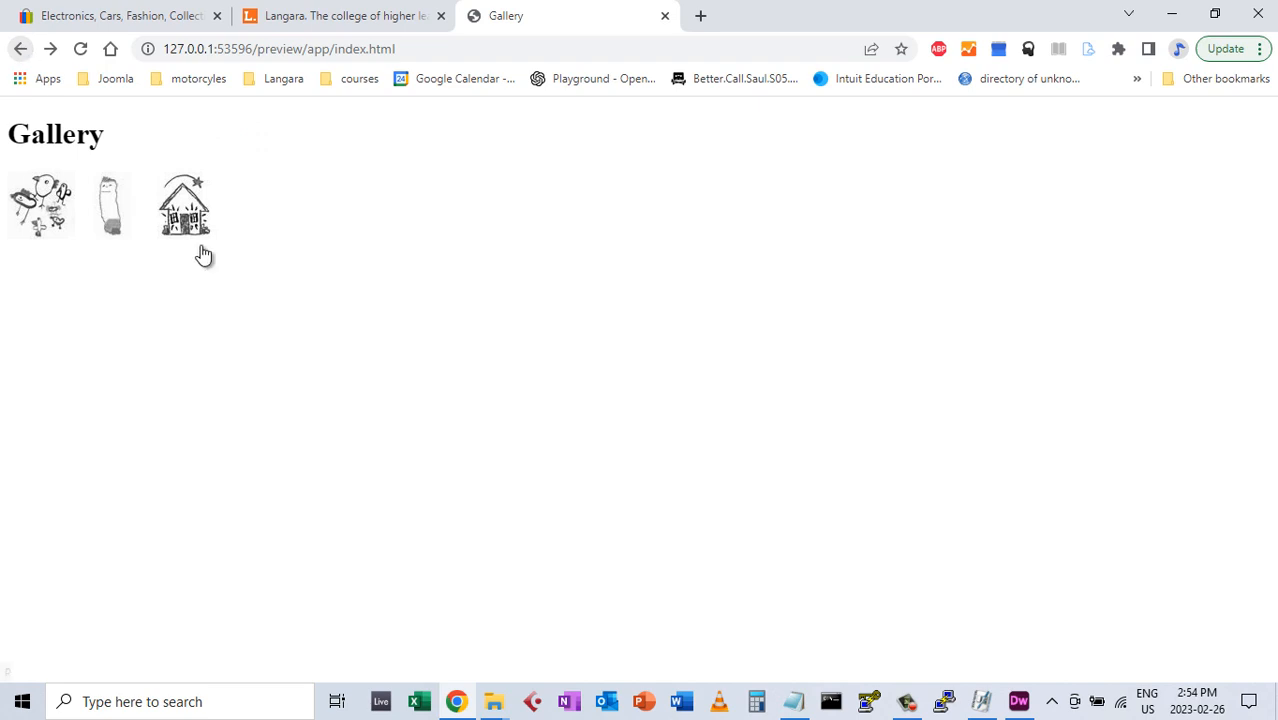
left_click(109, 225)
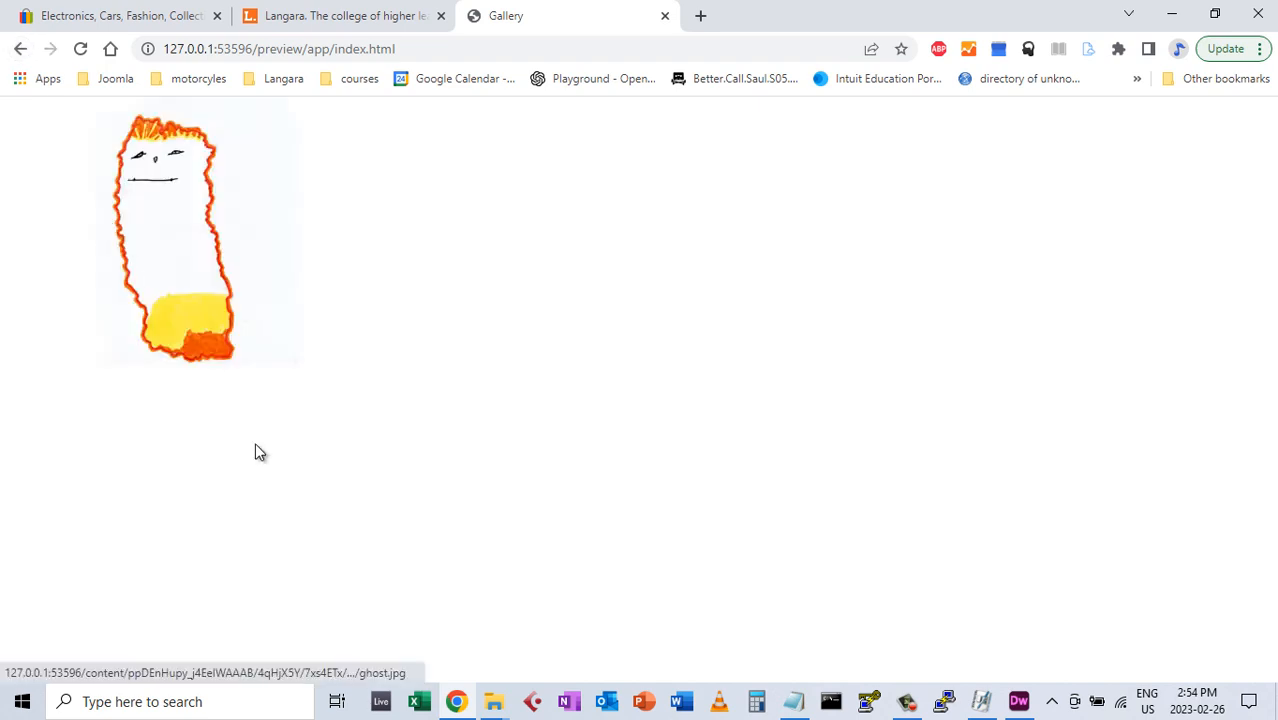
left_click(20, 48)
left_click(185, 218)
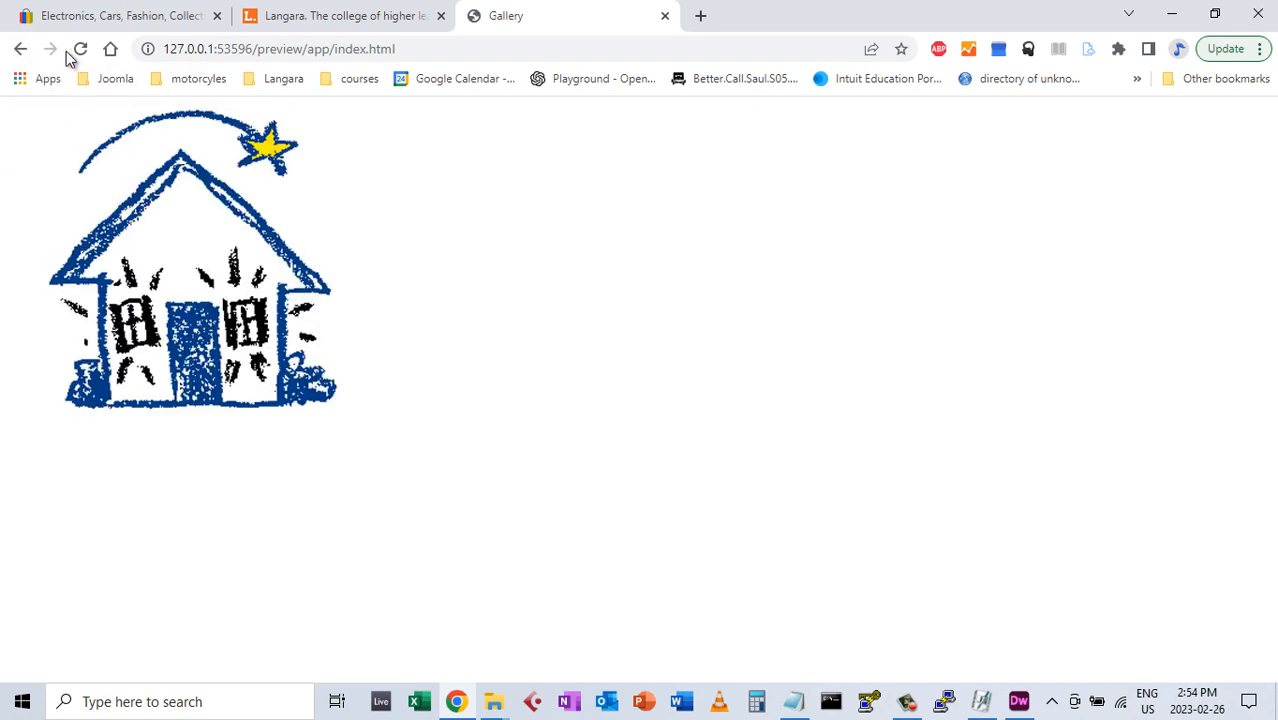
left_click(22, 51)
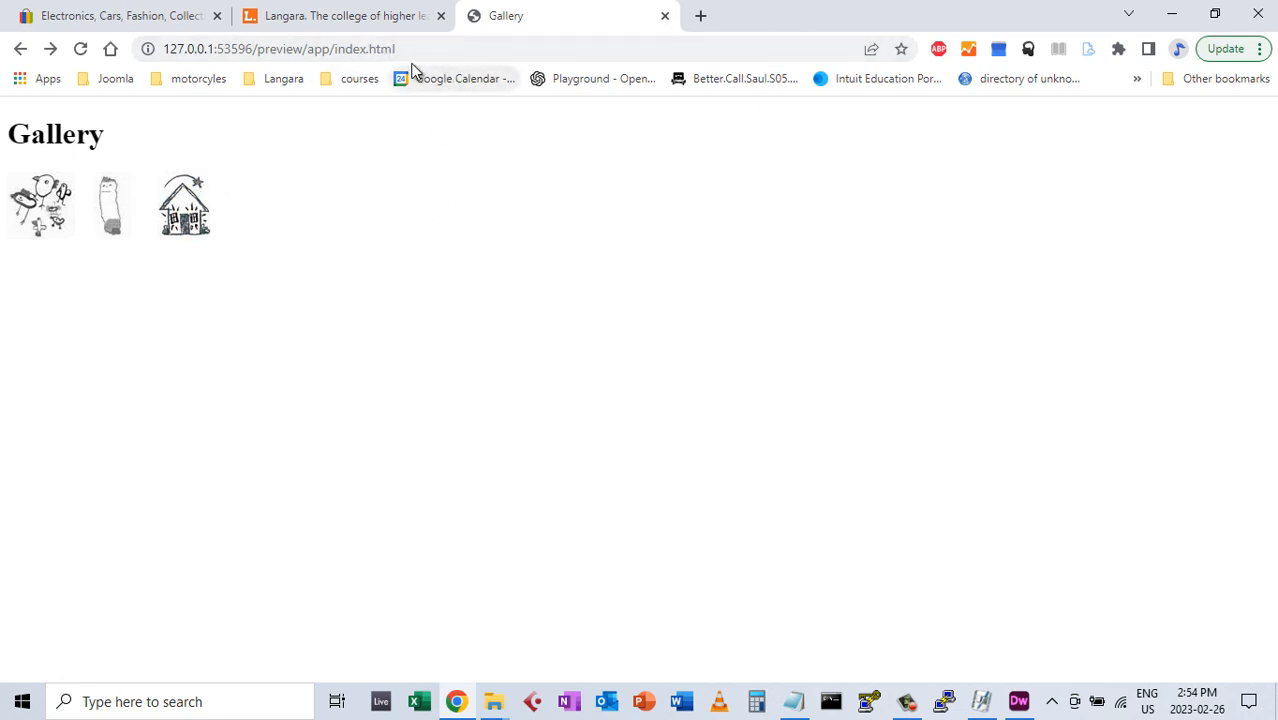
left_click(666, 15)
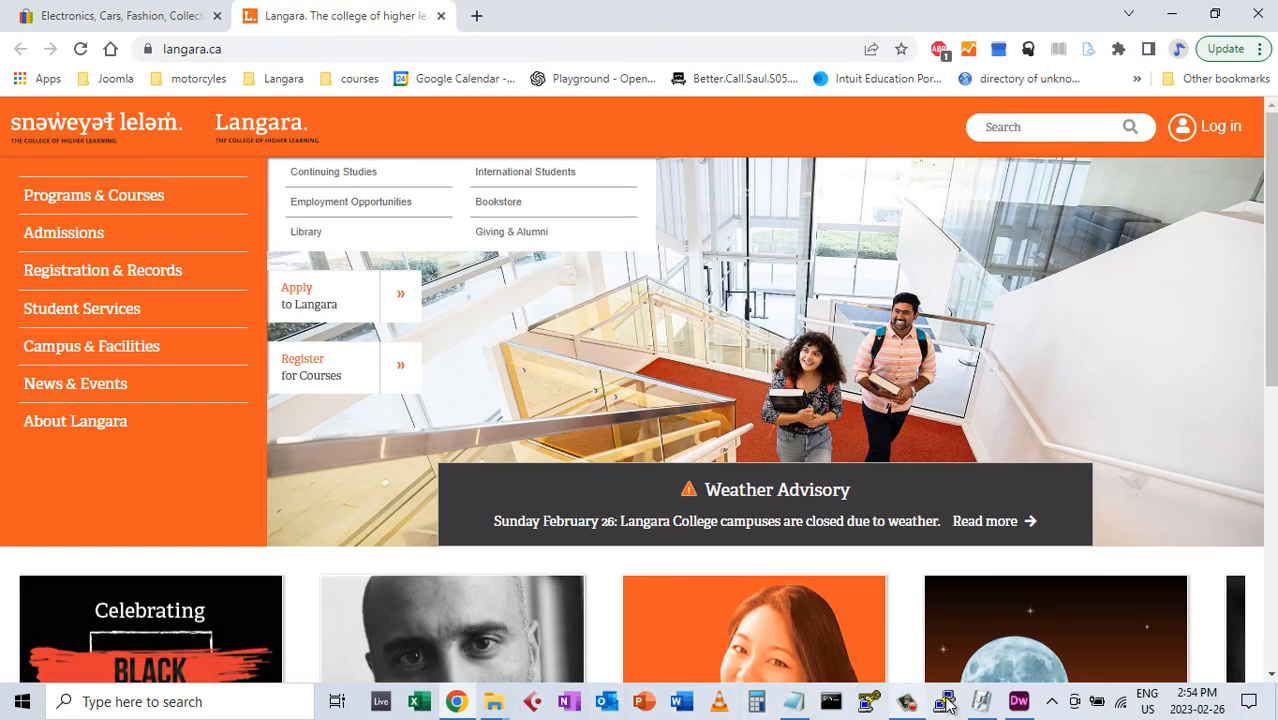
left_click(1017, 702)
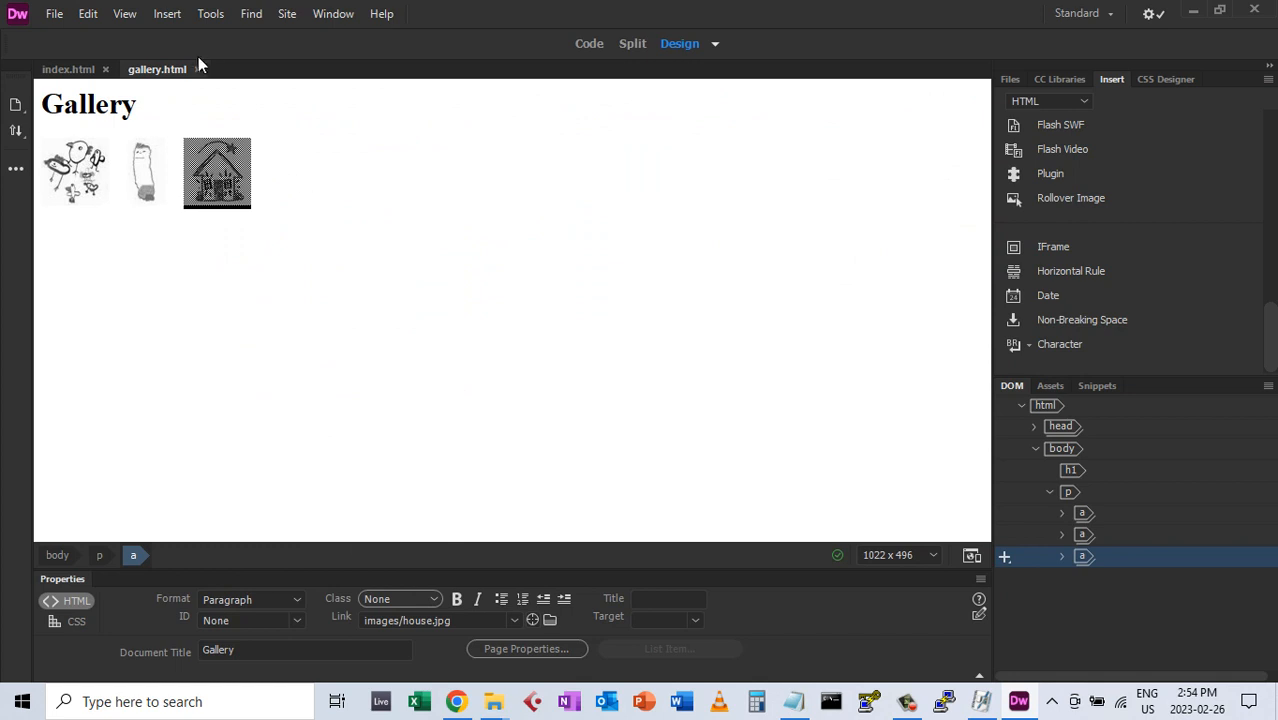
Set the link target of the birds, ghost and house thumbnails to _blank
left_click(325, 205)
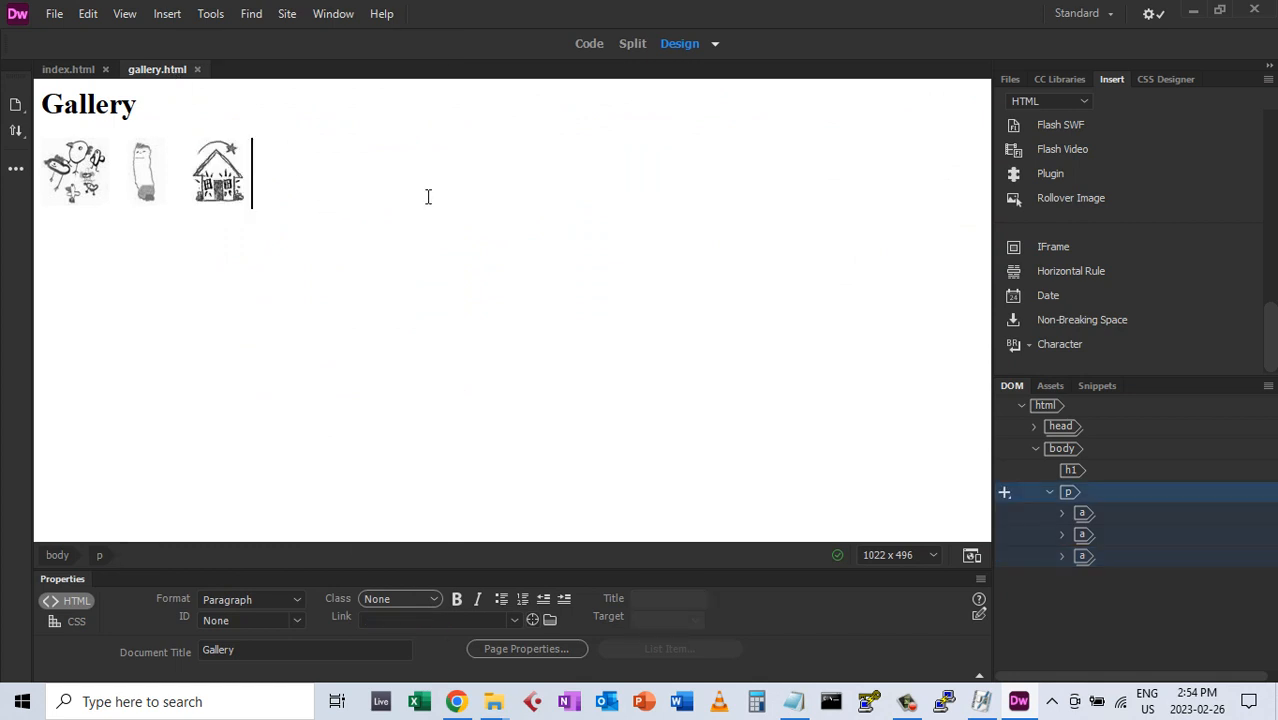
left_click(78, 192)
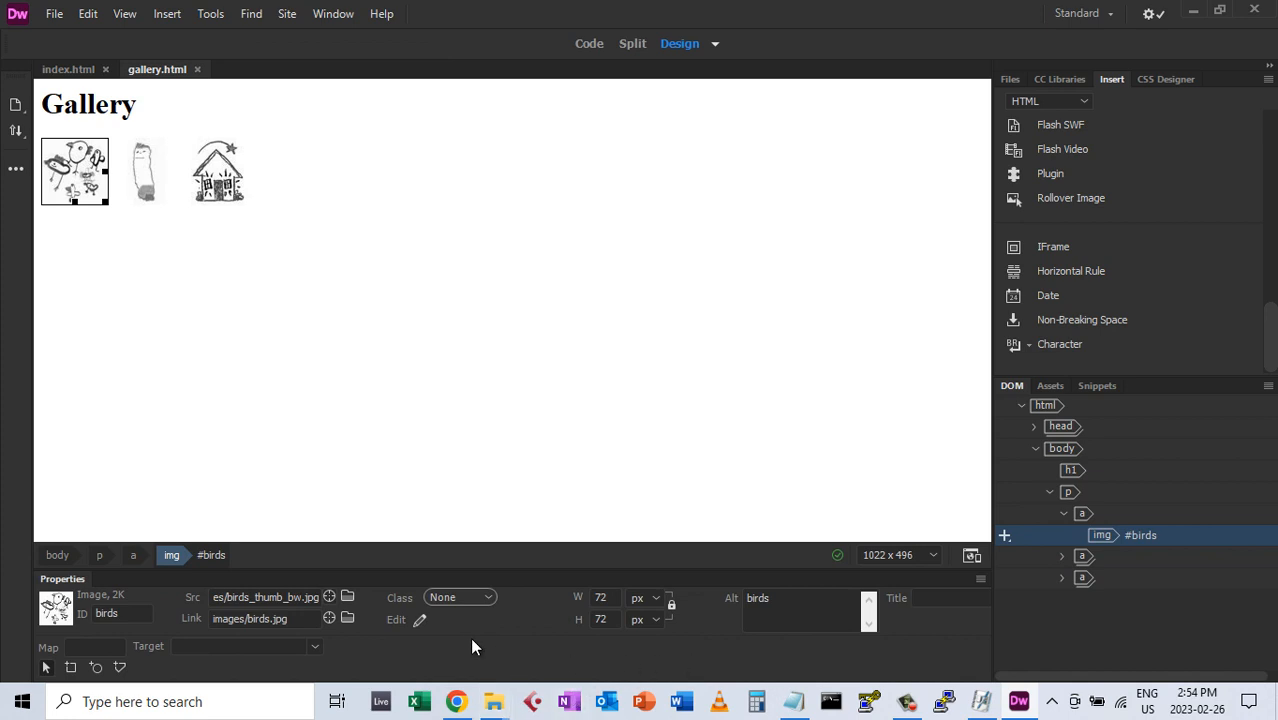
left_click(313, 646)
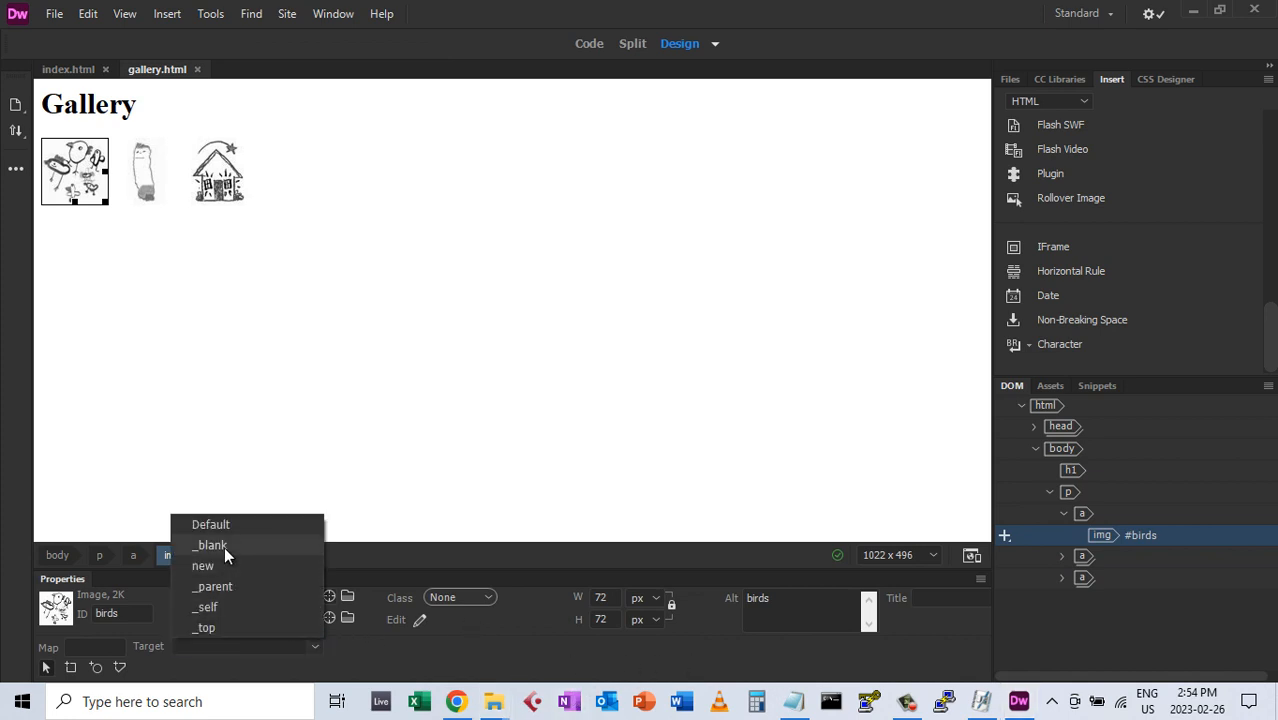
left_click(223, 545)
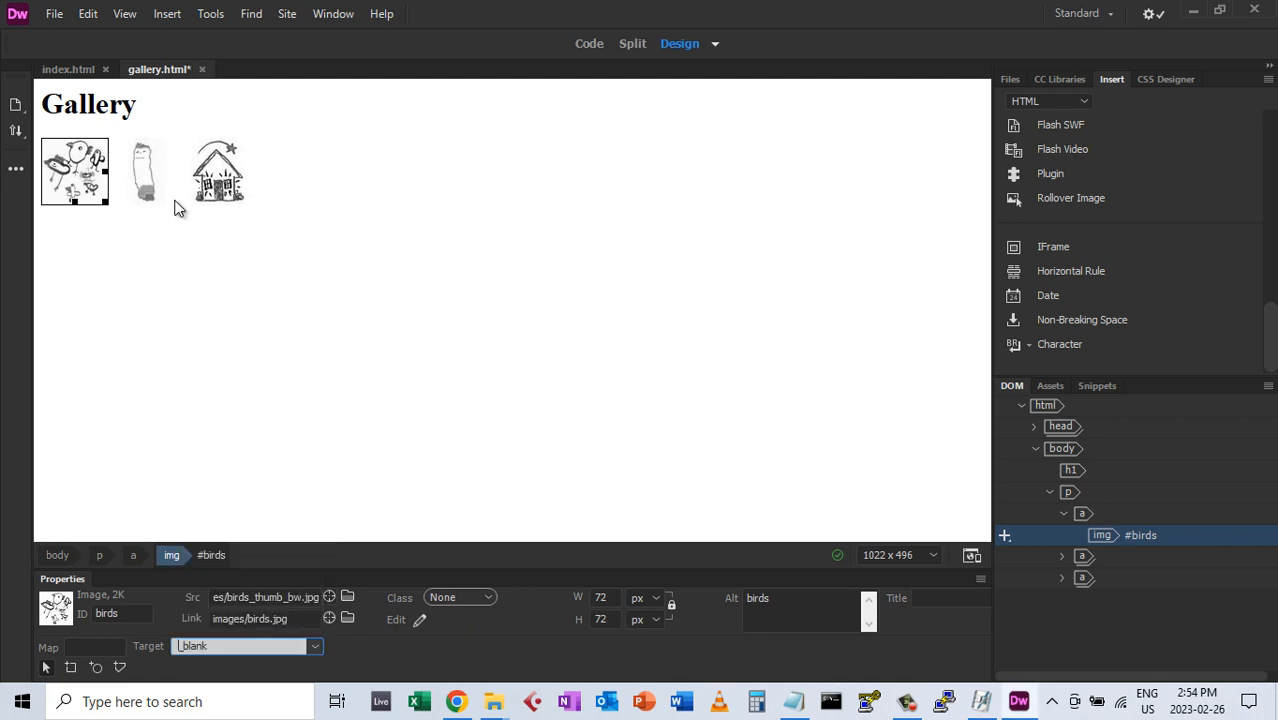
left_click(145, 190)
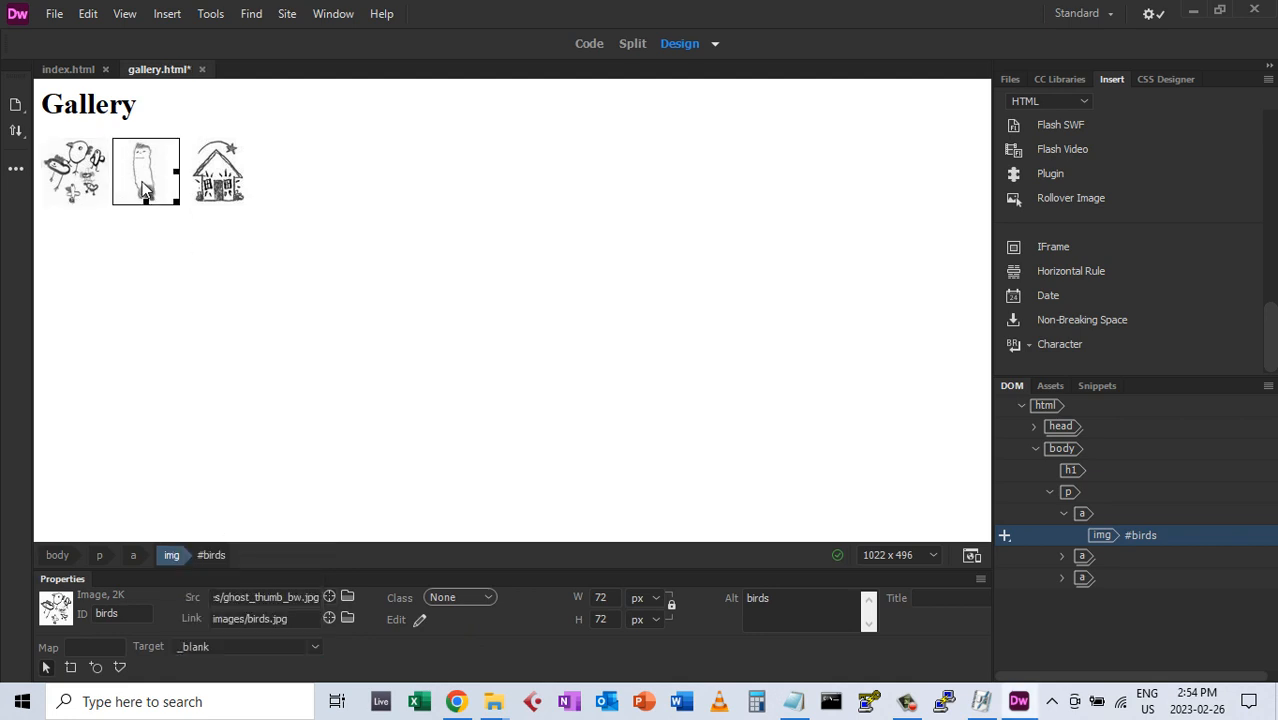
left_click(312, 645)
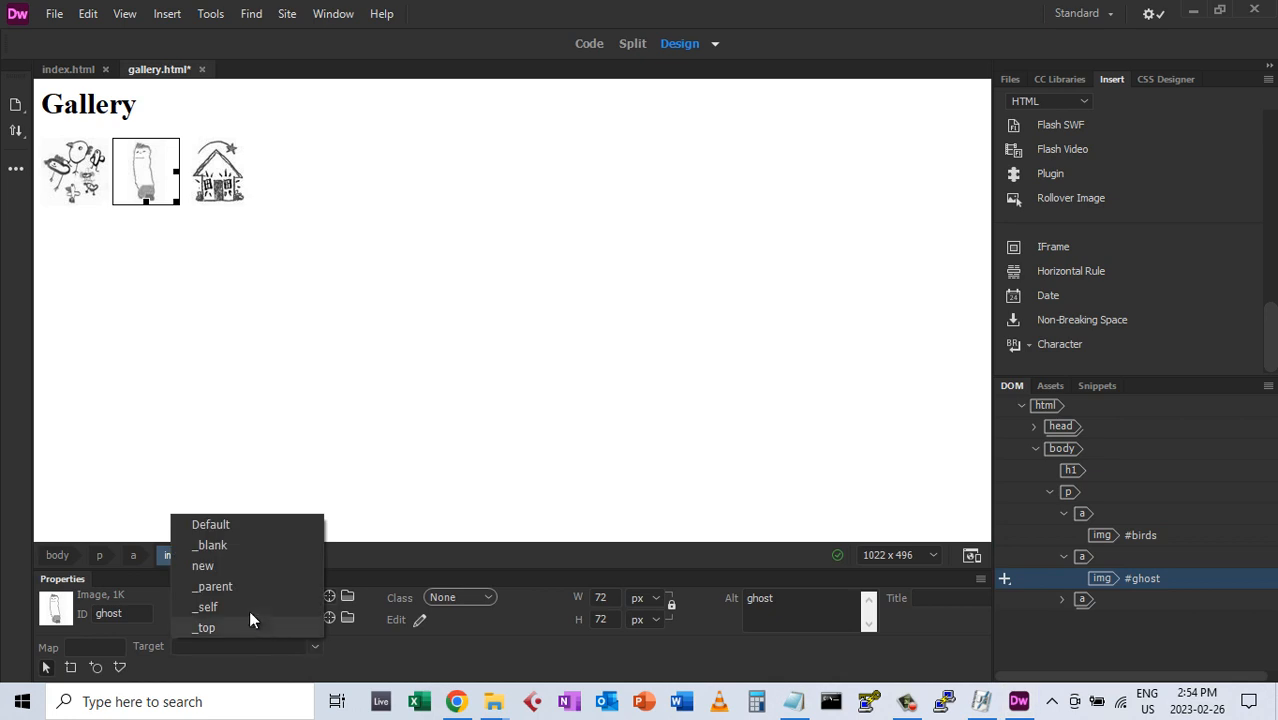
left_click(225, 549)
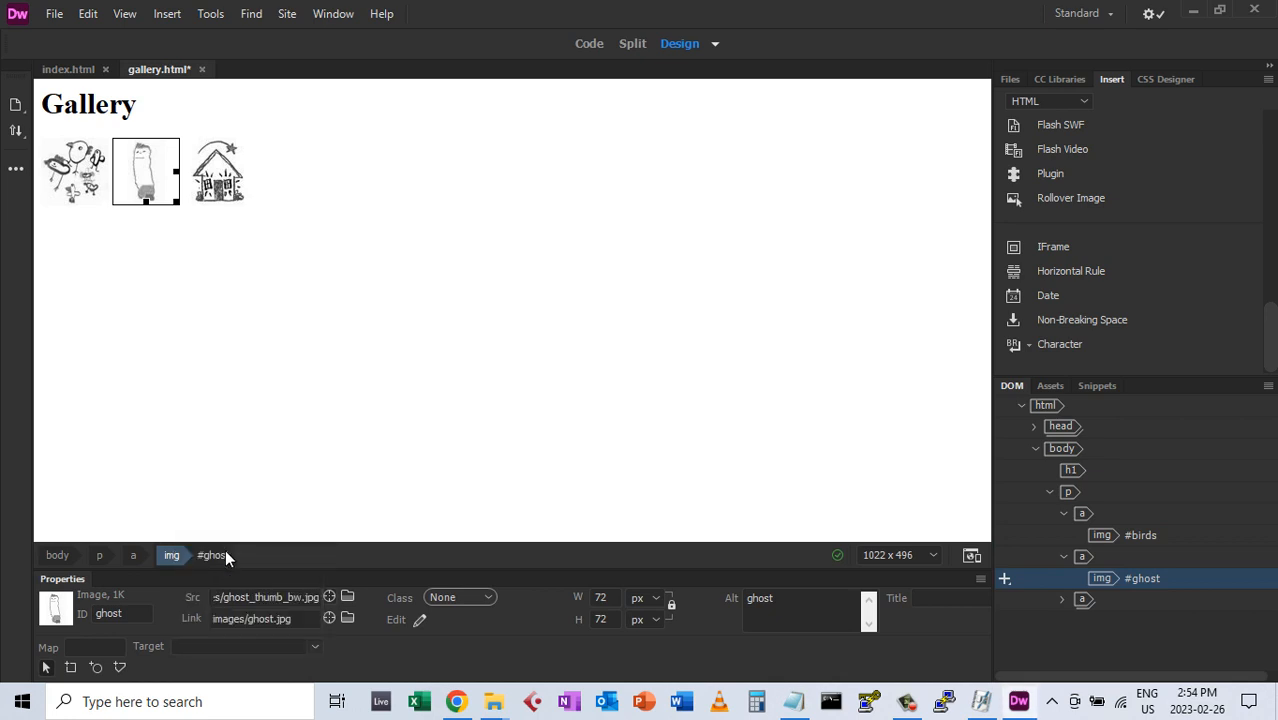
left_click(222, 195)
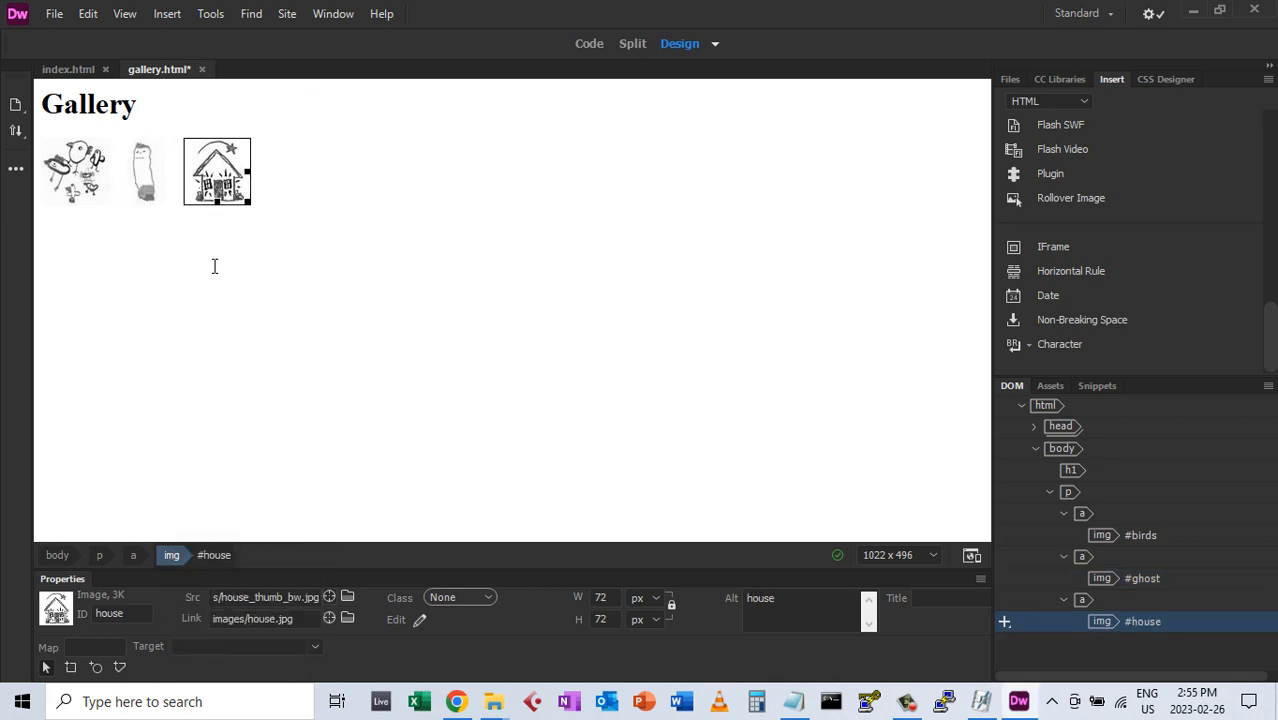
left_click(312, 645)
left_click(225, 546)
left_click(516, 357)
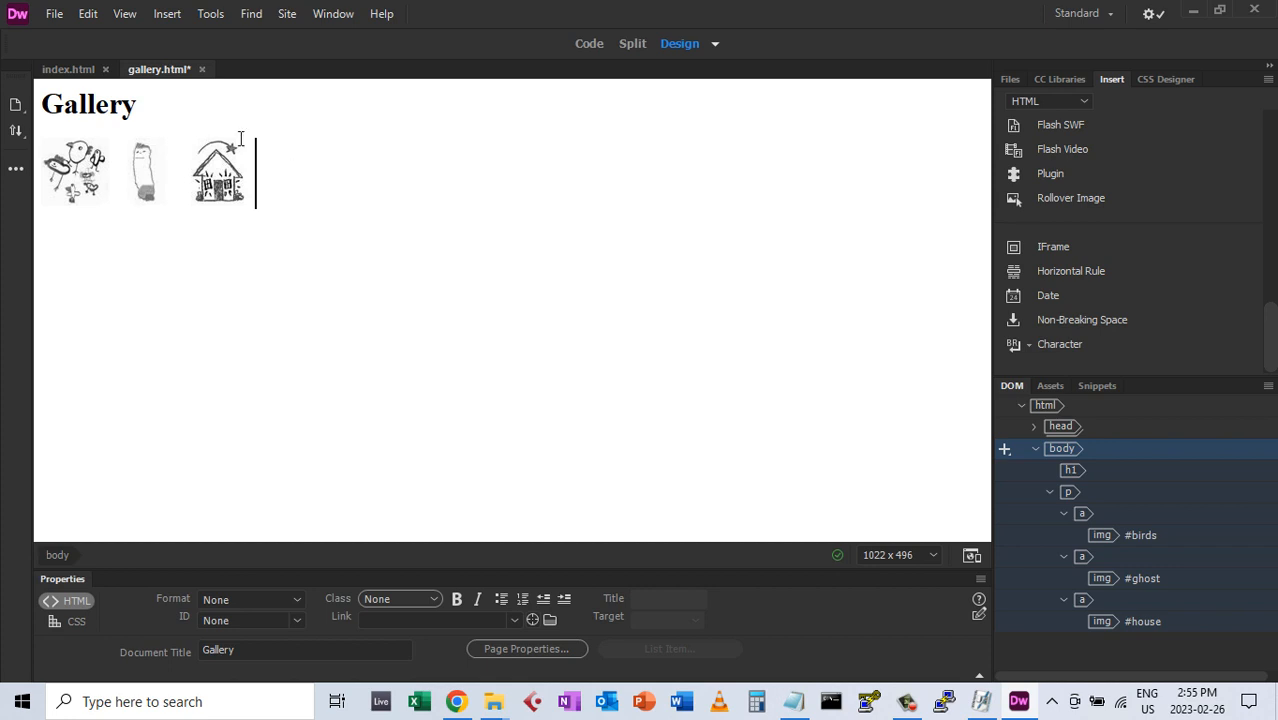
Add an empty Paragraph-format line above the Gallery heading
left_click(46, 102)
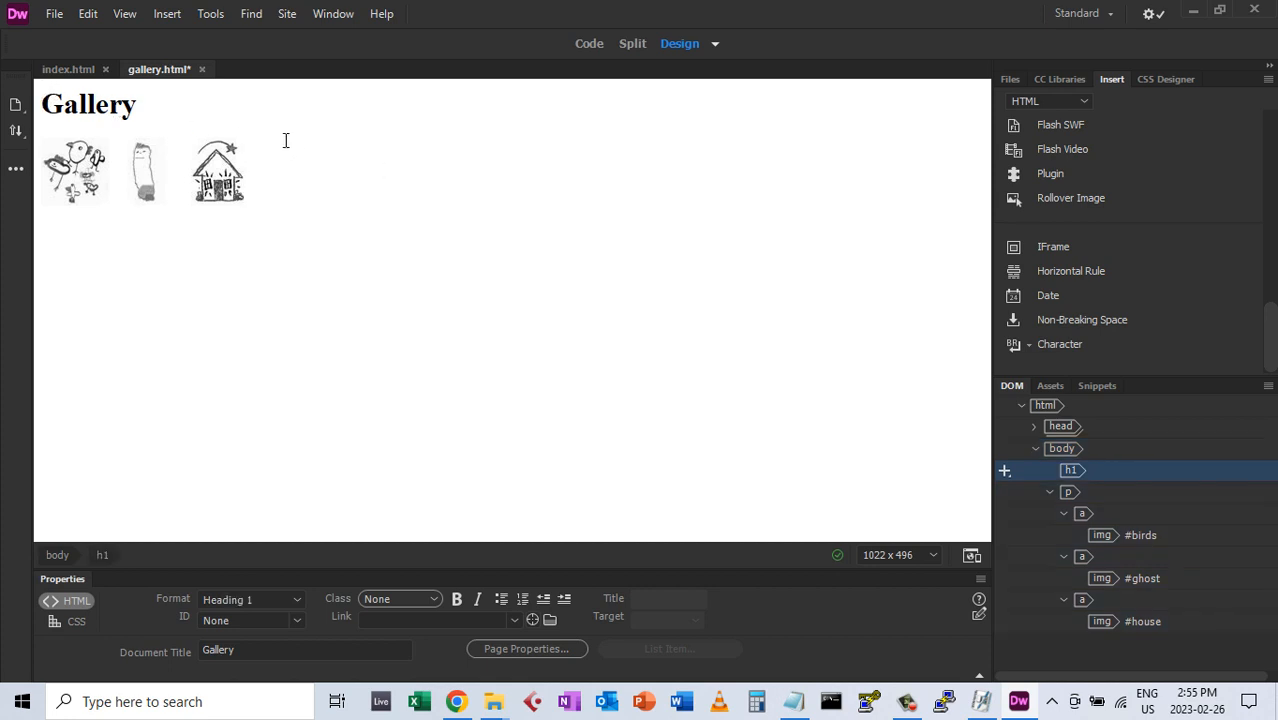
key("Return")
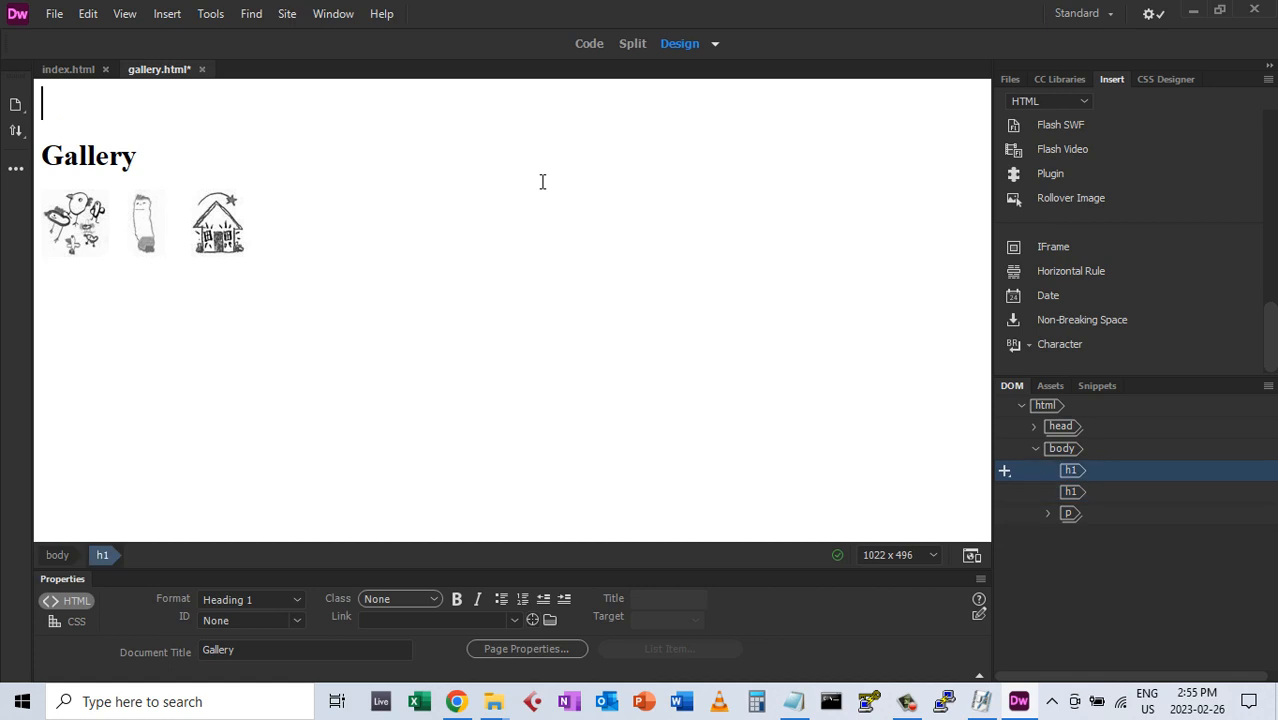
left_click(294, 597)
left_click(251, 436)
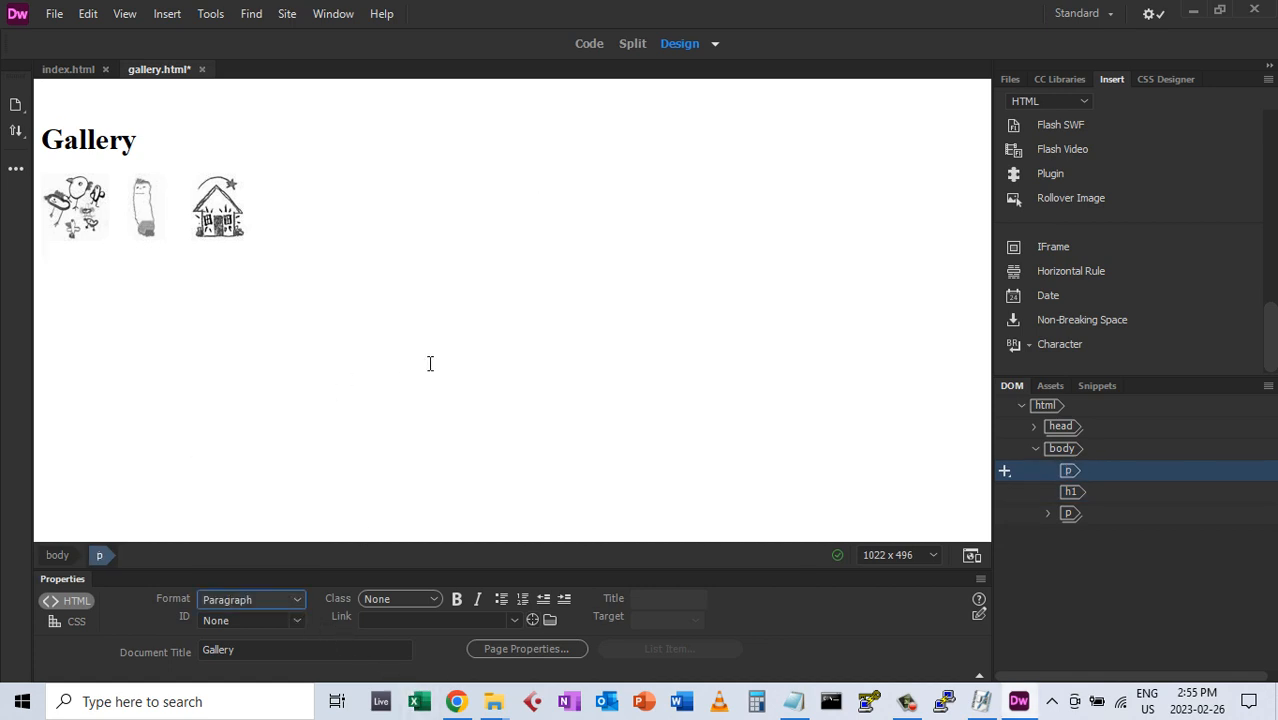
Type the navigation text '[ home | gallery | contact | bio ]' into the new paragraph
left_click(87, 92)
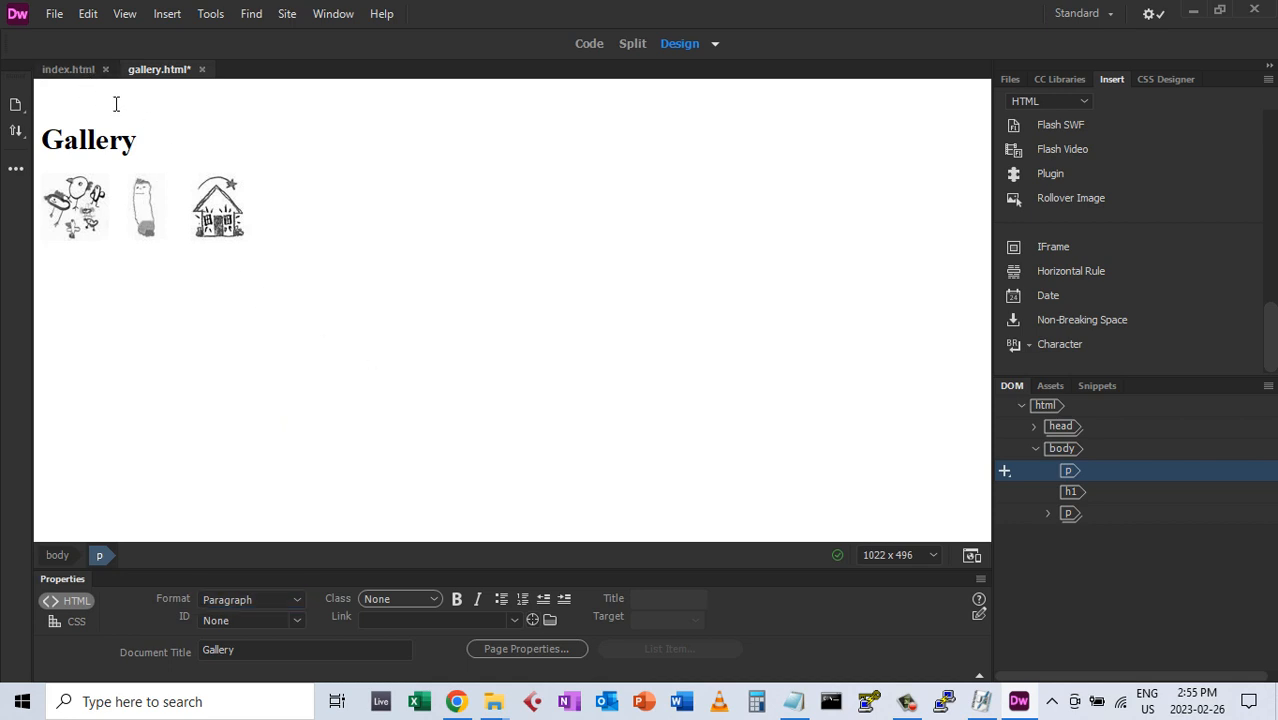
type("[ home |")
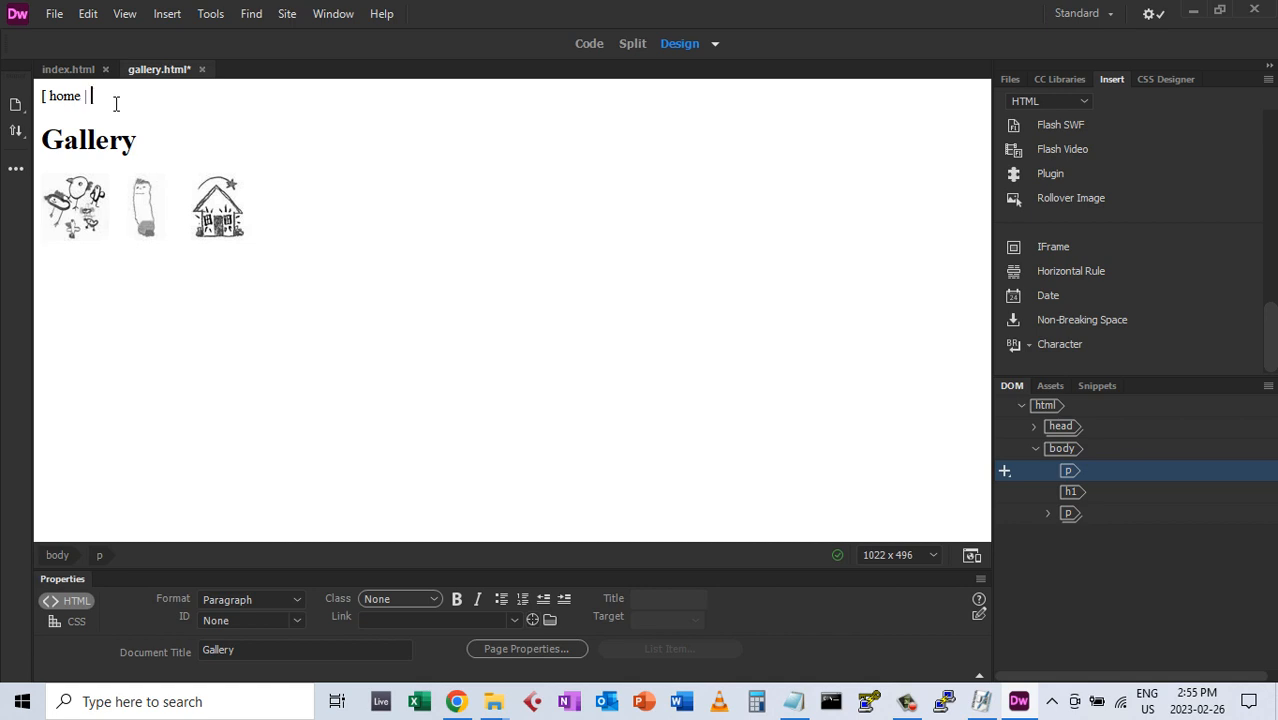
type("gallery ] contact | bio ]")
double_click(64, 96)
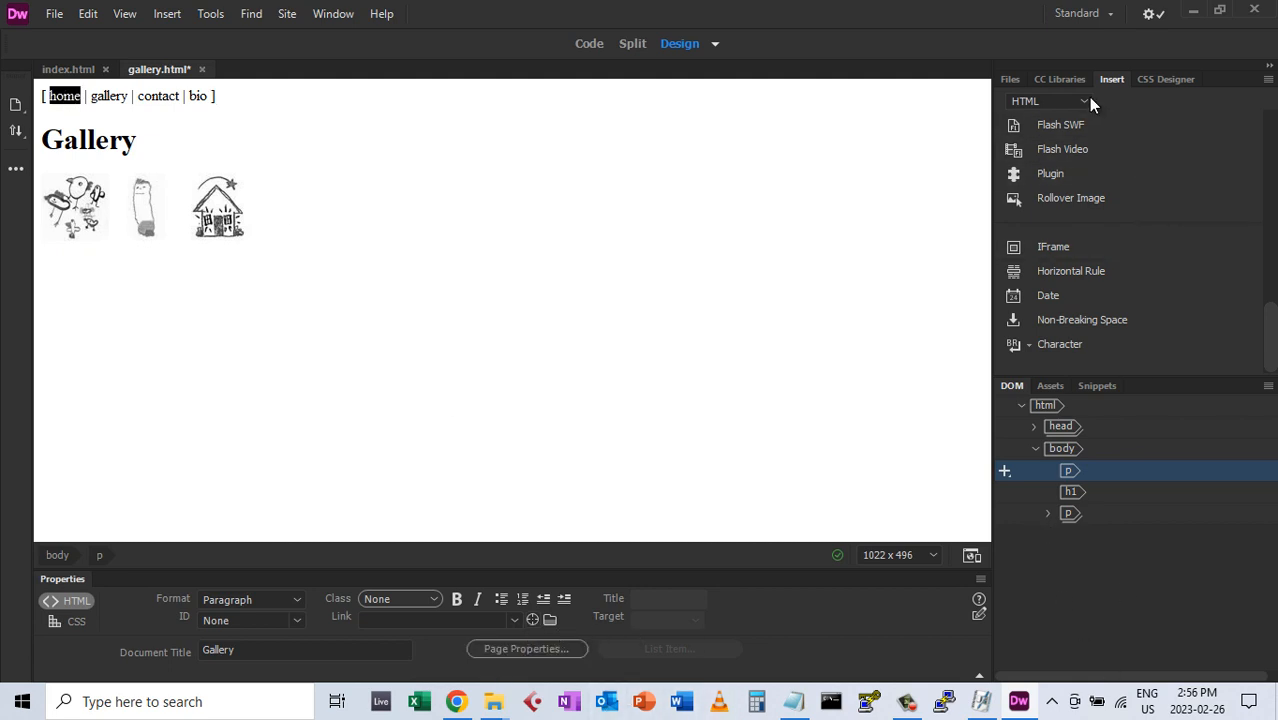
Browse to the Desktop dreamweaver folder in the Files panel
left_click(1010, 79)
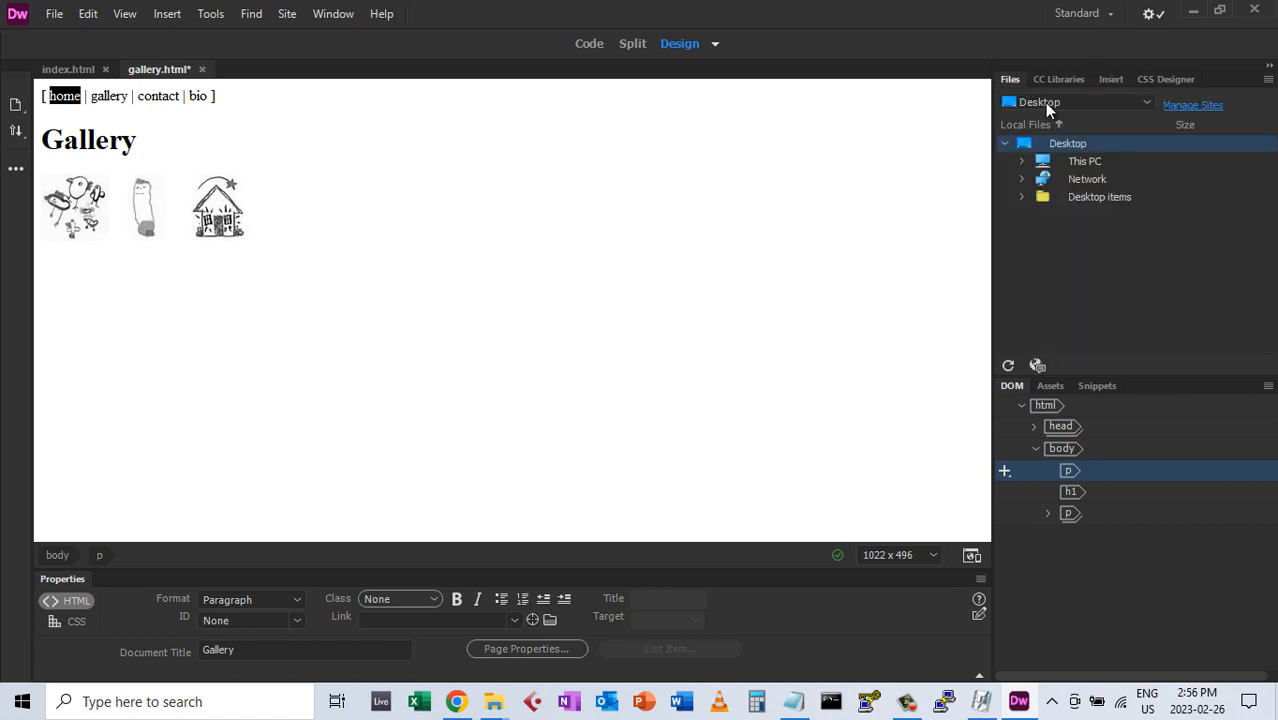
left_click(1022, 196)
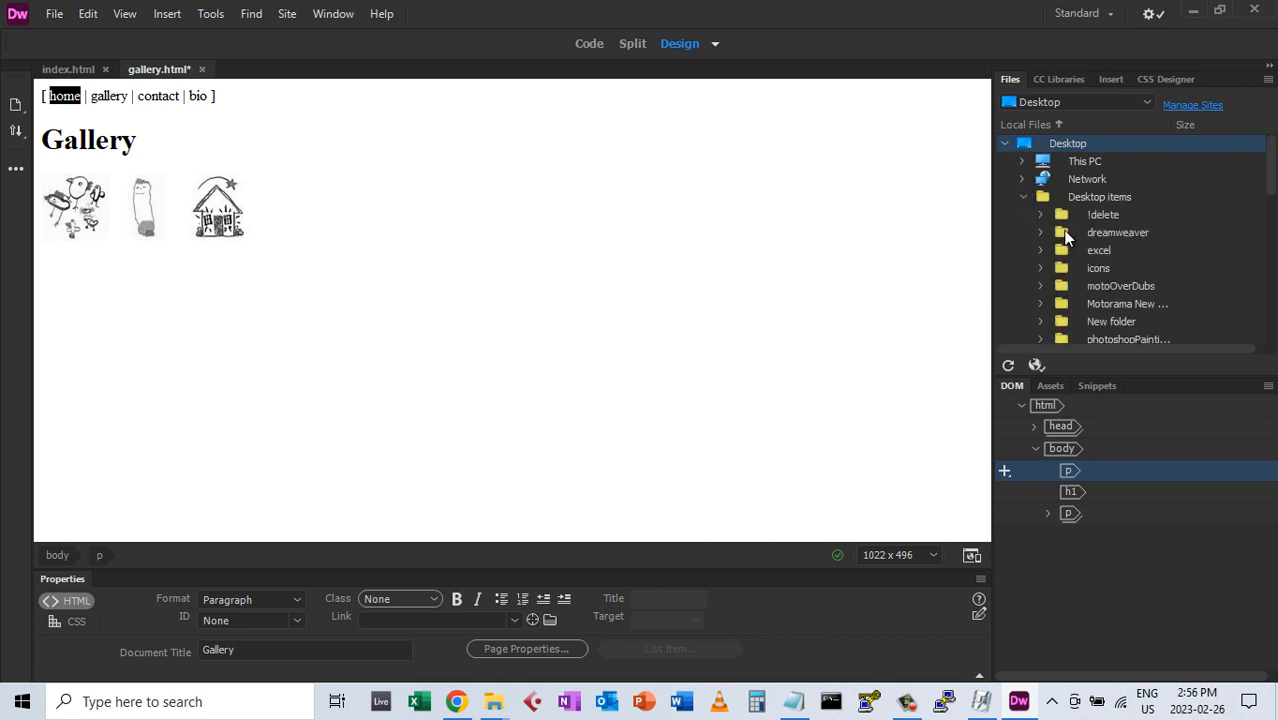
left_click(1040, 232)
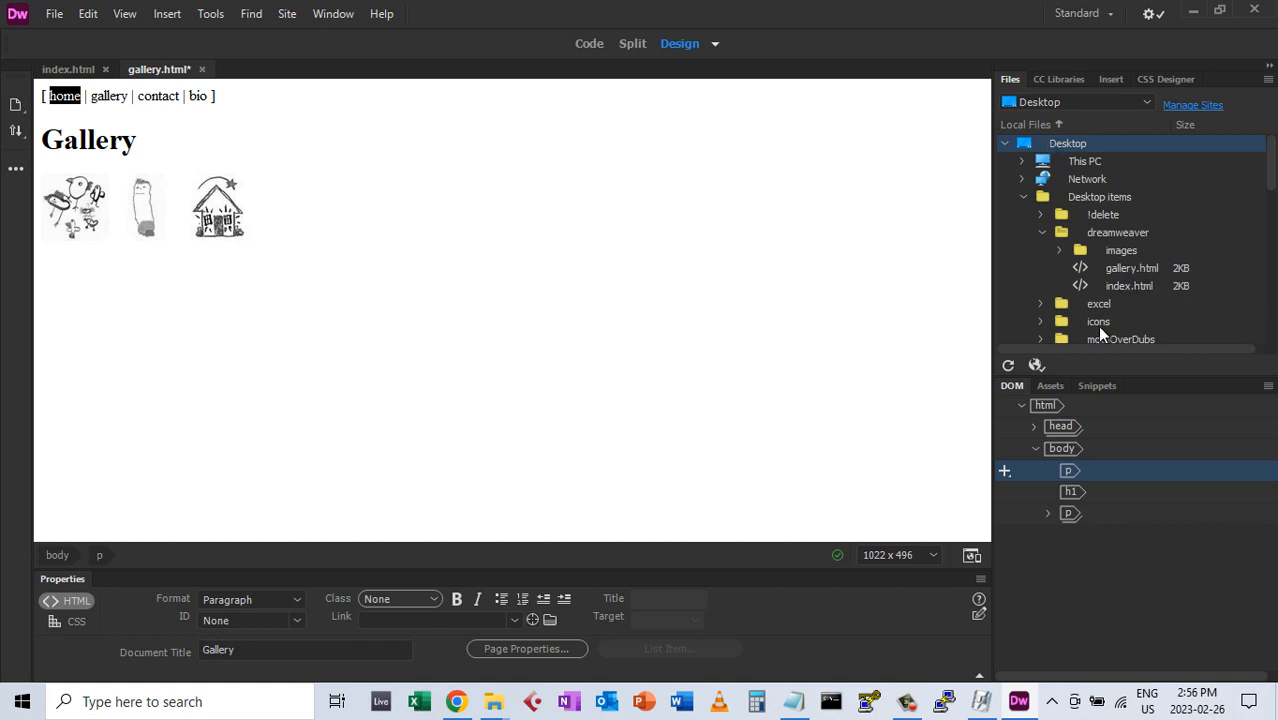
Define a new site named dreamweaver with Desktop\dreamweaver as its local site folder
left_click(1205, 108)
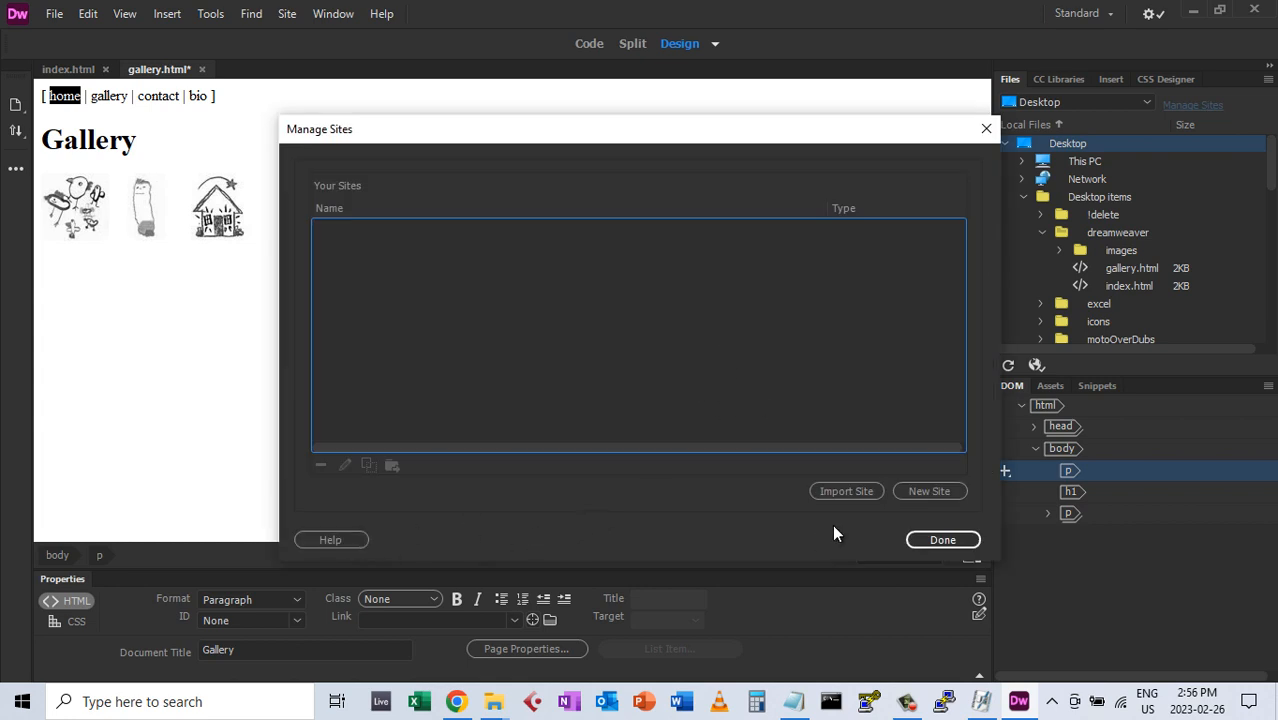
left_click(914, 488)
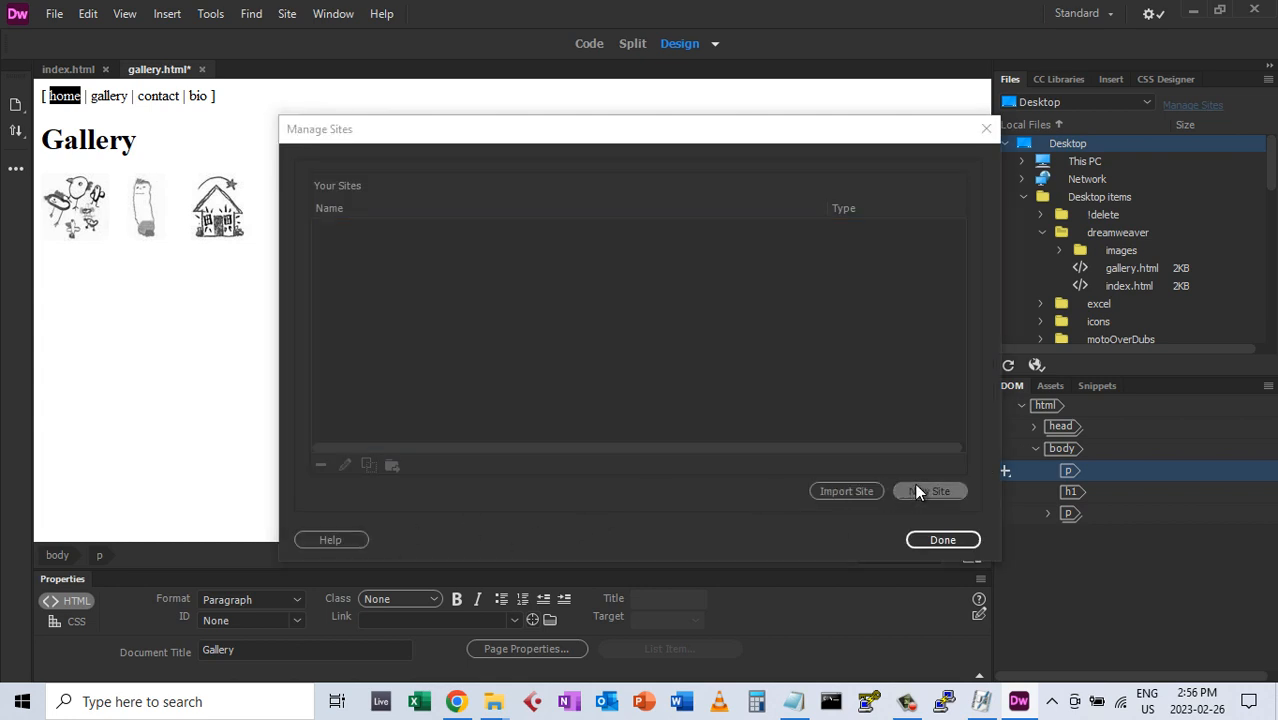
type("dre")
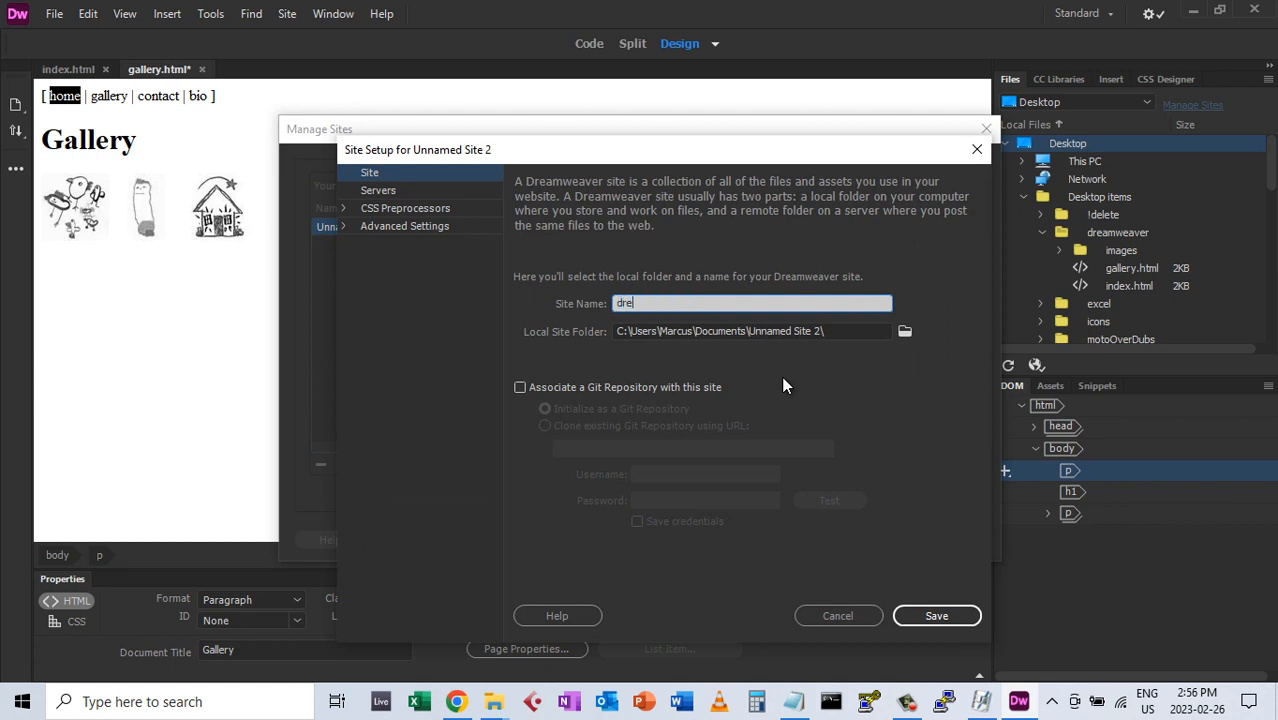
type("amweaver")
left_click(905, 331)
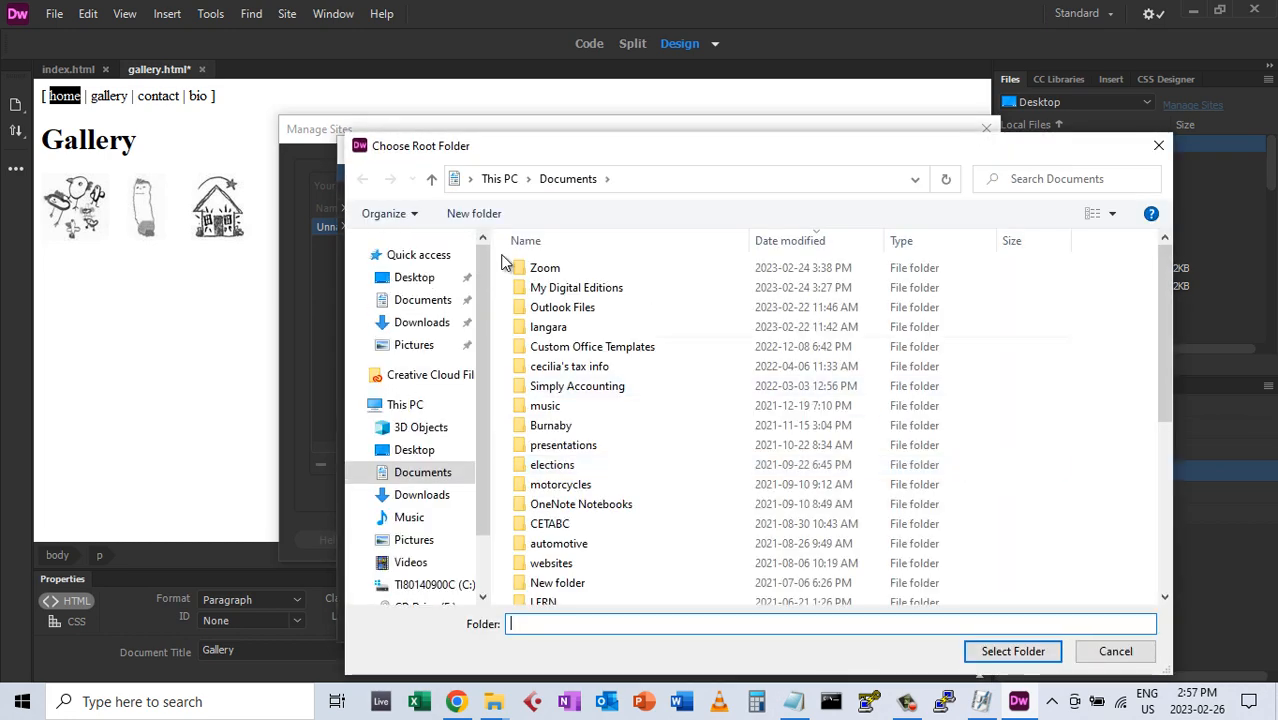
left_click(414, 277)
left_click(577, 289)
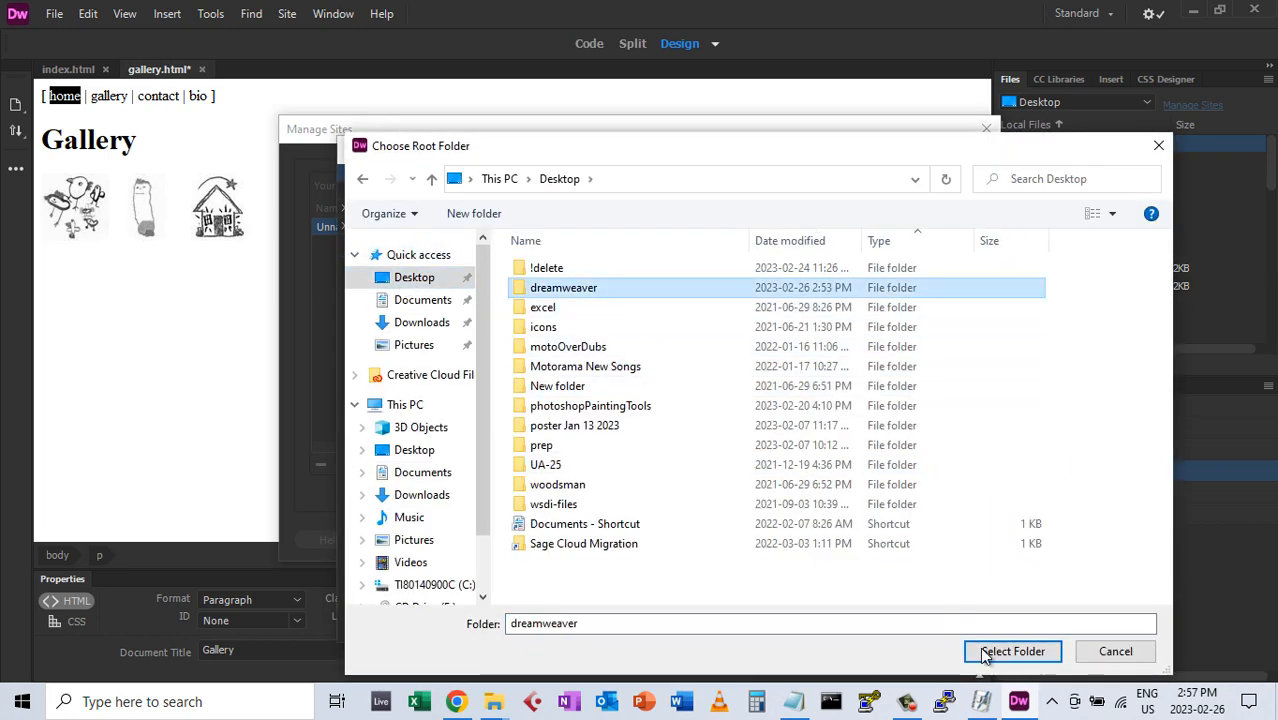
left_click(1010, 651)
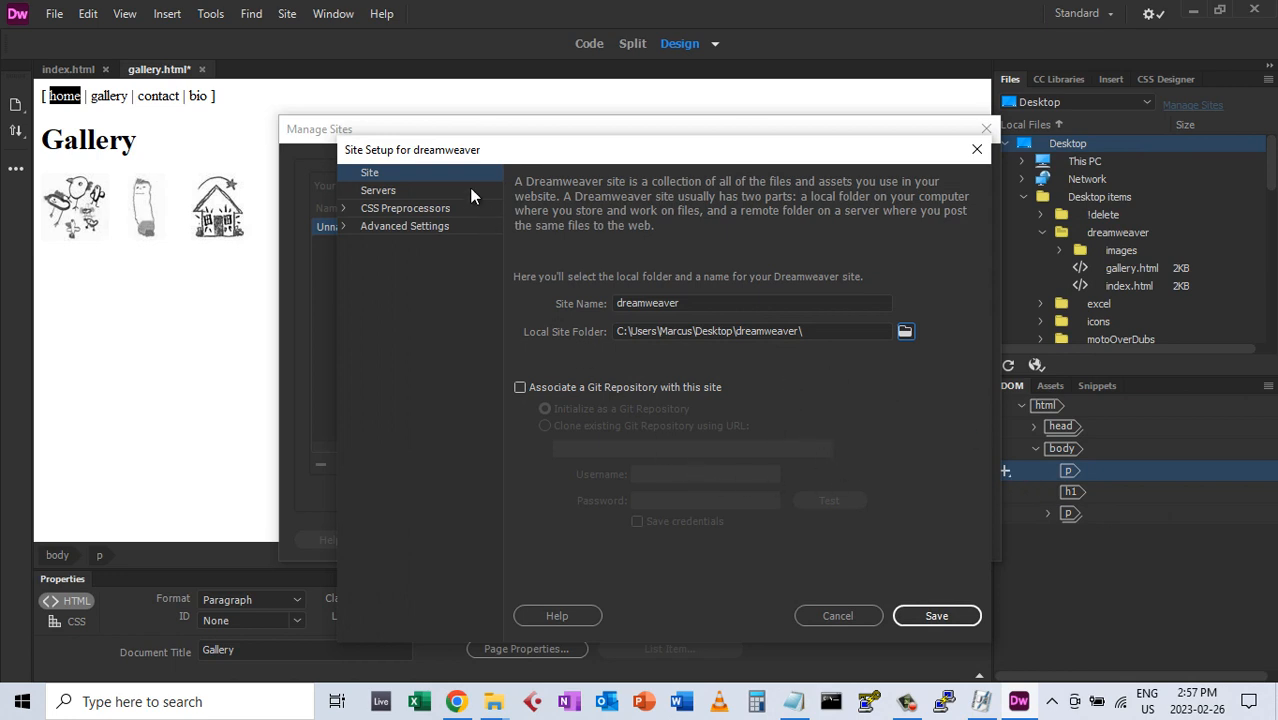
left_click(937, 617)
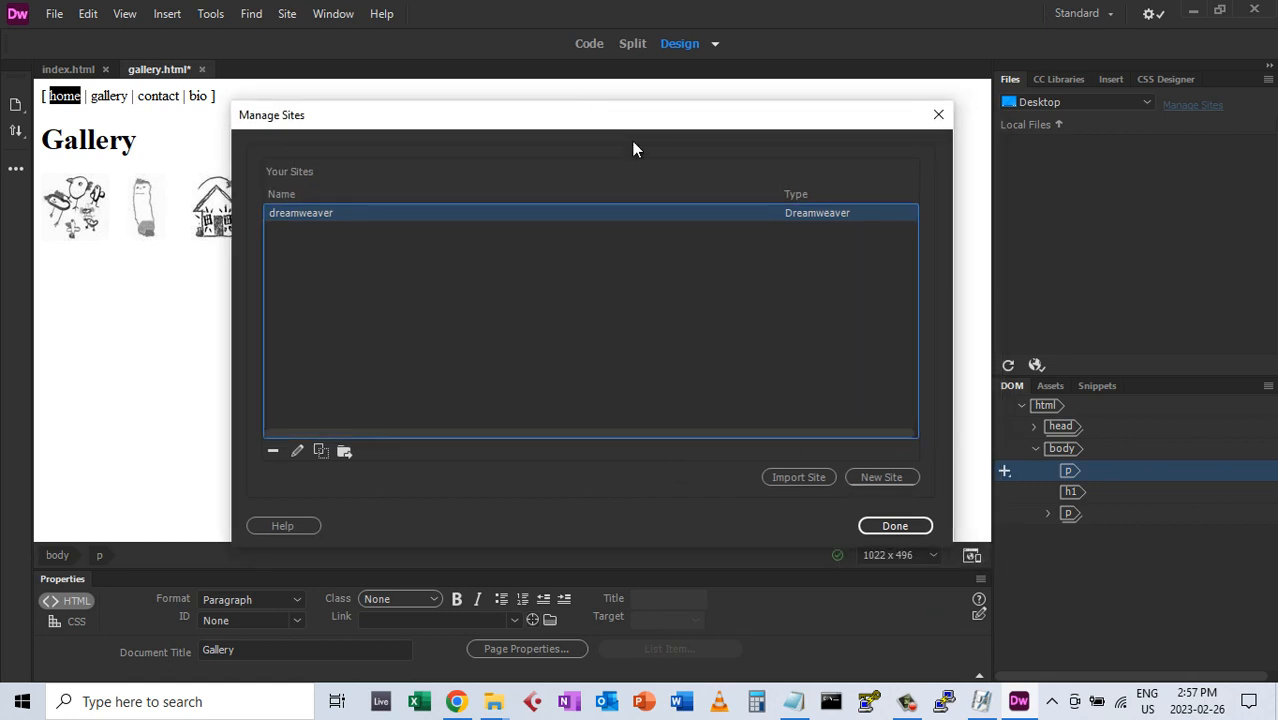
left_click(889, 525)
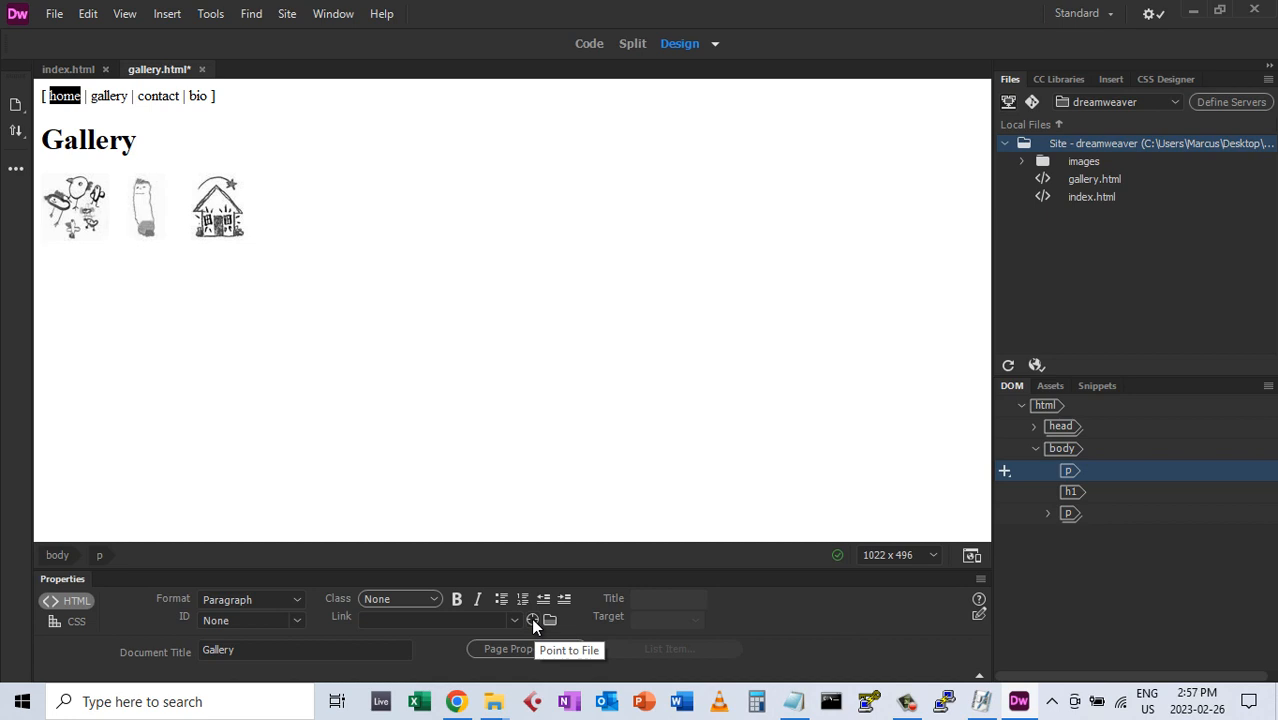
Link the word 'home' to index.html with Point to File
left_click_drag(530, 617, 530, 617)
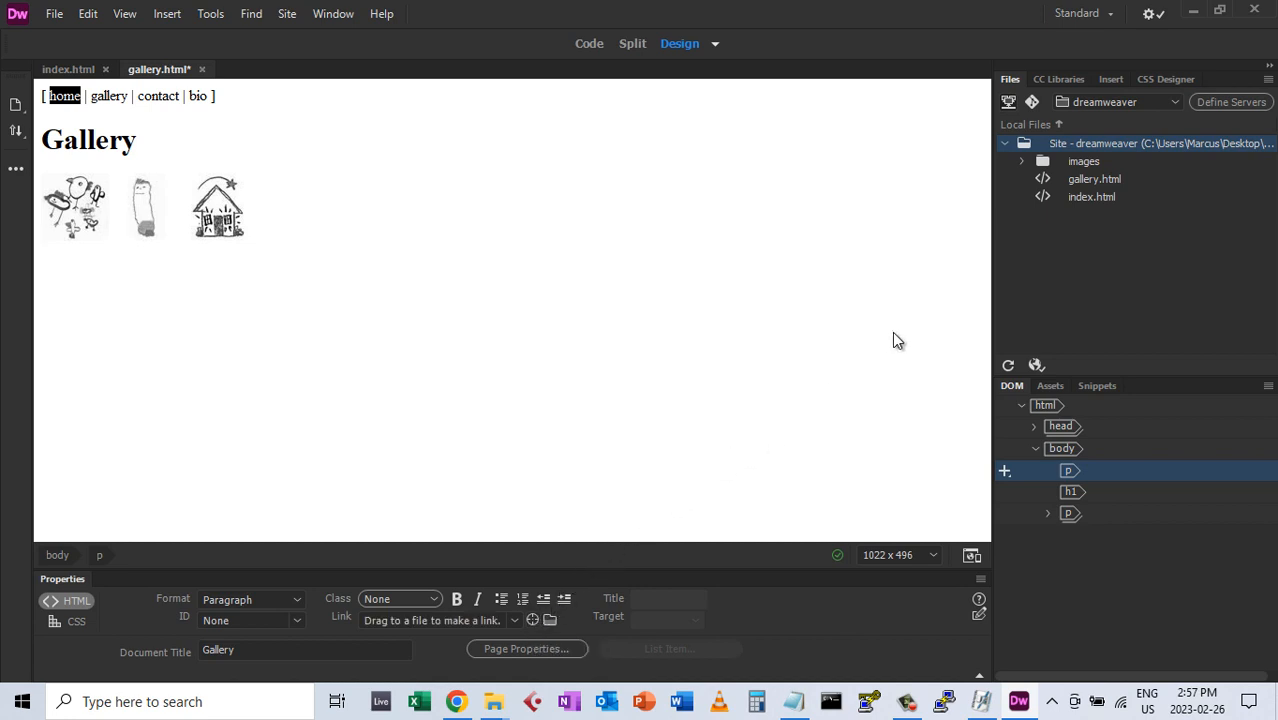
left_click_drag(1064, 224, 1069, 205)
left_click(1085, 196)
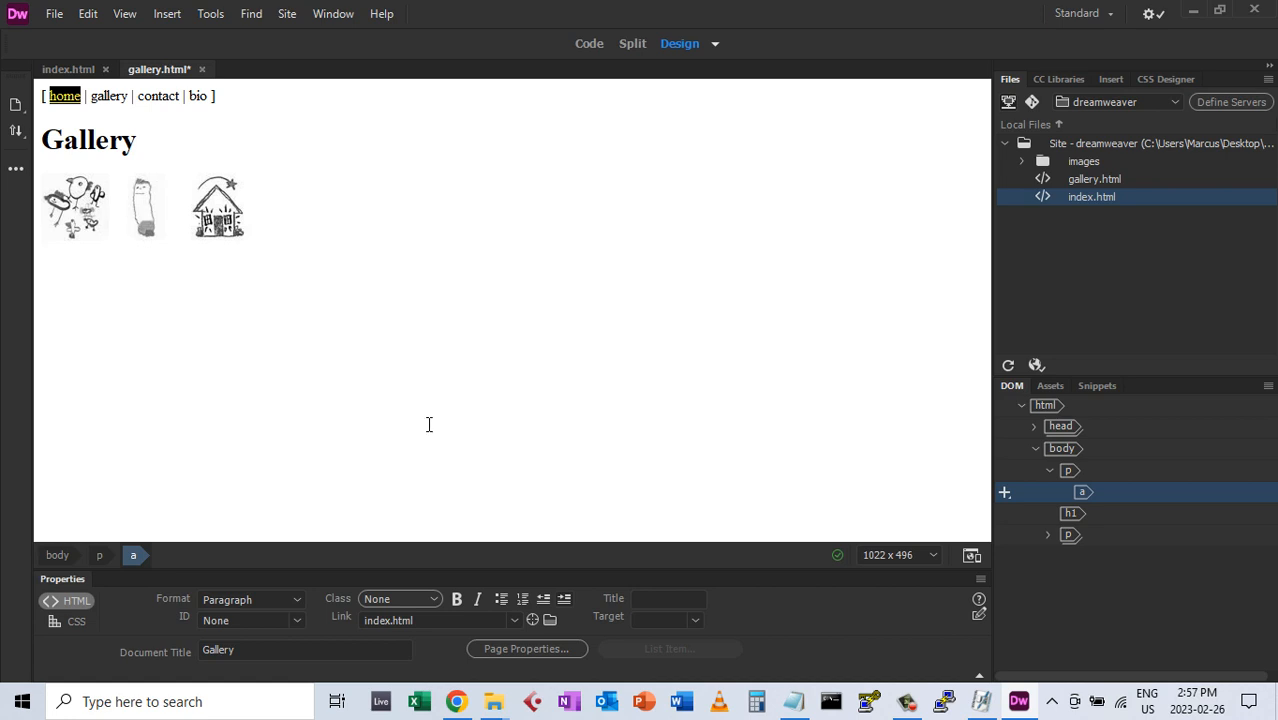
Link the word 'gallery' to gallery.html with Point to File
double_click(108, 95)
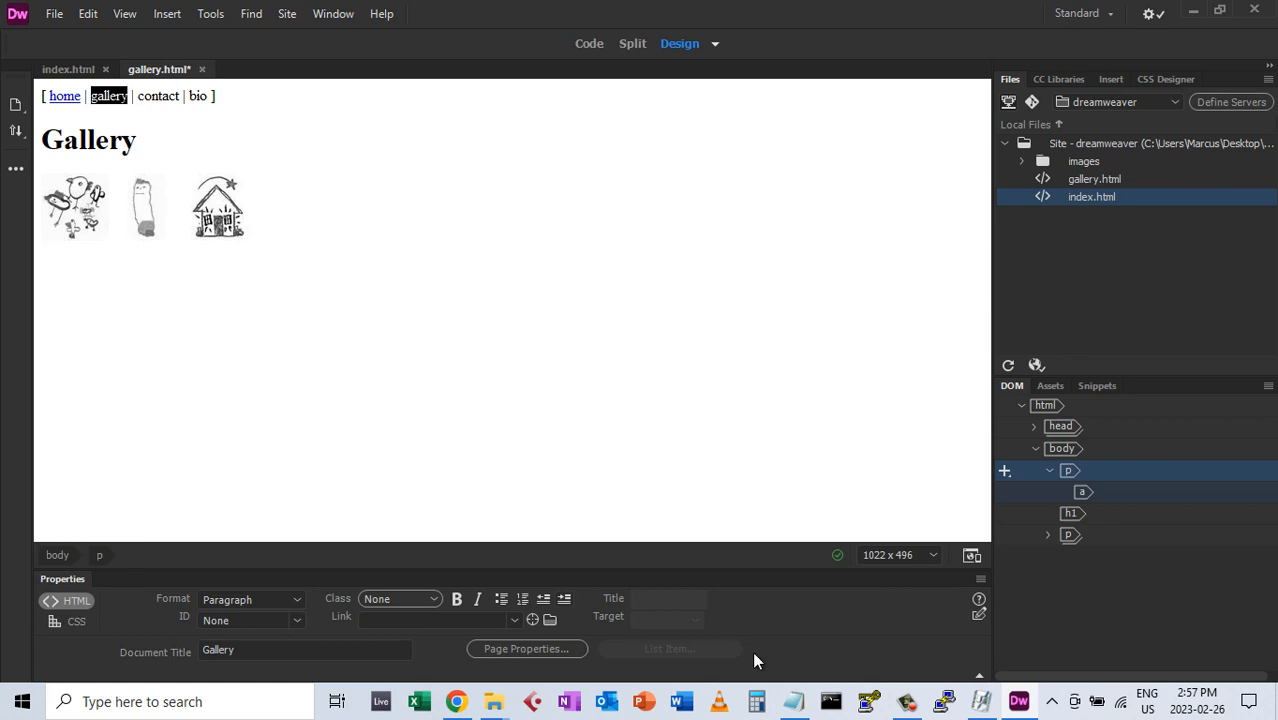
left_click_drag(535, 617, 1031, 248)
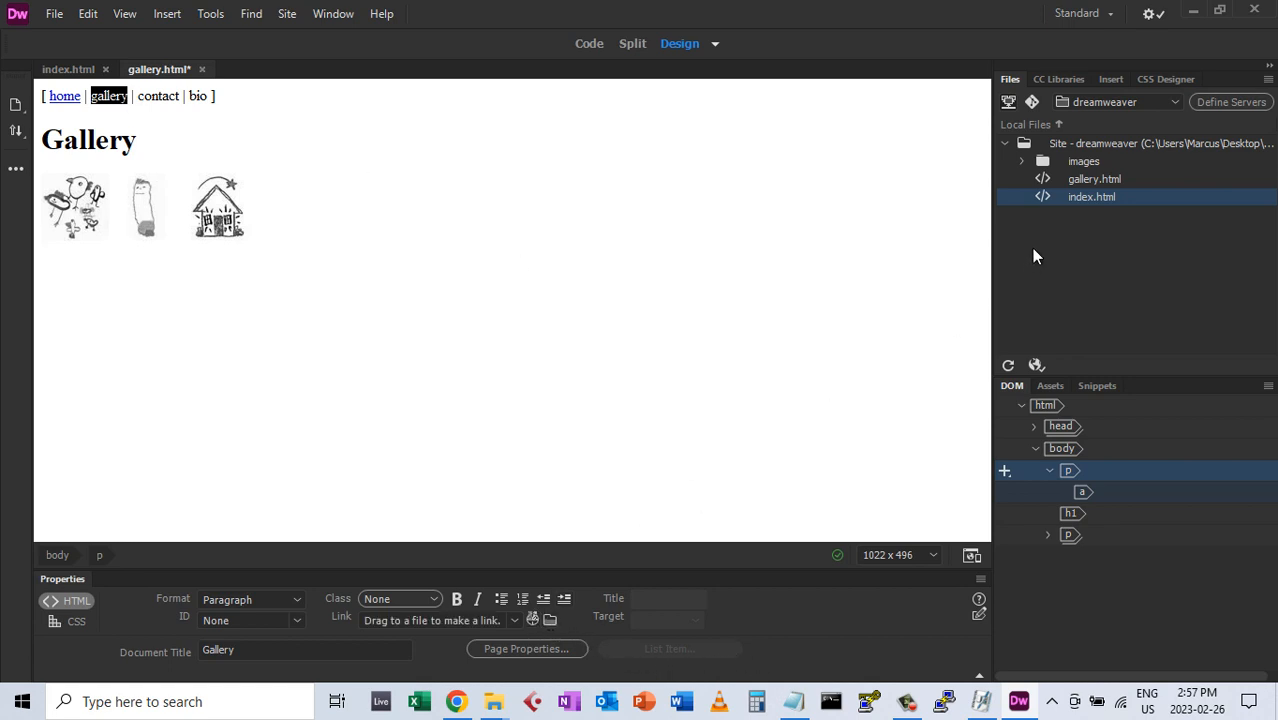
left_click_drag(1056, 196, 1065, 177)
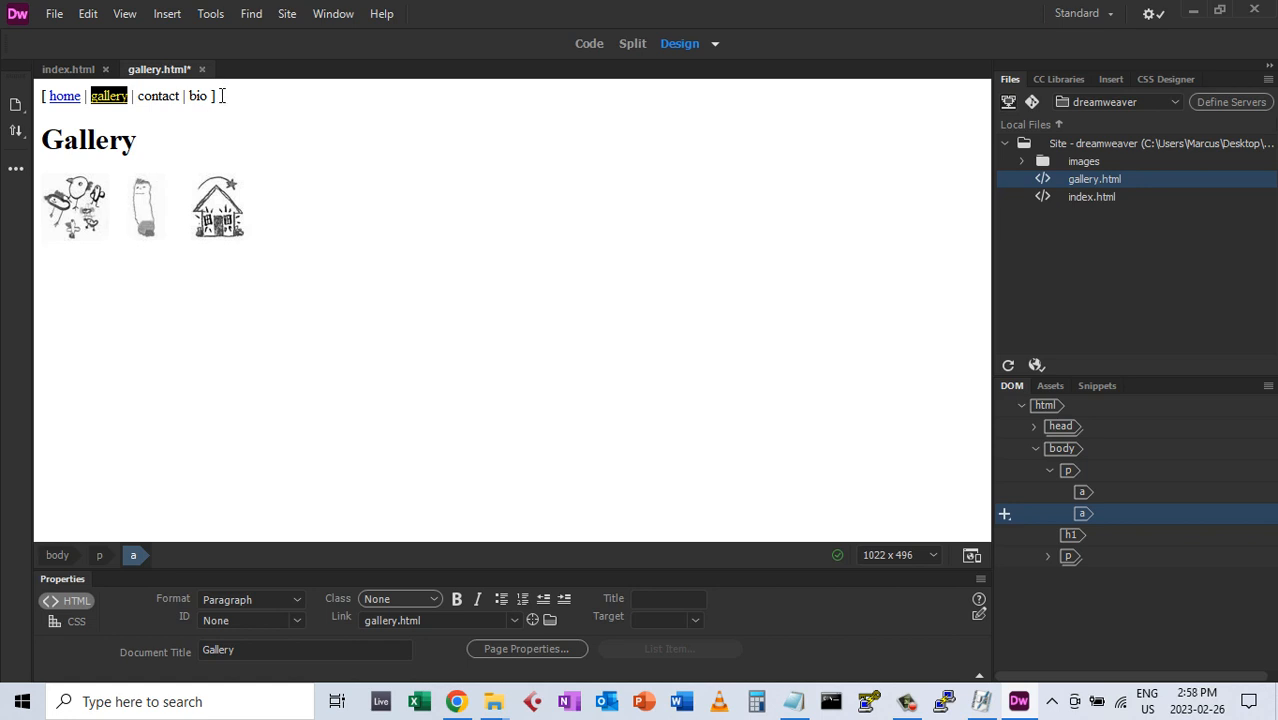
left_click(220, 95)
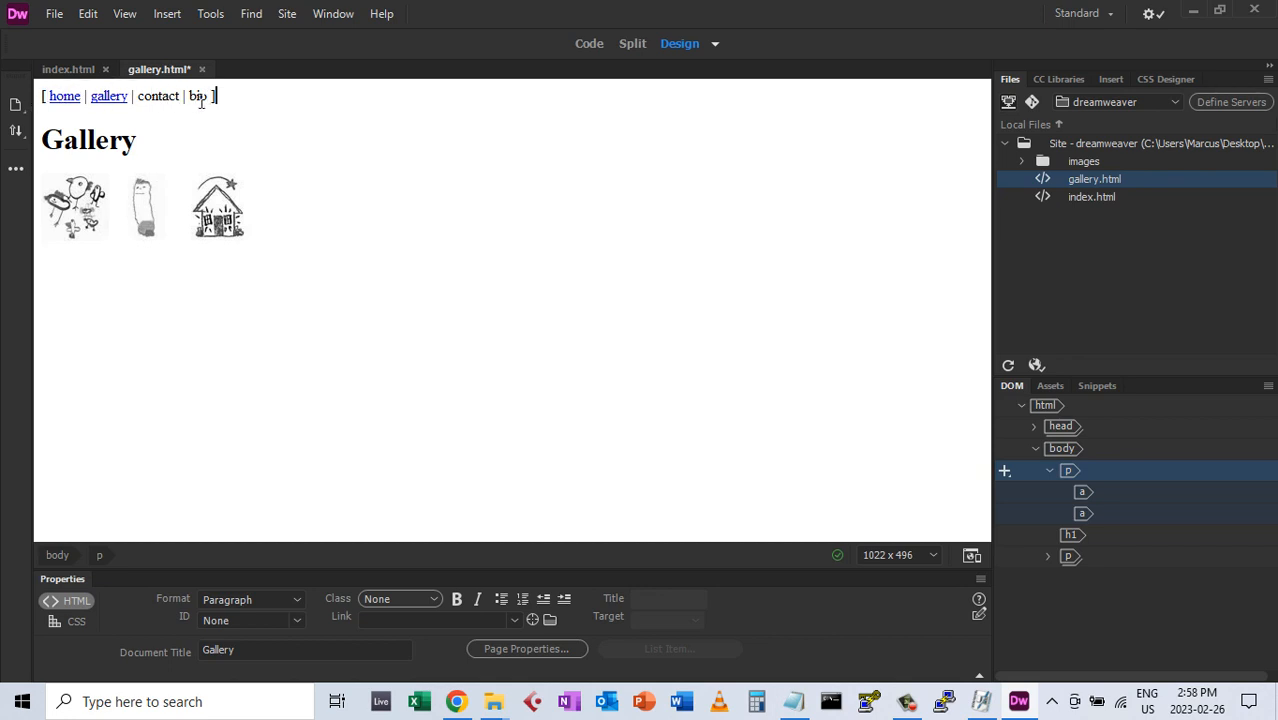
left_click_drag(227, 96, 39, 96)
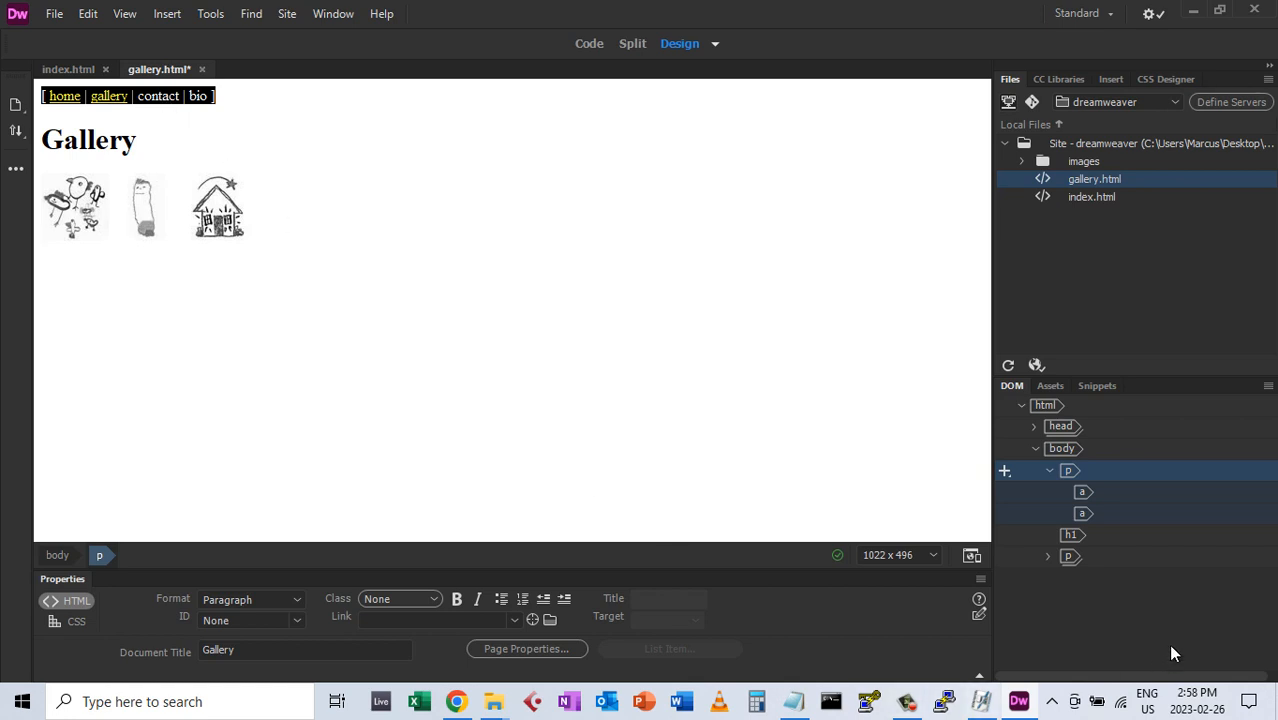
Save the page, turn the navigation line into library item 'navbar', and update gallery.html's links
left_click(1050, 386)
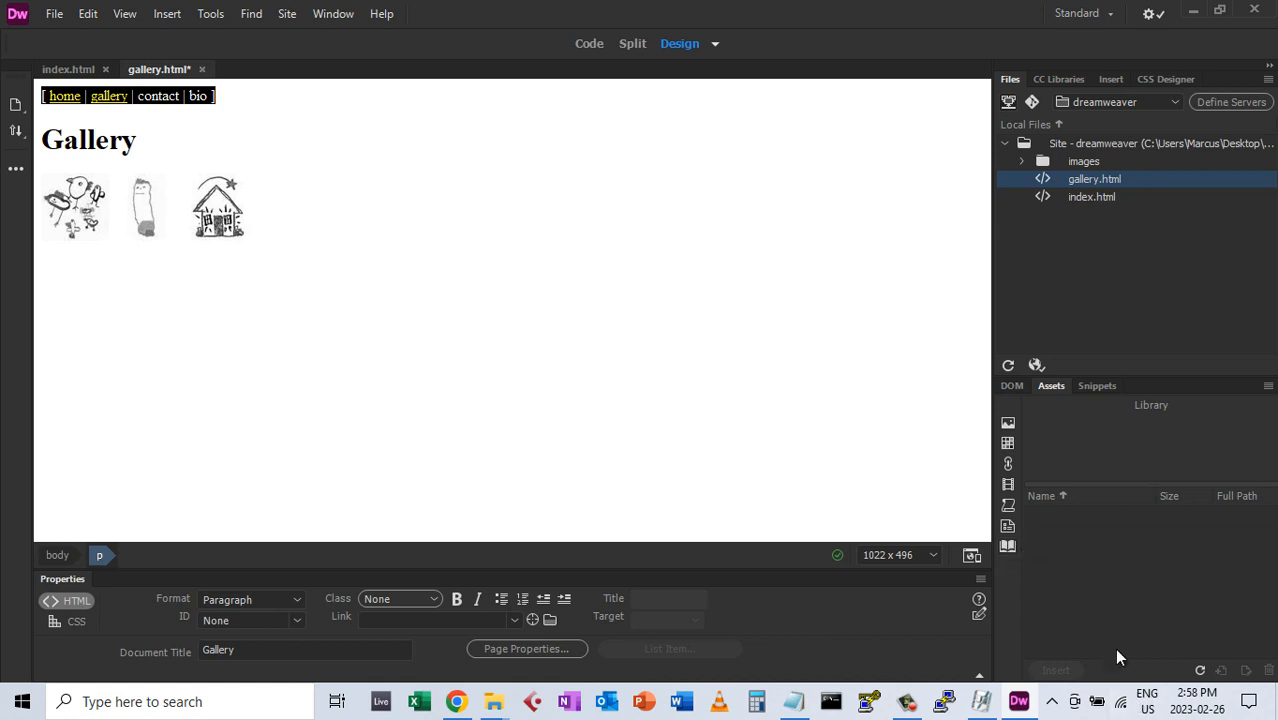
key("ctrl+s")
left_click(1222, 671)
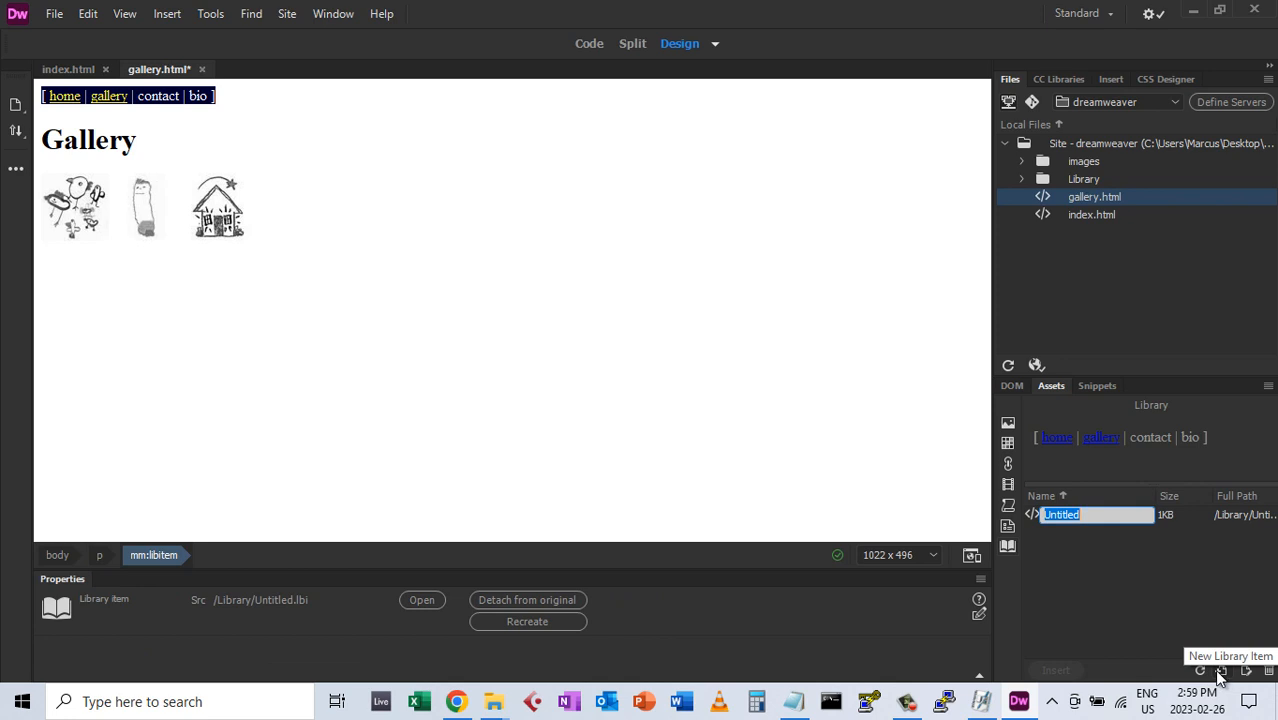
type("navbar")
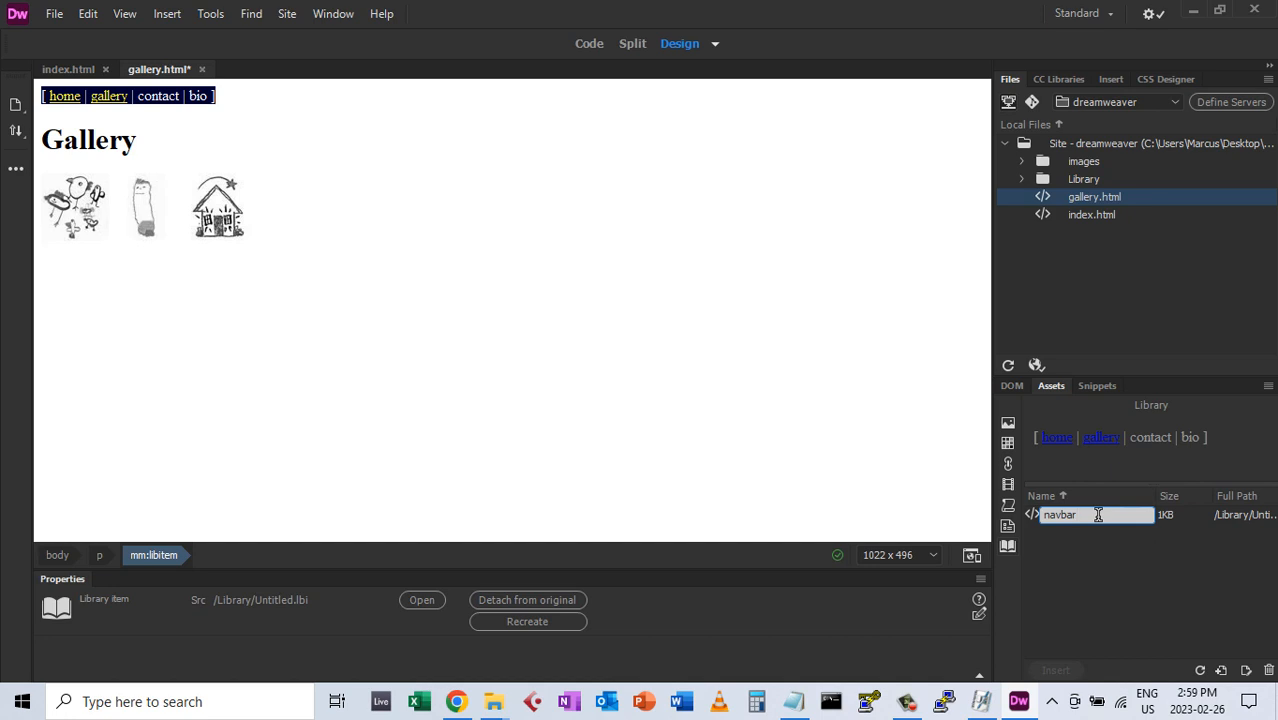
key("Return")
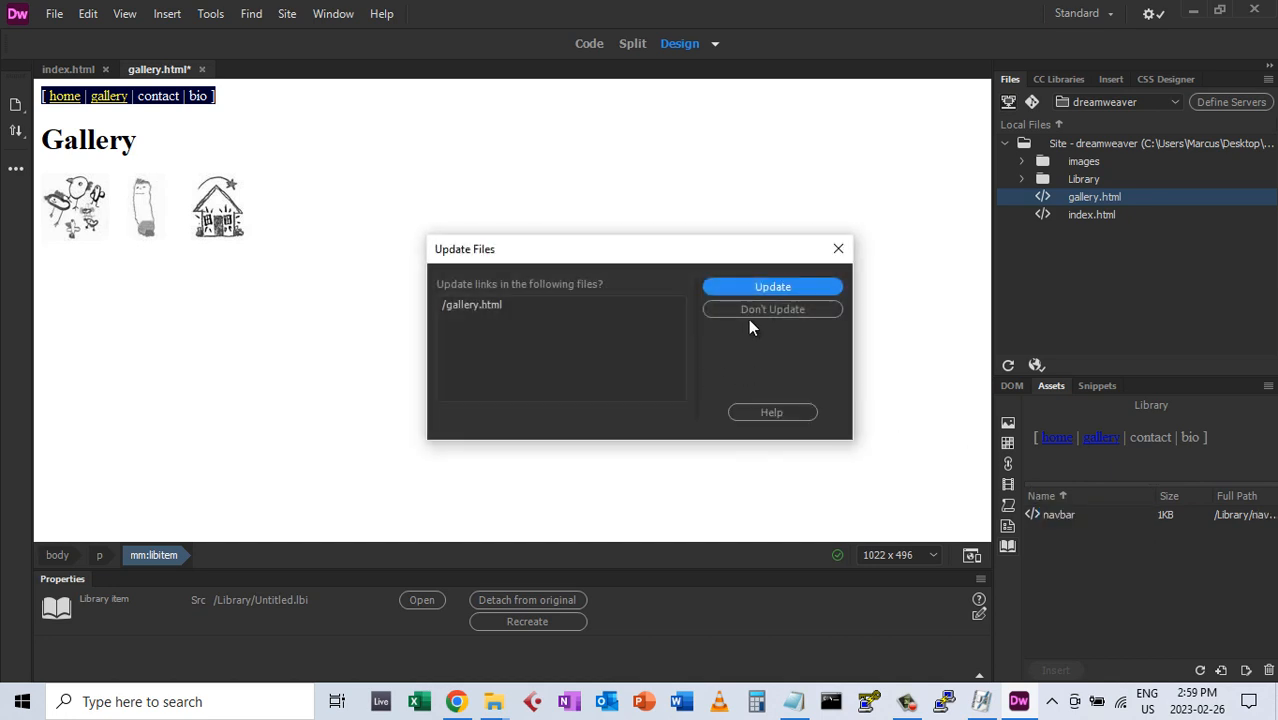
left_click_drag(660, 249, 664, 212)
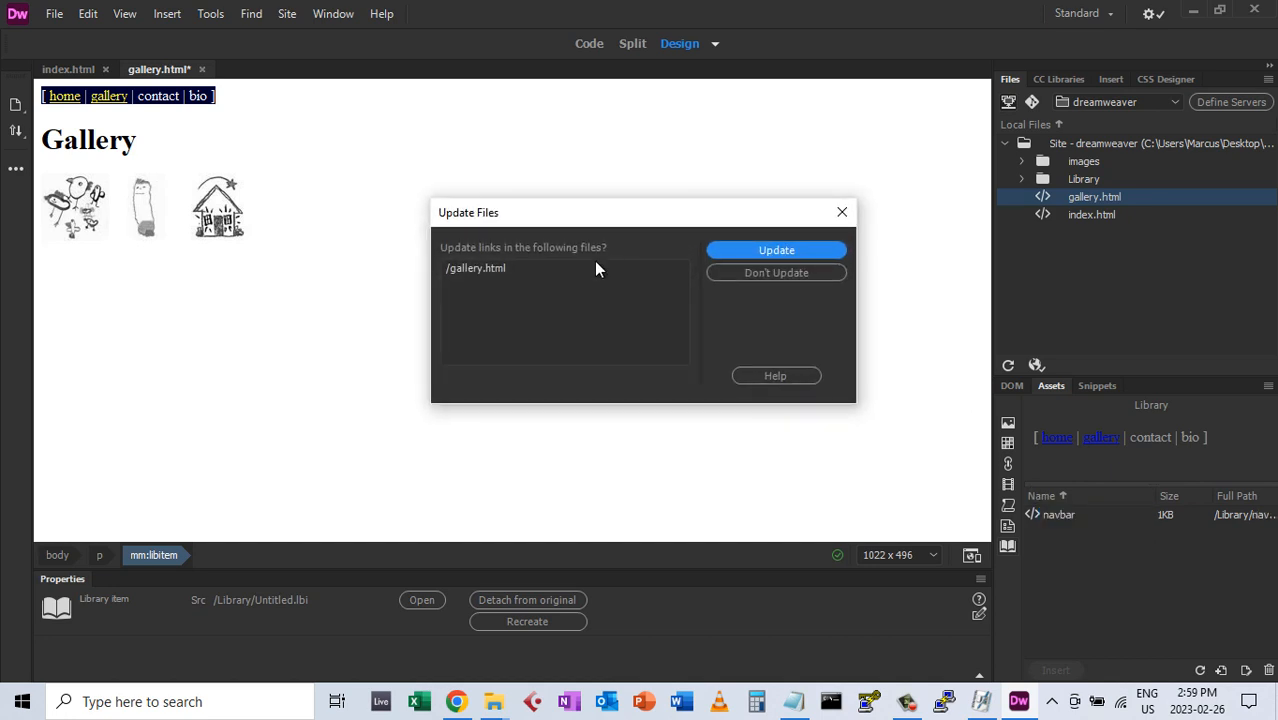
left_click(778, 250)
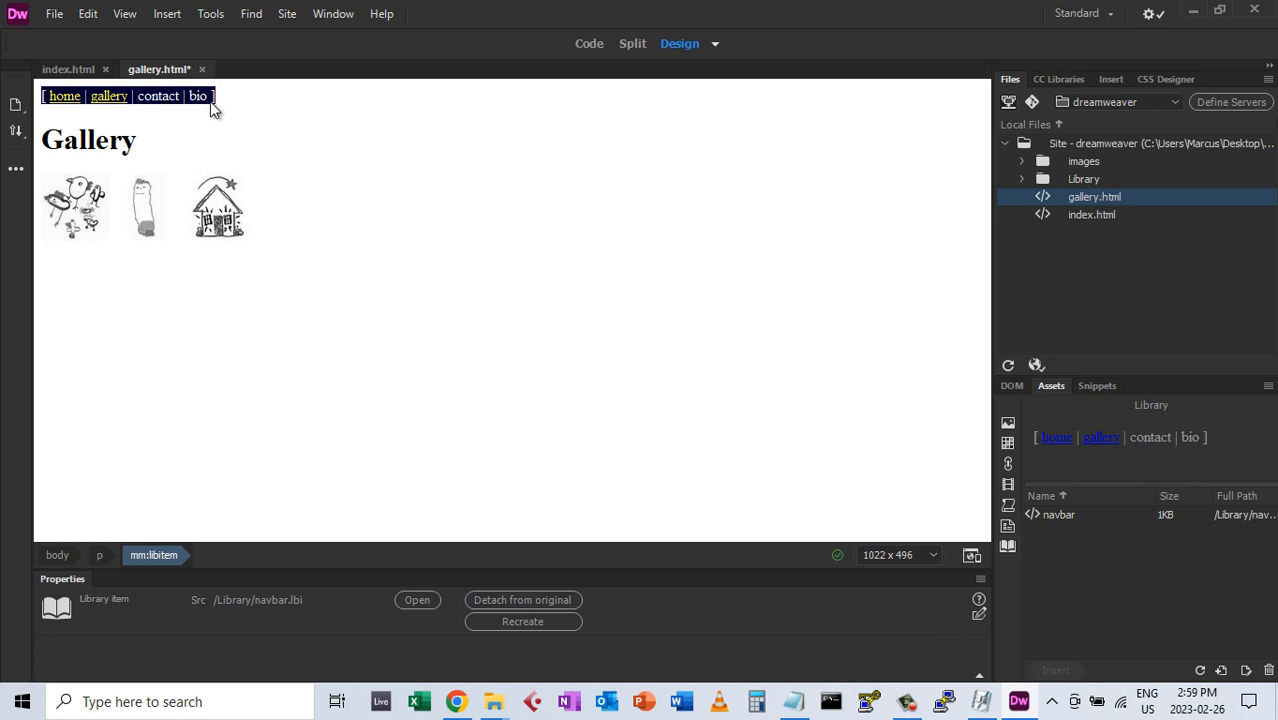
Add a Format None line at the top of index.html and insert the navbar library item there
left_click(77, 69)
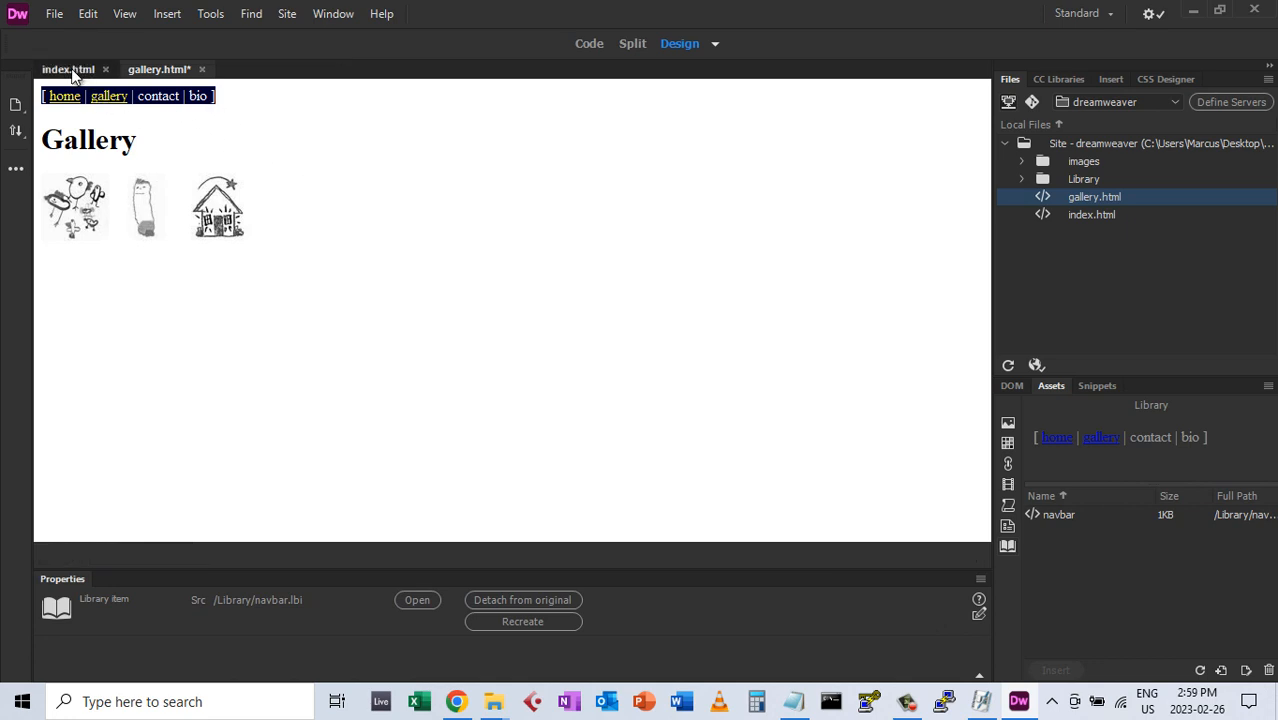
left_click_drag(982, 325, 807, 197)
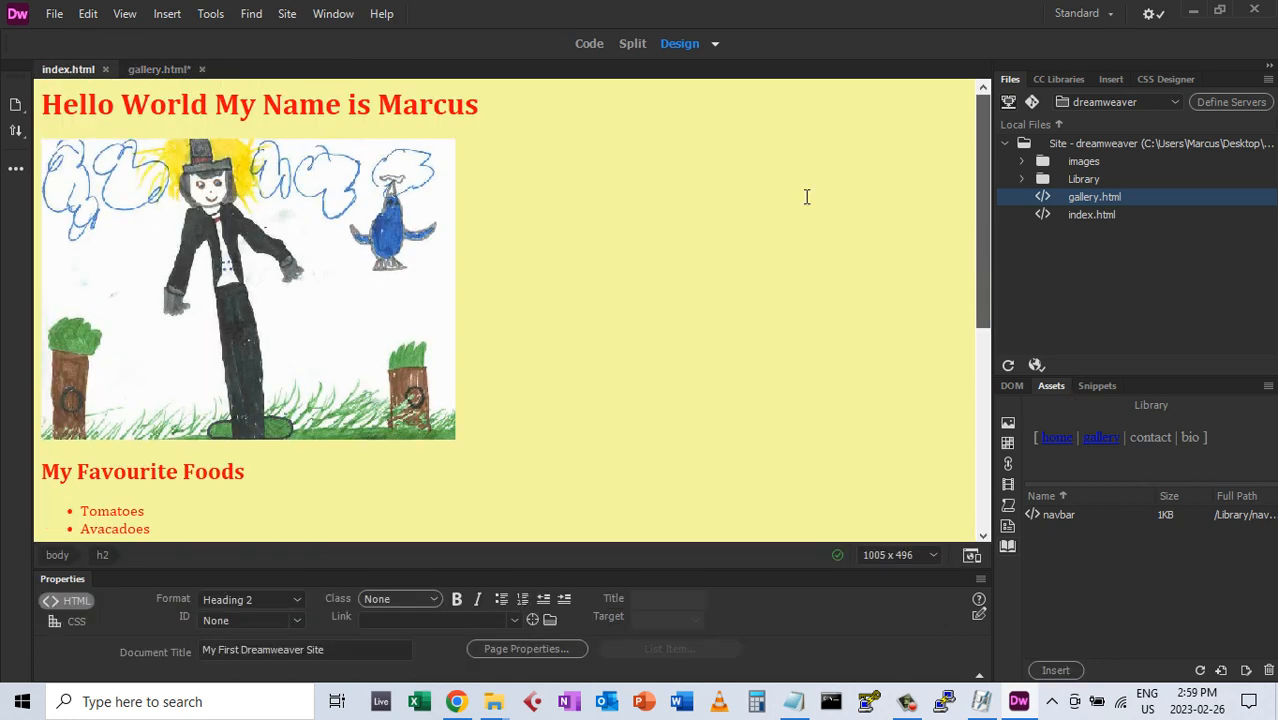
key("Return")
left_click(66, 107)
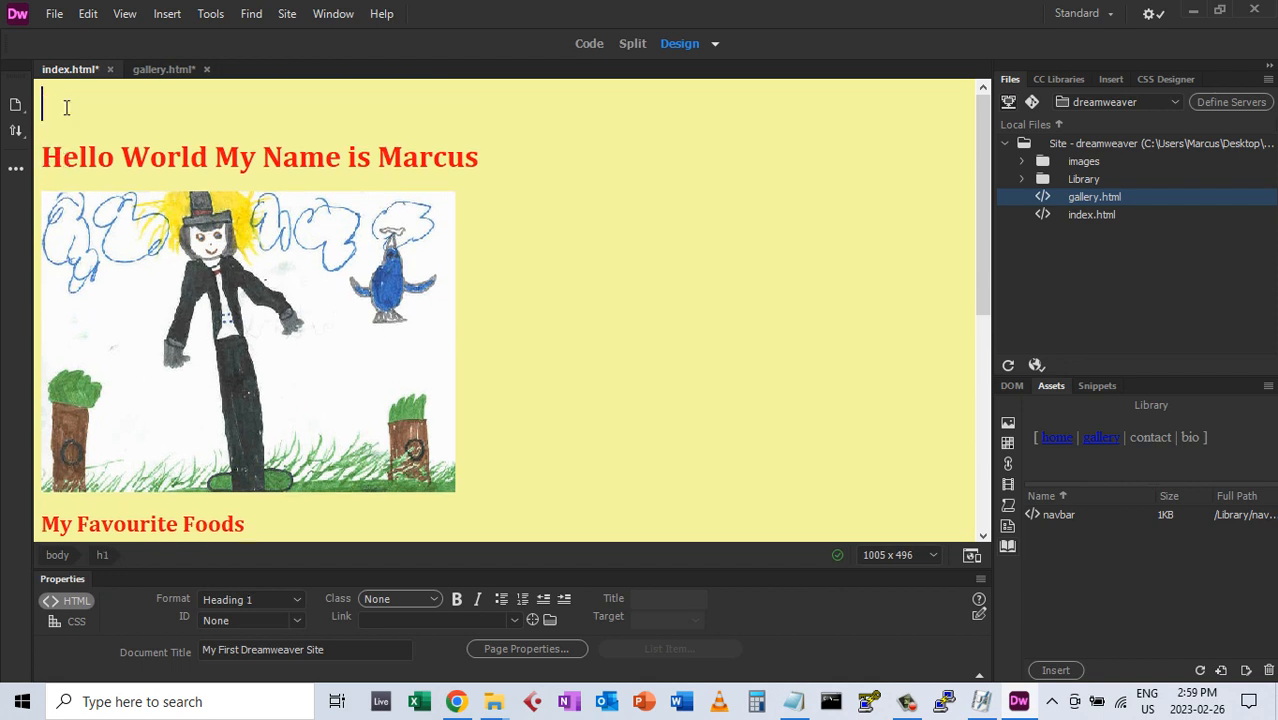
left_click(296, 597)
left_click(240, 419)
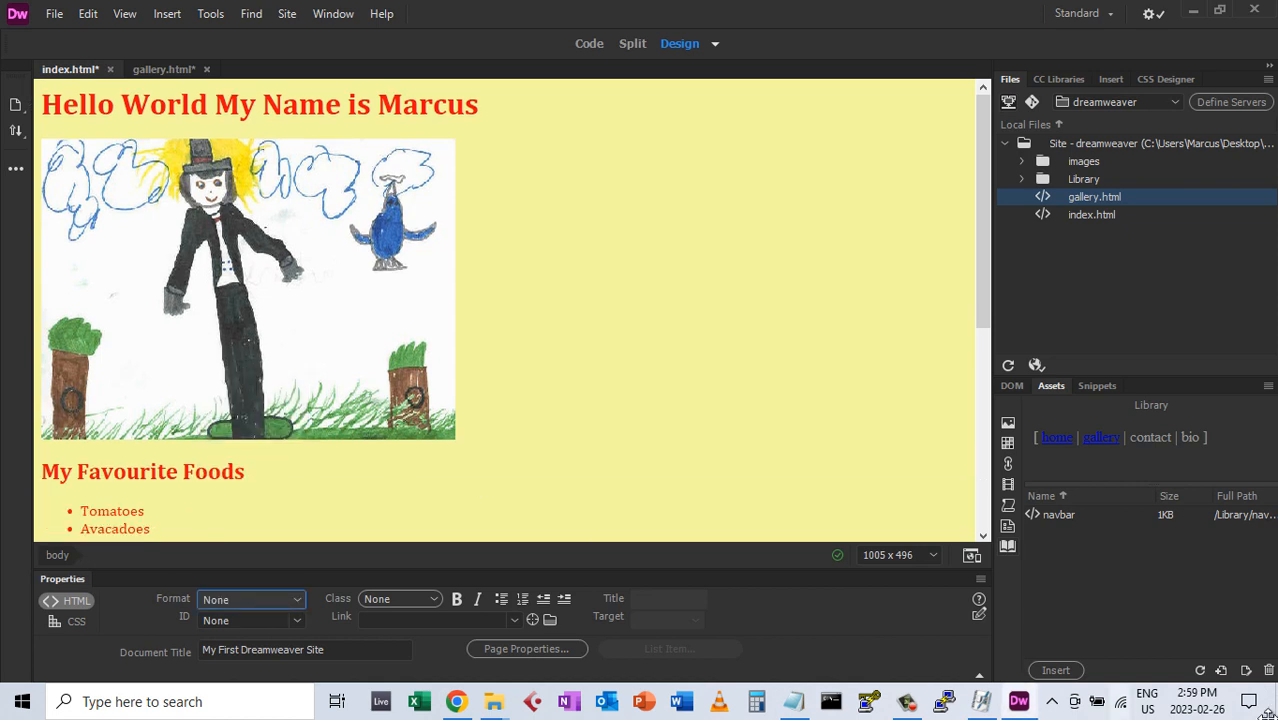
left_click(1053, 515)
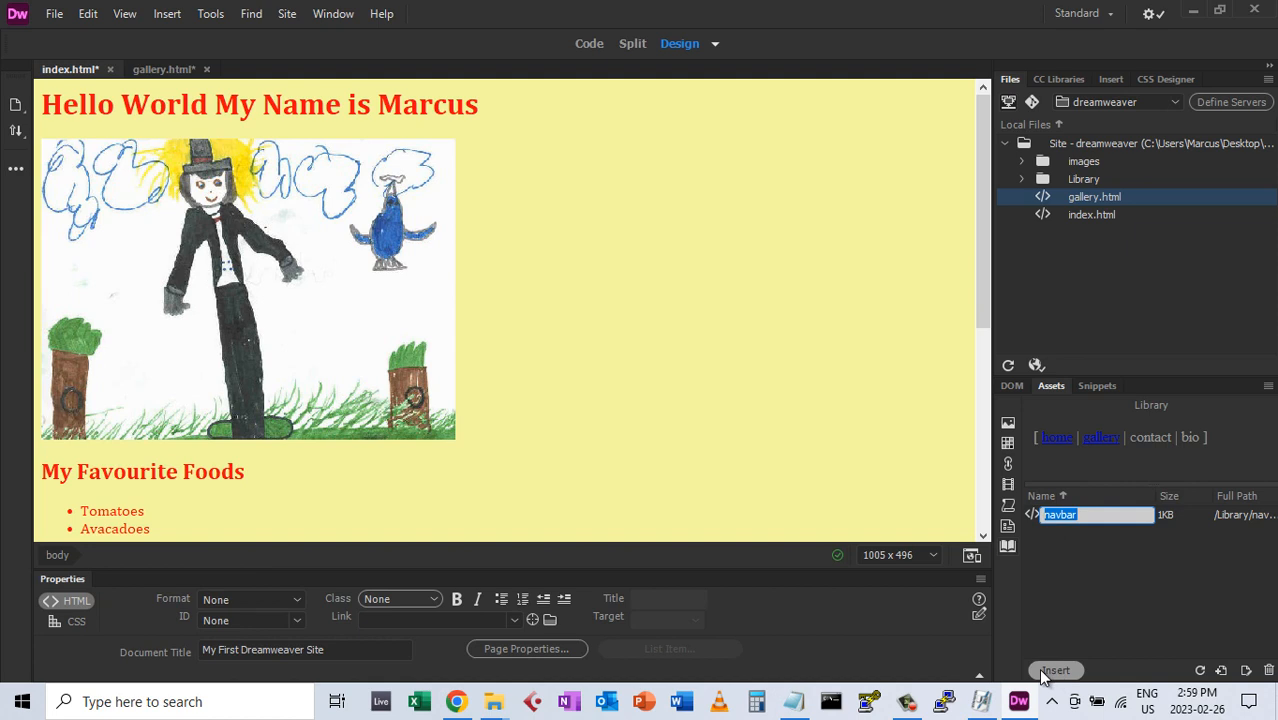
left_click(1031, 514)
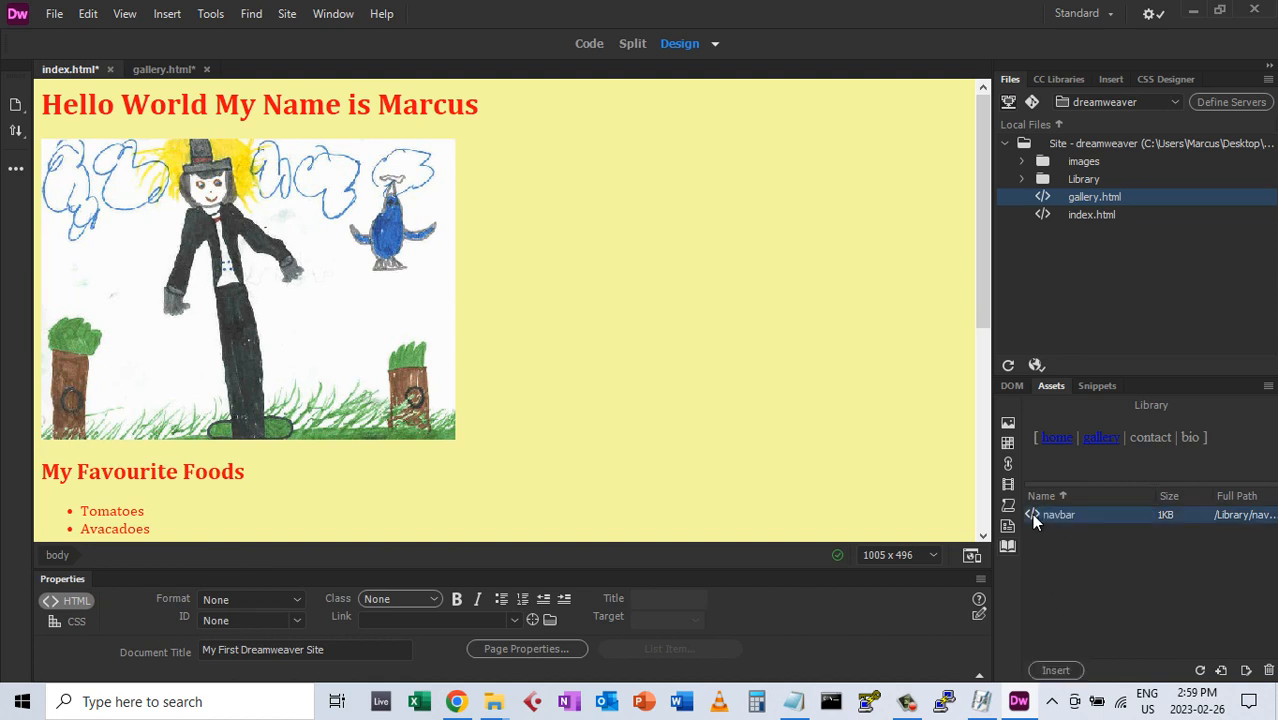
left_click(1053, 671)
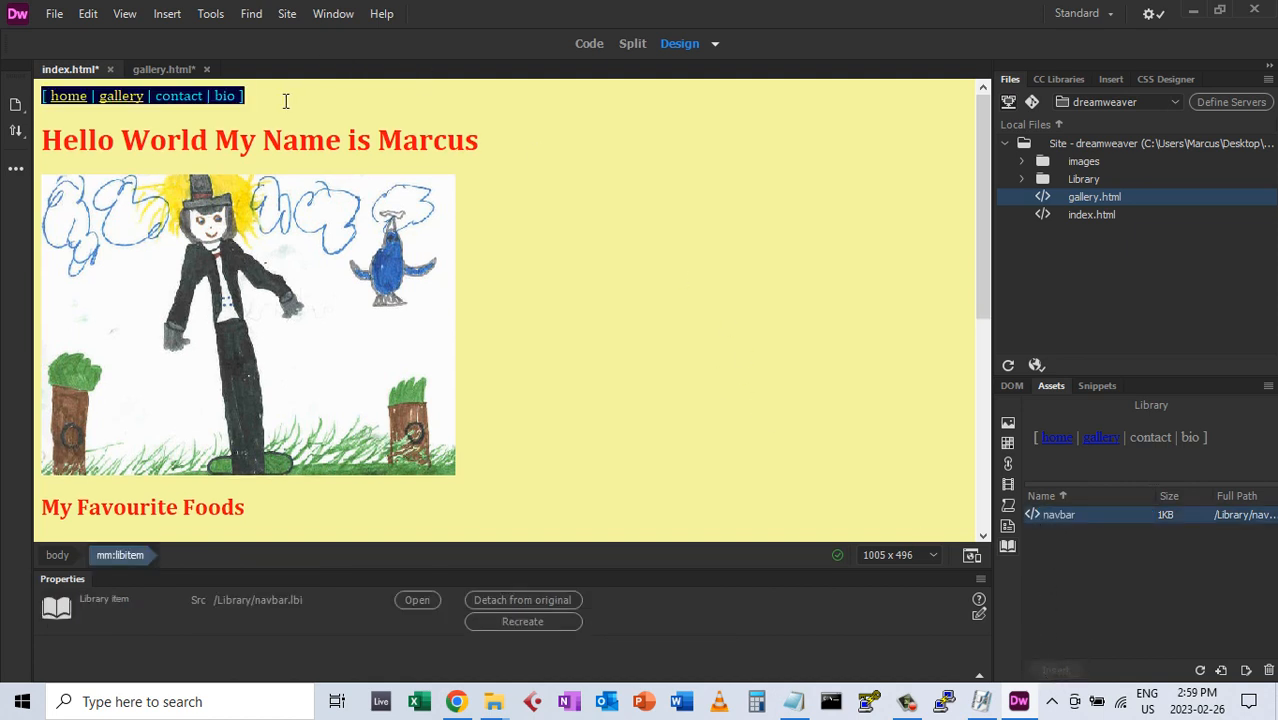
left_click(322, 100)
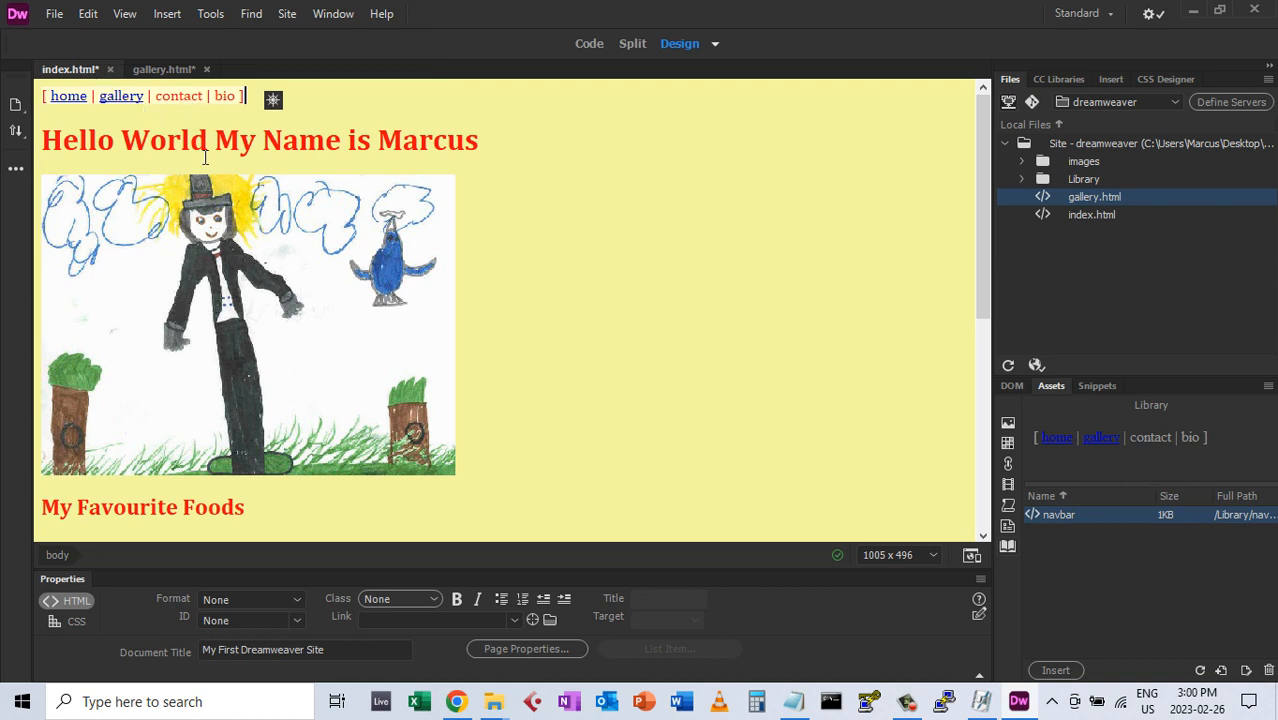
Save index.html, then save gallery.html
left_click(55, 16)
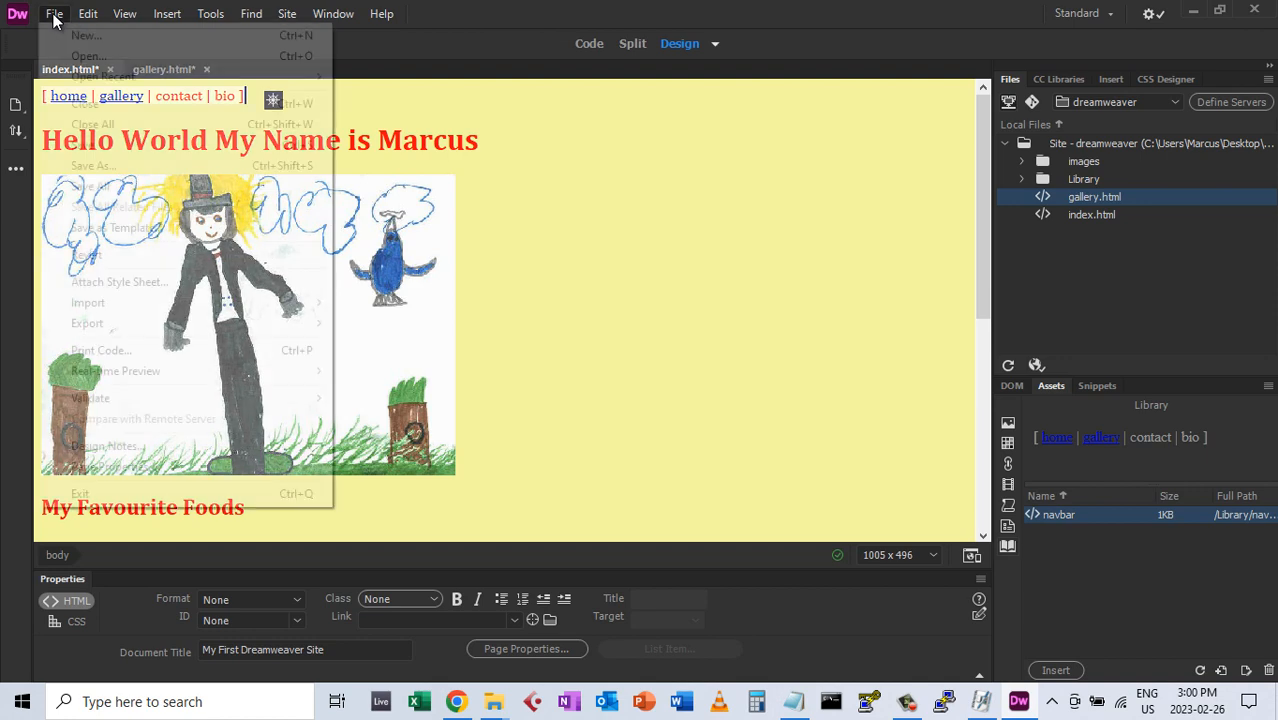
left_click(85, 144)
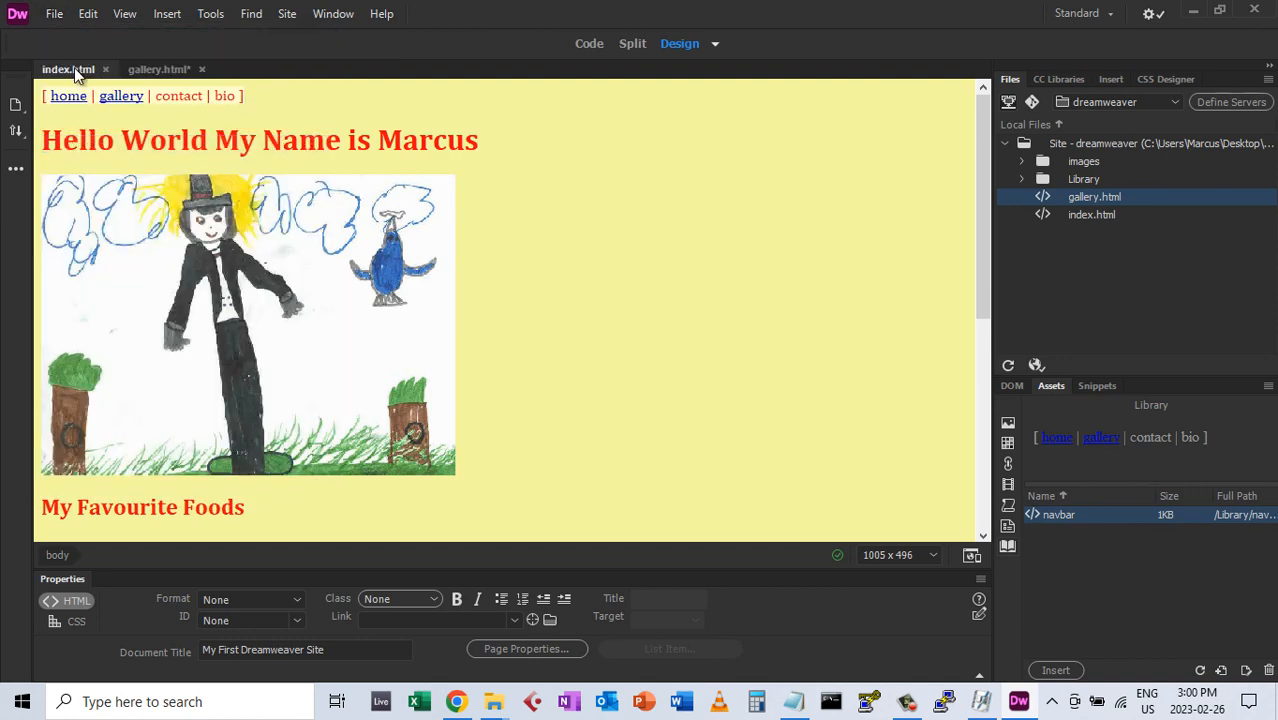
left_click(163, 72)
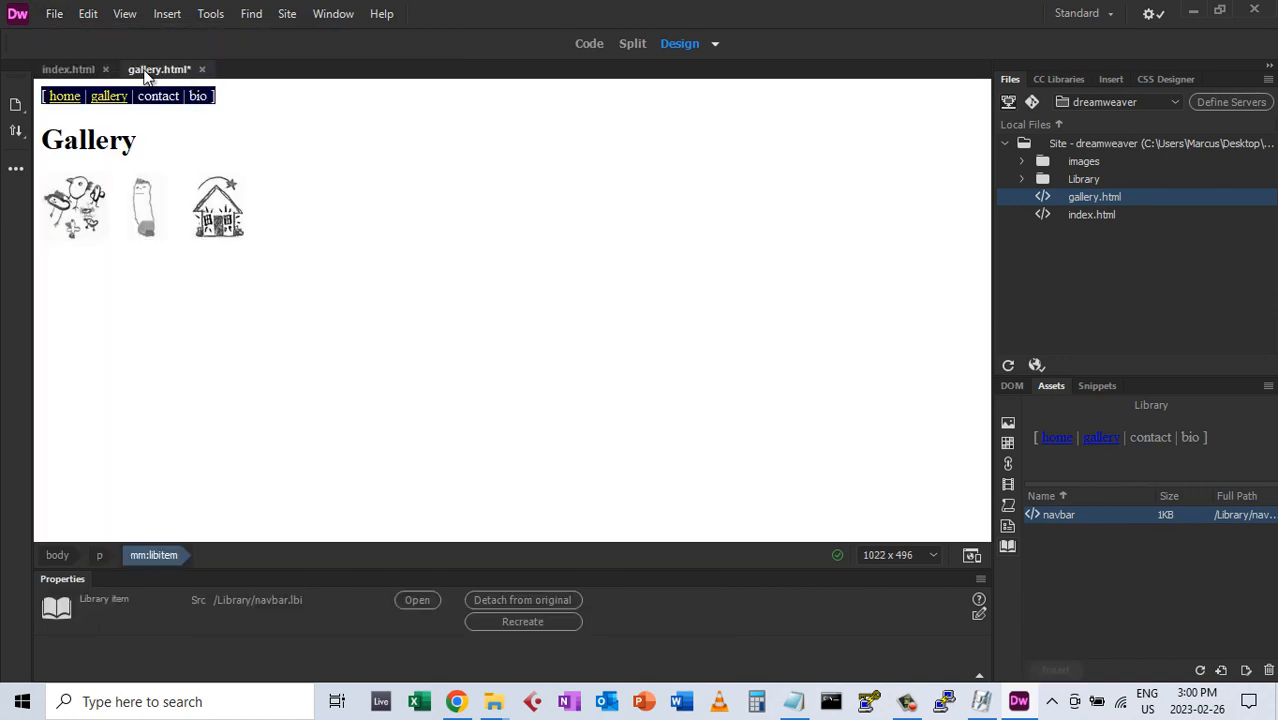
left_click(64, 14)
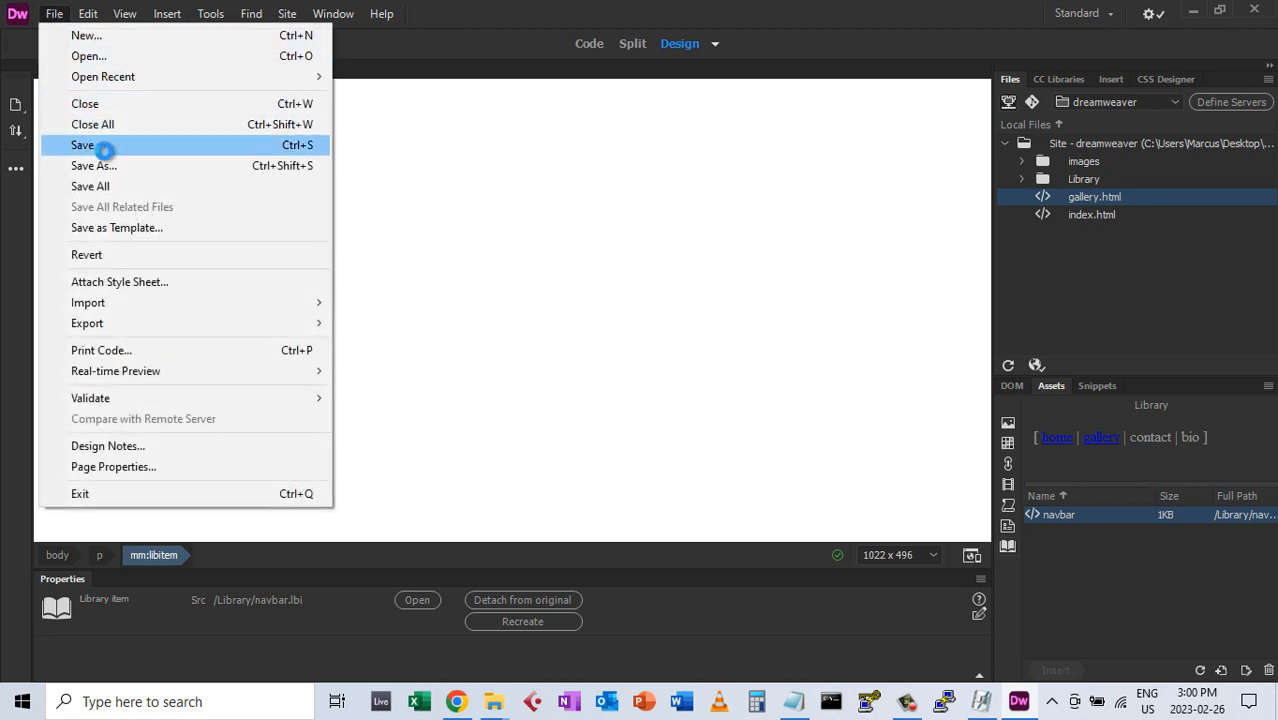
left_click(90, 145)
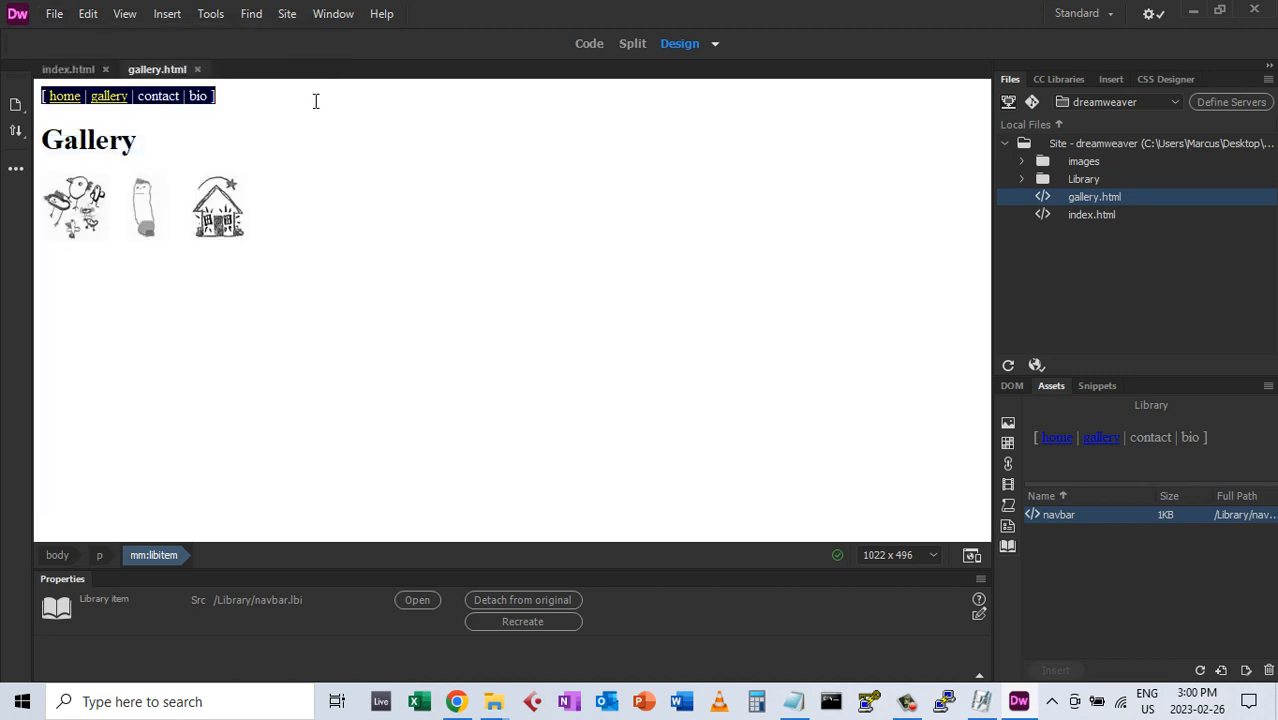
left_click(55, 14)
Create a new HTML document titled 'Contact'
left_click(86, 35)
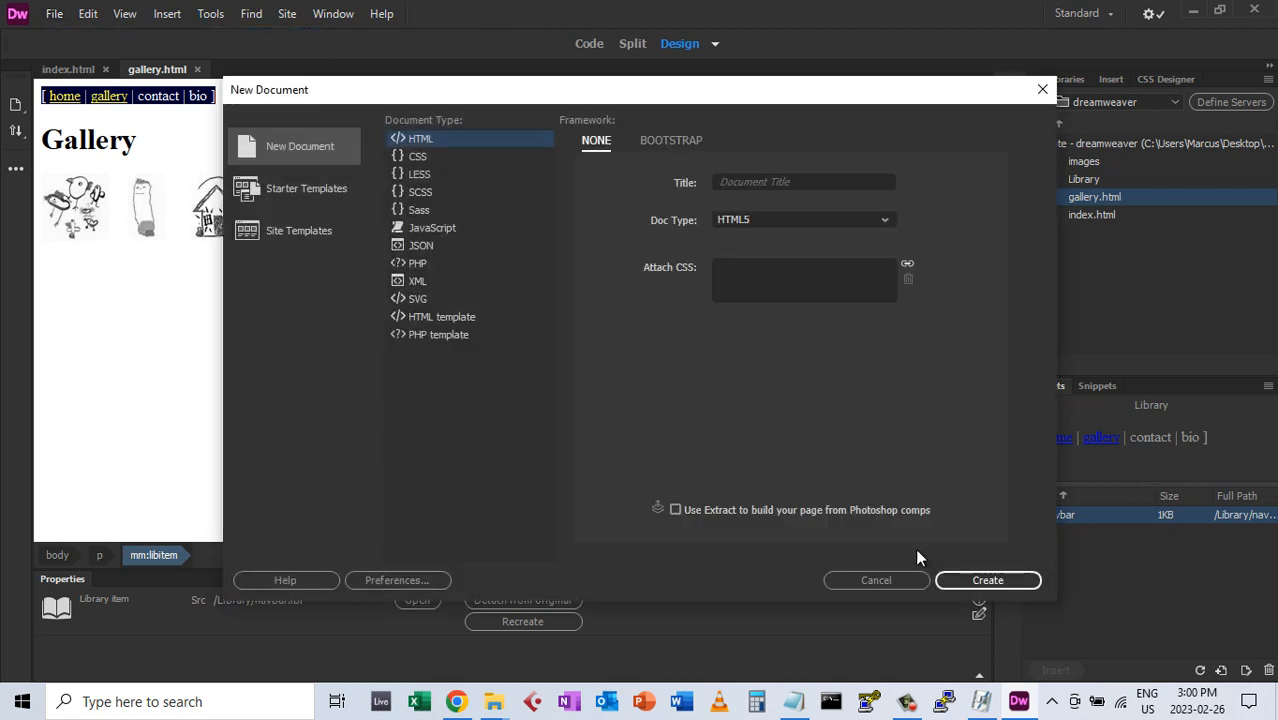
left_click(808, 181)
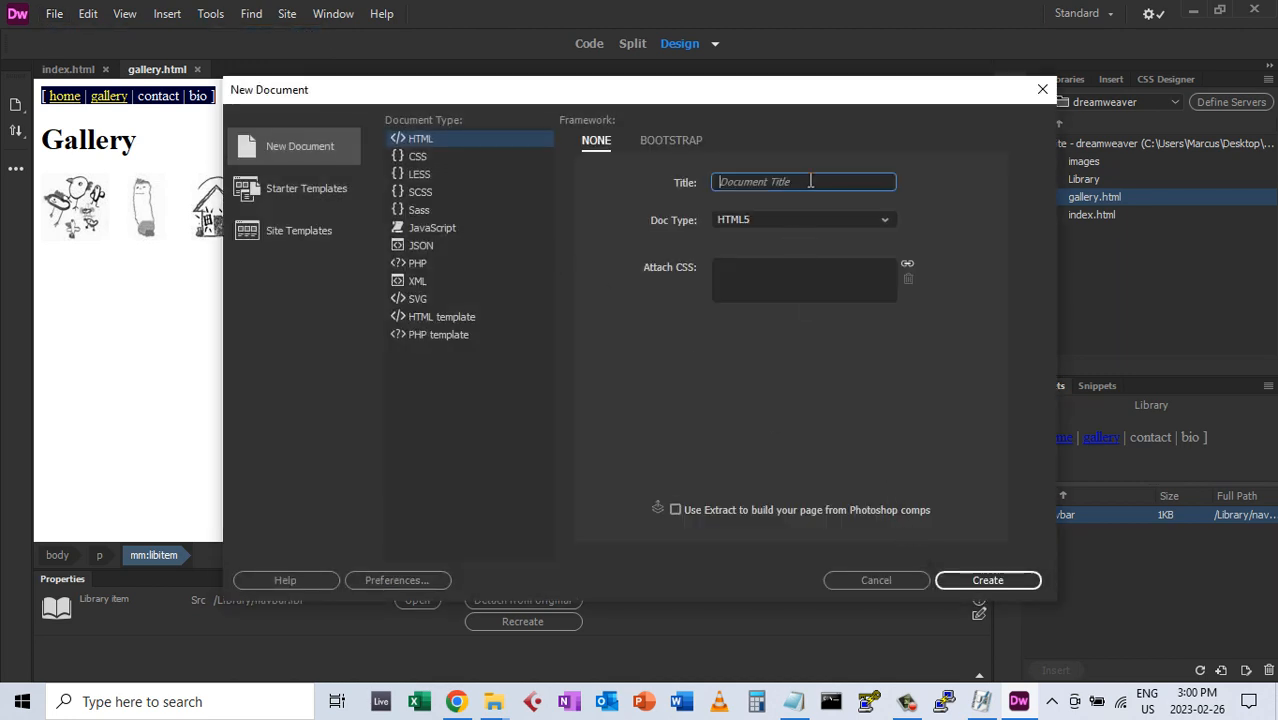
type("Contact")
left_click(981, 580)
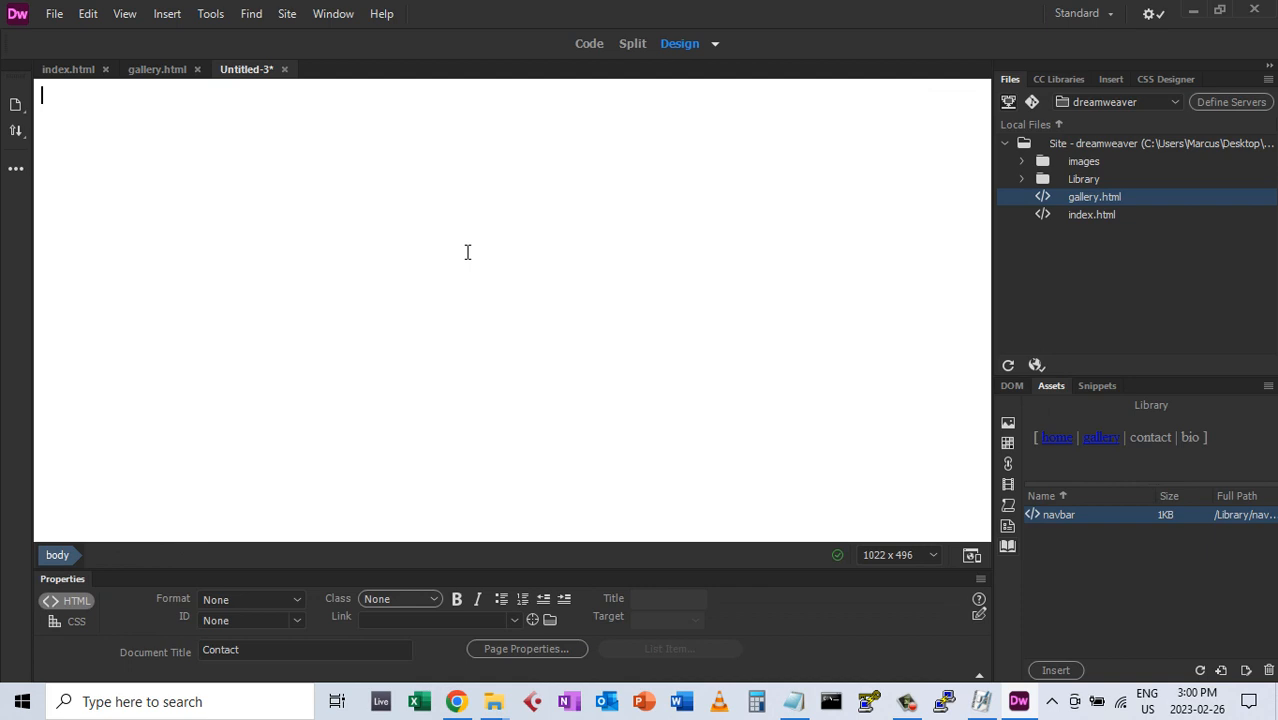
Type 'Contact Me' and format it as Heading 1
type("Conta")
key("BackSpace")
key("BackSpace")
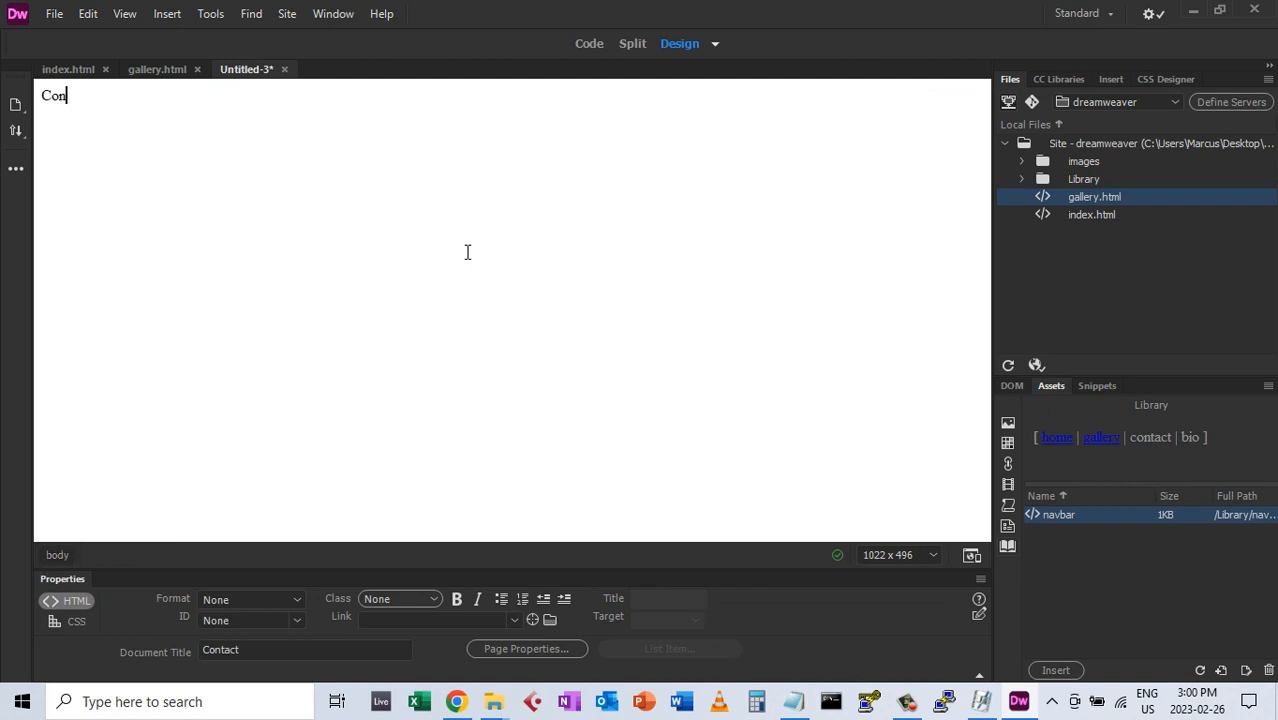
type("tact Me")
left_click(297, 598)
left_click(262, 455)
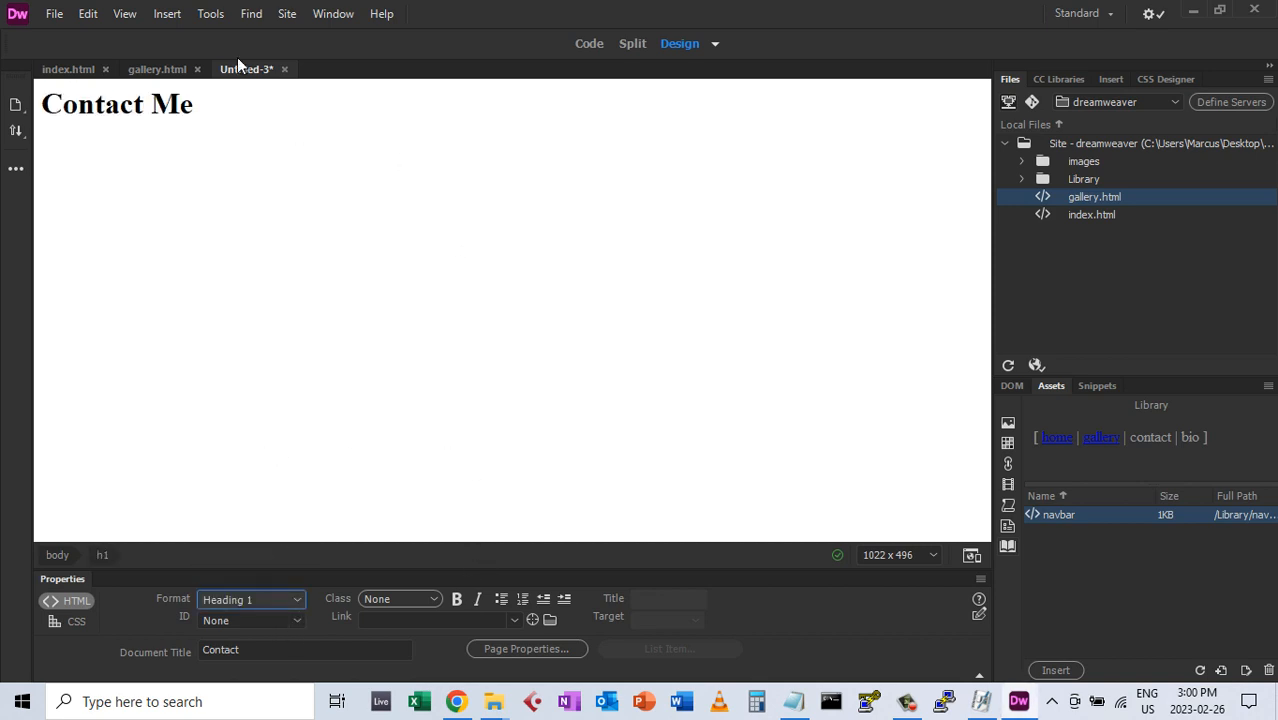
Save the new page as contact.html
left_click(55, 14)
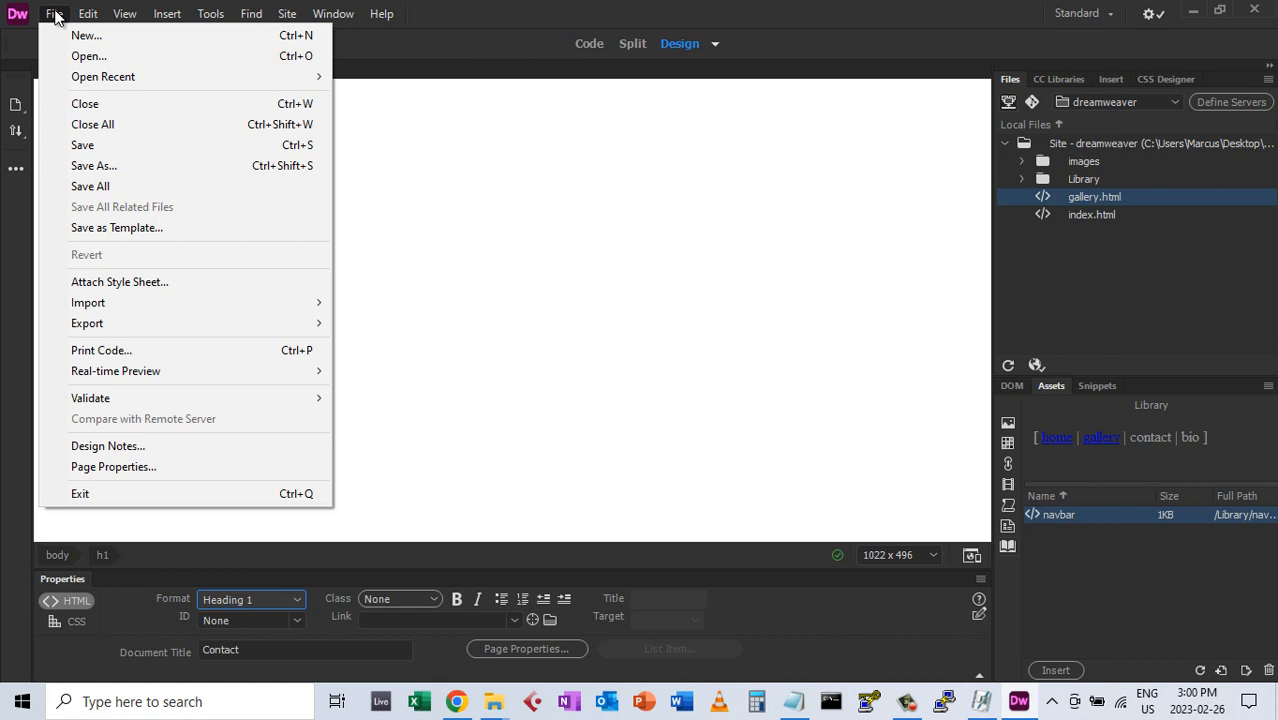
left_click(100, 145)
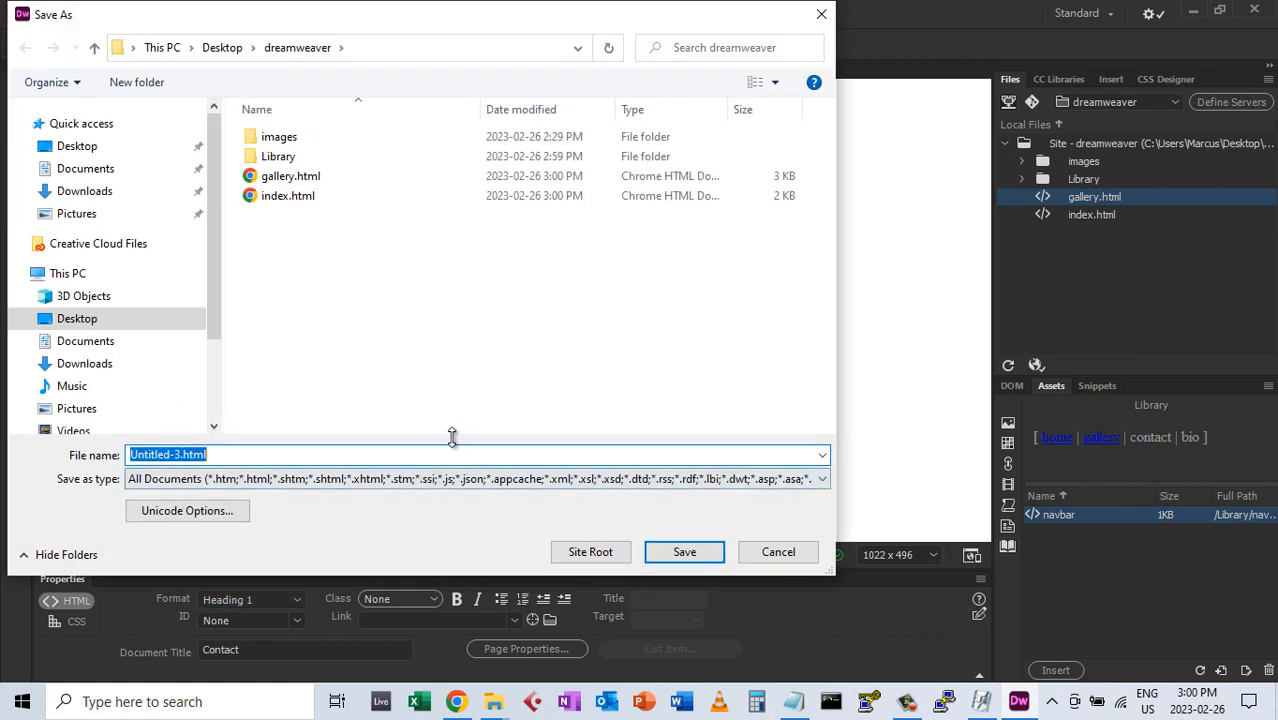
type("contact")
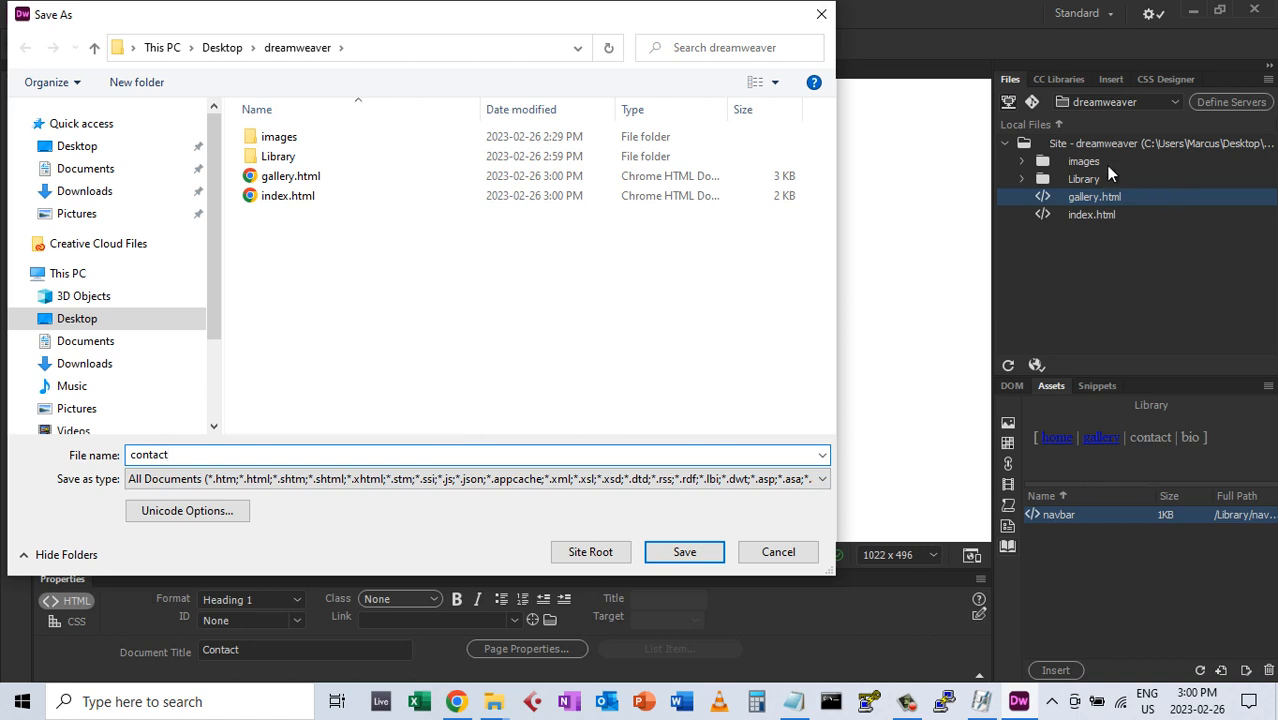
left_click(684, 552)
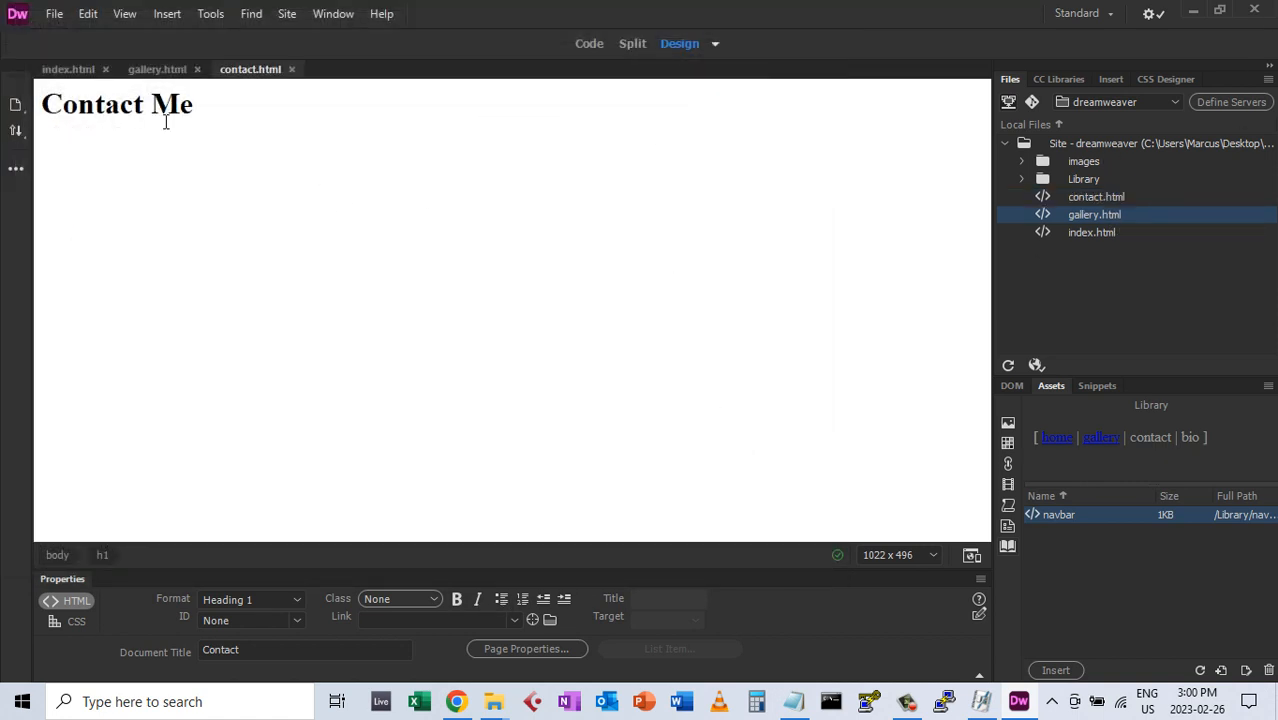
Add an empty Format None line above the Contact Me heading
left_click(44, 104)
key("Return")
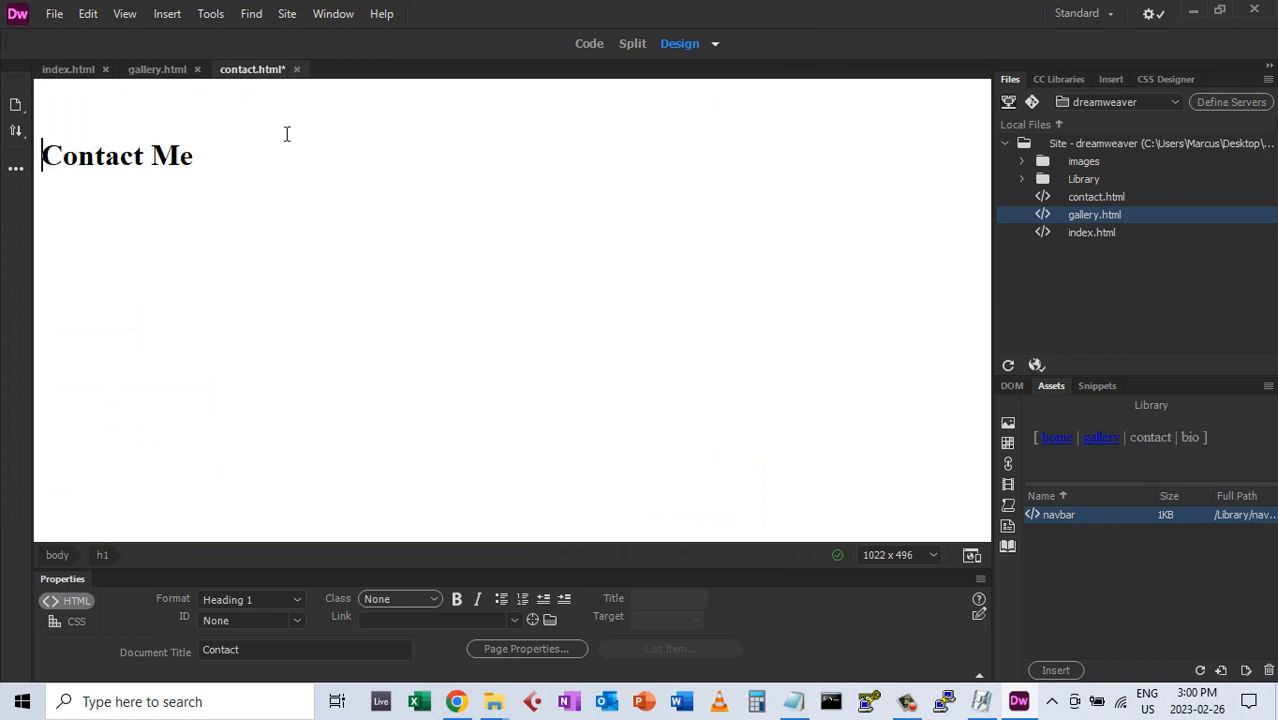
key("Up")
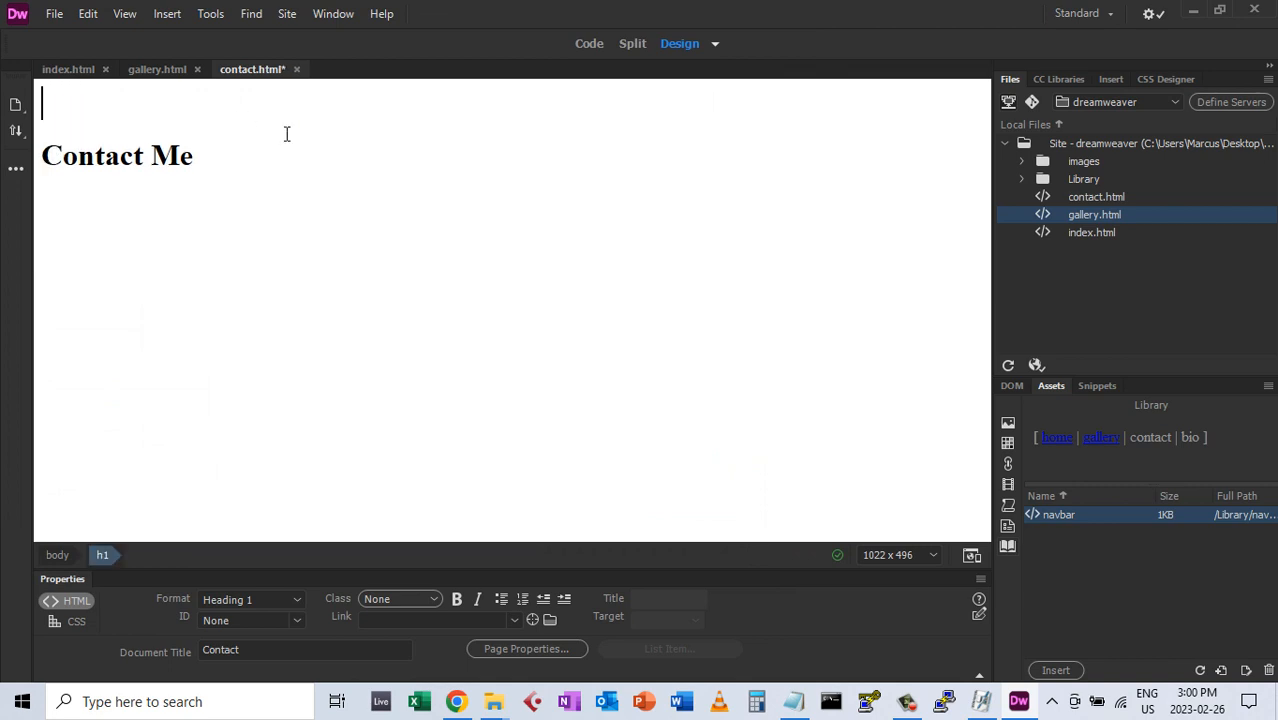
left_click(297, 599)
left_click(230, 413)
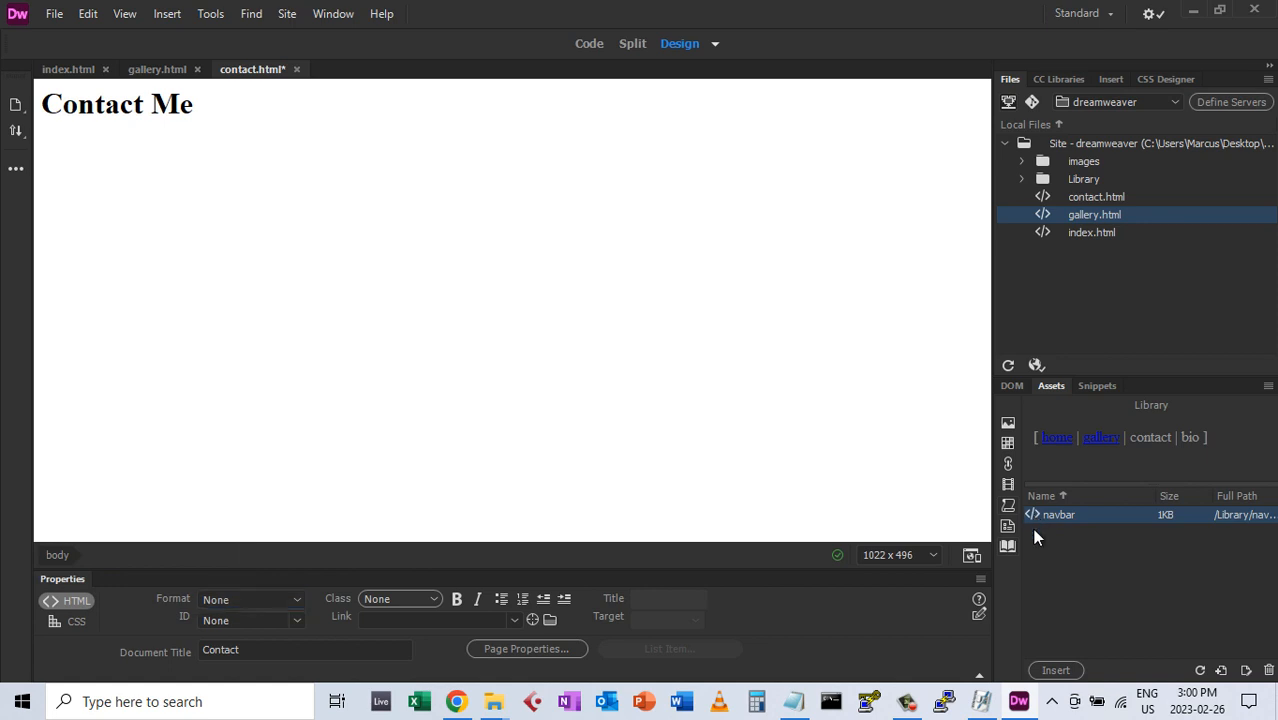
Insert the navbar library item on that line and save contact.html
left_click(1055, 671)
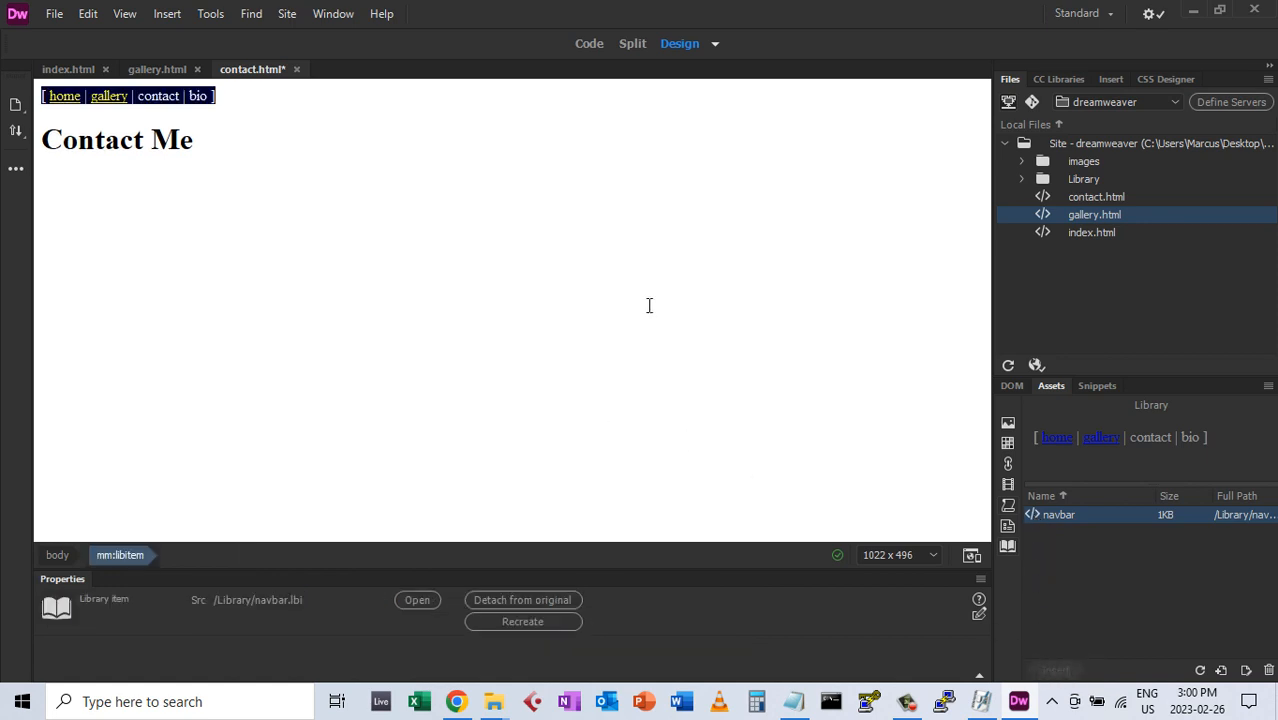
left_click(168, 100)
left_click(155, 100)
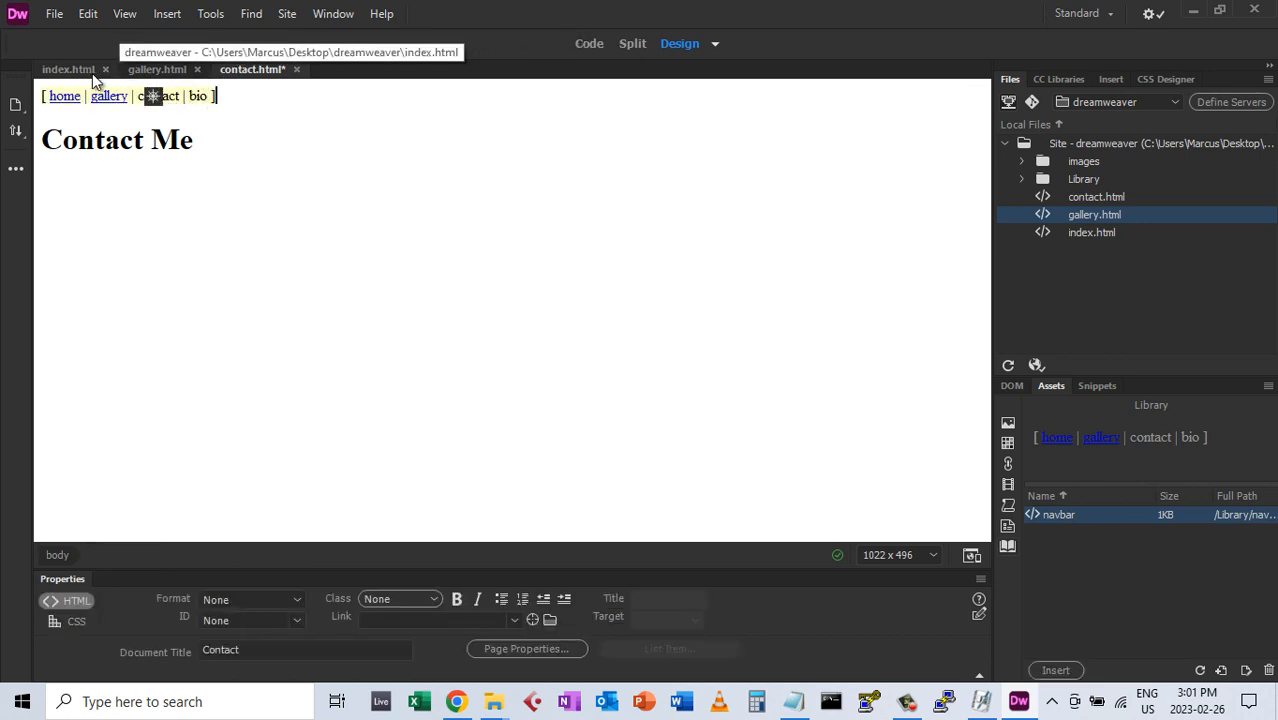
left_click(50, 14)
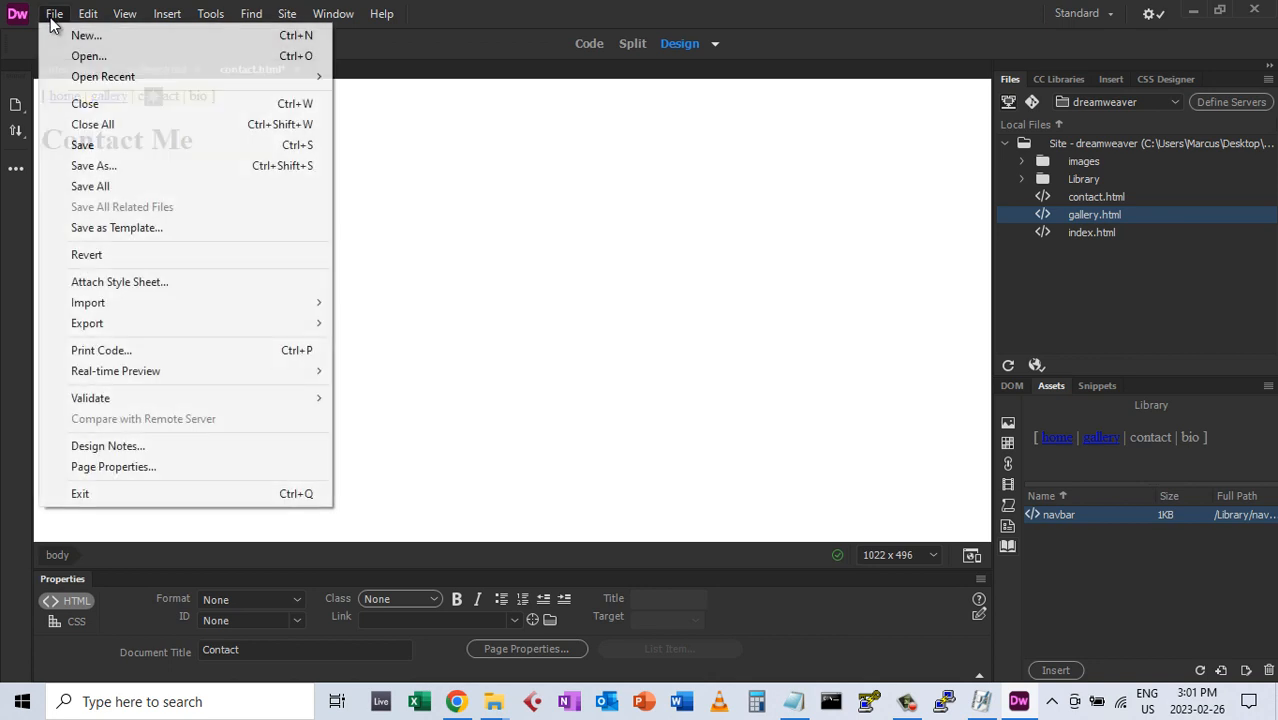
left_click(90, 143)
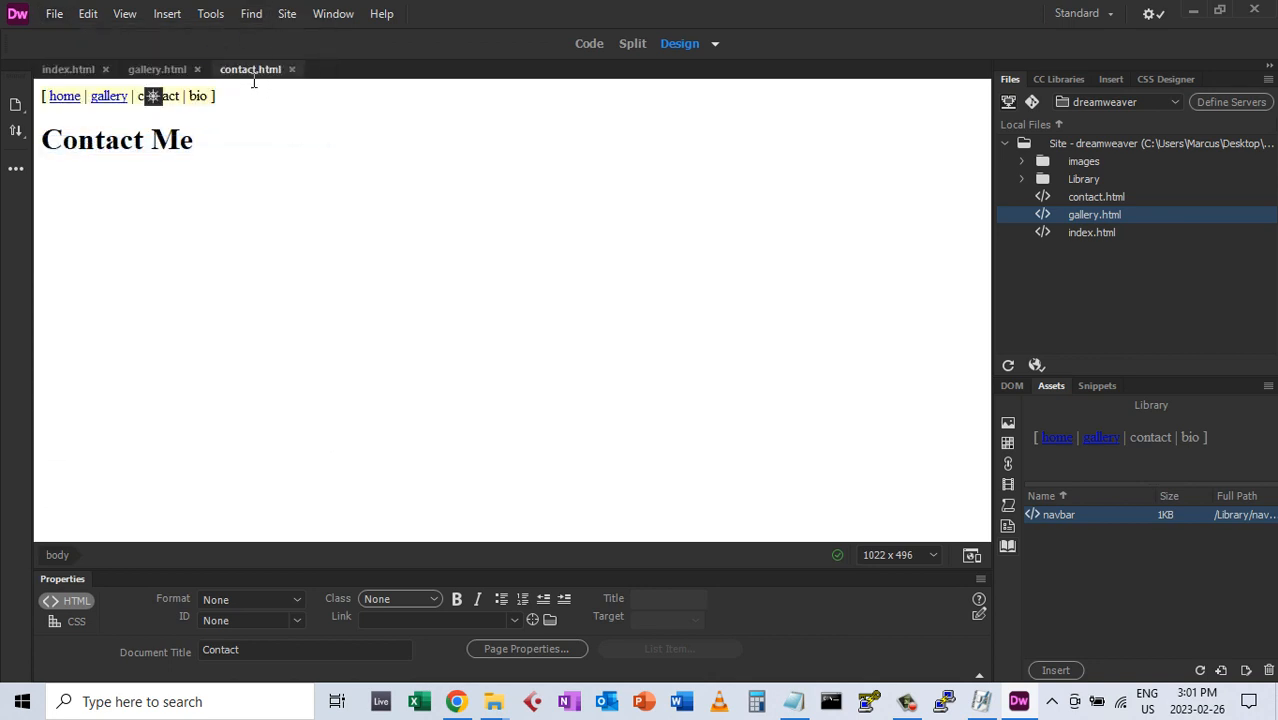
In the navbar library item, link the word 'contact' to contact.html
double_click(1058, 515)
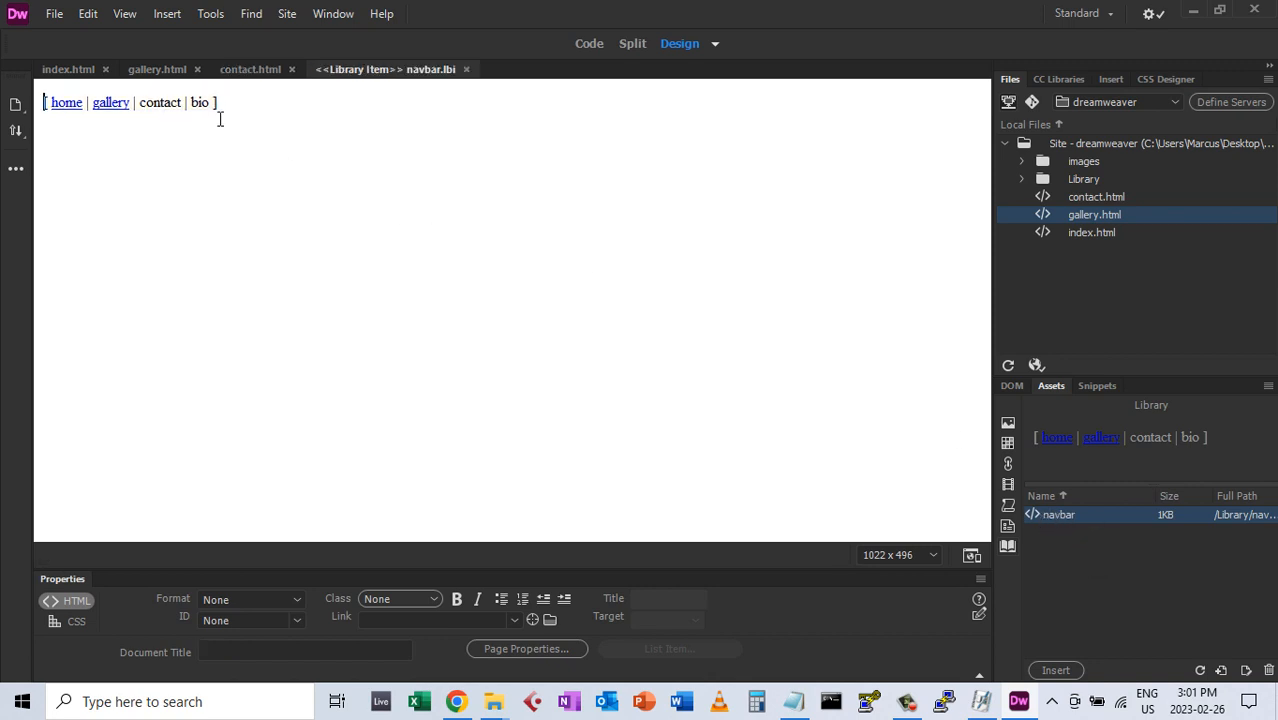
double_click(166, 103)
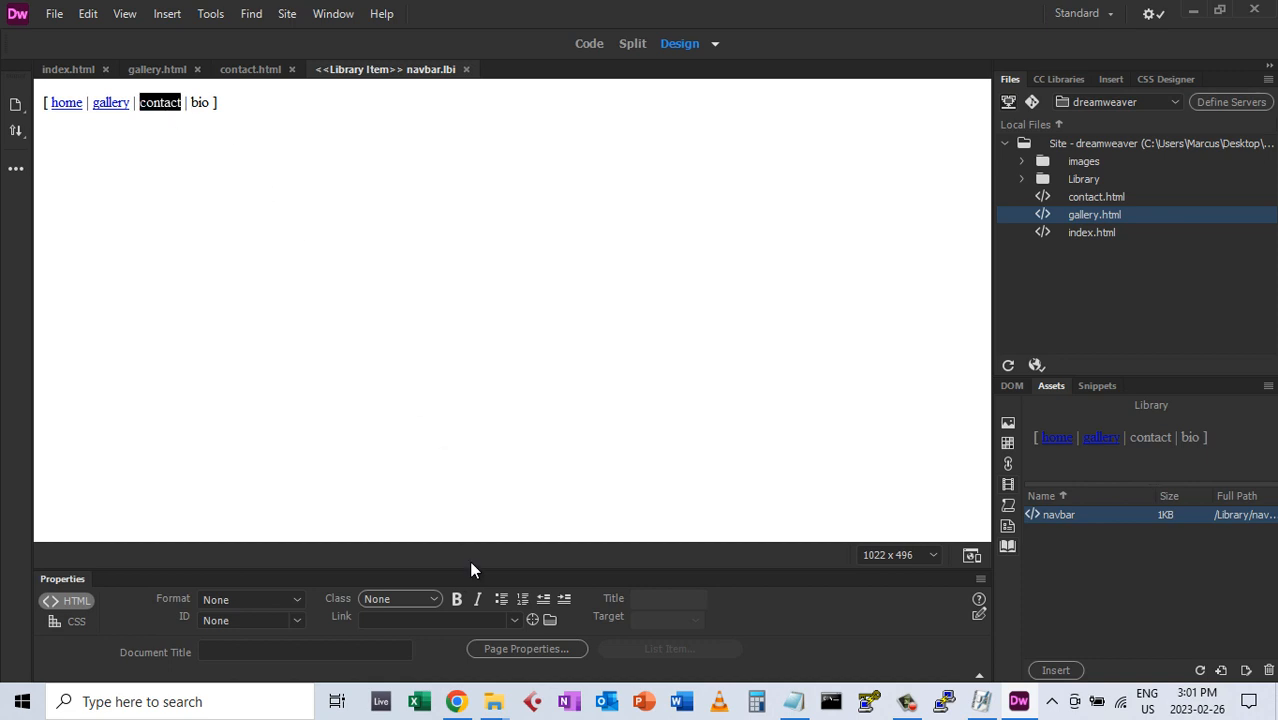
left_click_drag(528, 620, 1110, 300)
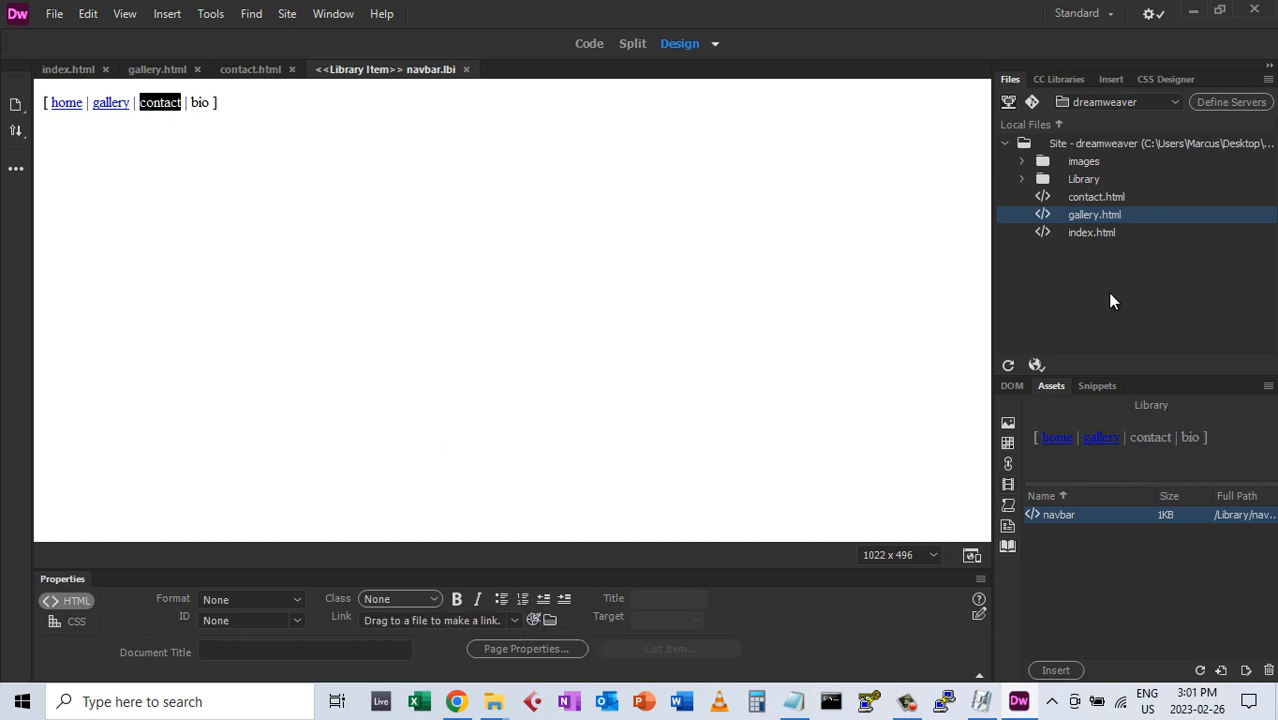
left_click_drag(1097, 206, 1096, 200)
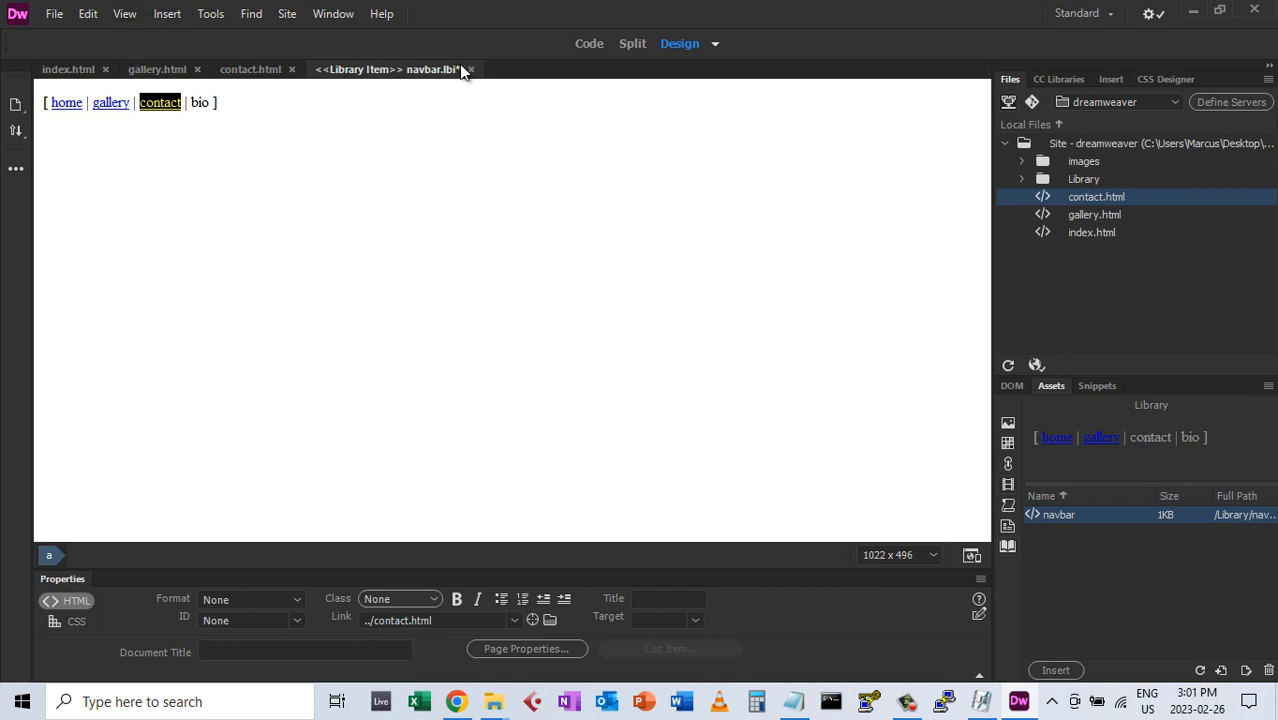
Save navbar.lbi and update the navbar in all three pages
left_click(54, 16)
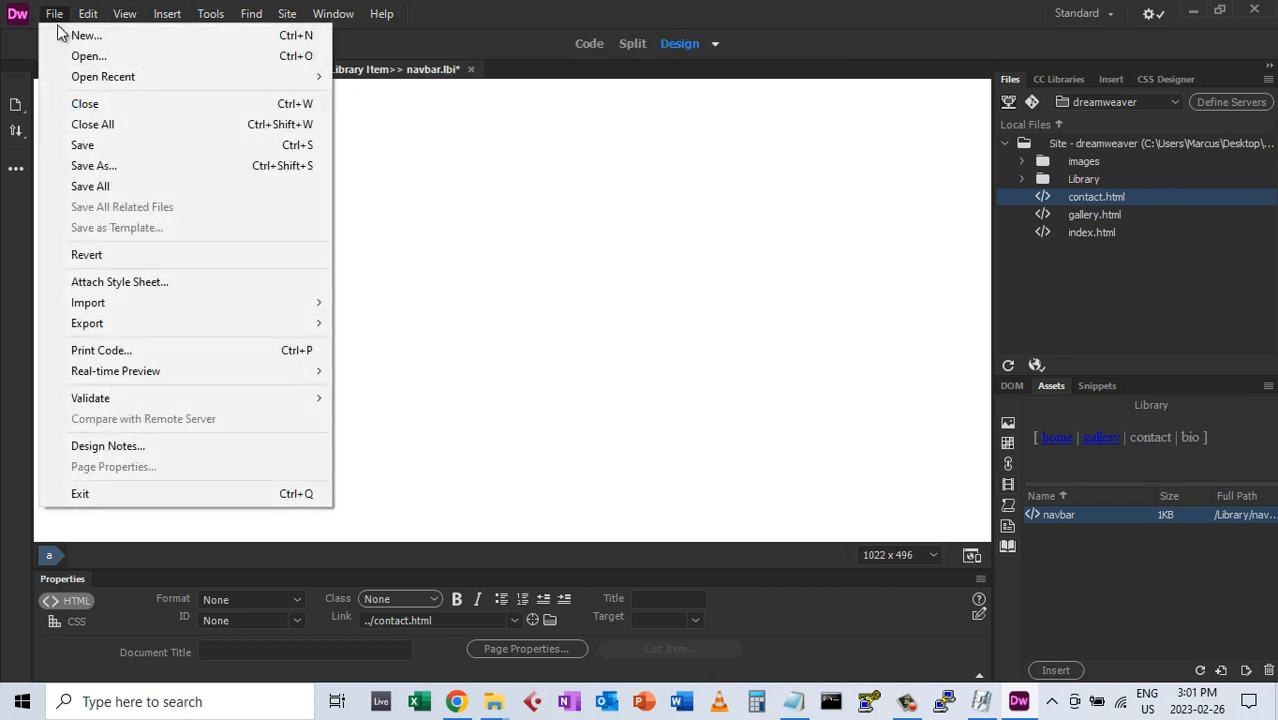
left_click(84, 145)
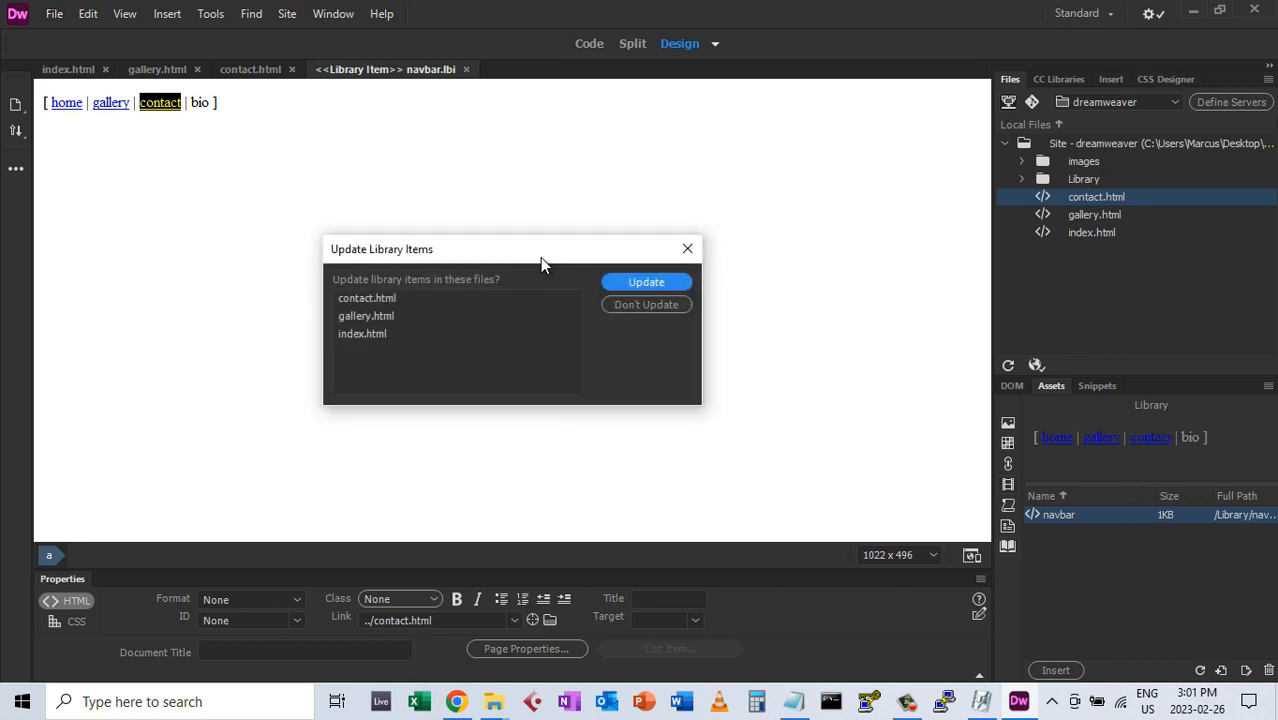
left_click_drag(540, 257, 542, 226)
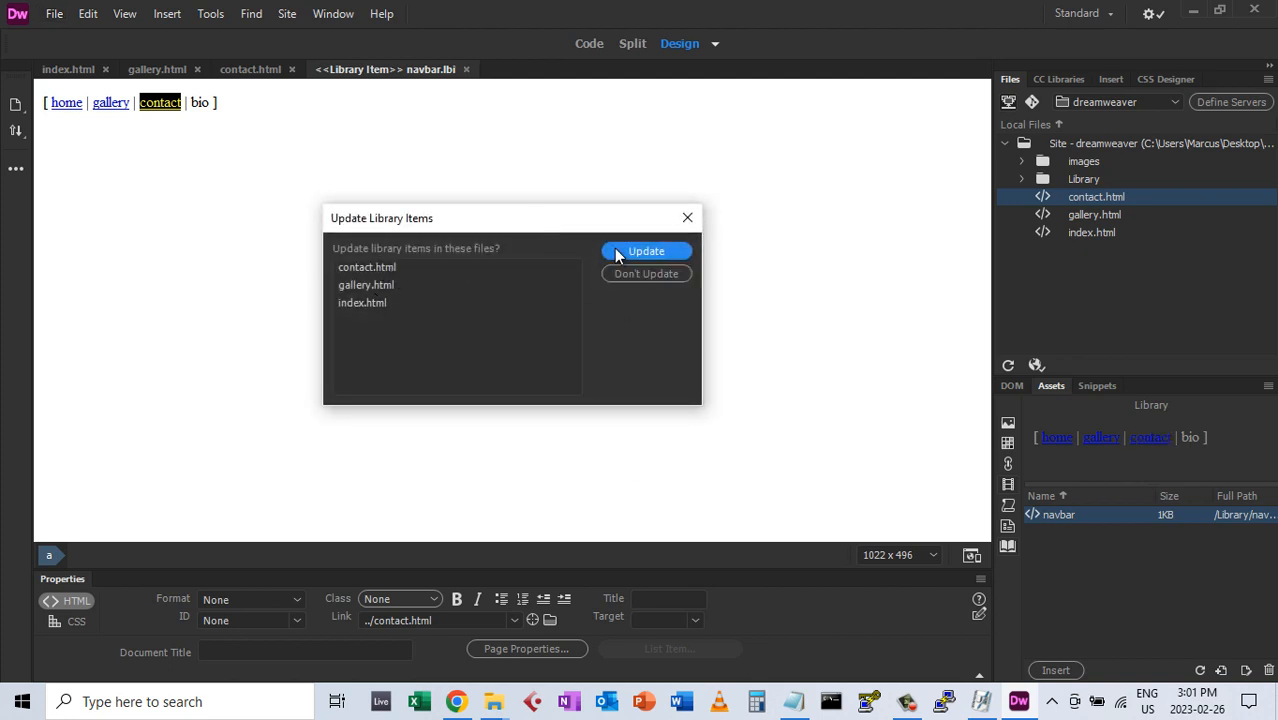
left_click(640, 253)
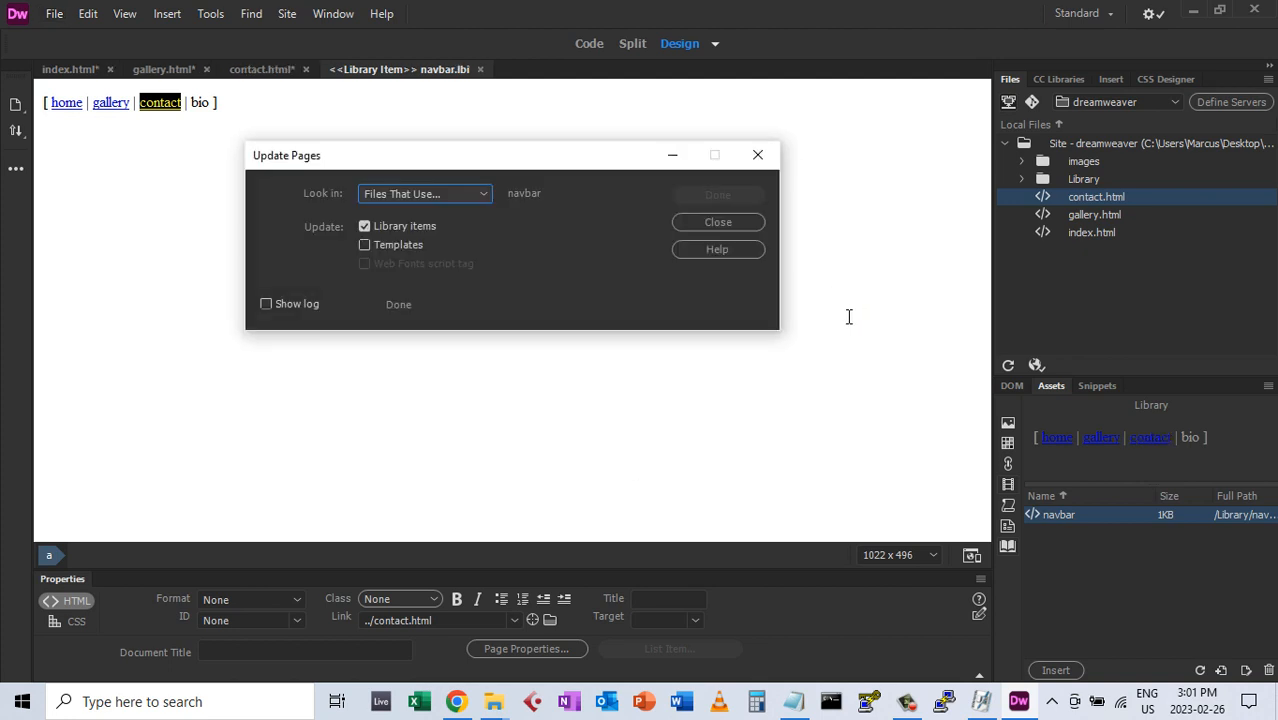
left_click(740, 223)
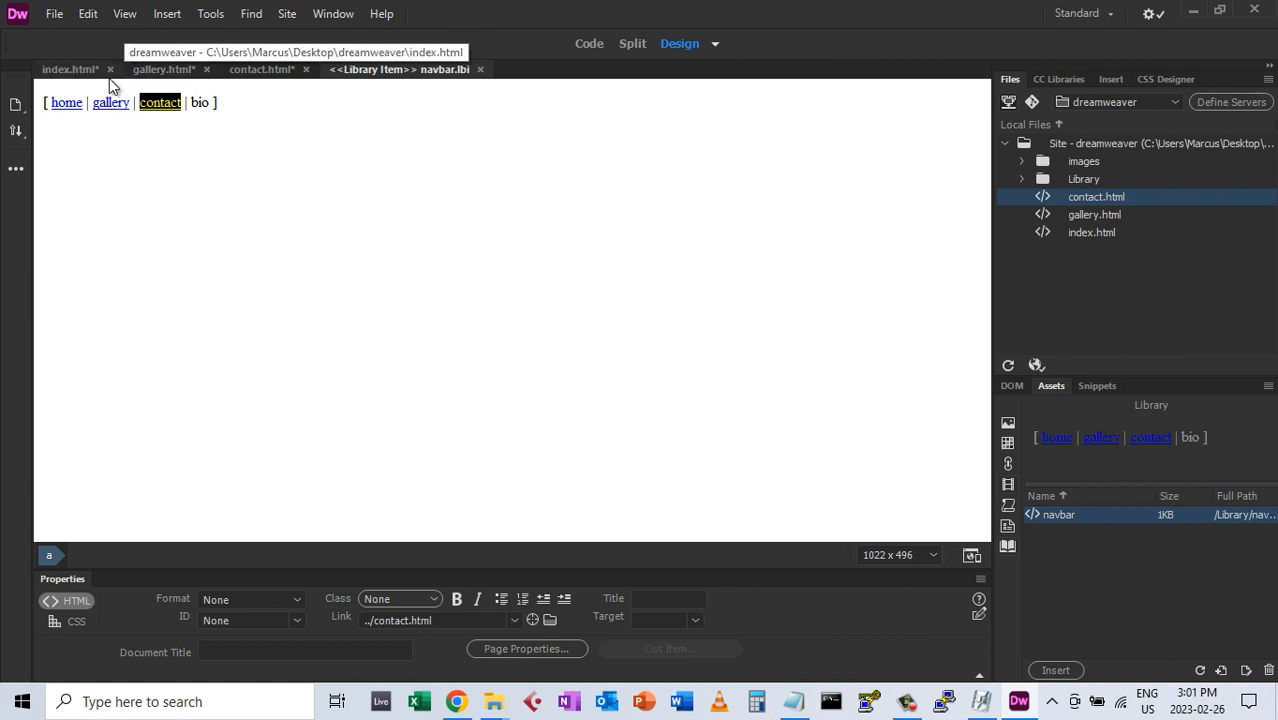
Save all updated pages and close the navbar.lbi tab
left_click(54, 15)
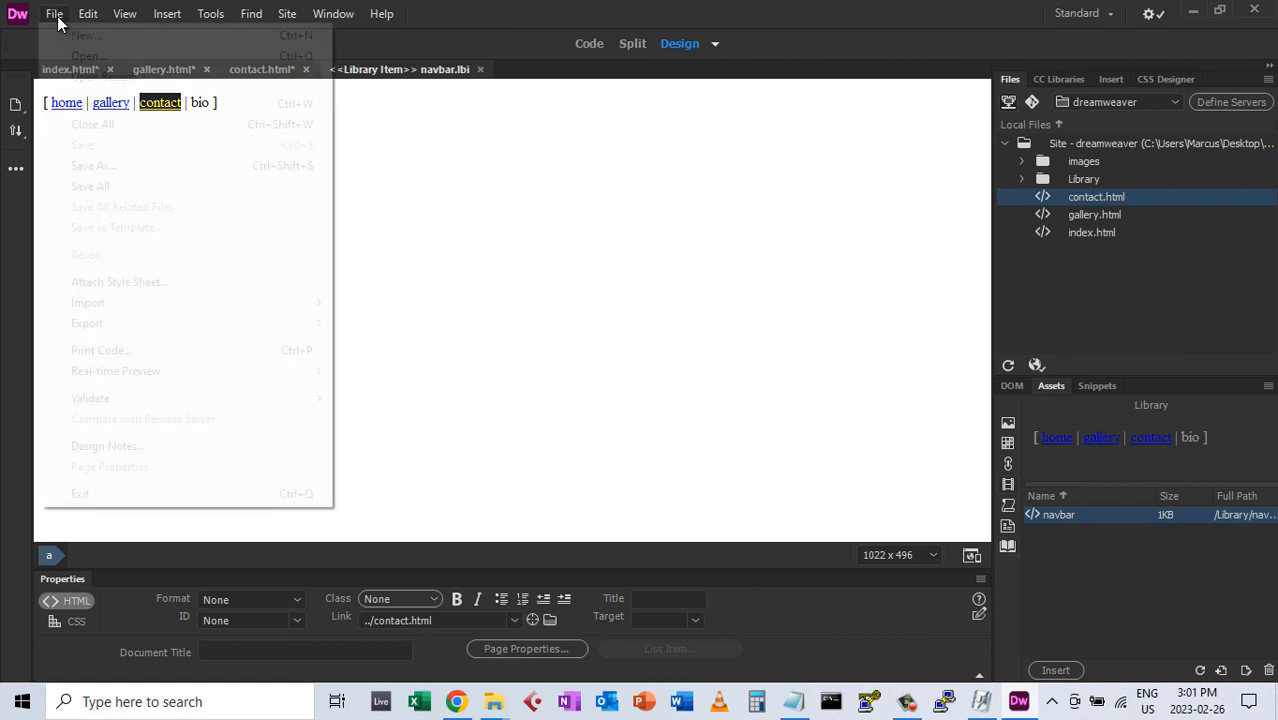
left_click(88, 186)
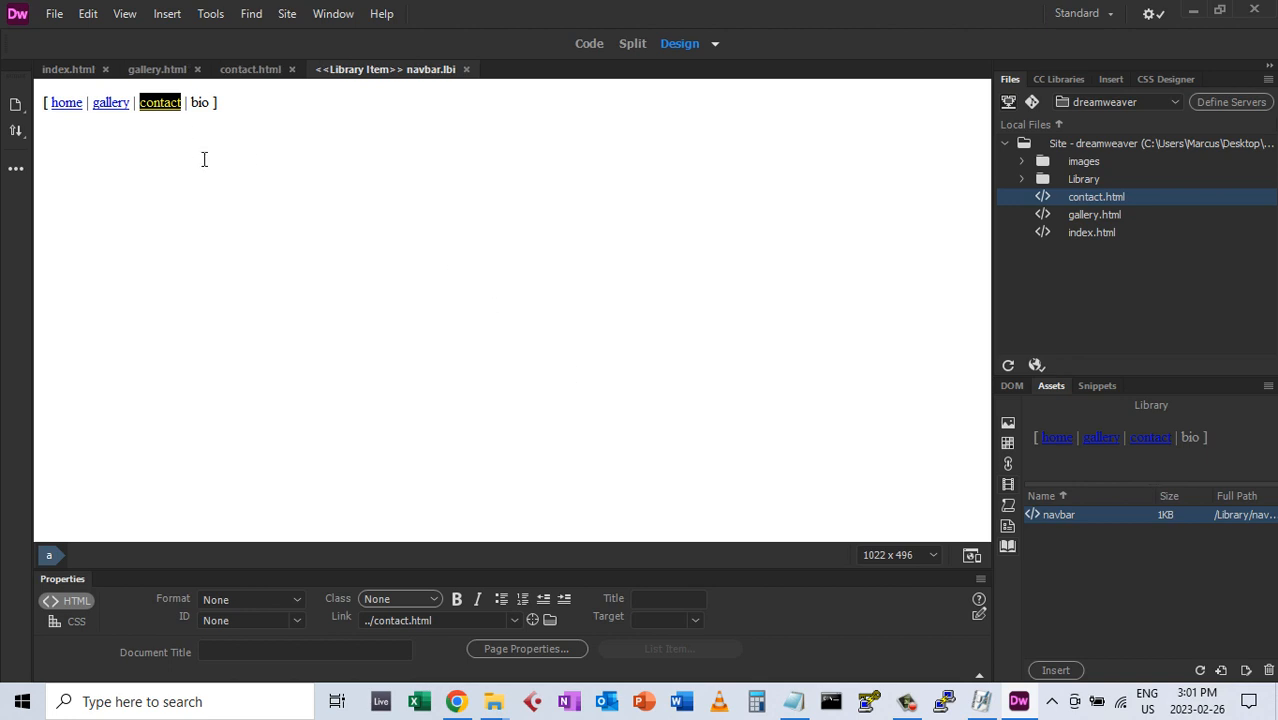
left_click(115, 158)
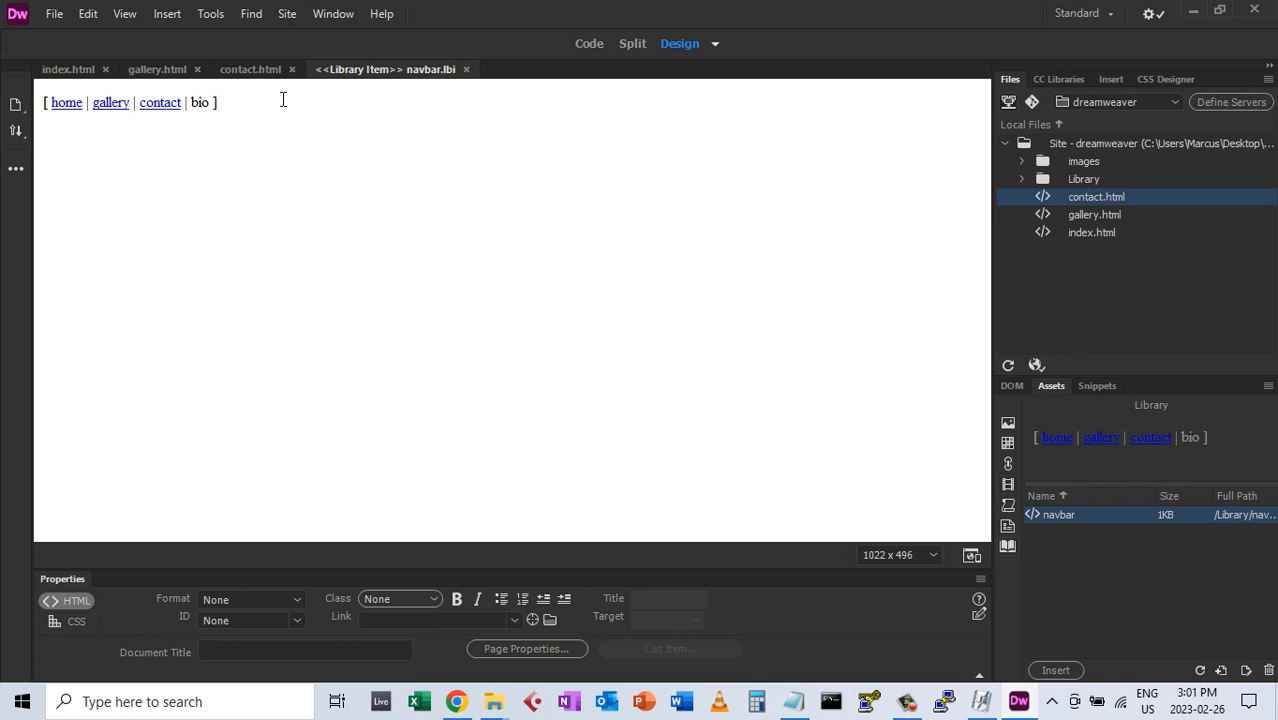
left_click(466, 69)
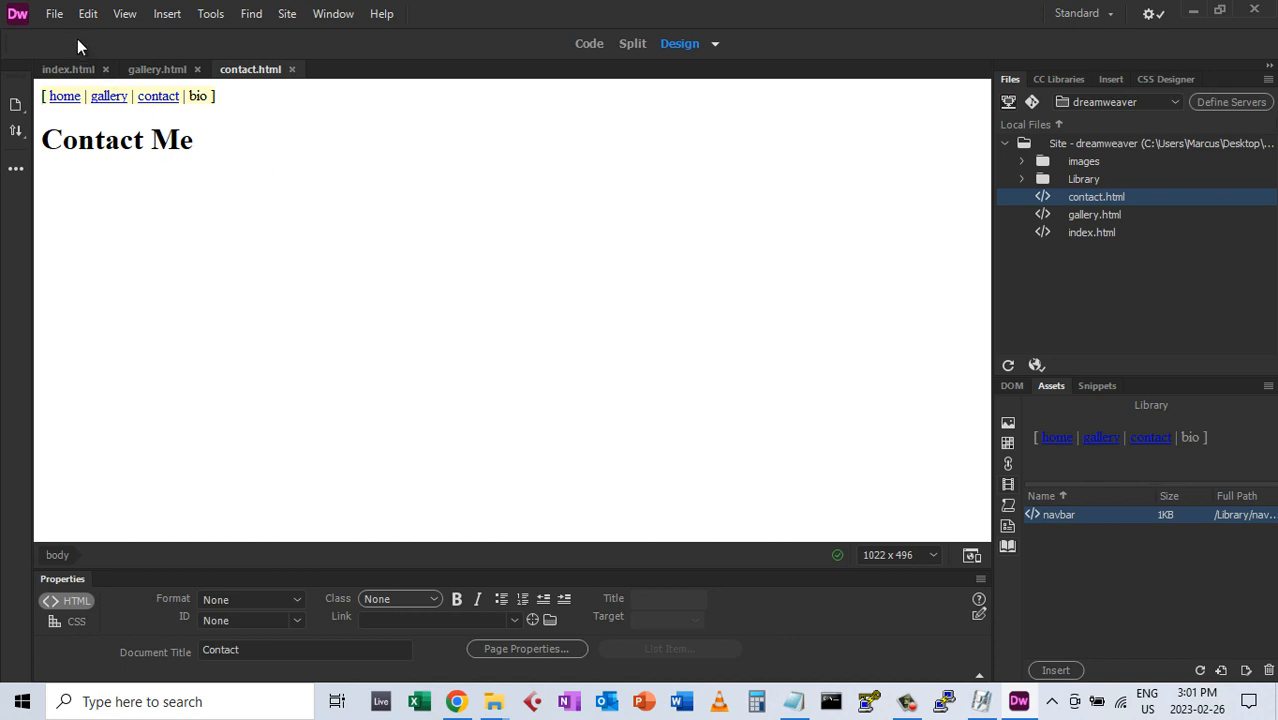
Launch a Real-time Preview of contact.html in Google Chrome
left_click(54, 14)
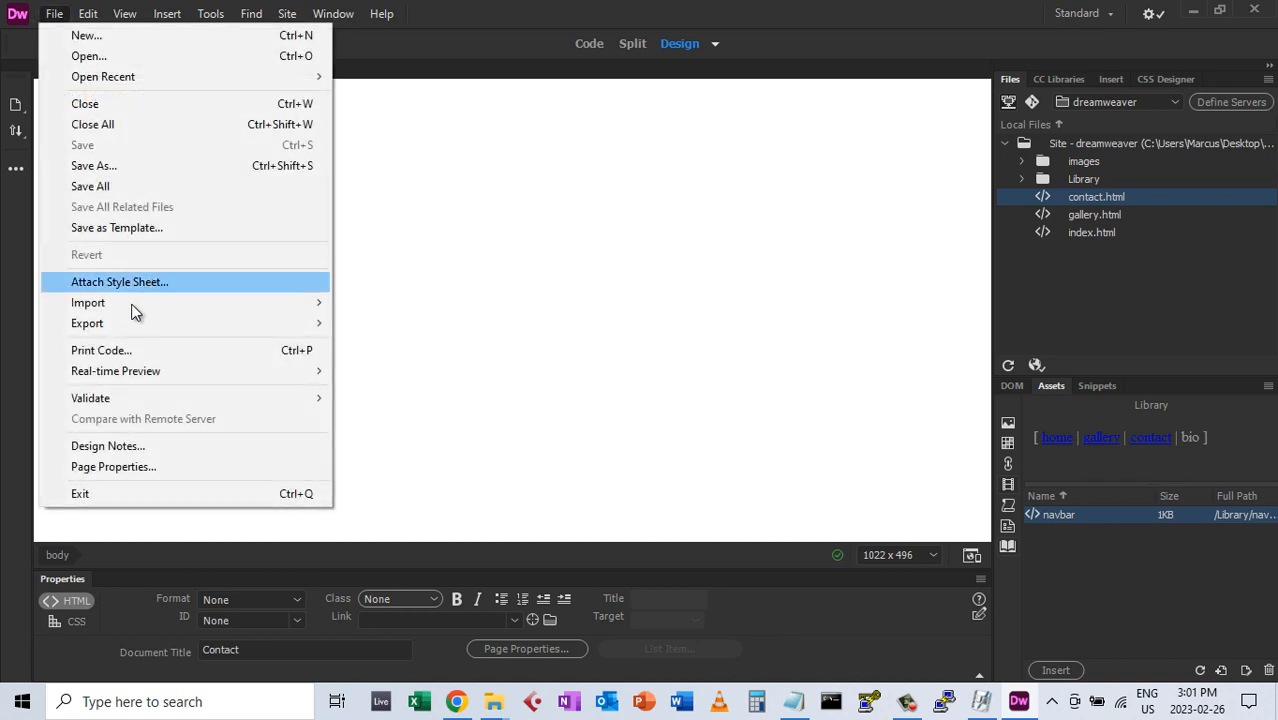
mouse_move(110, 316)
mouse_move(228, 372)
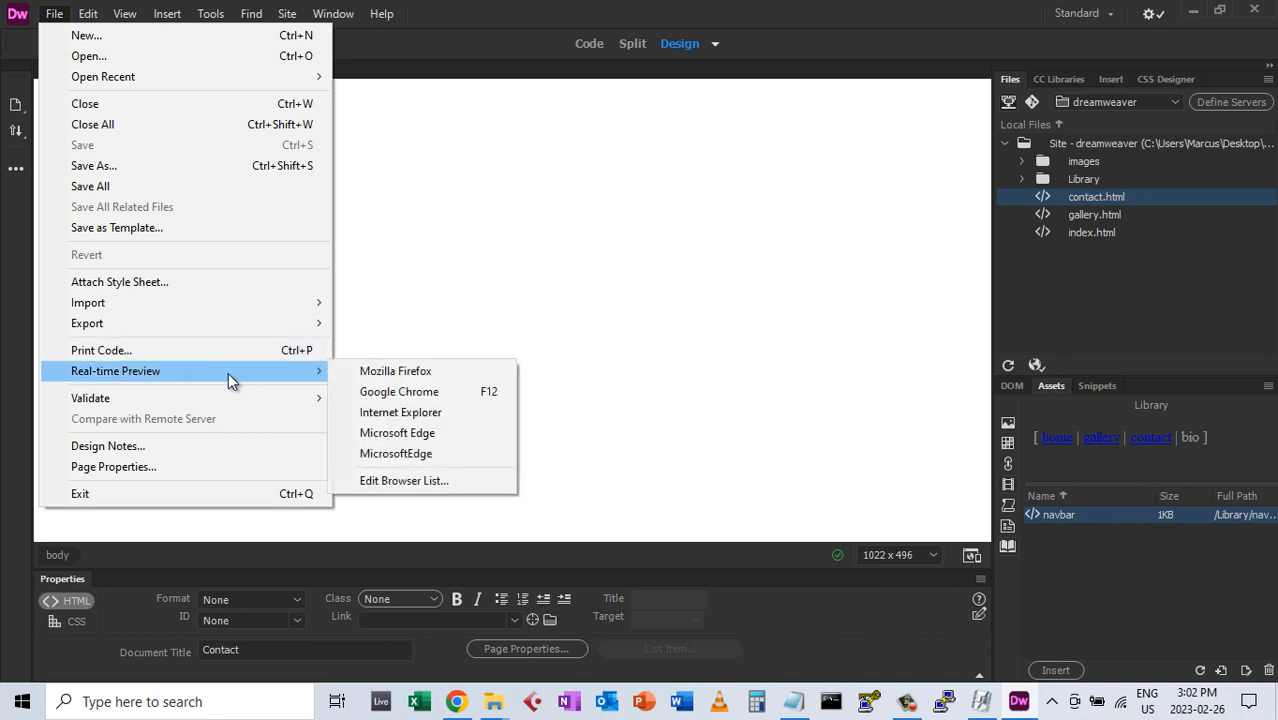
left_click(396, 391)
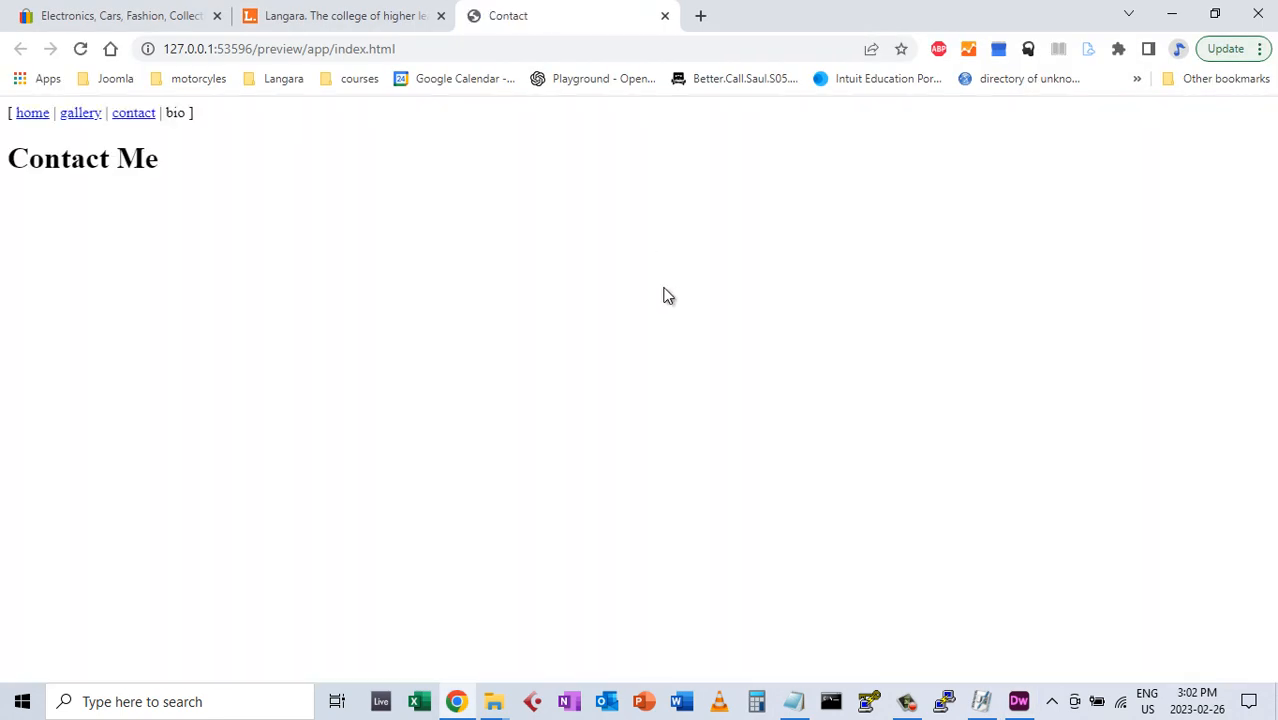
In Chrome, follow the home, gallery and contact navbar links twice through
left_click(33, 115)
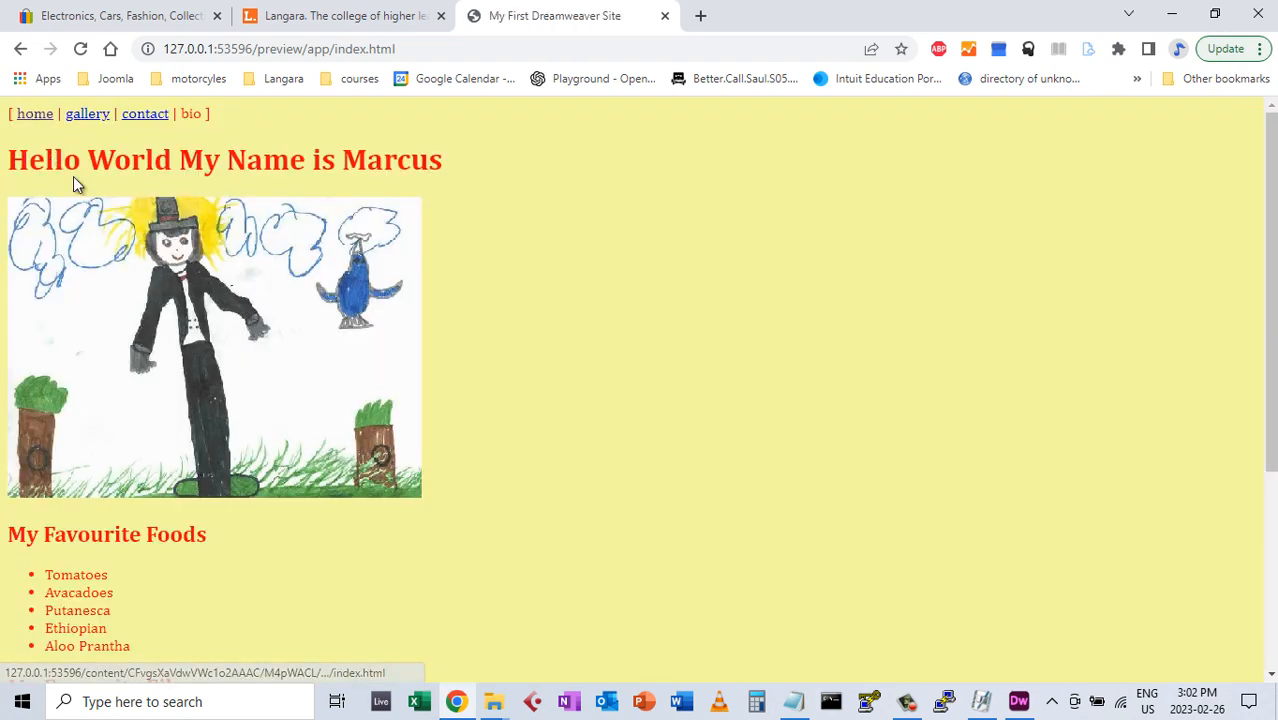
left_click(90, 118)
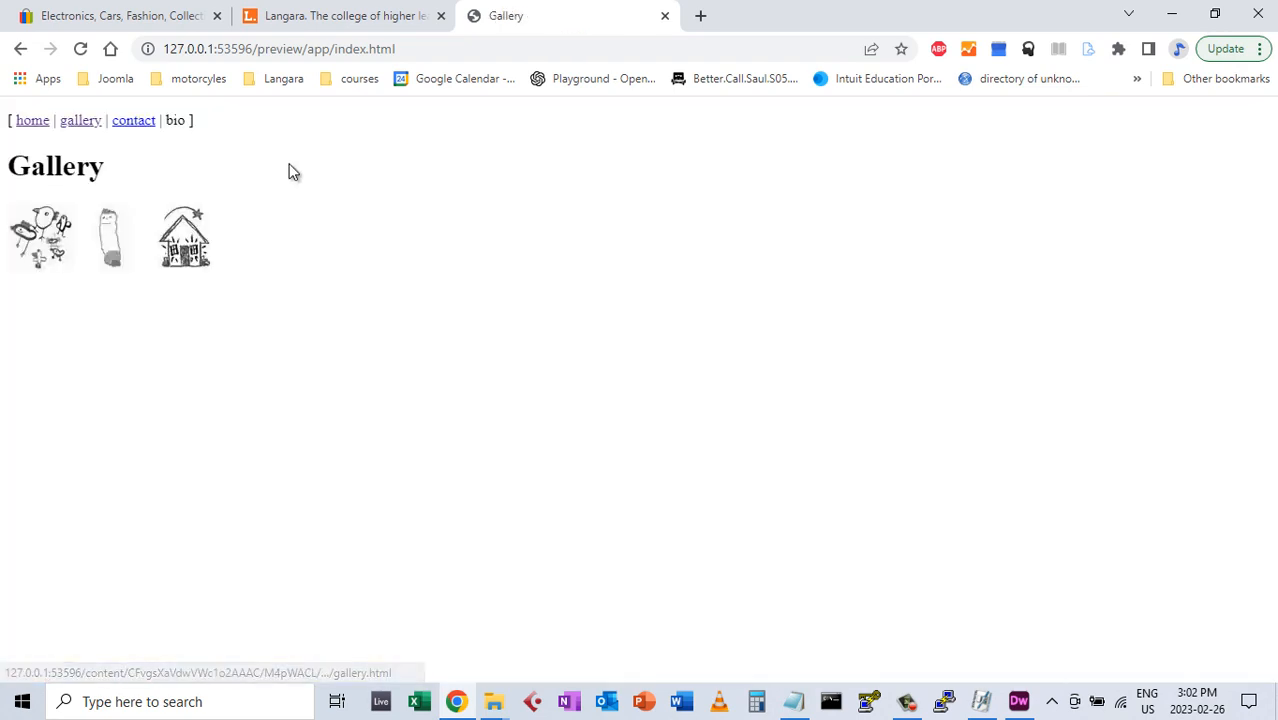
left_click(138, 121)
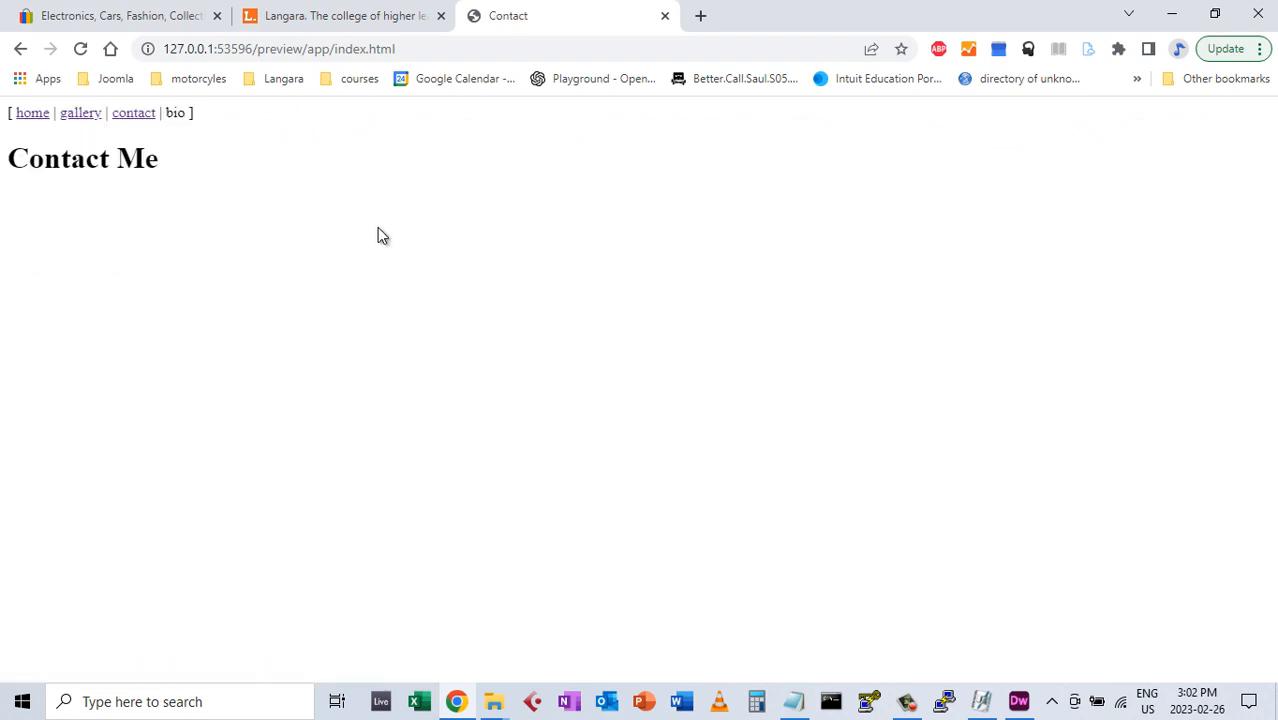
left_click(41, 119)
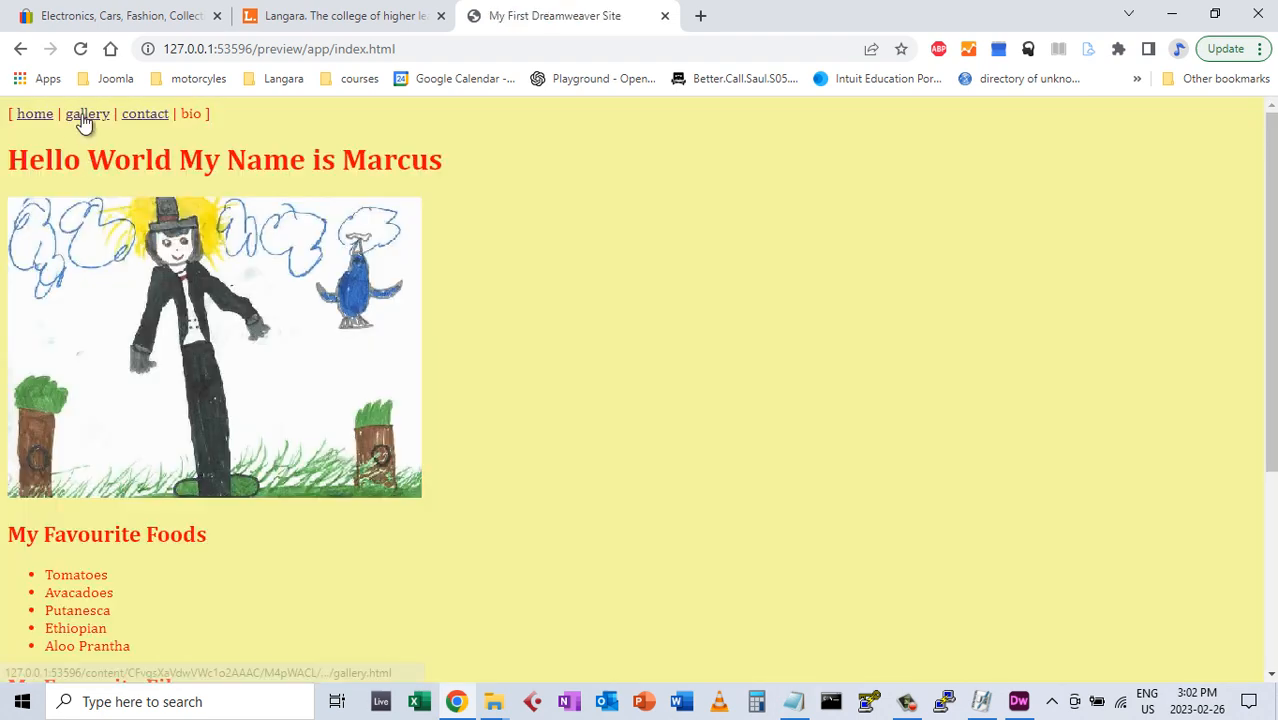
left_click(85, 120)
left_click(136, 124)
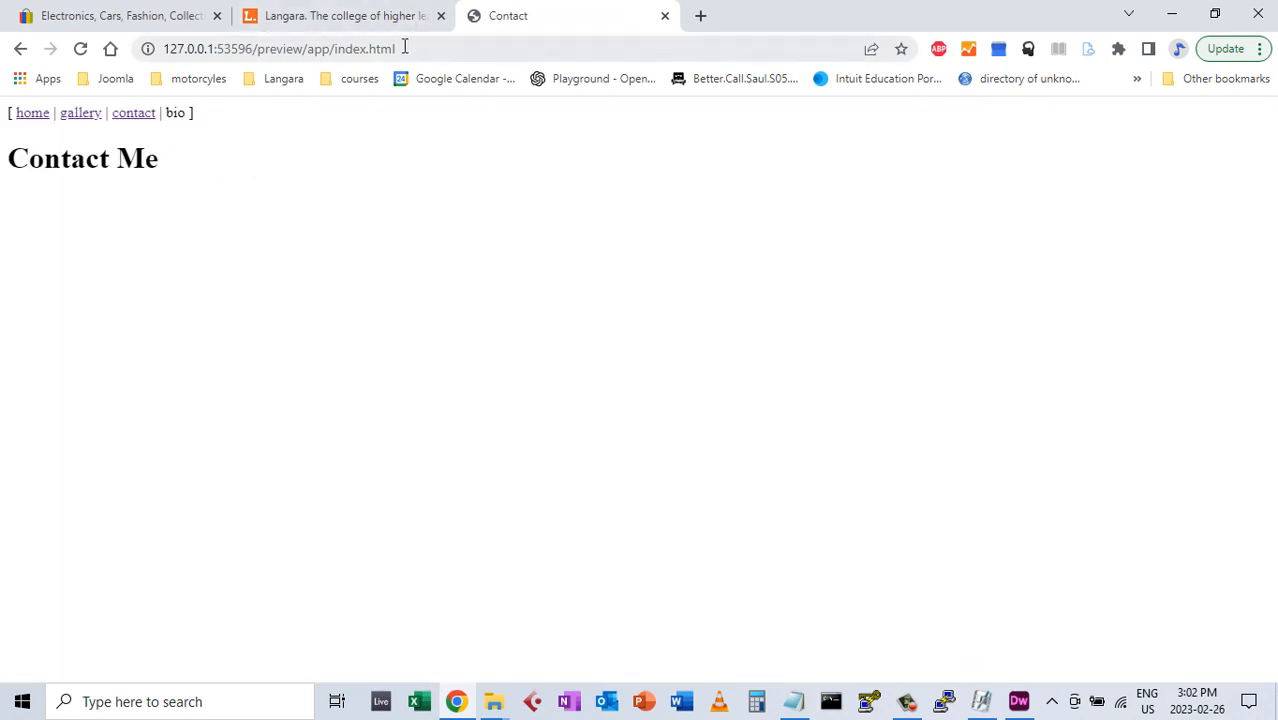
Cycle through home, gallery and contact twice more, end on home, then return to Dreamweaver
left_click(38, 118)
left_click(88, 118)
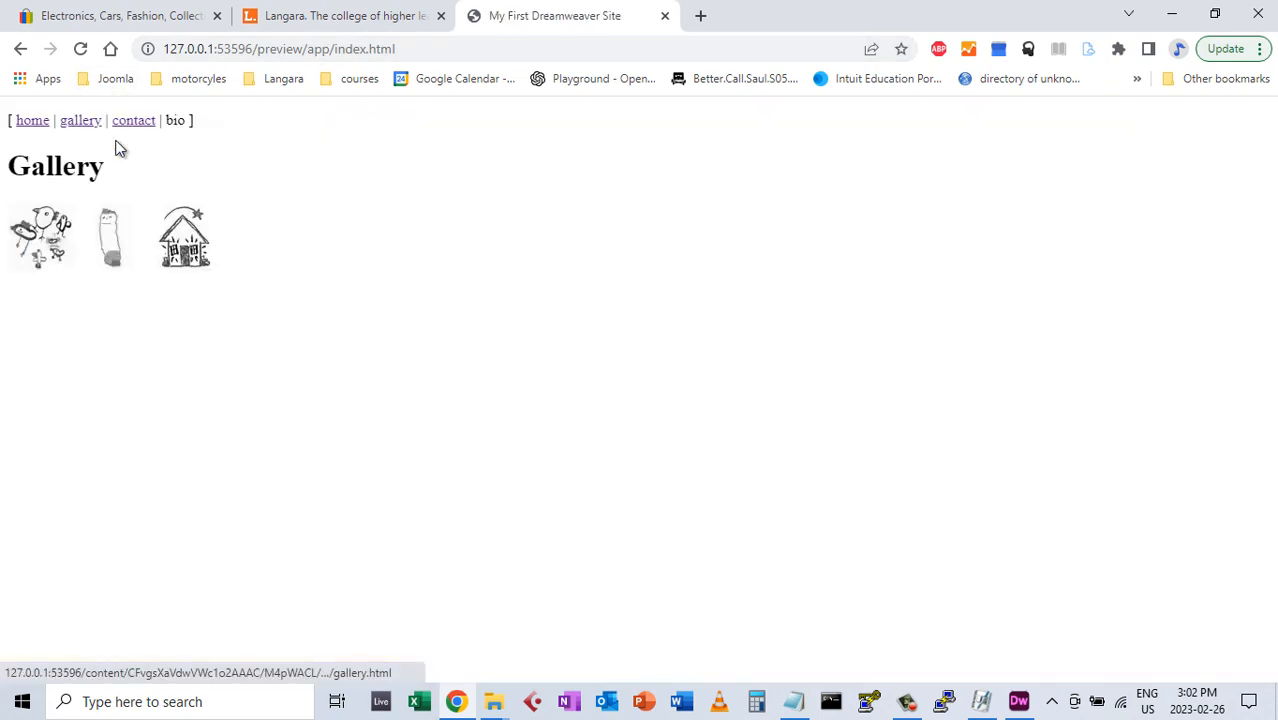
left_click(123, 122)
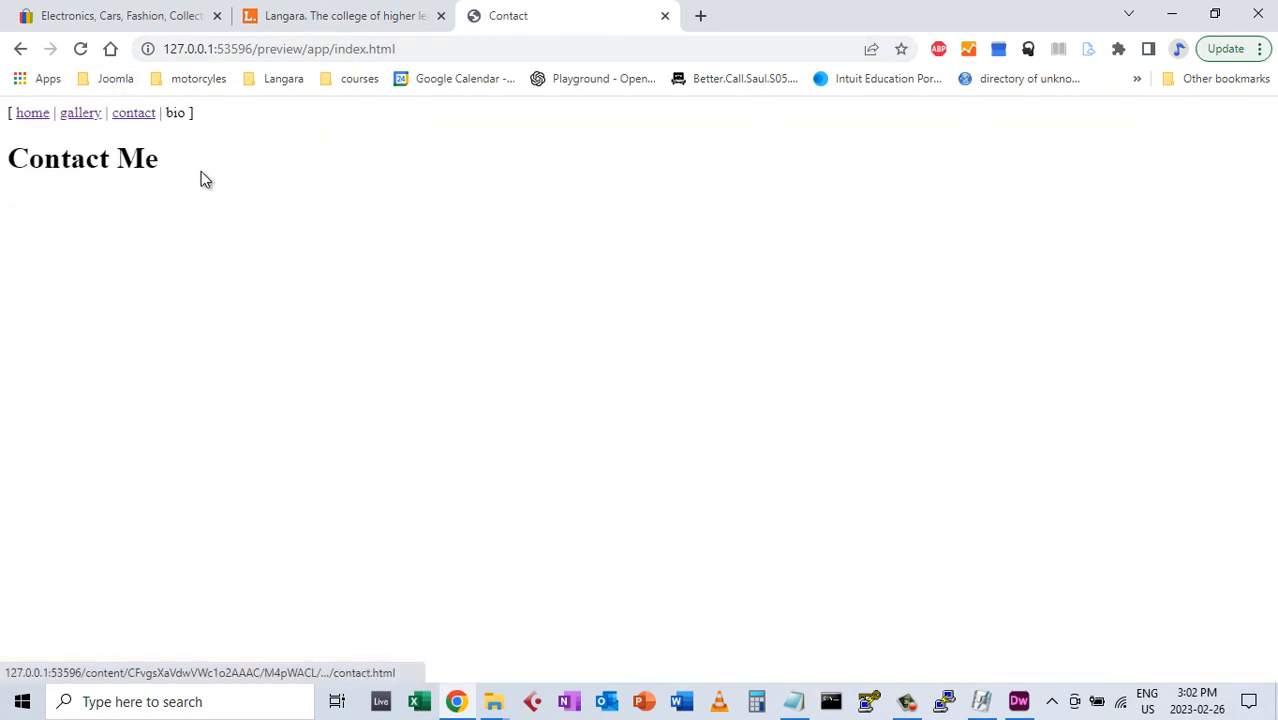
left_click(40, 116)
left_click(90, 120)
left_click(122, 130)
left_click(40, 118)
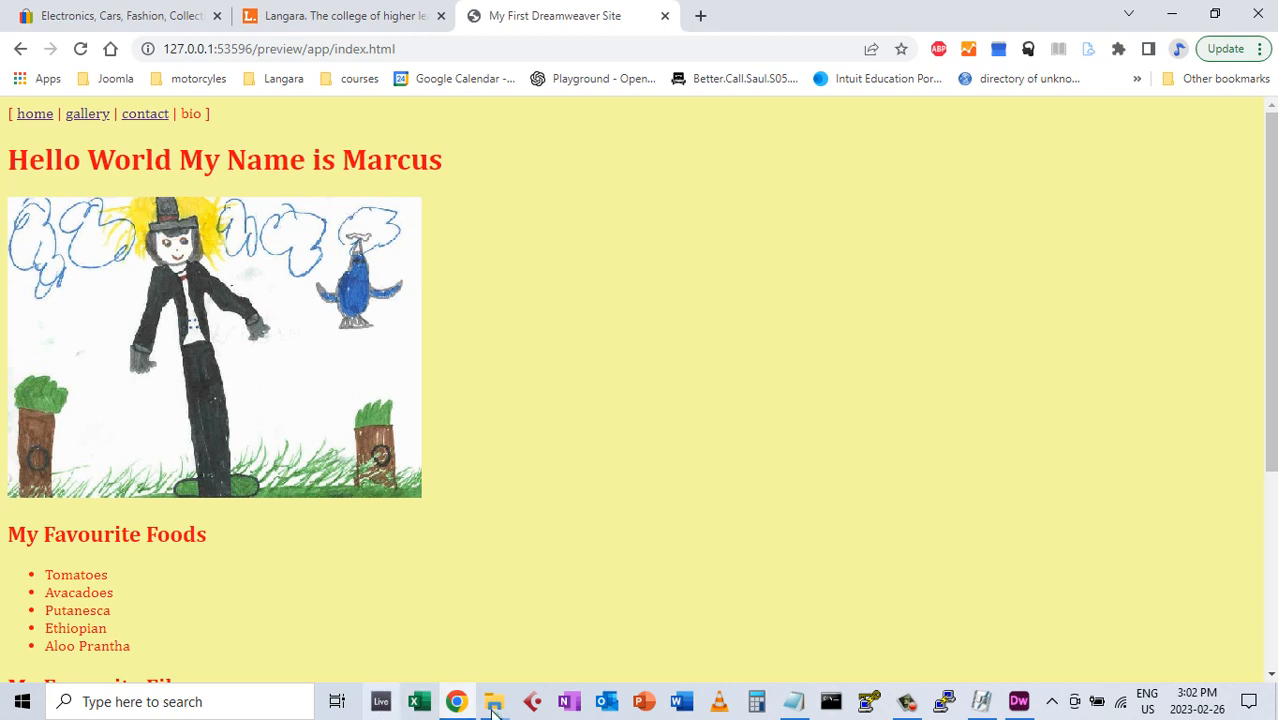
left_click(1018, 701)
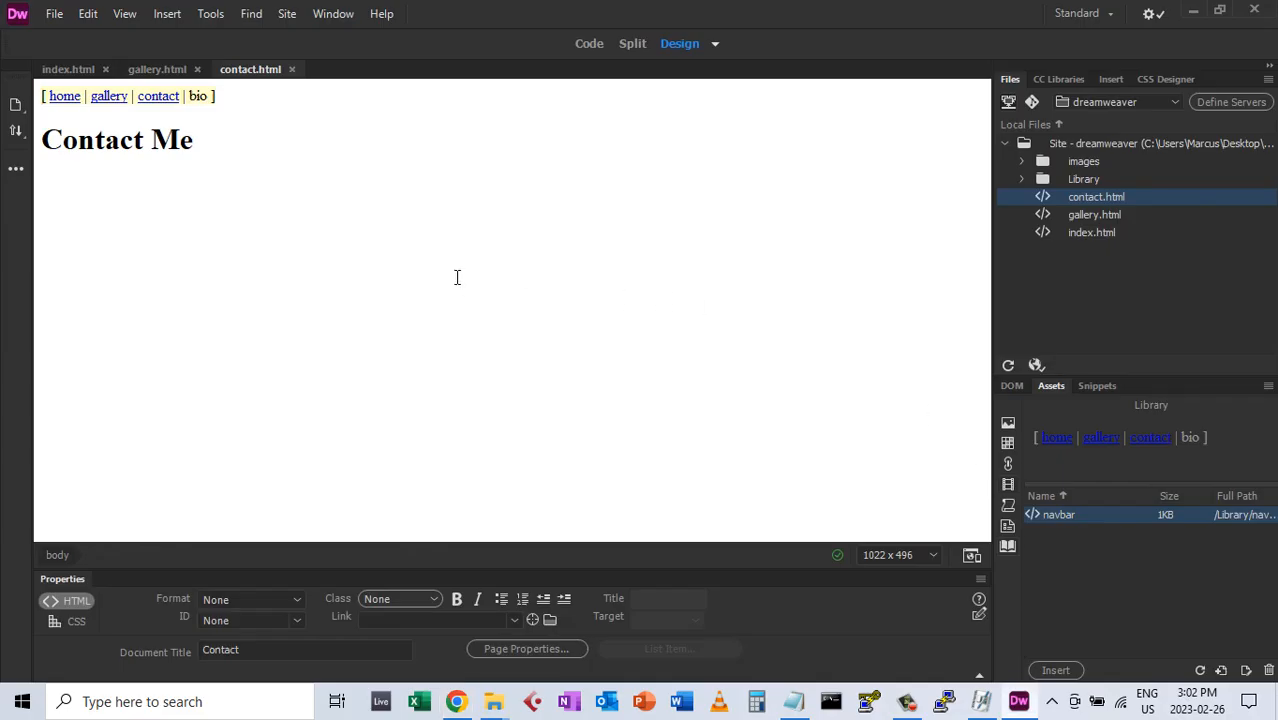